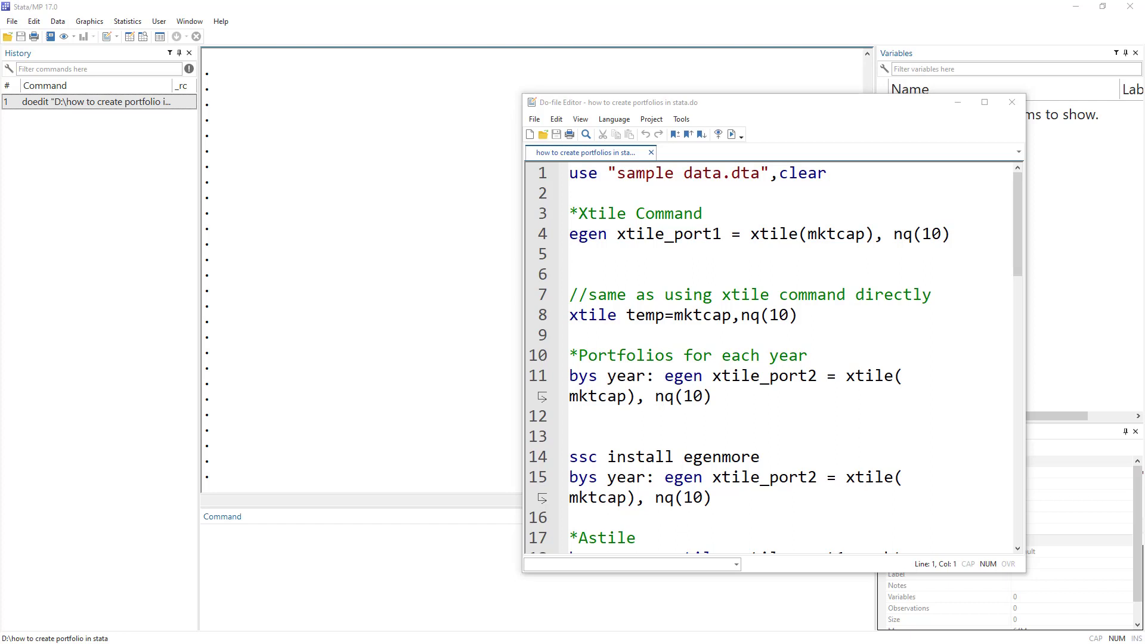
Review the do-file's xtile command and the equal- and value-weighted return comments.
{"action": "double_click", "coordinate": [595, 216]}
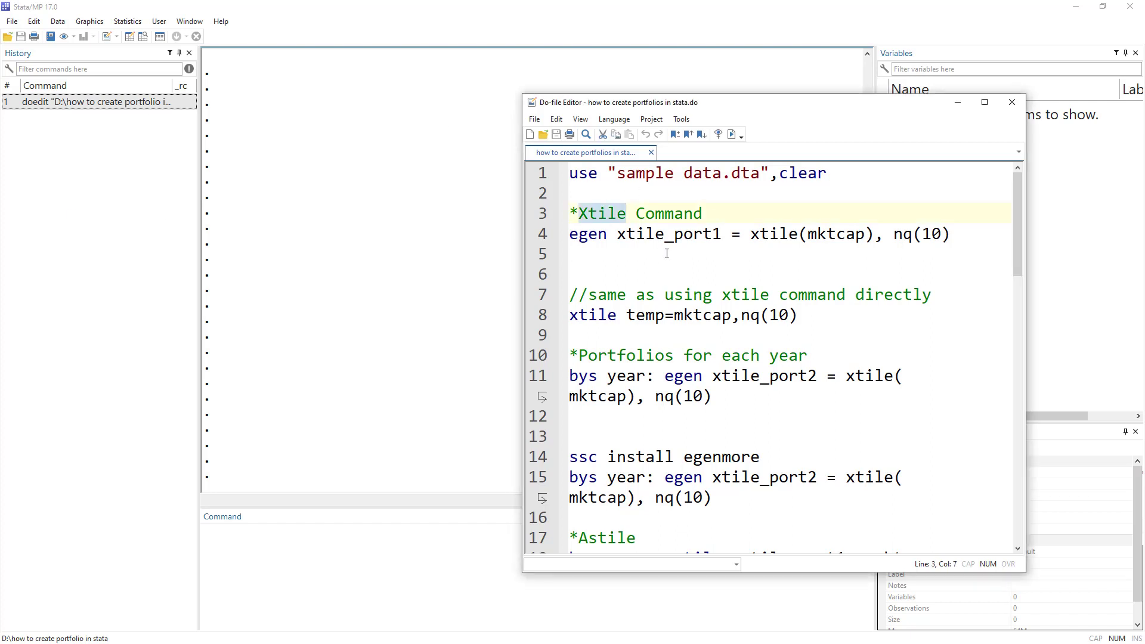
{"action": "left_click_drag", "start_coordinate": [570, 237], "coordinate": [878, 236]}
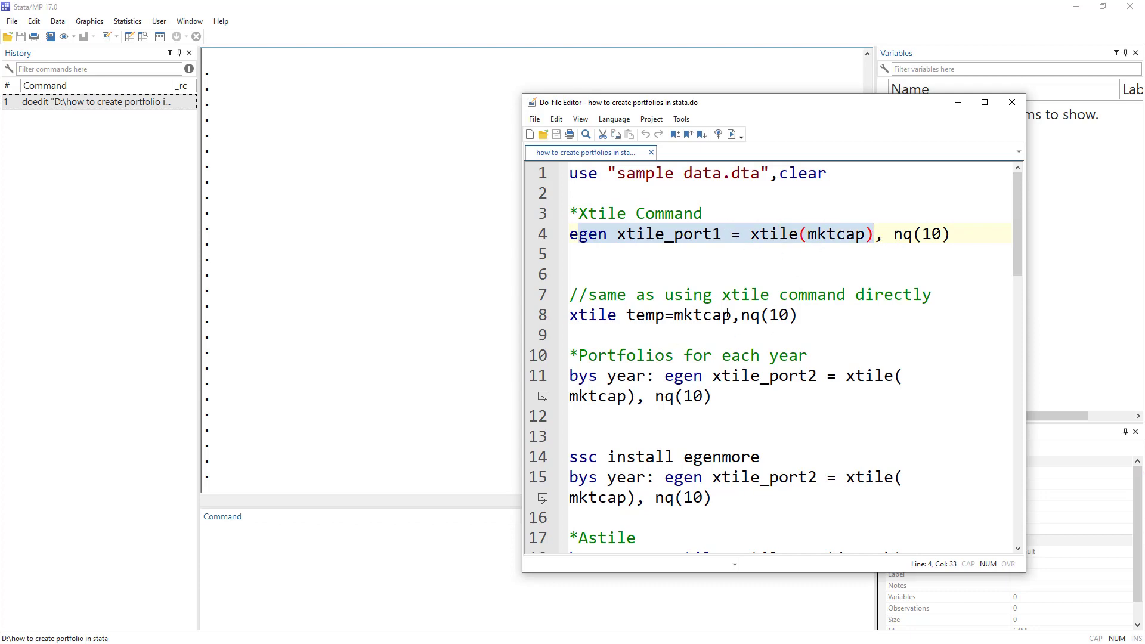
{"action": "scroll", "coordinate": [727, 313], "scroll_direction": "down", "scroll_amount": 4}
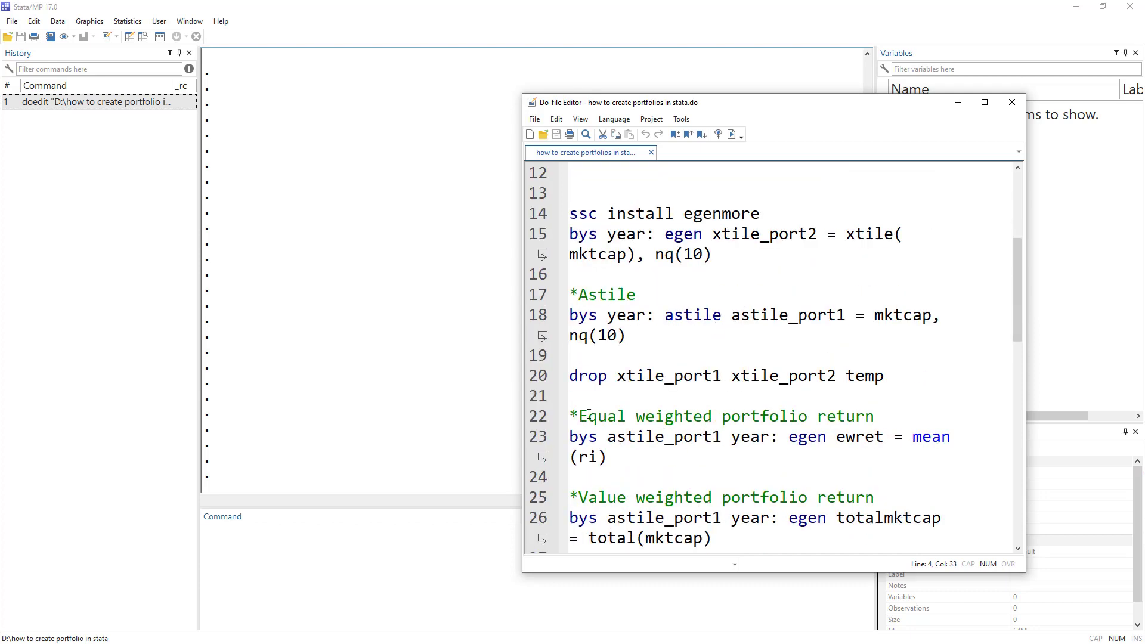
{"action": "scroll", "coordinate": [631, 329], "scroll_direction": "down", "scroll_amount": 3}
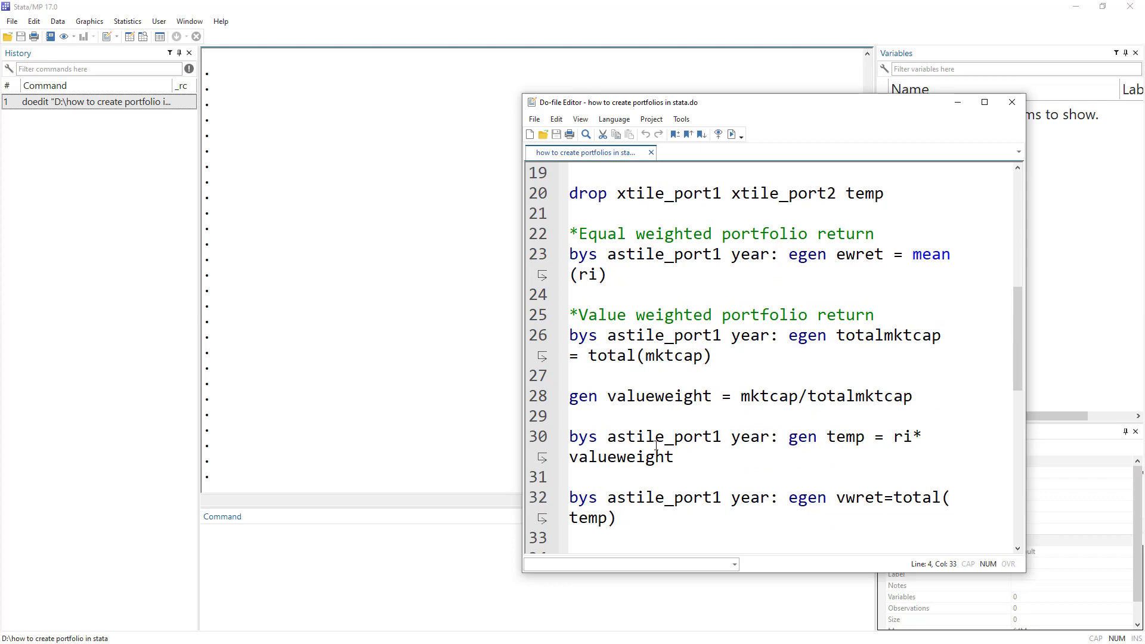
{"action": "scroll", "coordinate": [655, 445], "scroll_direction": "down", "scroll_amount": 3}
{"action": "scroll", "coordinate": [614, 476], "scroll_direction": "down", "scroll_amount": 3}
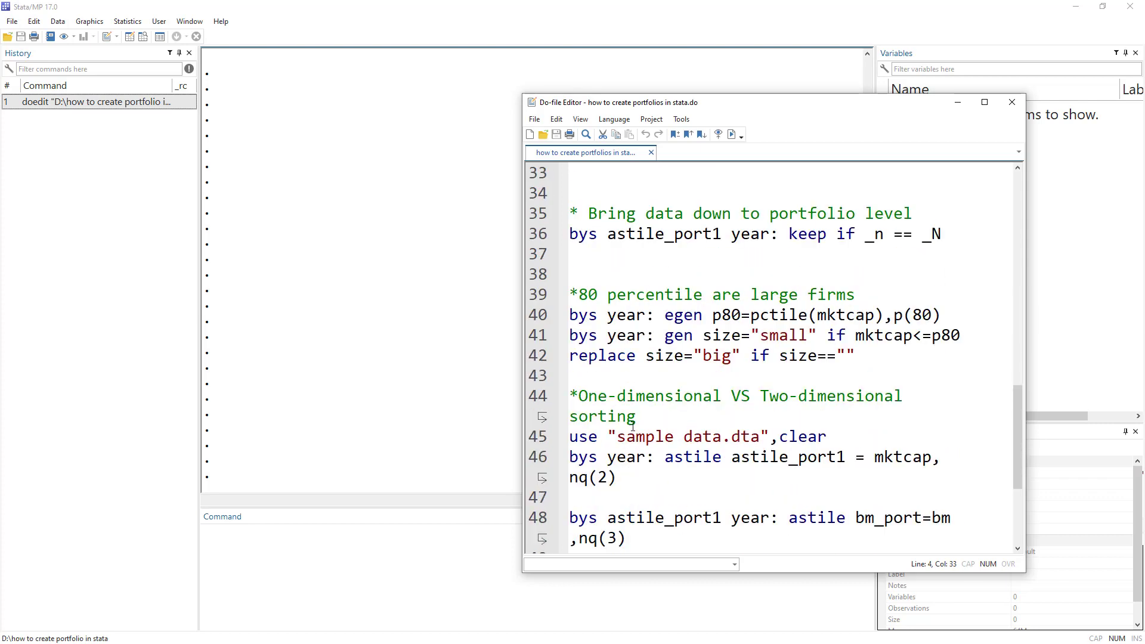
{"action": "scroll", "coordinate": [654, 393], "scroll_direction": "up", "scroll_amount": 2}
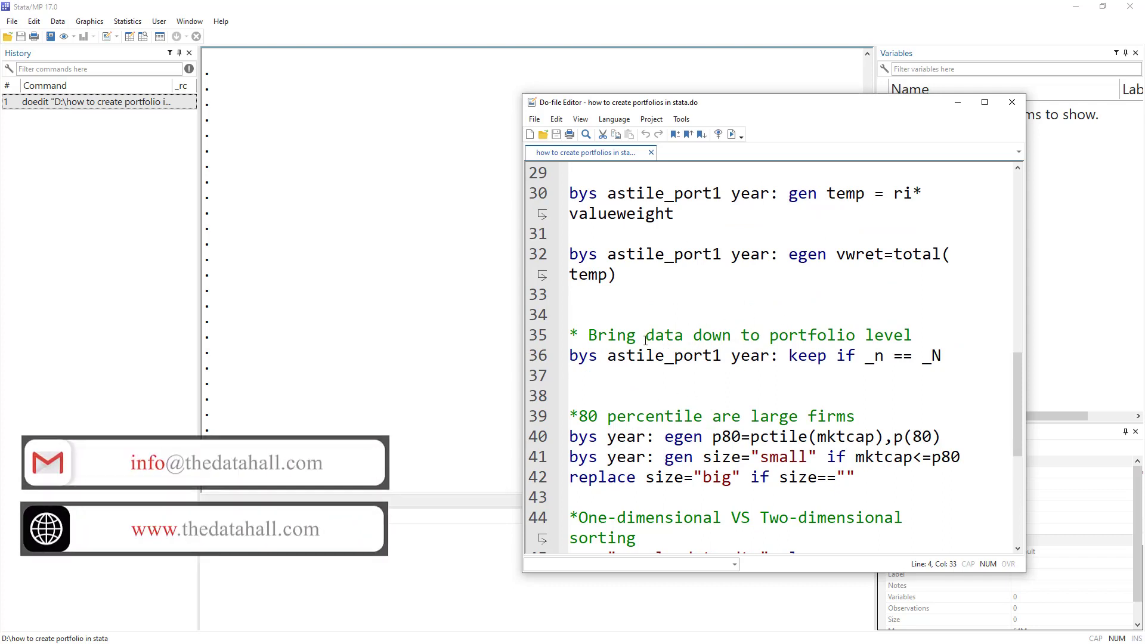
{"action": "scroll", "coordinate": [645, 340], "scroll_direction": "down", "scroll_amount": 2}
{"action": "scroll", "coordinate": [656, 344], "scroll_direction": "up", "scroll_amount": 8}
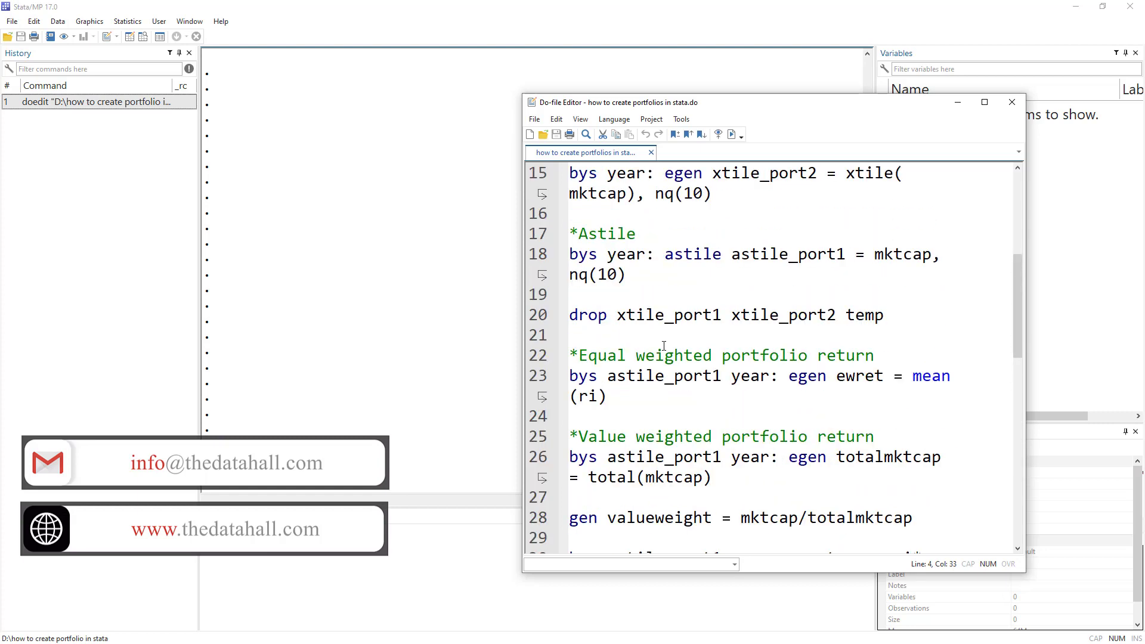
{"action": "left_click_drag", "start_coordinate": [579, 355], "coordinate": [779, 355]}
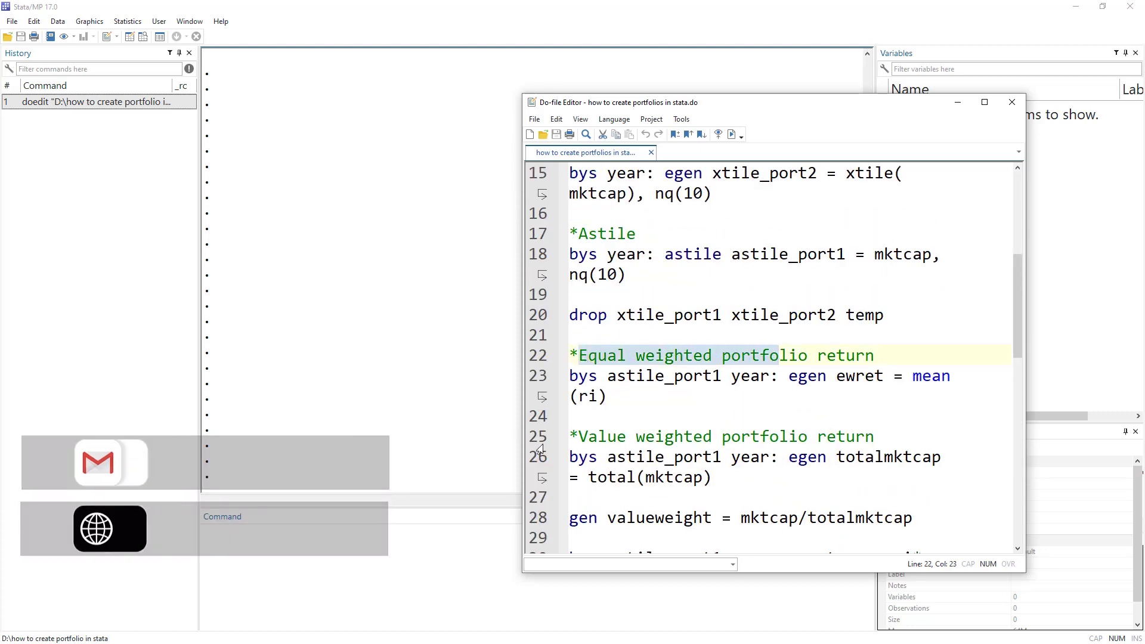
{"action": "left_click_drag", "start_coordinate": [580, 437], "coordinate": [890, 437]}
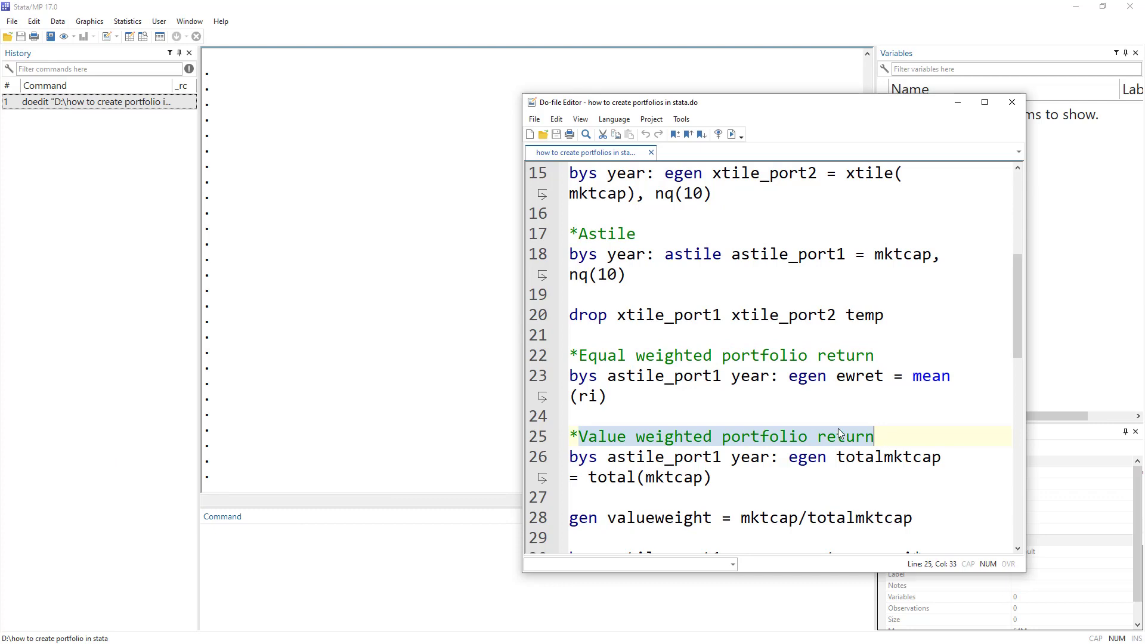
{"action": "scroll", "coordinate": [839, 433], "scroll_direction": "up", "scroll_amount": 5}
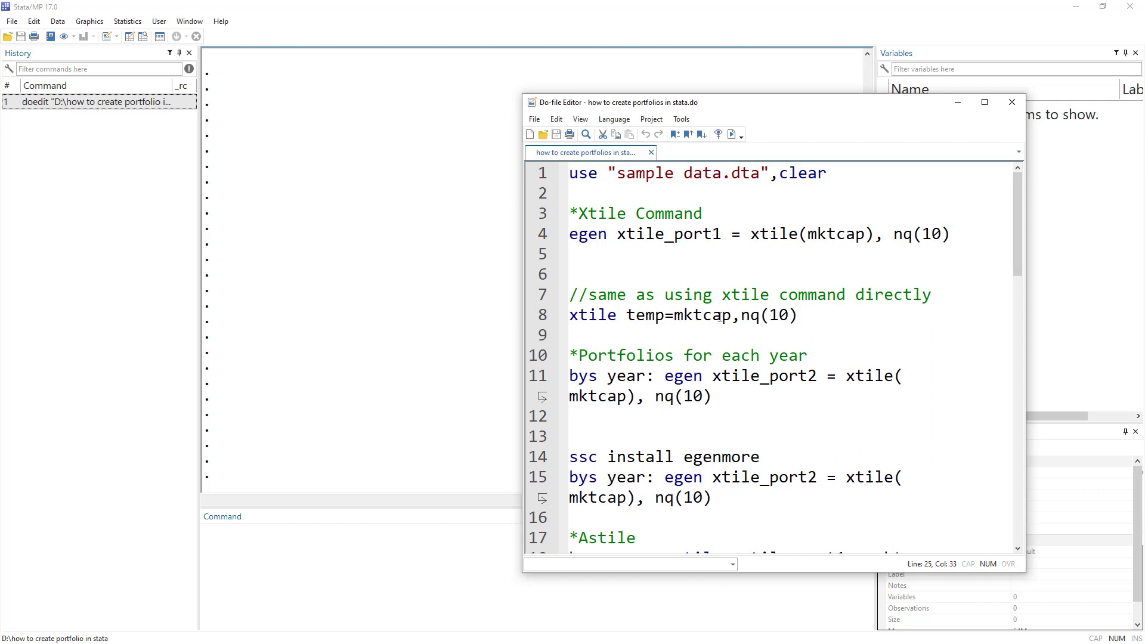
Run line 1 to load sample data.dta and open it in the Data Editor.
{"action": "left_click", "coordinate": [542, 177]}
{"action": "left_click", "coordinate": [730, 134]}
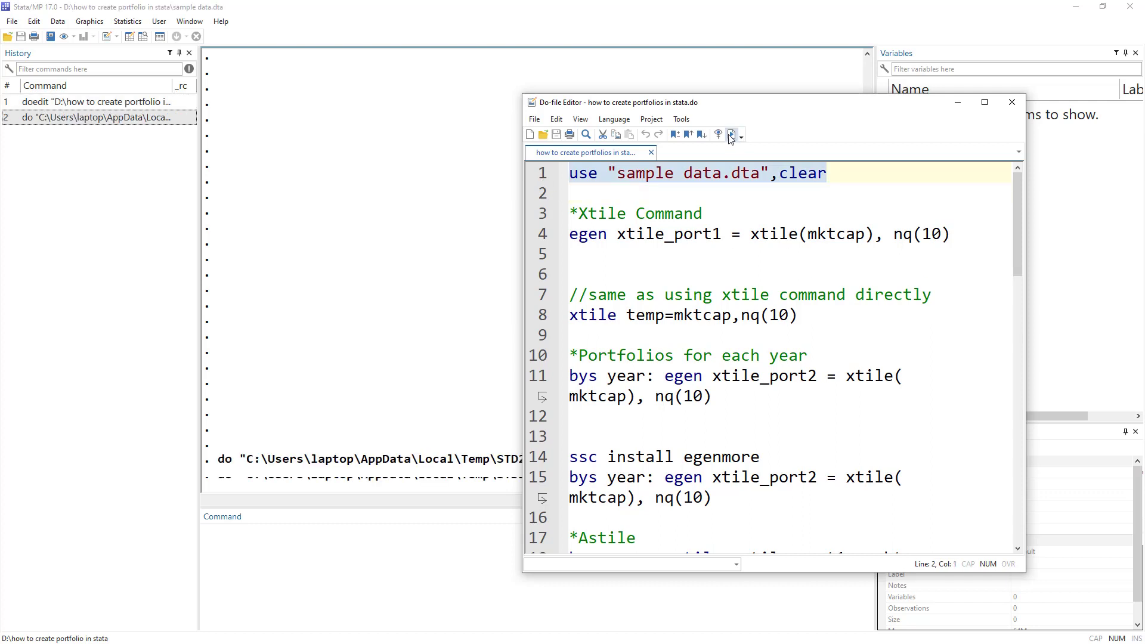
{"action": "left_click_drag", "start_coordinate": [717, 111], "coordinate": [542, 112]}
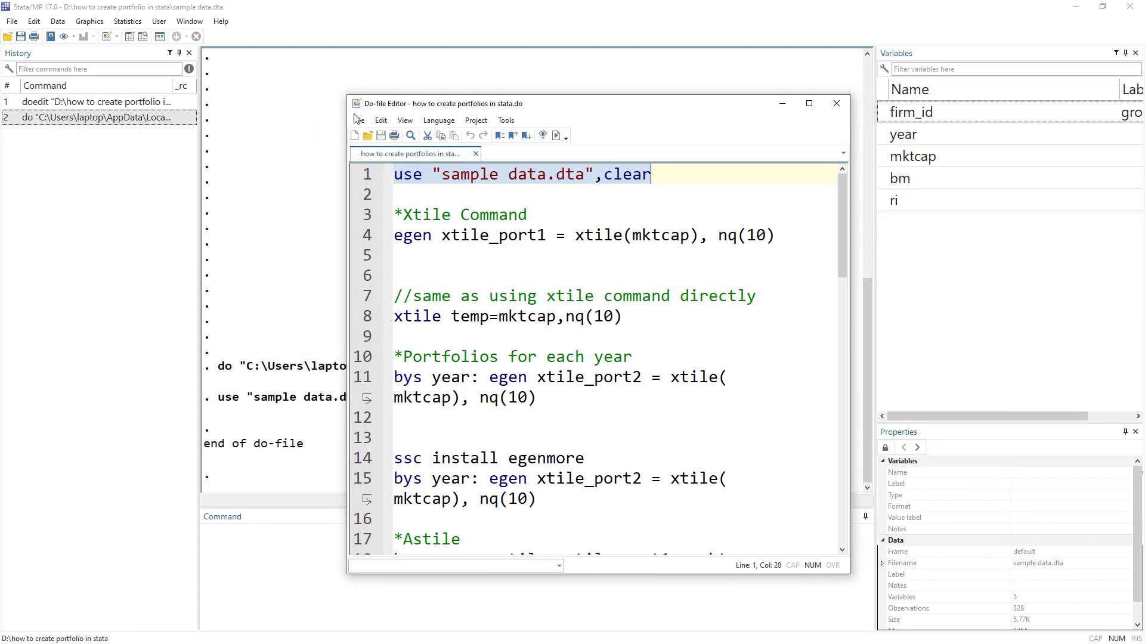
{"action": "left_click", "coordinate": [132, 36]}
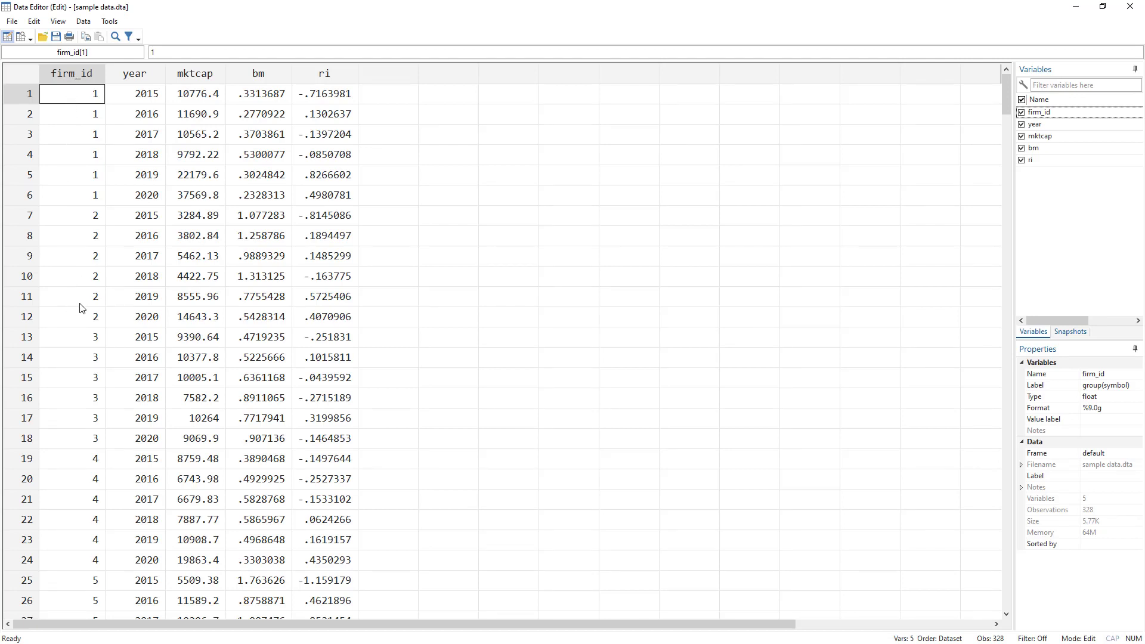
Inspect firm 1's year, mktcap, bm, ri and firm_id values in the data grid.
{"action": "left_click_drag", "start_coordinate": [146, 95], "coordinate": [144, 200]}
{"action": "left_click_drag", "start_coordinate": [212, 96], "coordinate": [201, 199]}
{"action": "left_click_drag", "start_coordinate": [270, 97], "coordinate": [266, 201]}
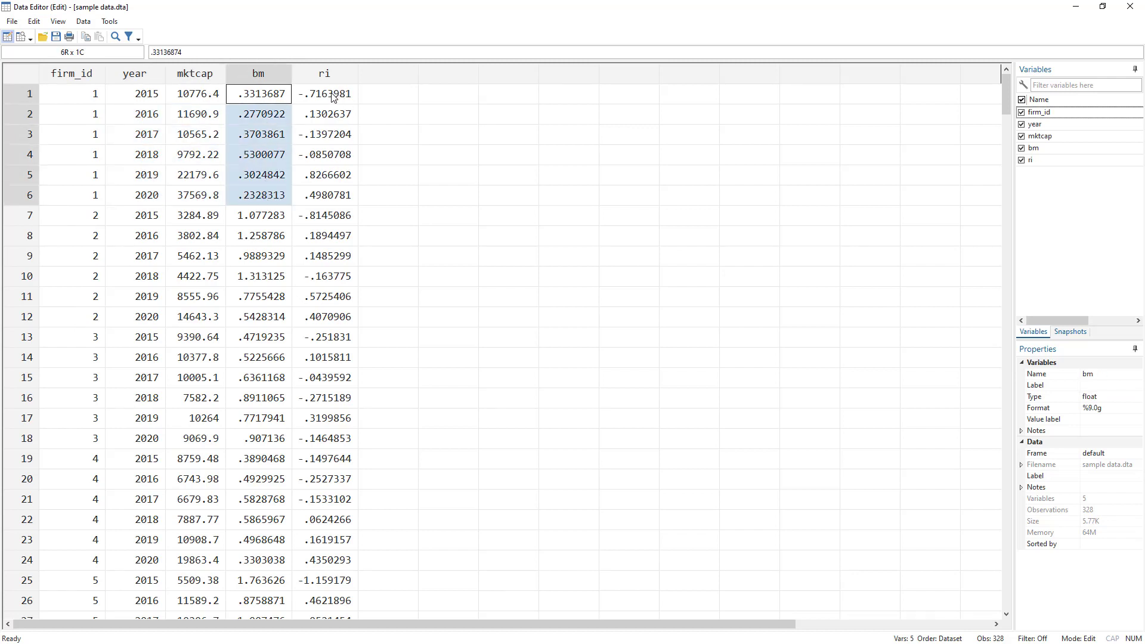
{"action": "left_click_drag", "start_coordinate": [333, 95], "coordinate": [327, 196]}
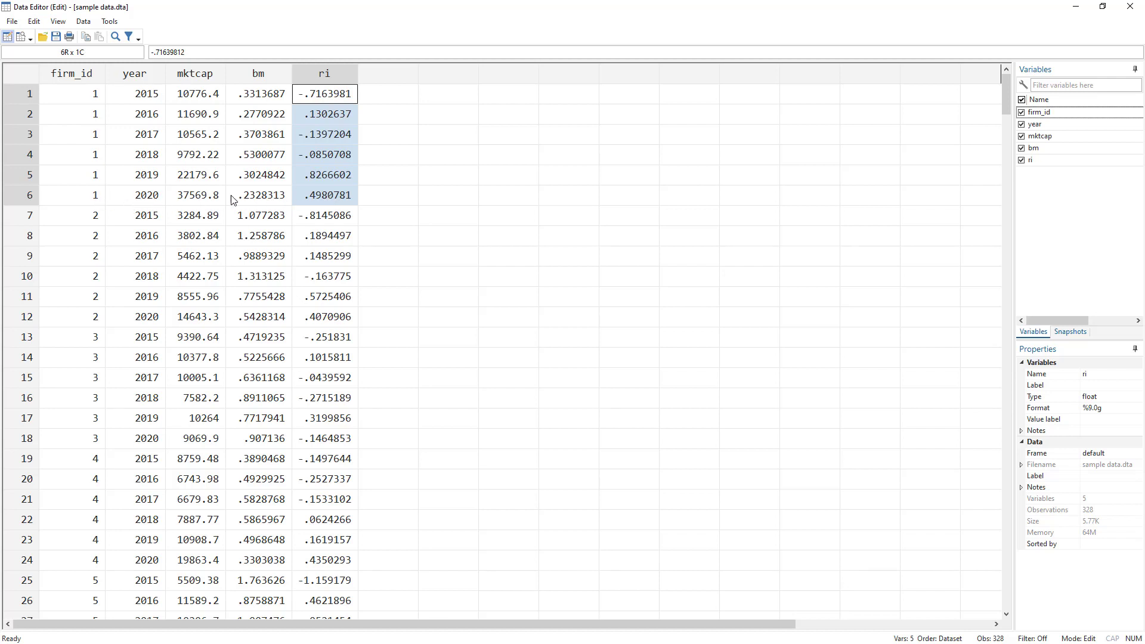
{"action": "left_click_drag", "start_coordinate": [194, 95], "coordinate": [246, 195]}
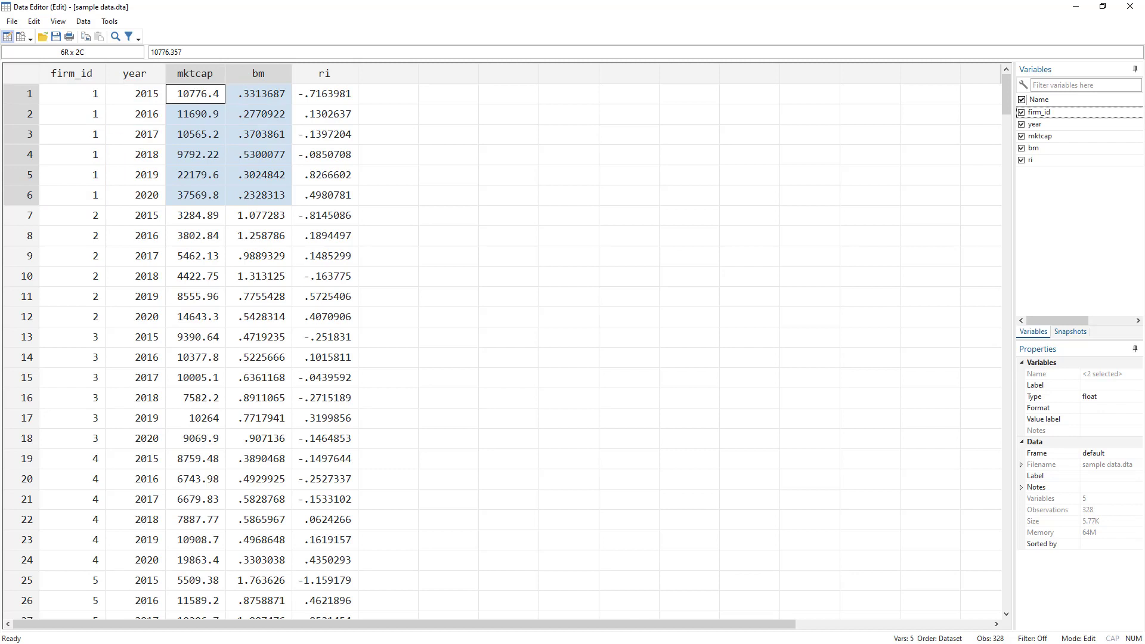
{"action": "left_click", "coordinate": [202, 97]}
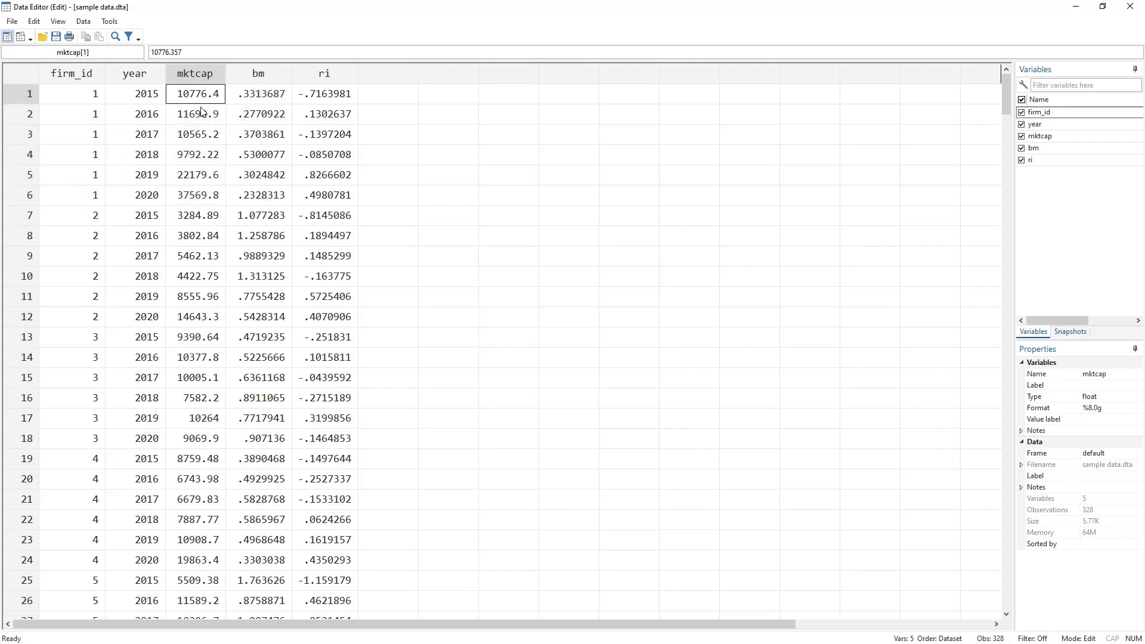
{"action": "left_click_drag", "start_coordinate": [201, 111], "coordinate": [90, 195]}
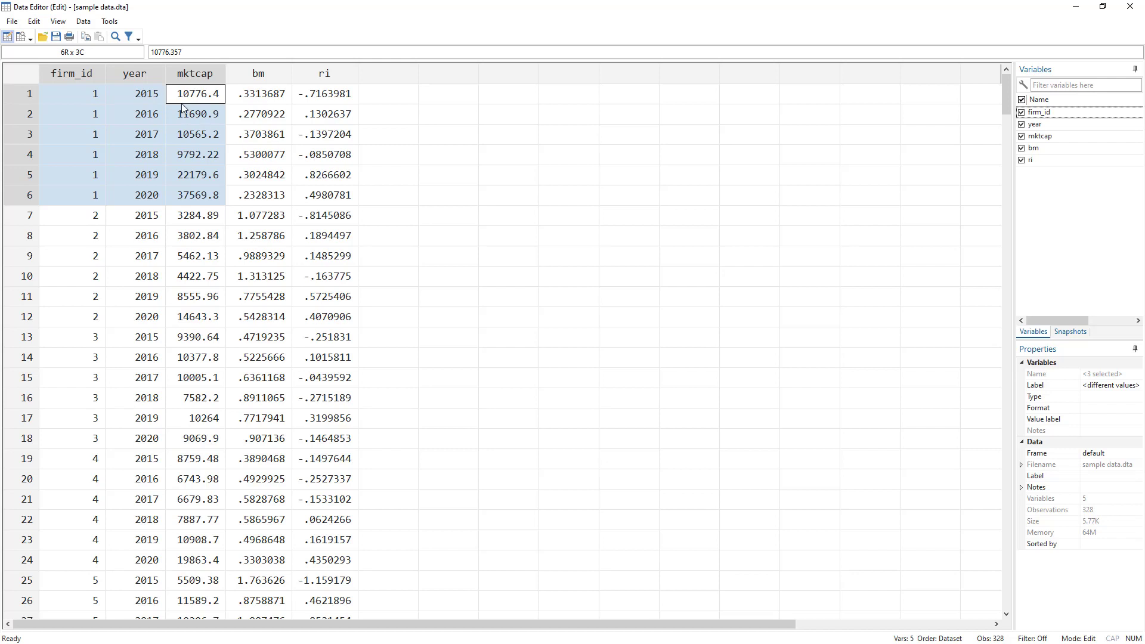
{"action": "left_click_drag", "start_coordinate": [93, 94], "coordinate": [94, 201]}
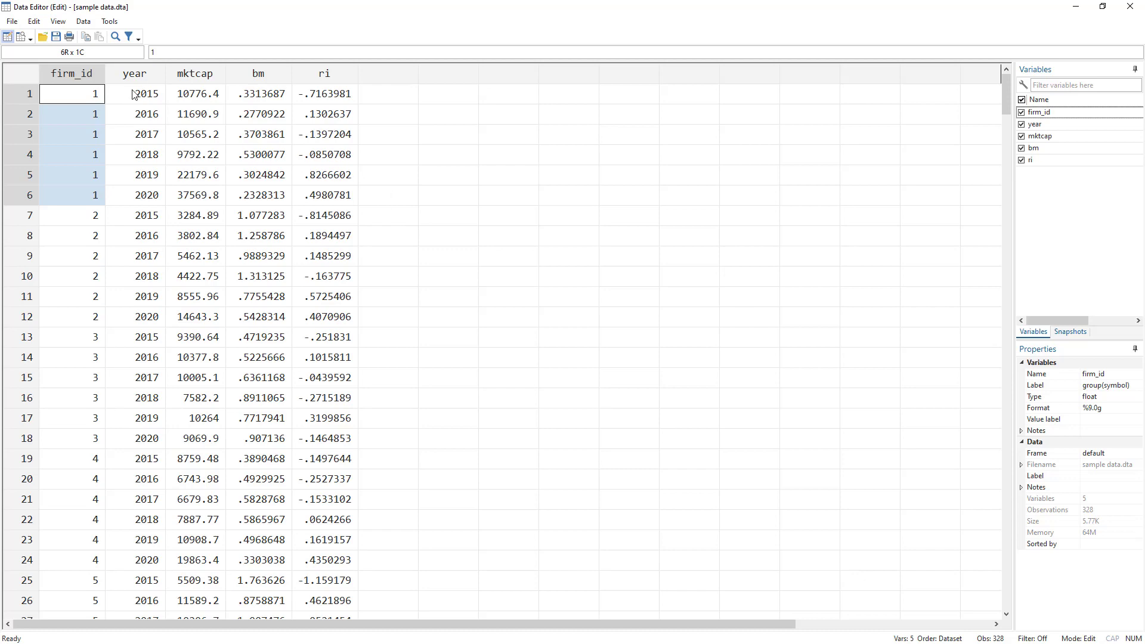
Bring back the do-file and examine the egen xtile_port1 command on line 4.
{"action": "key", "text": "alt+Tab"}
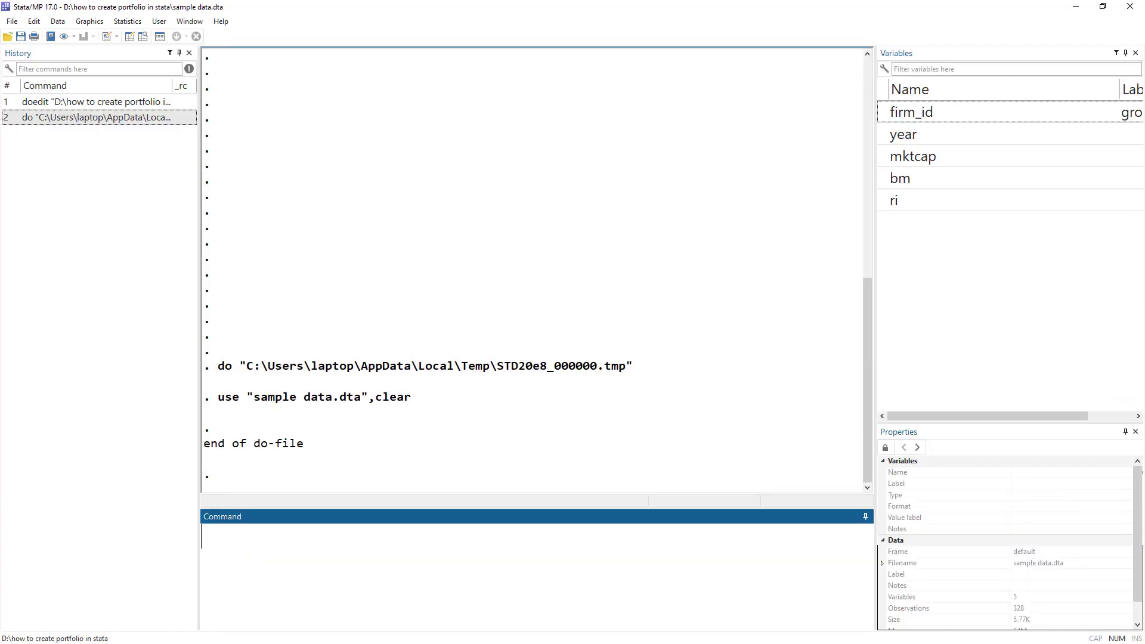
{"action": "key", "text": "alt+Tab"}
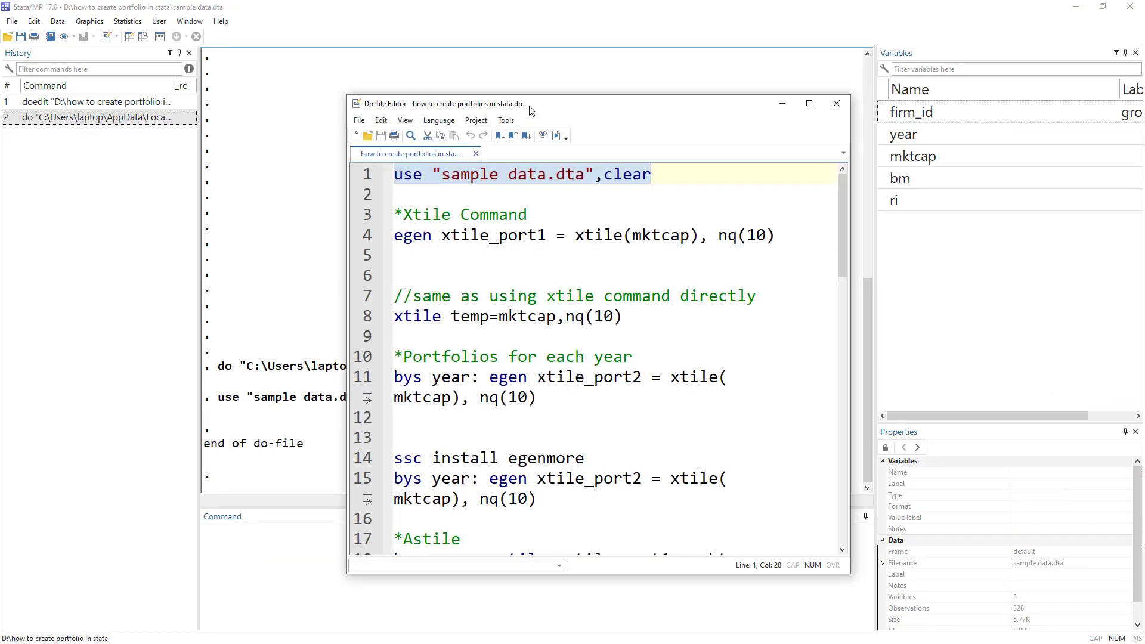
{"action": "left_click_drag", "start_coordinate": [547, 104], "coordinate": [578, 98]}
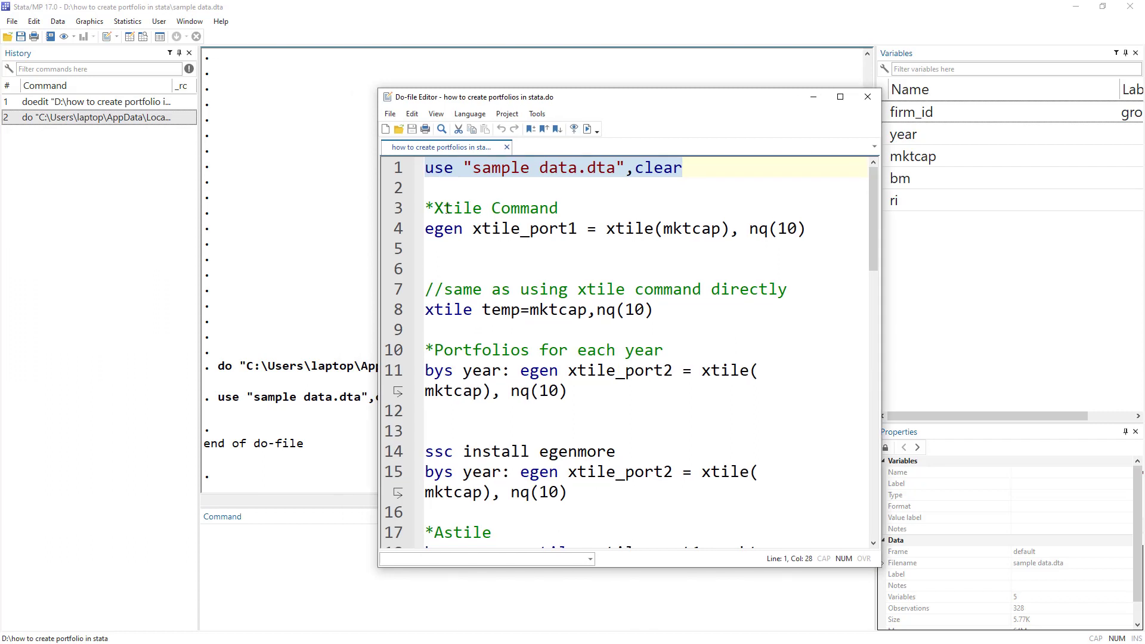
{"action": "left_click_drag", "start_coordinate": [434, 208], "coordinate": [484, 209]}
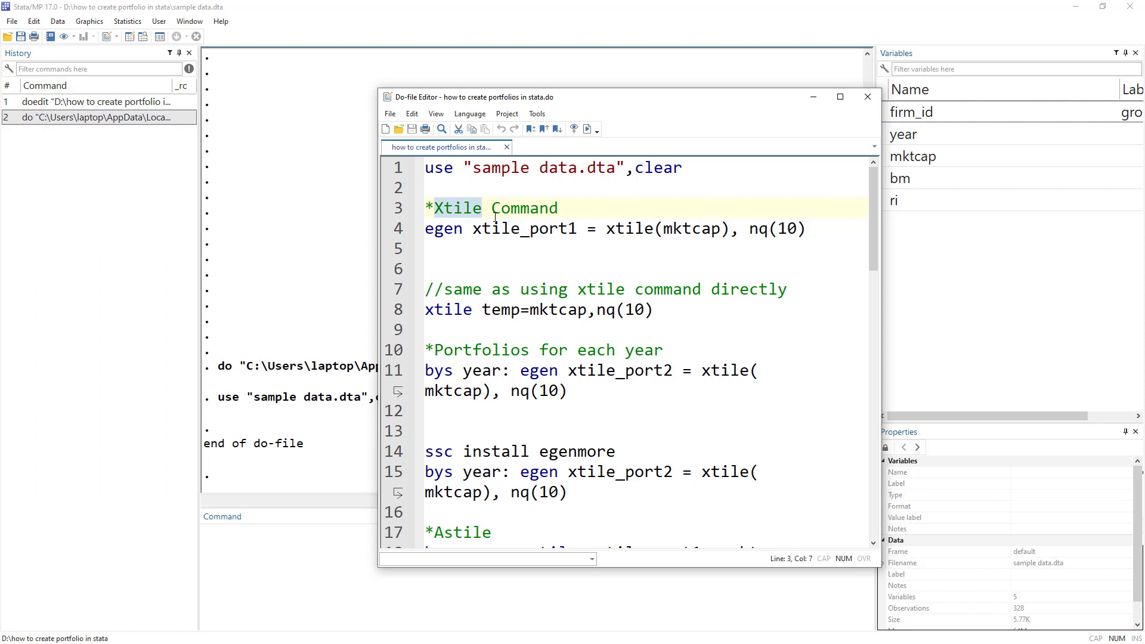
{"action": "double_click", "coordinate": [446, 231]}
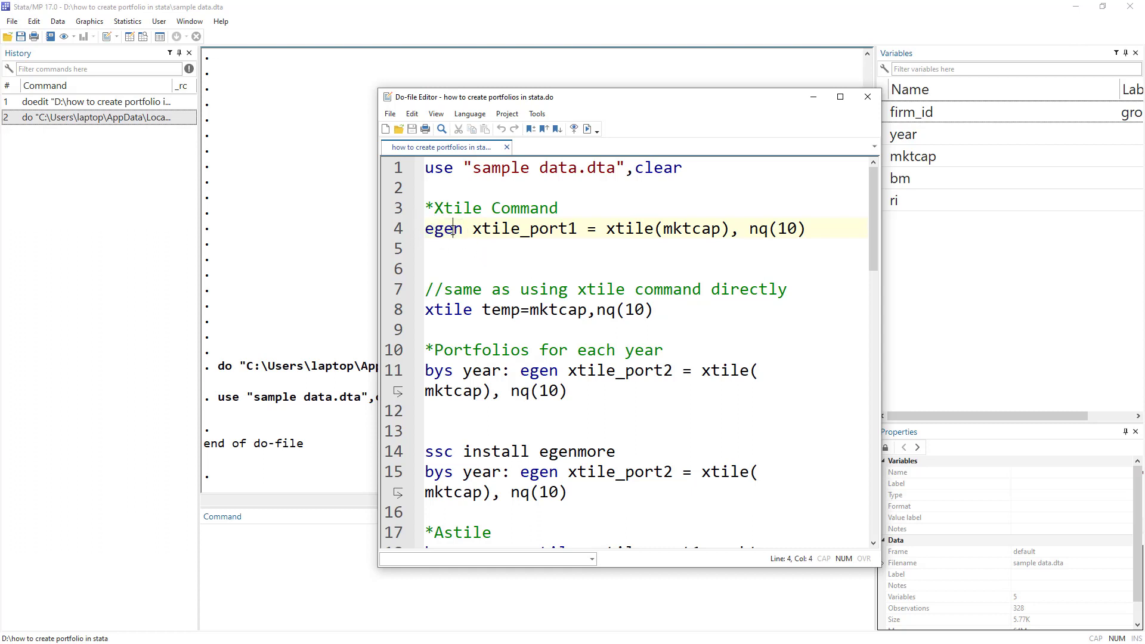
{"action": "double_click", "coordinate": [499, 231]}
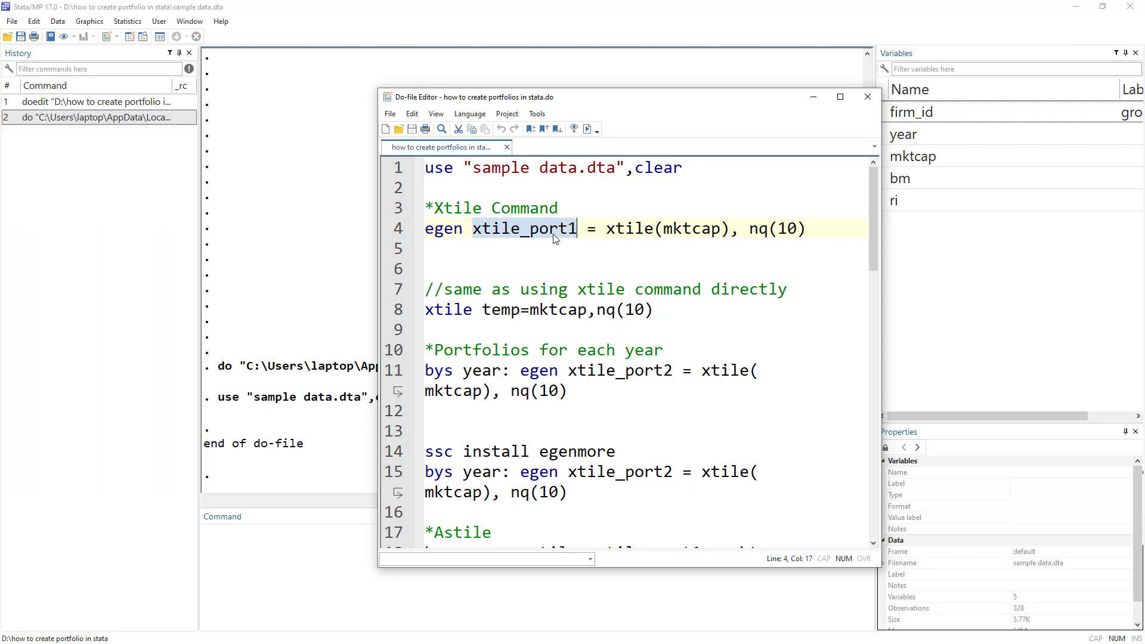
{"action": "left_click", "coordinate": [587, 233]}
{"action": "double_click", "coordinate": [629, 231]}
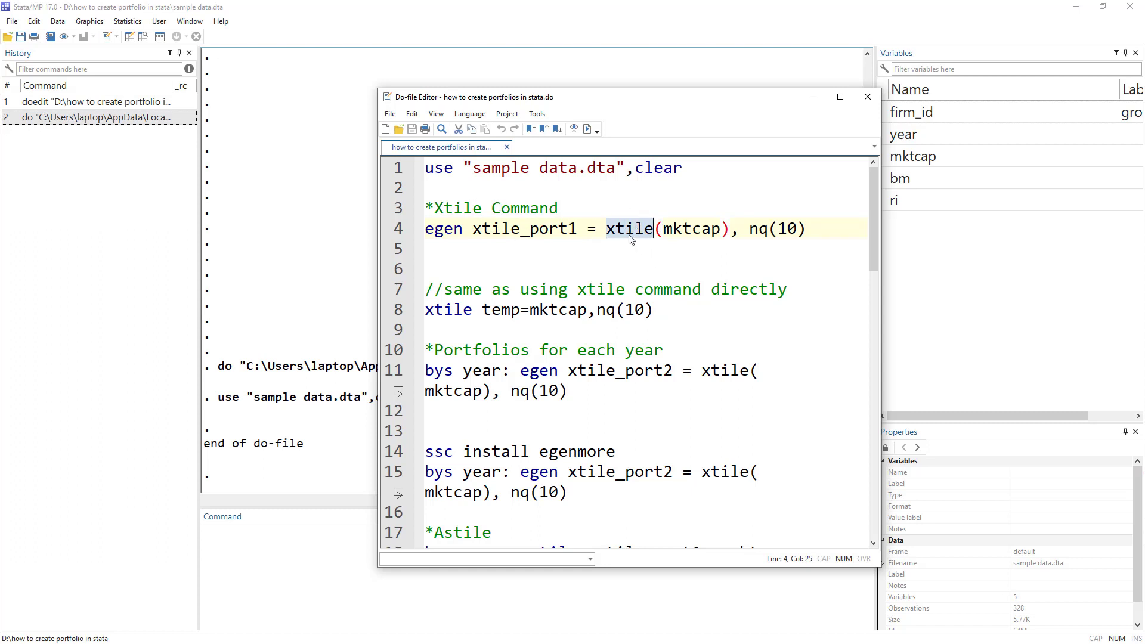
Run egen xtile_port1 = xtile(mktcap), nq(10) to create mktcap deciles.
{"action": "left_click", "coordinate": [662, 231]}
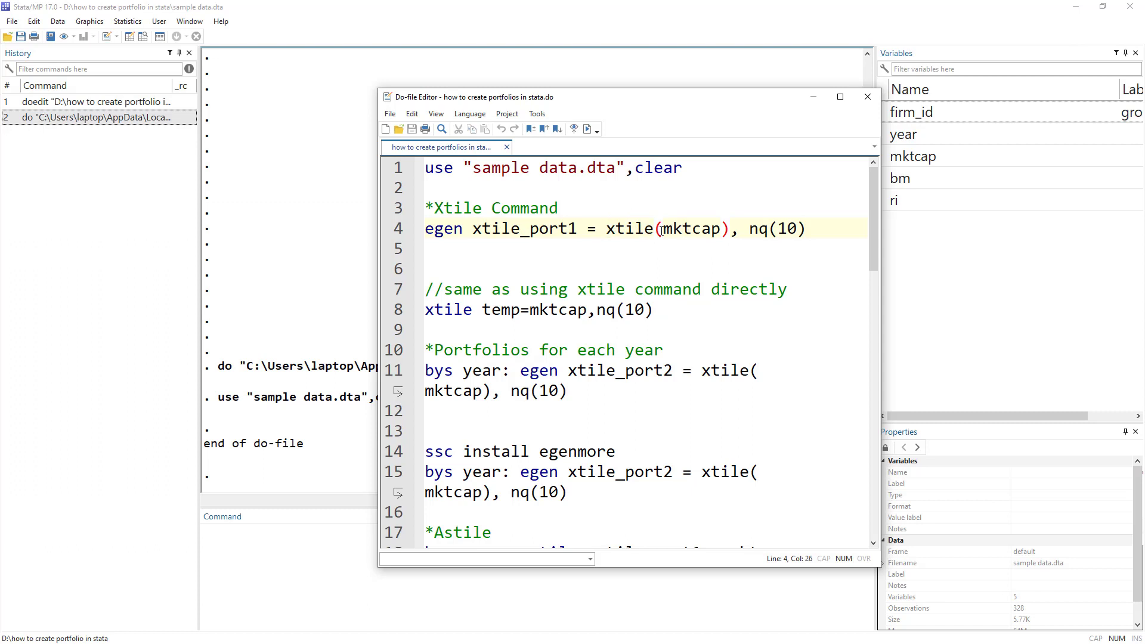
{"action": "left_click_drag", "start_coordinate": [662, 231], "coordinate": [720, 226]}
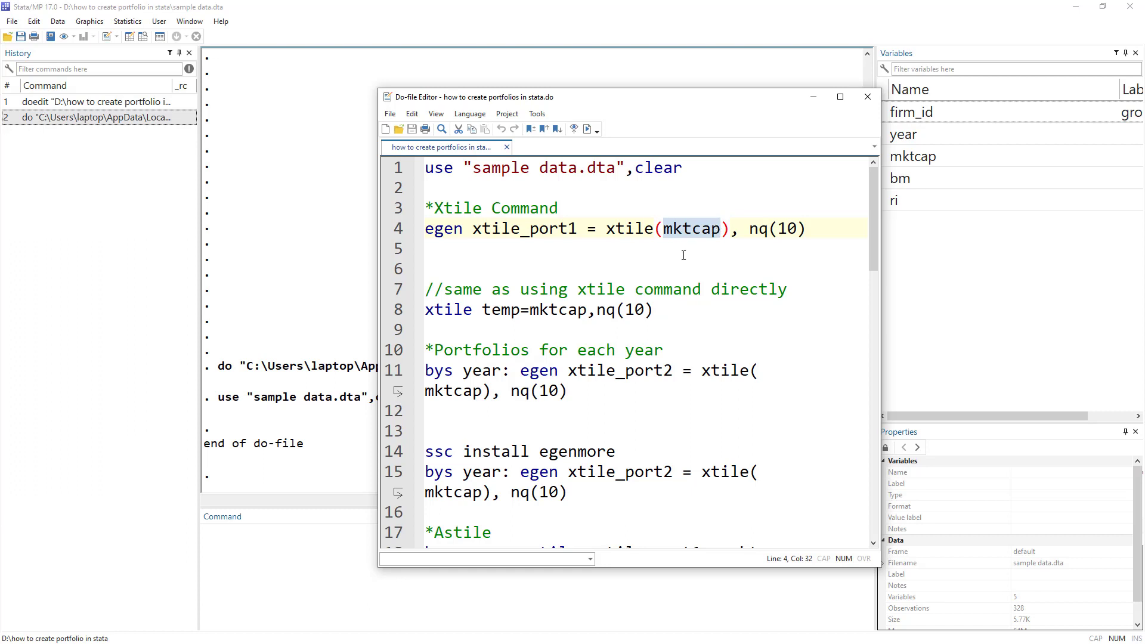
{"action": "left_click", "coordinate": [751, 230]}
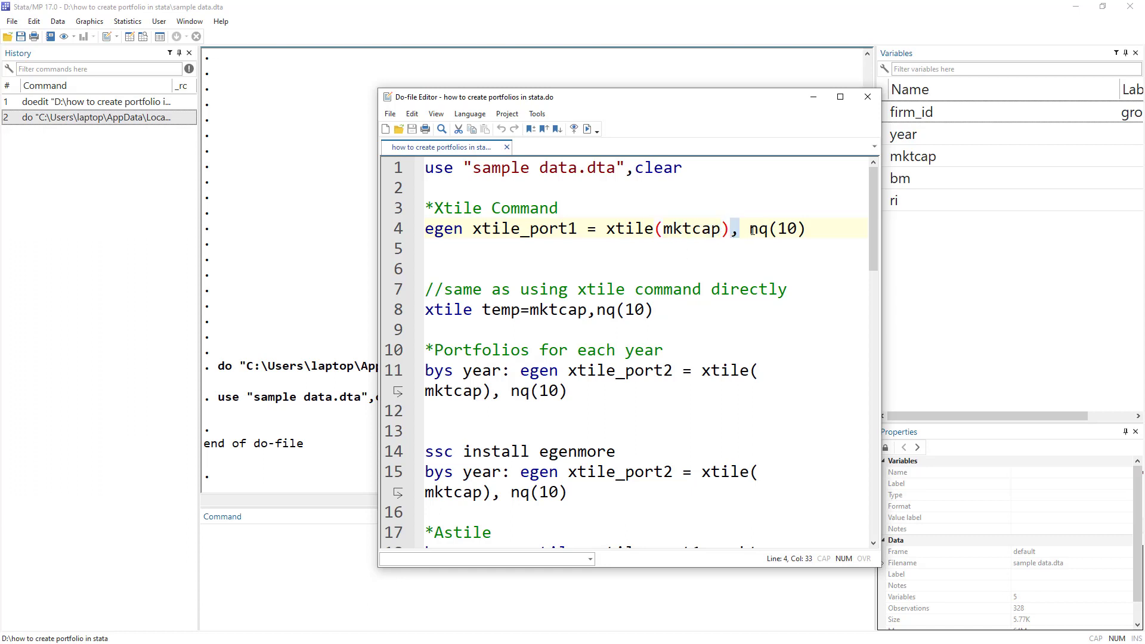
{"action": "left_click_drag", "start_coordinate": [752, 230], "coordinate": [800, 231]}
{"action": "left_click", "coordinate": [779, 229]}
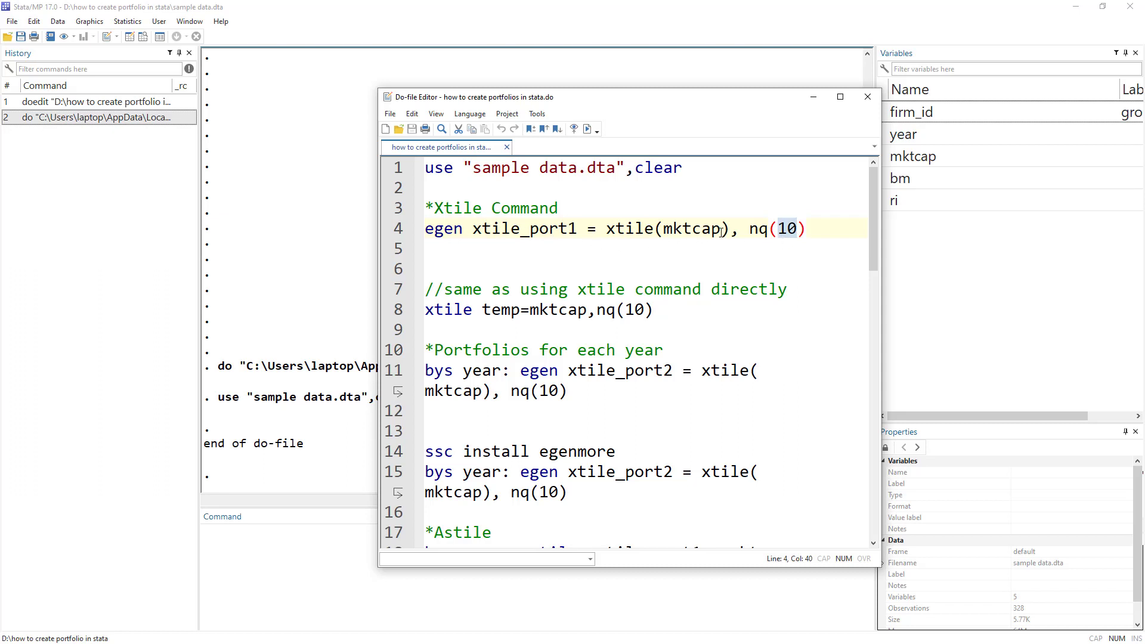
{"action": "double_click", "coordinate": [685, 229]}
{"action": "left_click", "coordinate": [396, 230]}
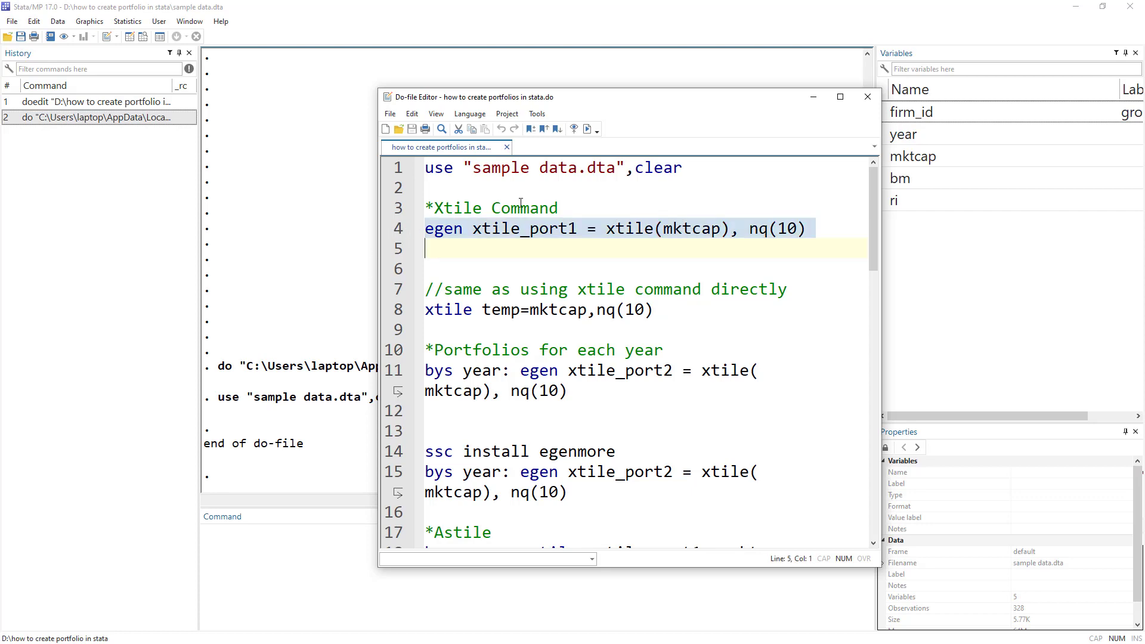
{"action": "left_click", "coordinate": [587, 128]}
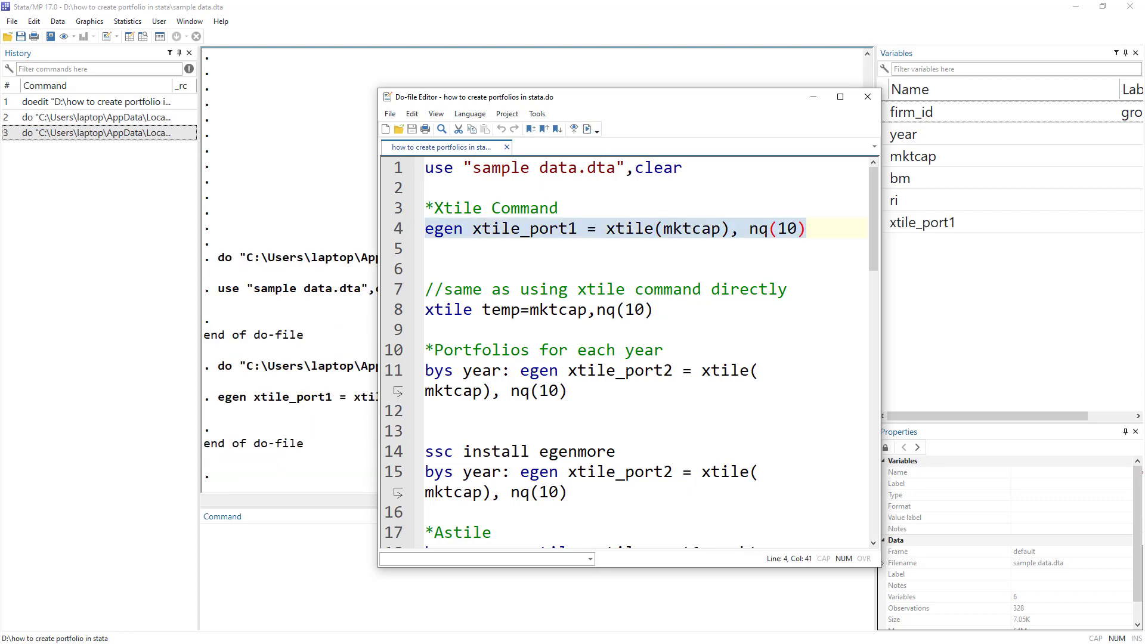
Browse the new xtile_port1 column in the Data Editor.
{"action": "left_click", "coordinate": [129, 36]}
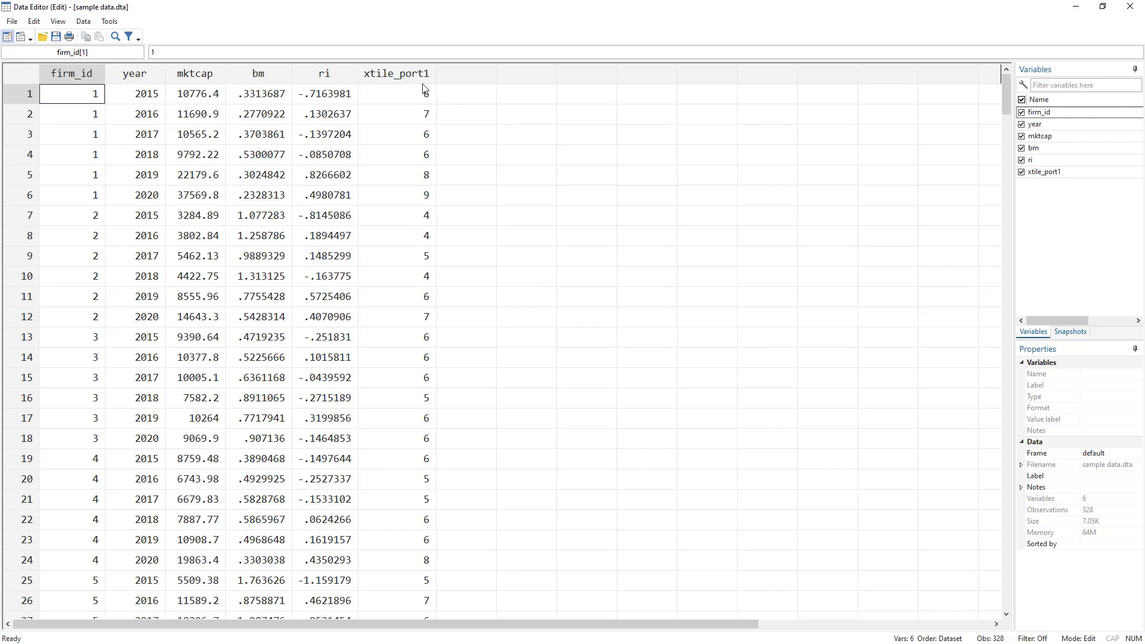
{"action": "scroll", "coordinate": [444, 253], "scroll_direction": "down", "scroll_amount": 9}
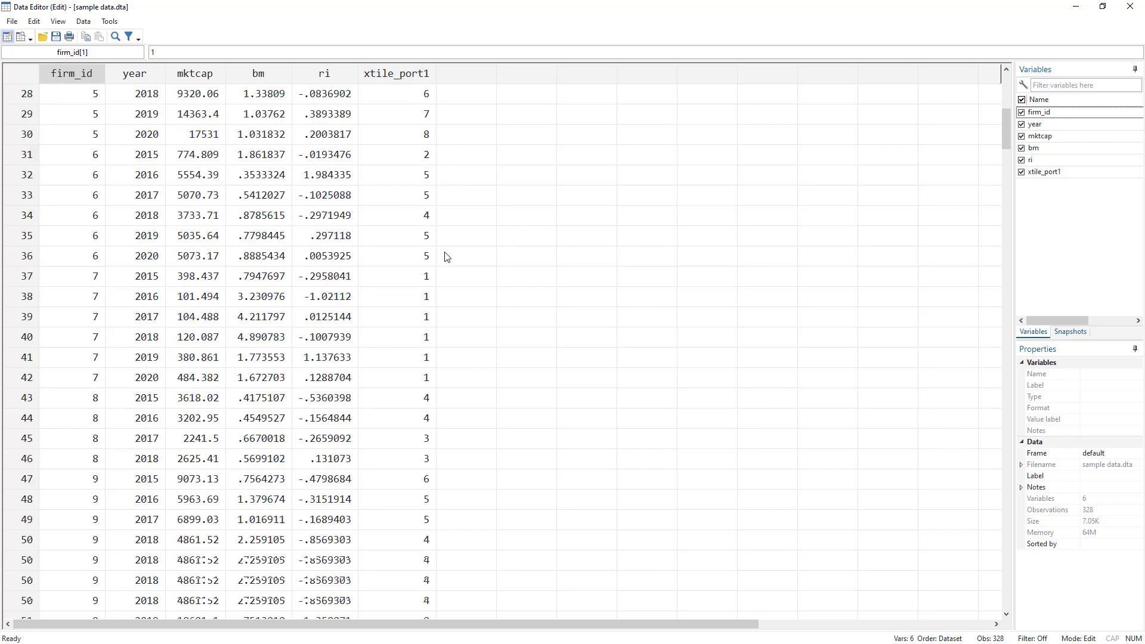
{"action": "scroll", "coordinate": [445, 257], "scroll_direction": "down", "scroll_amount": 1}
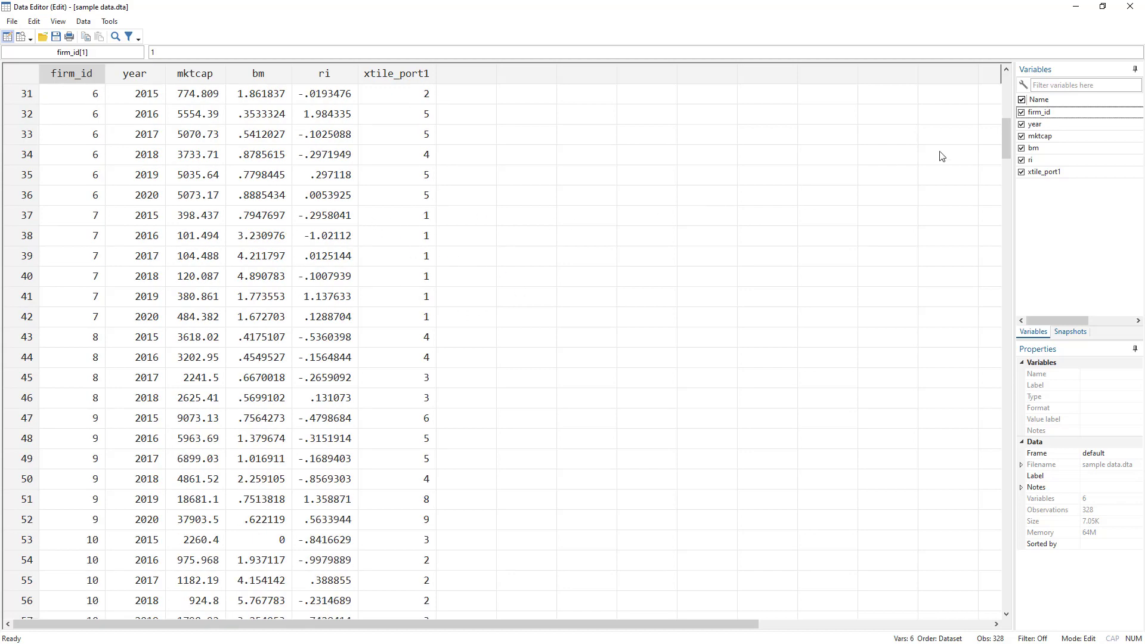
{"action": "left_click_drag", "start_coordinate": [1005, 143], "coordinate": [1005, 83]}
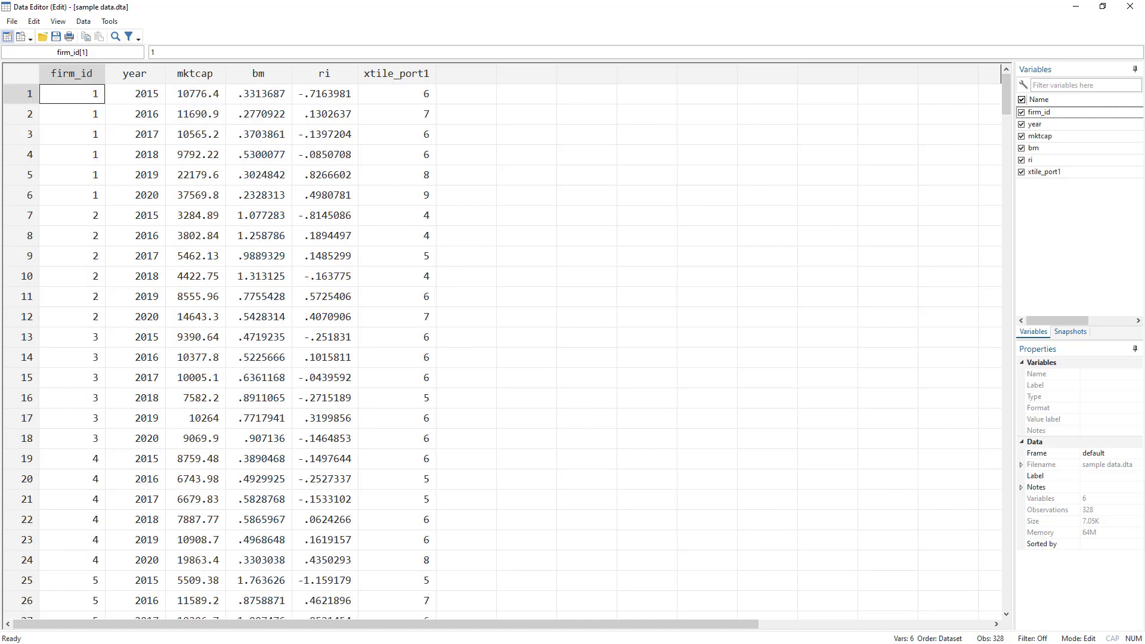
Tabulate xtile_port1, showing ten deciles of 32–33 observations totalling 328.
{"action": "key", "text": "alt+Tab"}
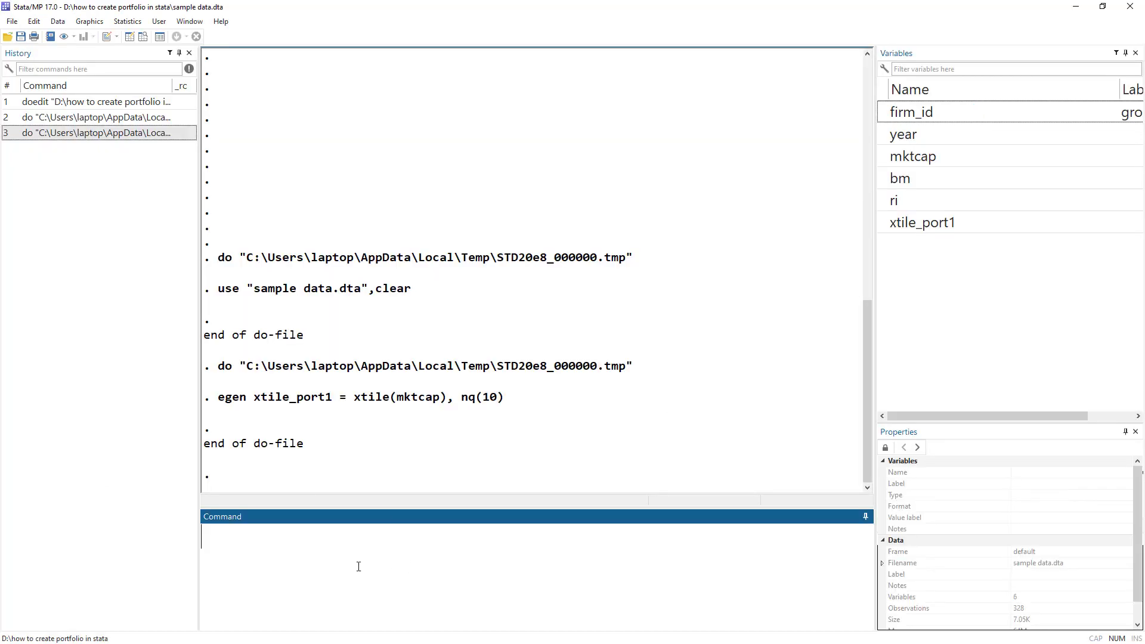
{"action": "type", "text": "tab"}
{"action": "double_click", "coordinate": [895, 219]}
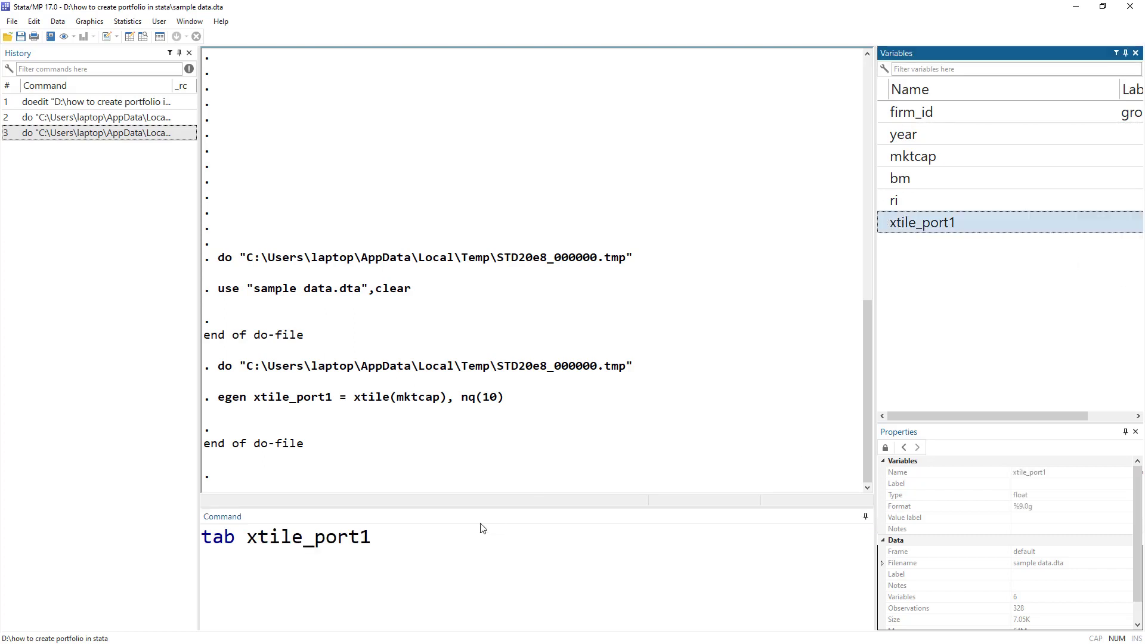
{"action": "left_click", "coordinate": [484, 532]}
{"action": "key", "text": "Return"}
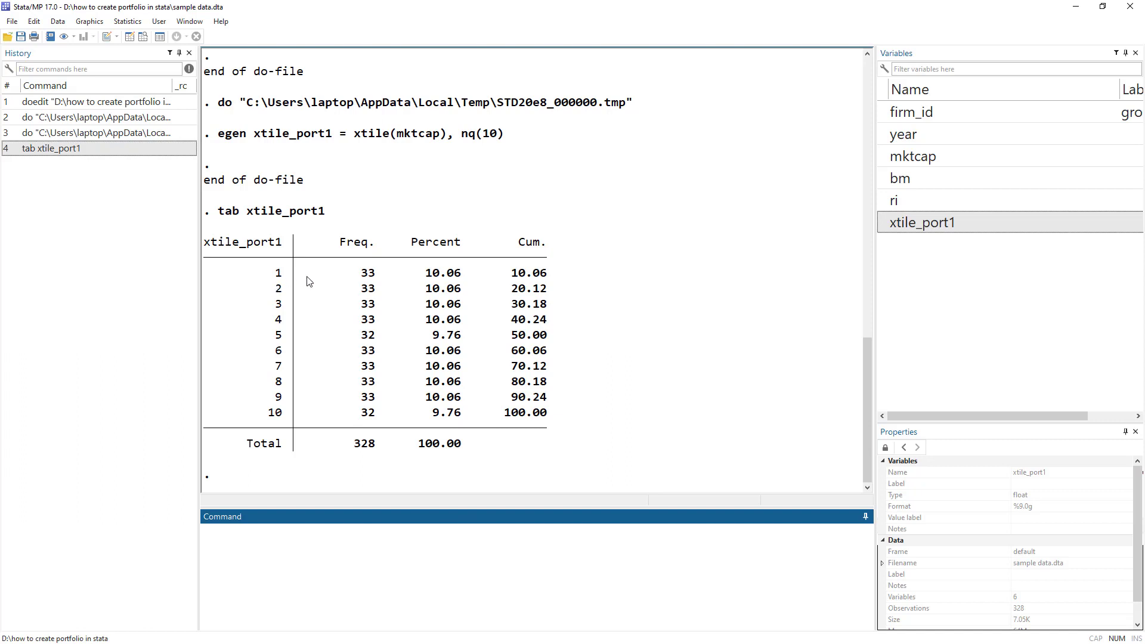
{"action": "mouse_move", "coordinate": [362, 270]}
{"action": "left_mouse_down"}
{"action": "mouse_move", "coordinate": [377, 279]}
{"action": "mouse_move", "coordinate": [367, 291]}
{"action": "left_mouse_up"}
{"action": "left_click_drag", "start_coordinate": [272, 416], "coordinate": [294, 414]}
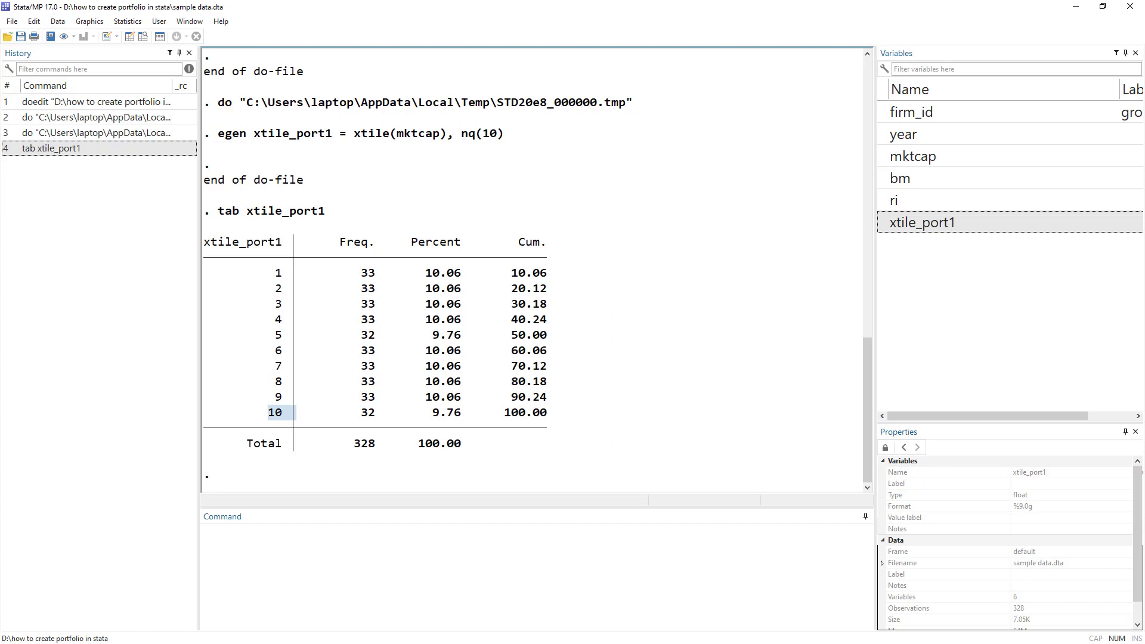
{"action": "key", "text": "alt+Tab"}
Compare the egen xtile function on line 4 with the xtile temp command on line 8.
{"action": "double_click", "coordinate": [438, 233]}
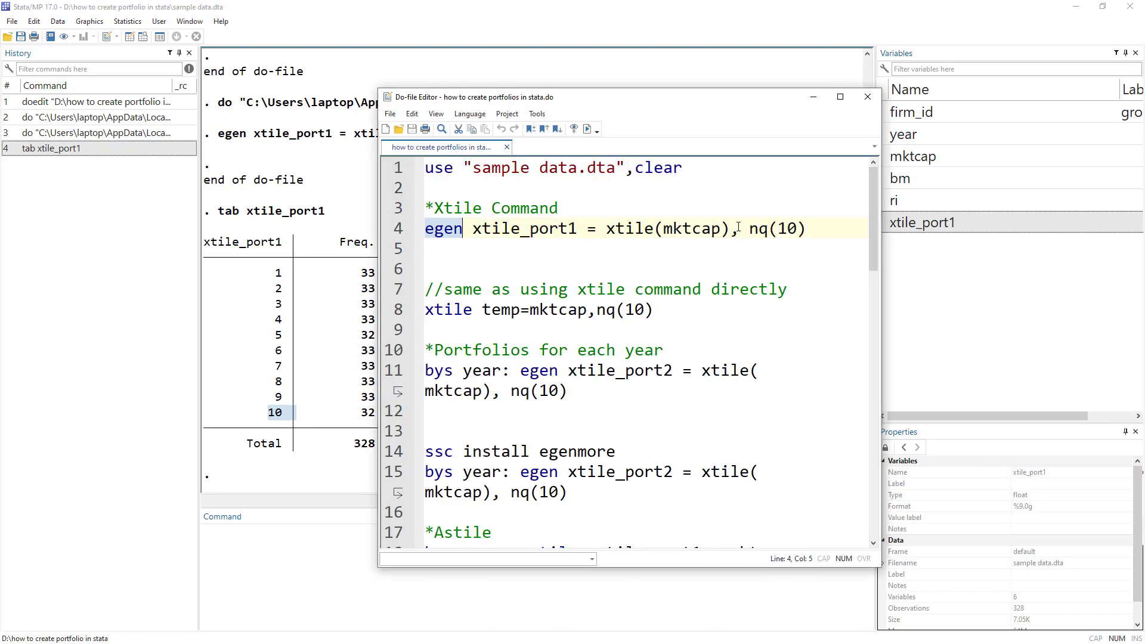
{"action": "double_click", "coordinate": [692, 228]}
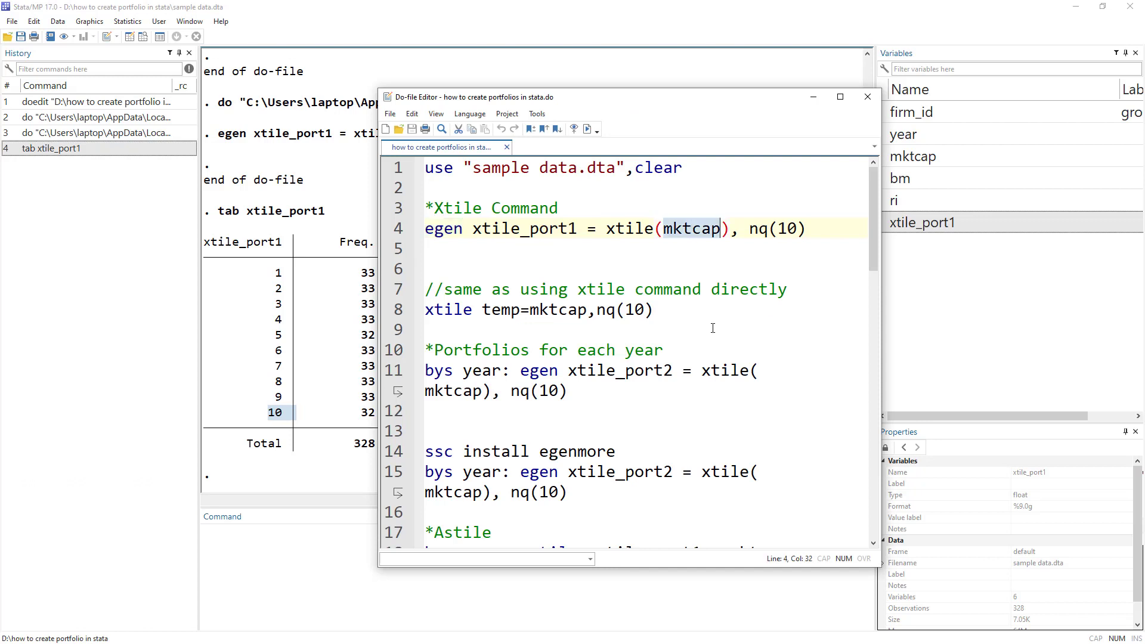
{"action": "double_click", "coordinate": [617, 230]}
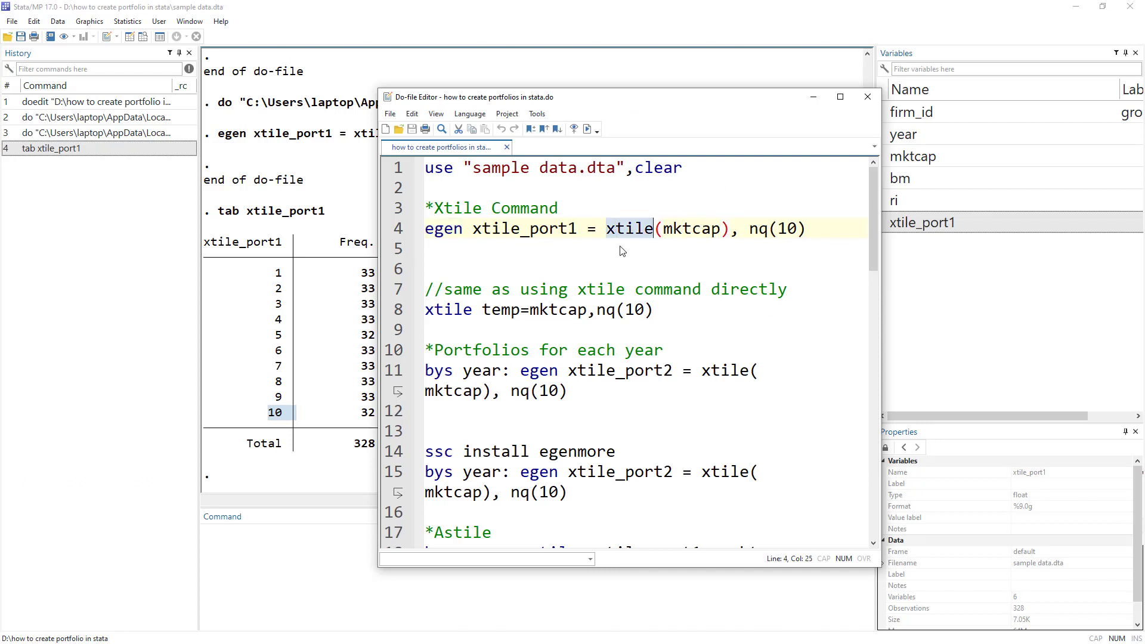
{"action": "double_click", "coordinate": [599, 290]}
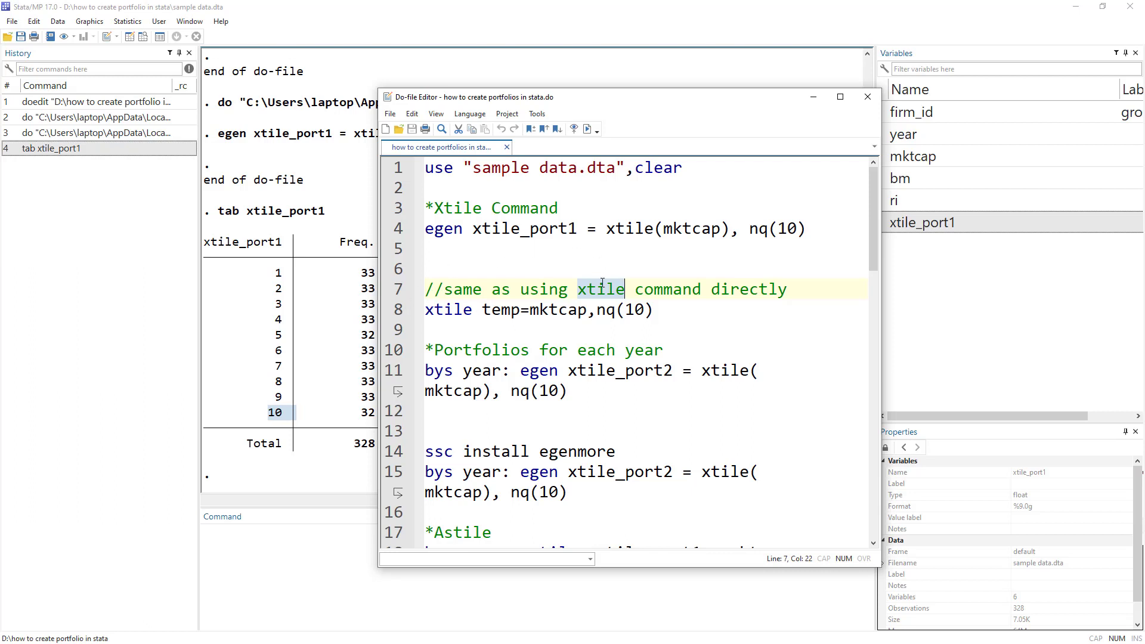
{"action": "double_click", "coordinate": [438, 308]}
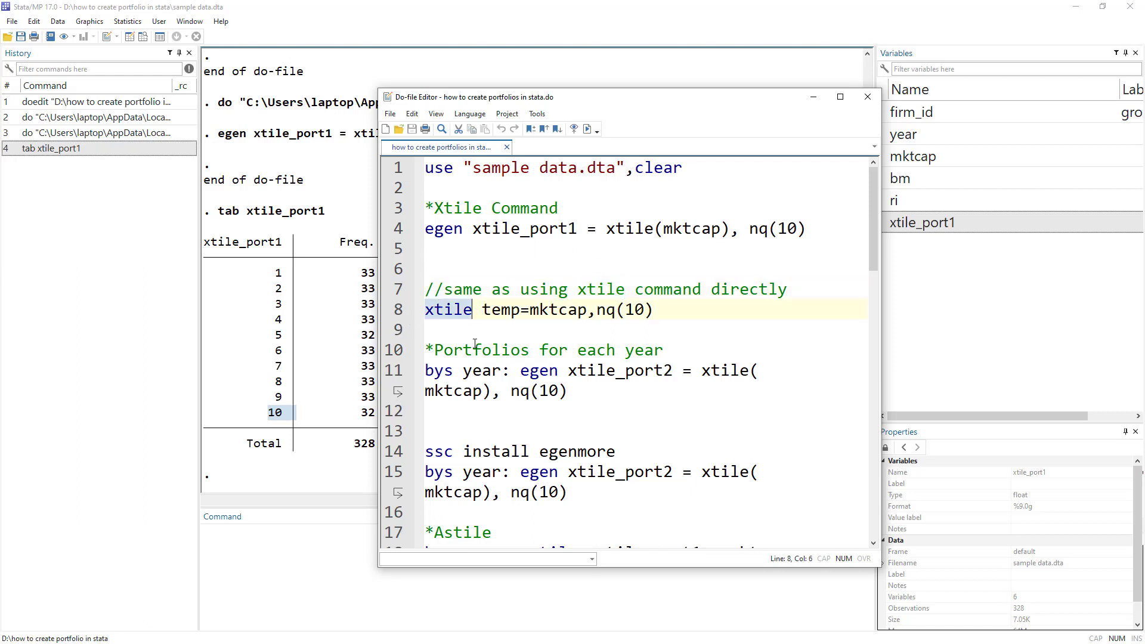
{"action": "double_click", "coordinate": [500, 315]}
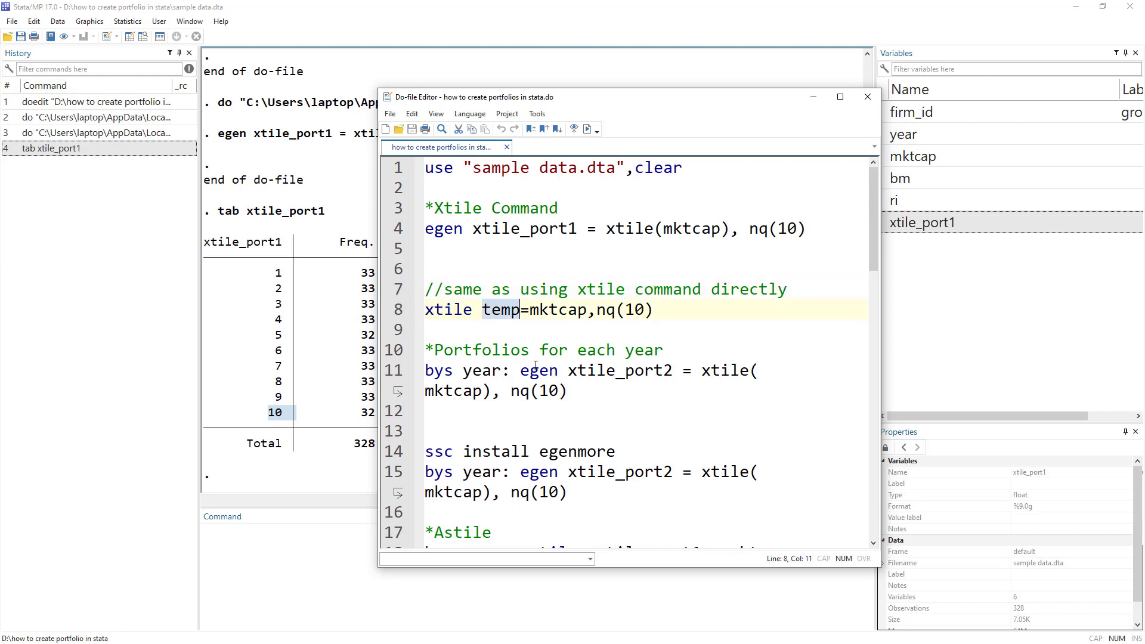
Run xtile temp=mktcap,nq(10) and open the data grid.
{"action": "left_click", "coordinate": [527, 309]}
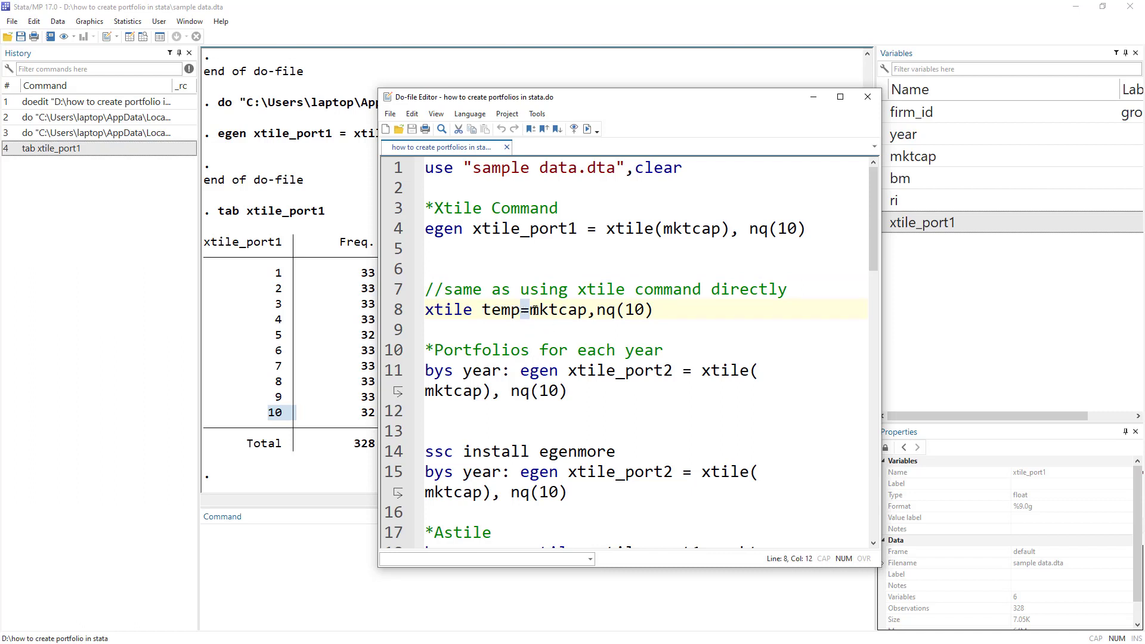
{"action": "left_click_drag", "start_coordinate": [530, 309], "coordinate": [587, 307]}
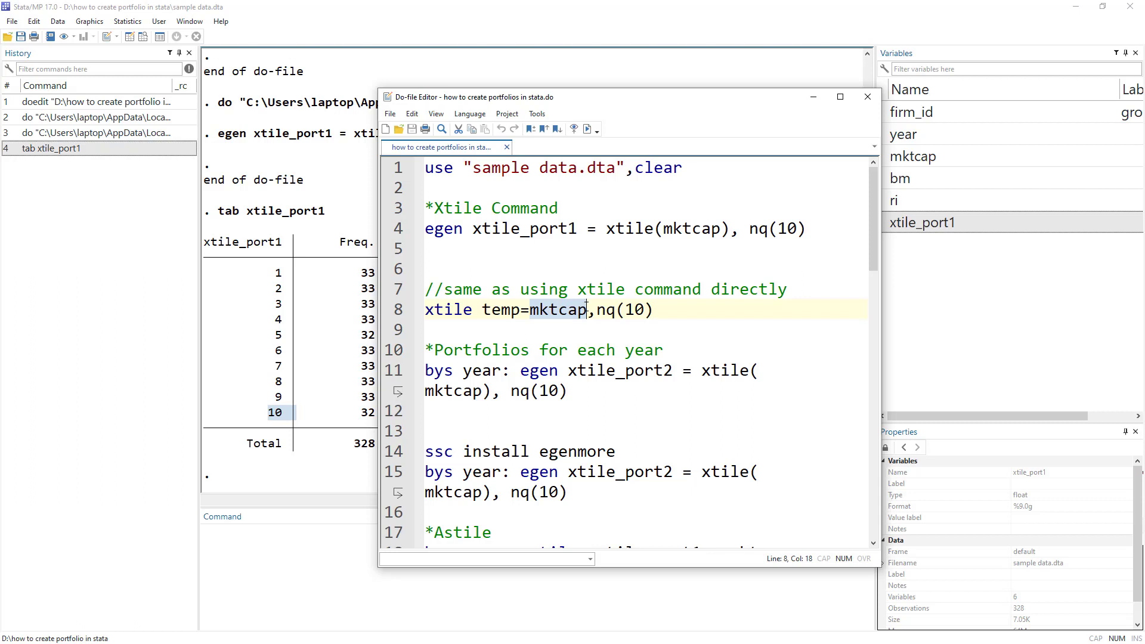
{"action": "double_click", "coordinate": [686, 229]}
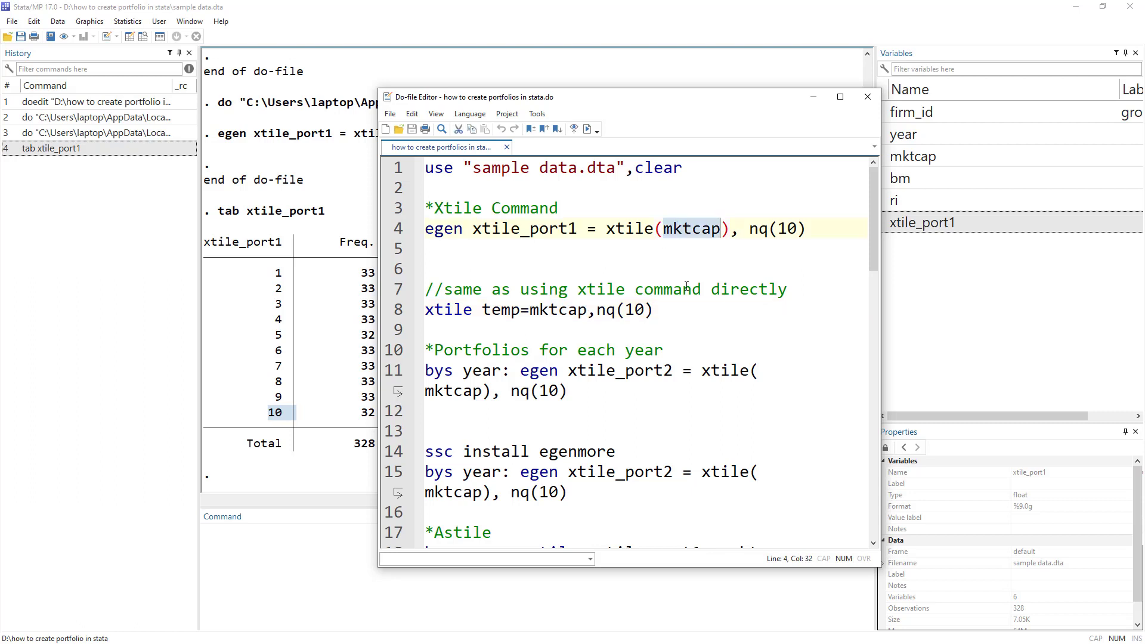
{"action": "double_click", "coordinate": [558, 309]}
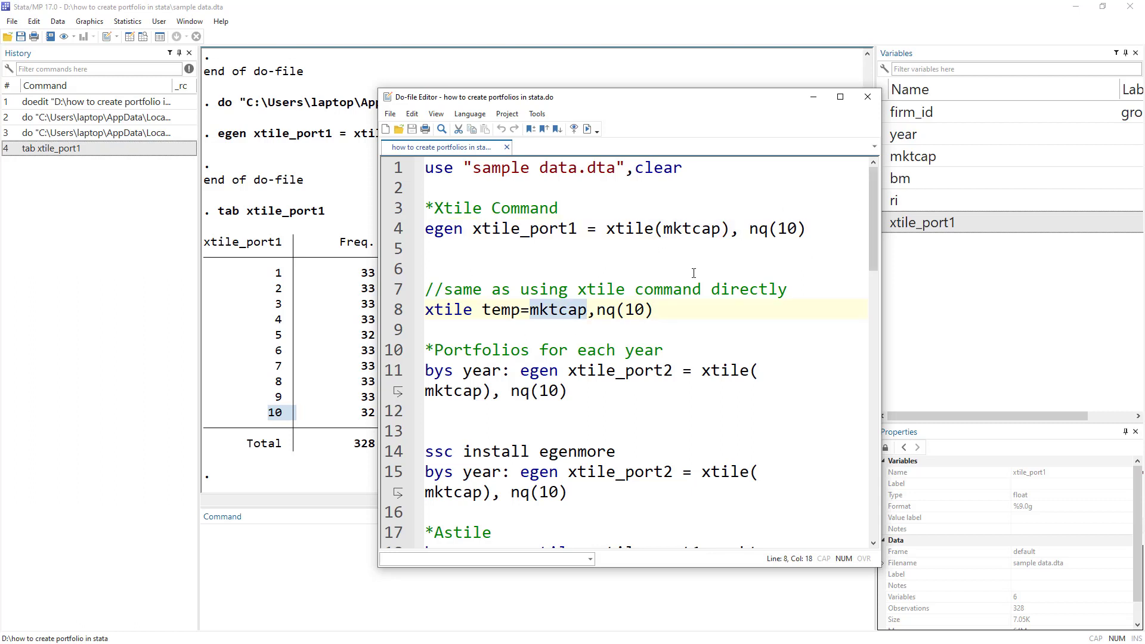
{"action": "left_click_drag", "start_coordinate": [655, 309], "coordinate": [414, 307]}
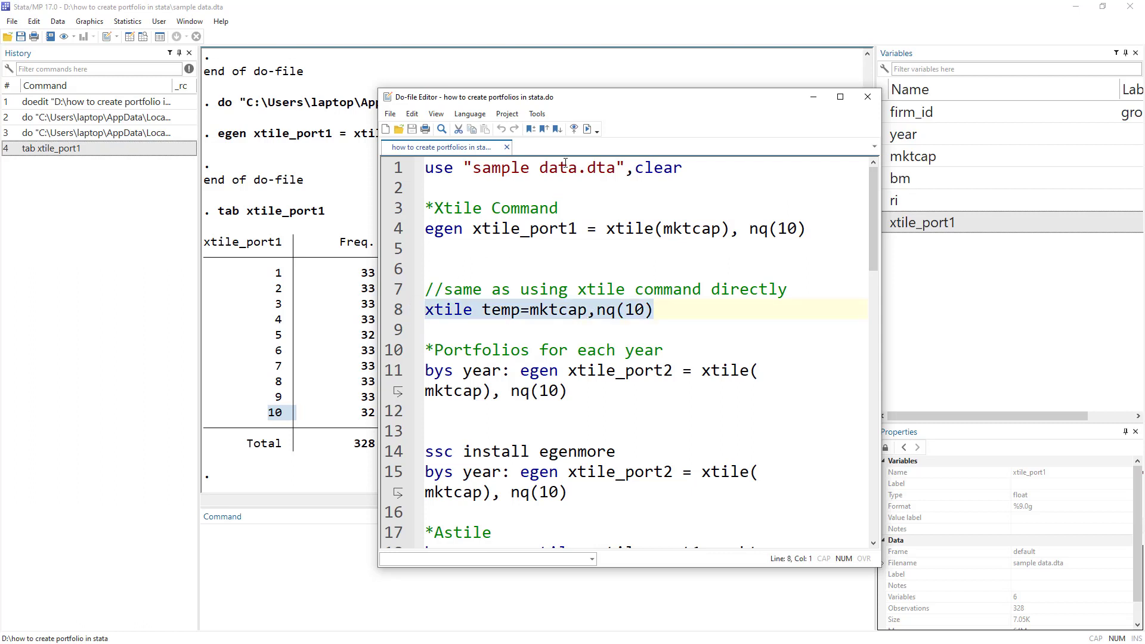
{"action": "left_click", "coordinate": [586, 128]}
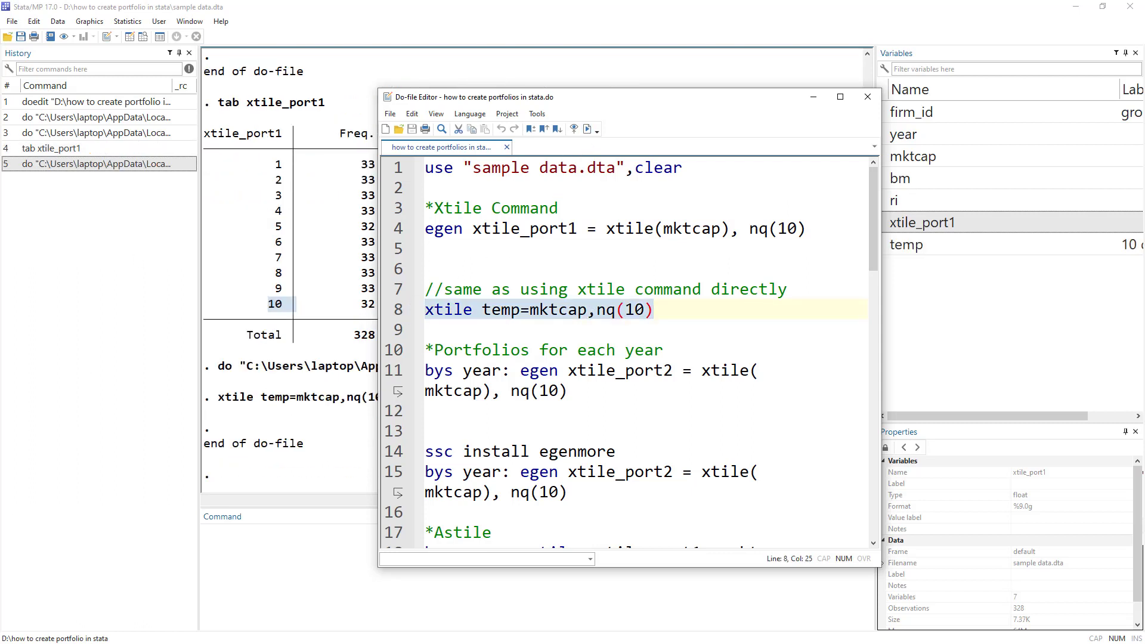
{"action": "key", "text": "ctrl+8"}
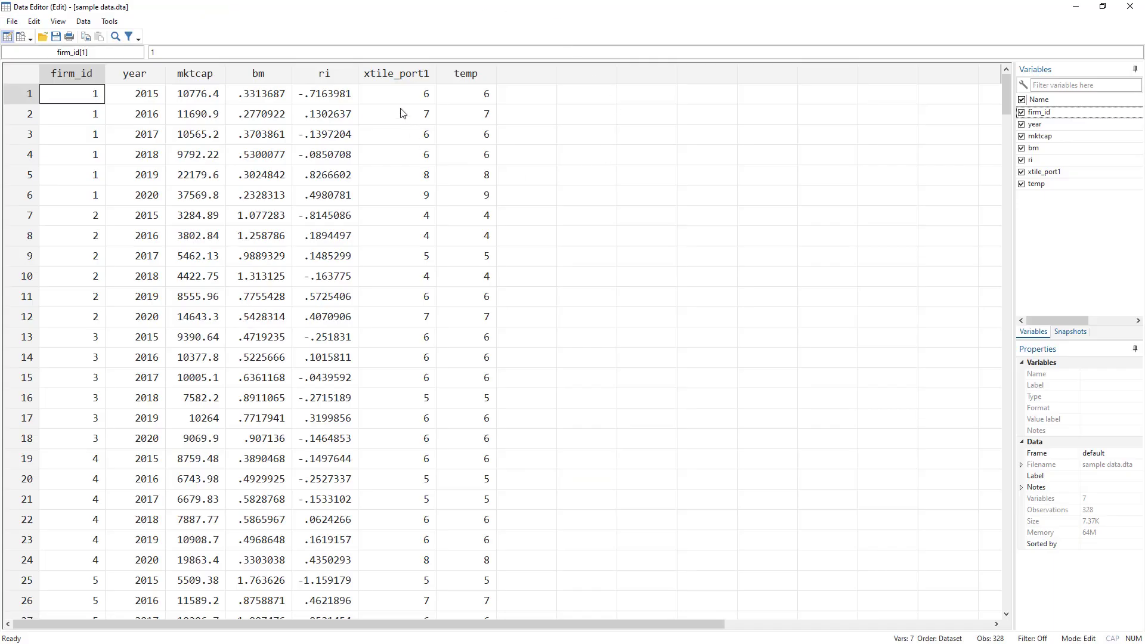
Compare the xtile_port1 and temp columns side by side, then close the data grid.
{"action": "left_click_drag", "start_coordinate": [420, 95], "coordinate": [477, 500]}
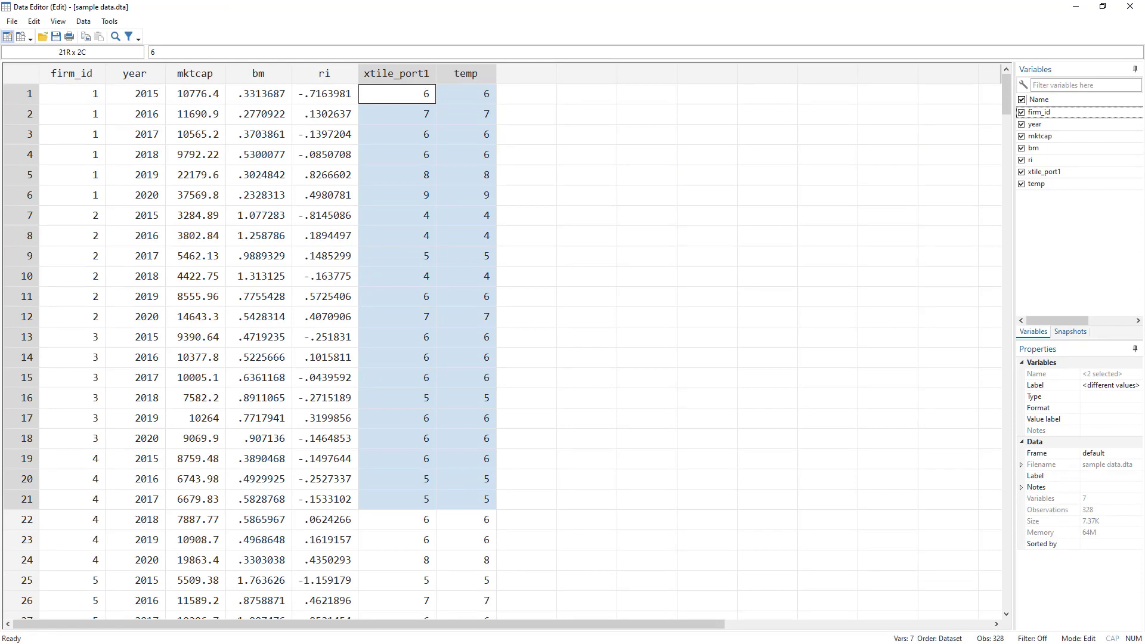
{"action": "key", "text": "alt+Tab"}
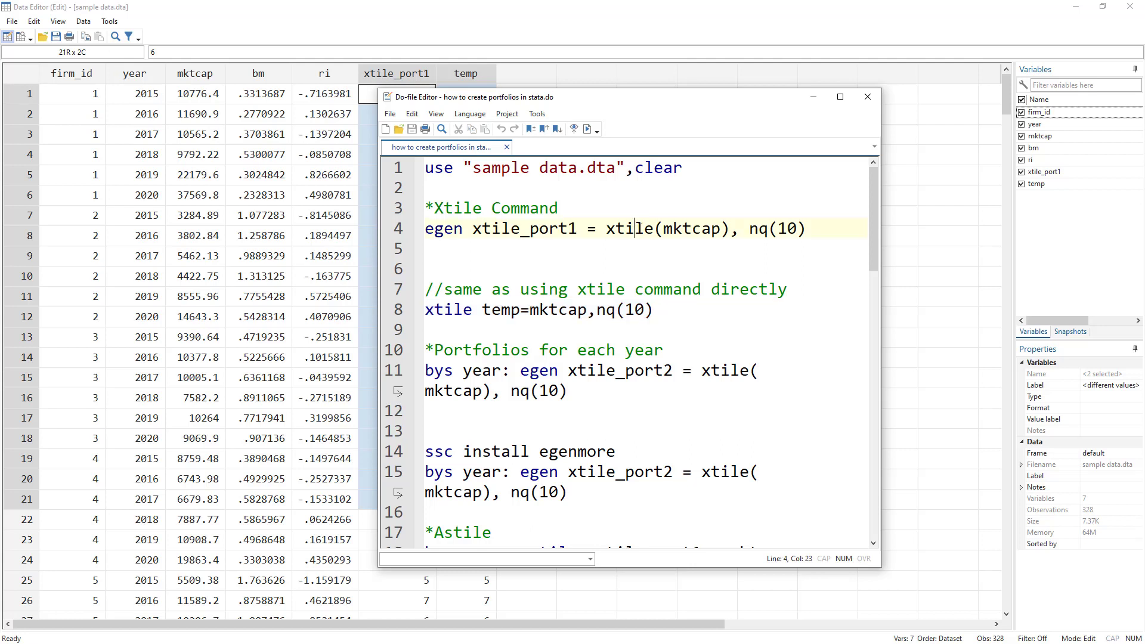
{"action": "double_click", "coordinate": [642, 228]}
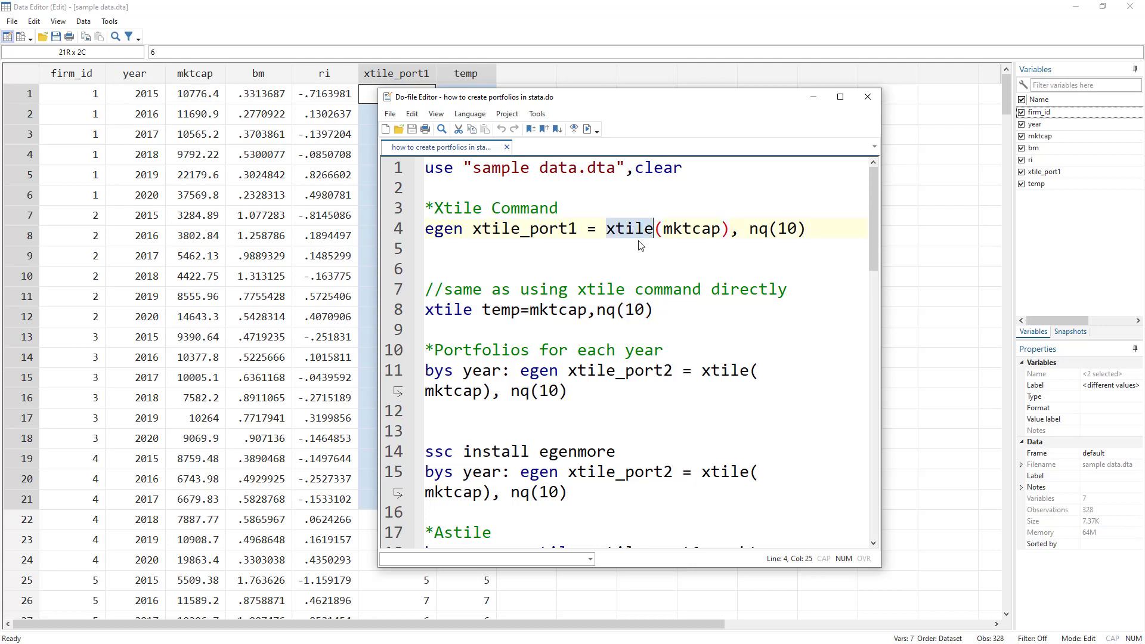
{"action": "double_click", "coordinate": [440, 316]}
{"action": "left_click", "coordinate": [315, 322]}
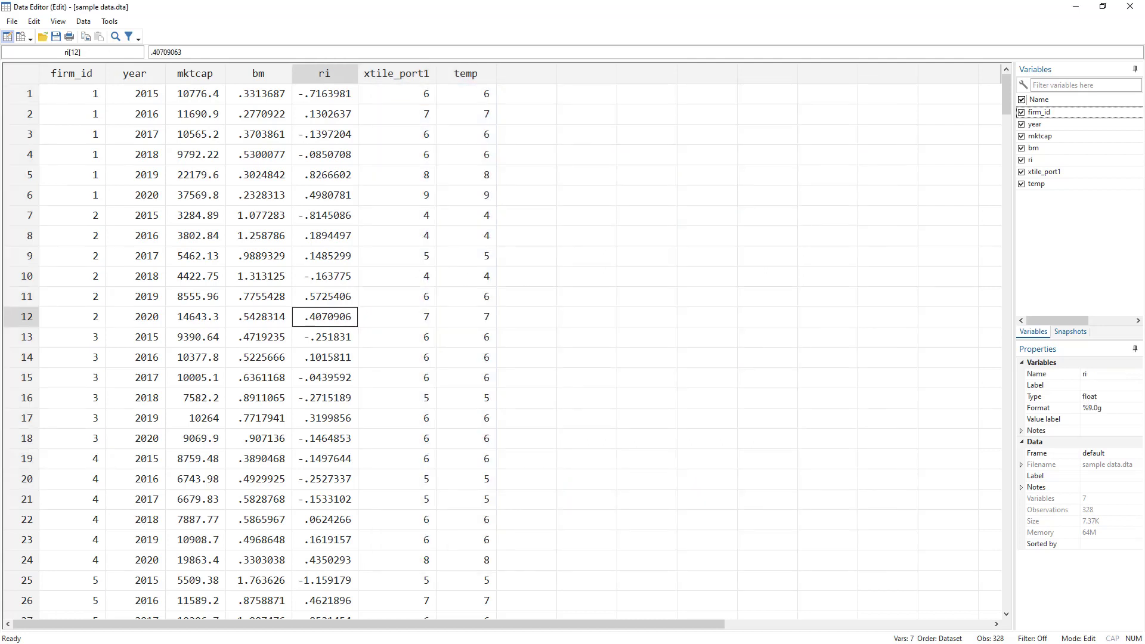
{"action": "key", "text": "alt+Tab"}
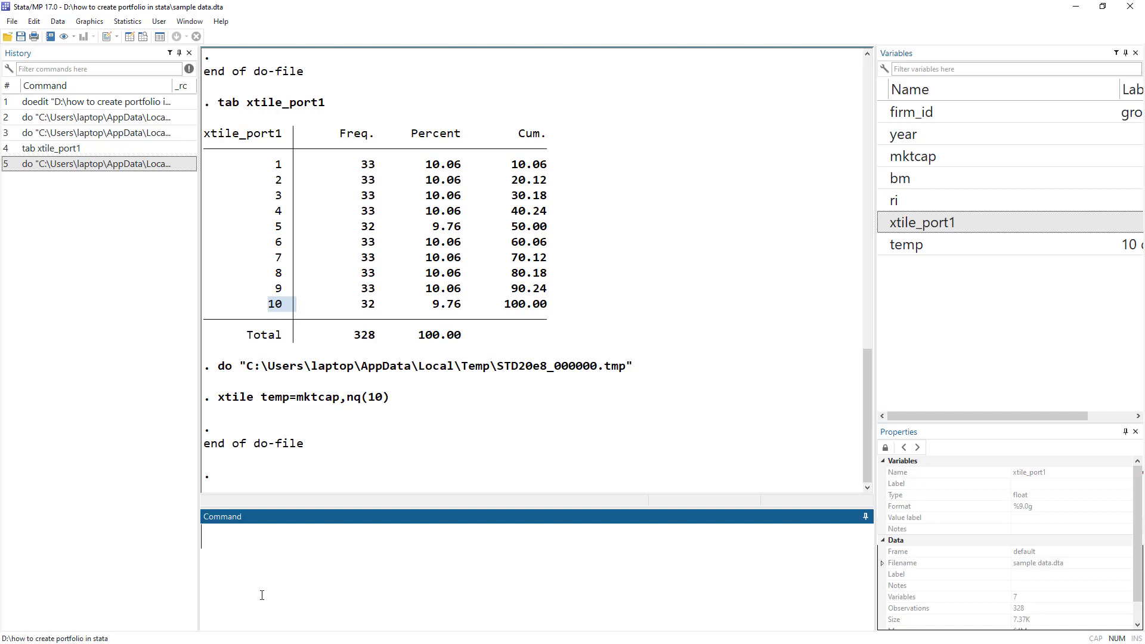
Try running count xtile_port1!=temp, editing and rerunning it after the error.
{"action": "type", "text": "count"}
{"action": "double_click", "coordinate": [889, 220]}
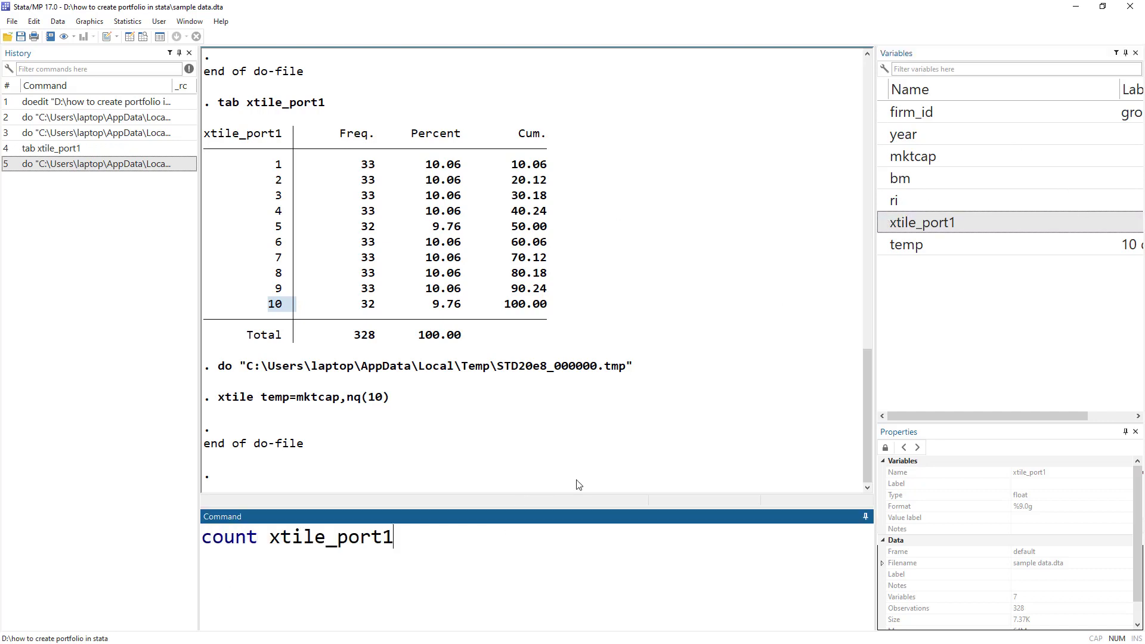
{"action": "type", "text": "!="}
{"action": "double_click", "coordinate": [896, 245]}
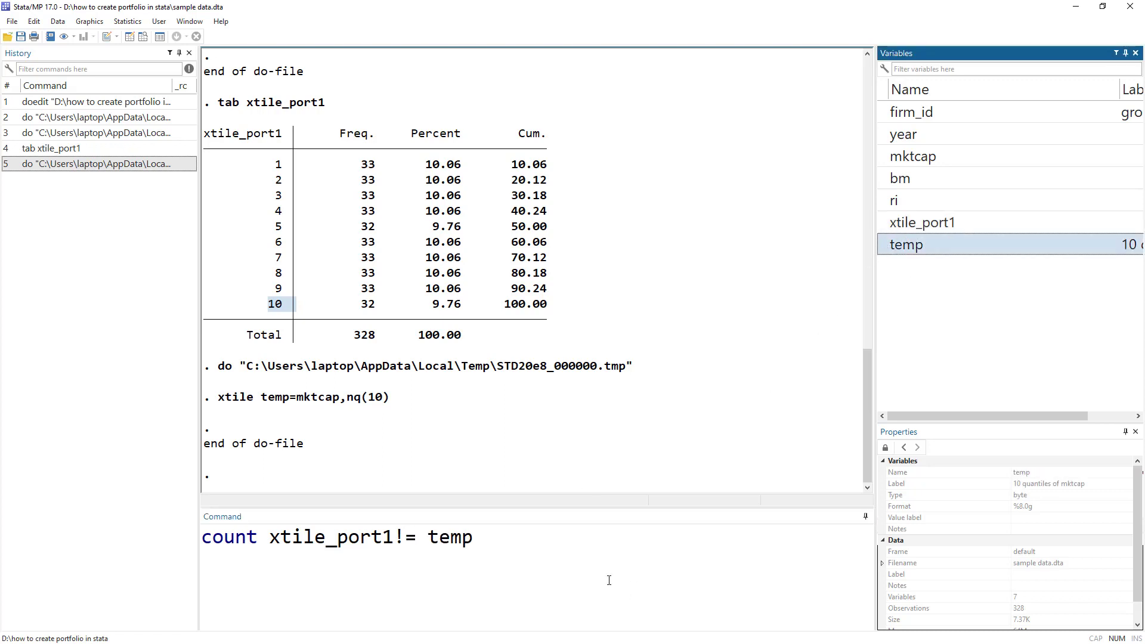
{"action": "key", "text": "Return"}
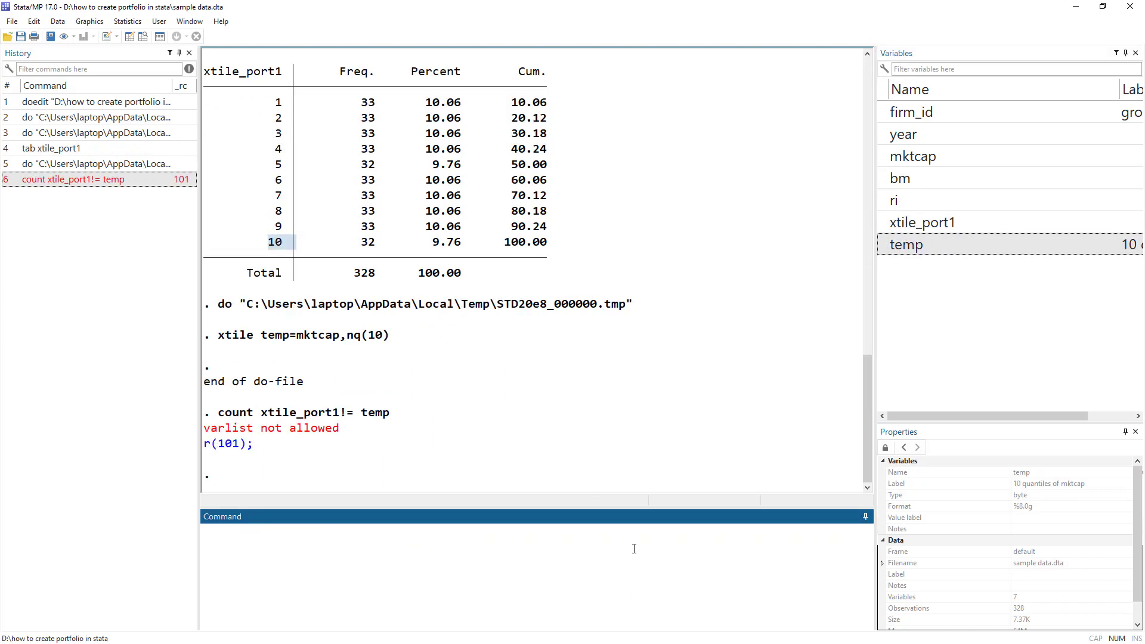
{"action": "left_click", "coordinate": [57, 179]}
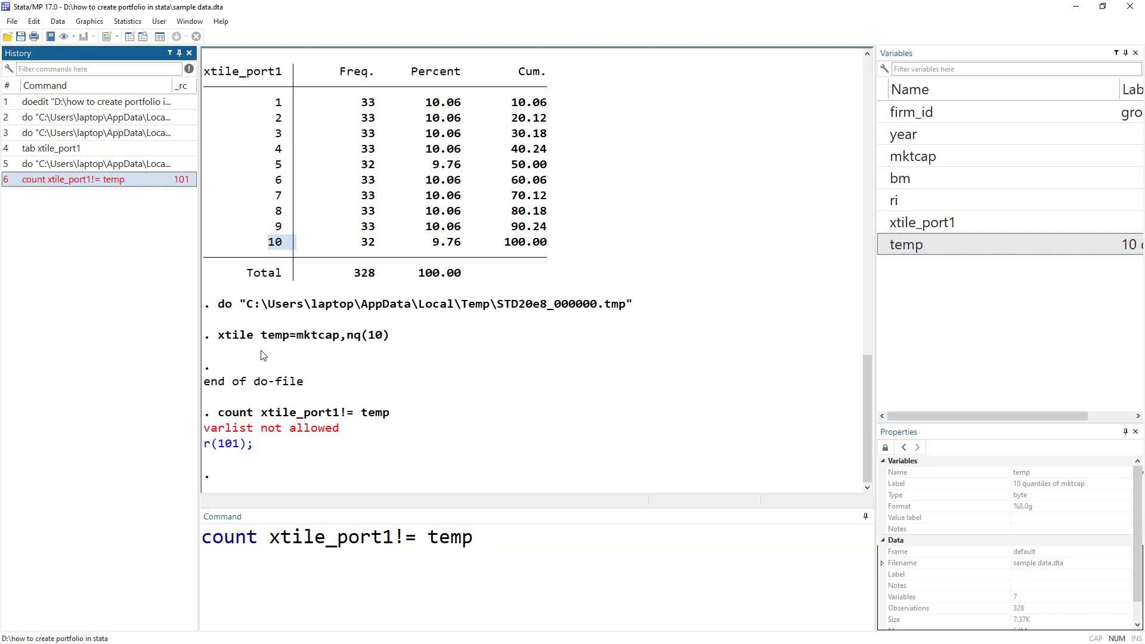
{"action": "left_click", "coordinate": [427, 538]}
{"action": "key", "text": "BackSpace"}
{"action": "key", "text": "Return"}
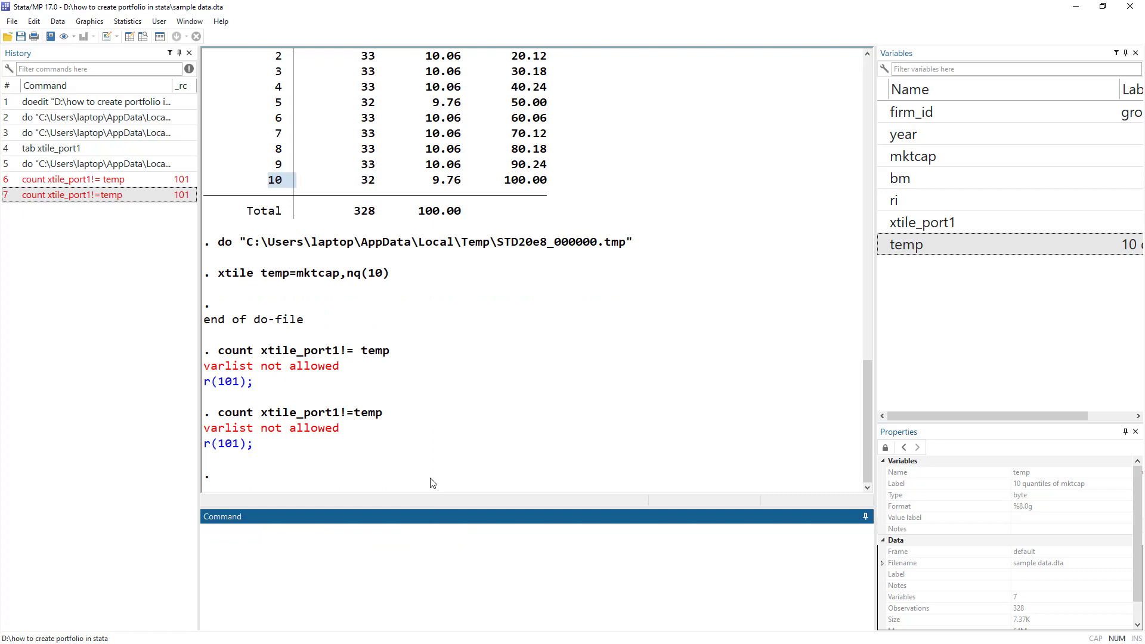
Rerun it as count if xtile_port1!=temp, which returns 0.
{"action": "left_click", "coordinate": [133, 195]}
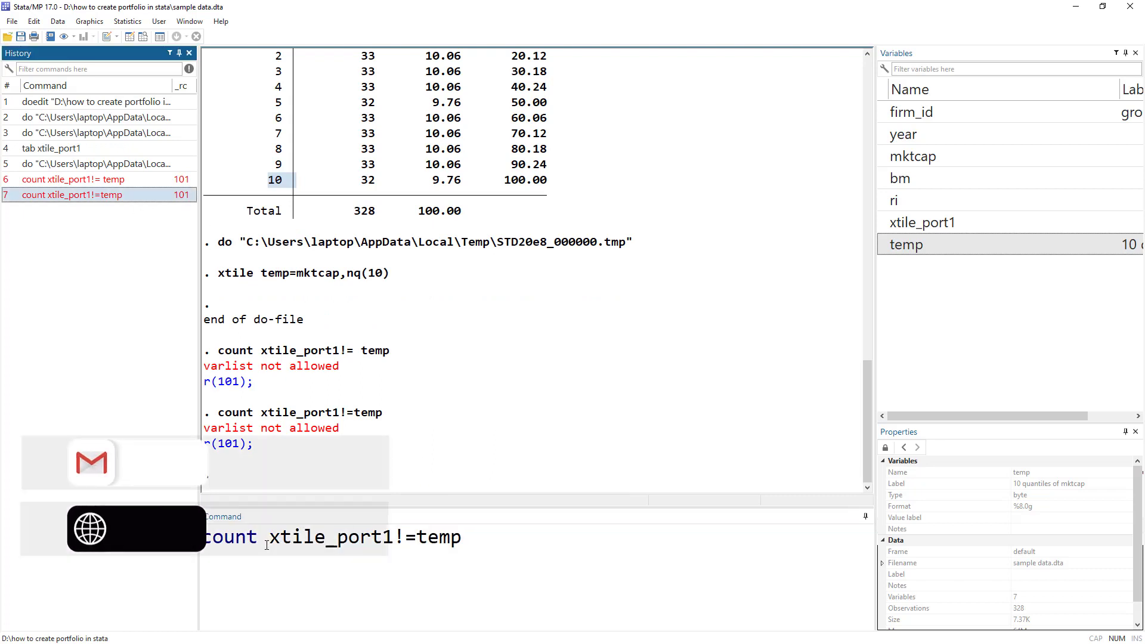
{"action": "left_click", "coordinate": [268, 538]}
{"action": "type", "text": "if"}
{"action": "key", "text": "Return"}
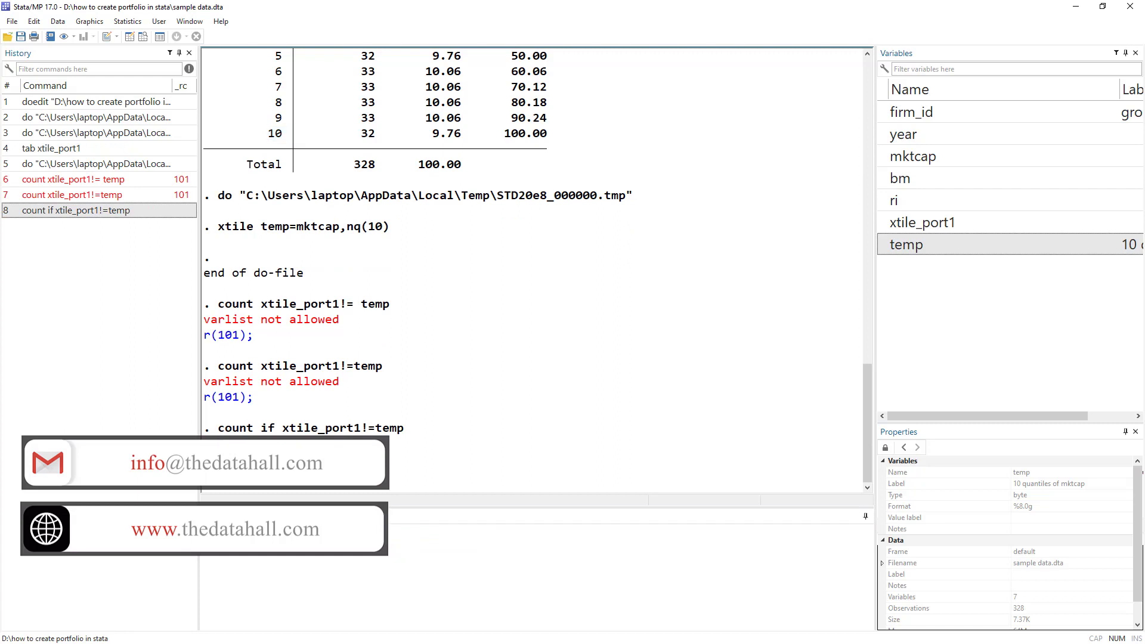
{"action": "key", "text": "alt+Tab"}
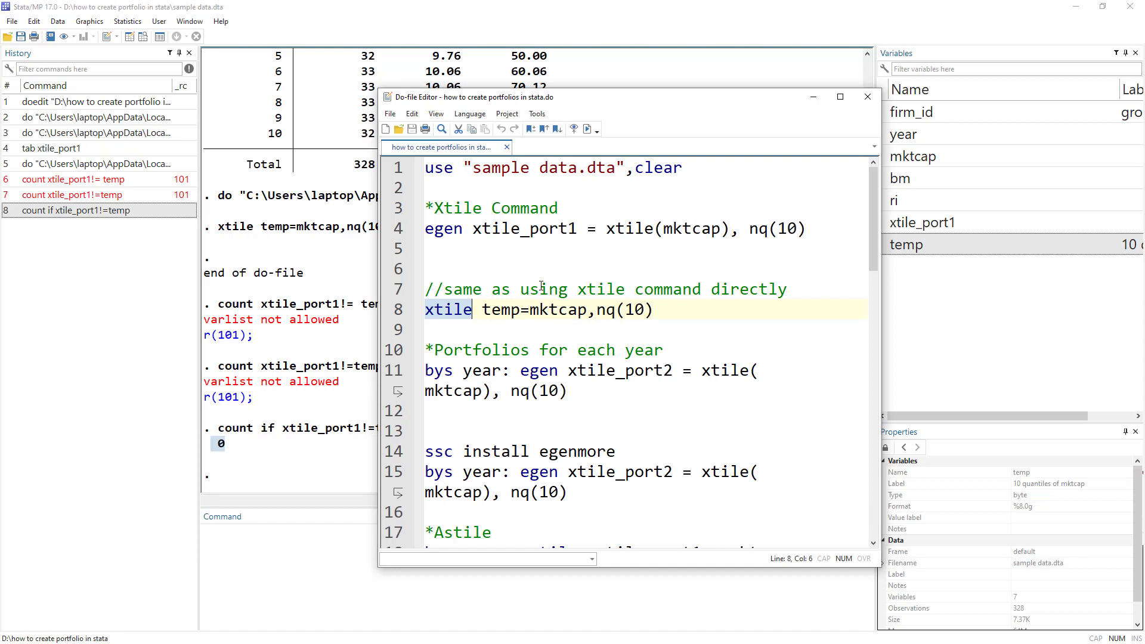
Contrast egen's xtile() on line 4 with the xtile command on line 8, then view the data.
{"action": "double_click", "coordinate": [626, 229]}
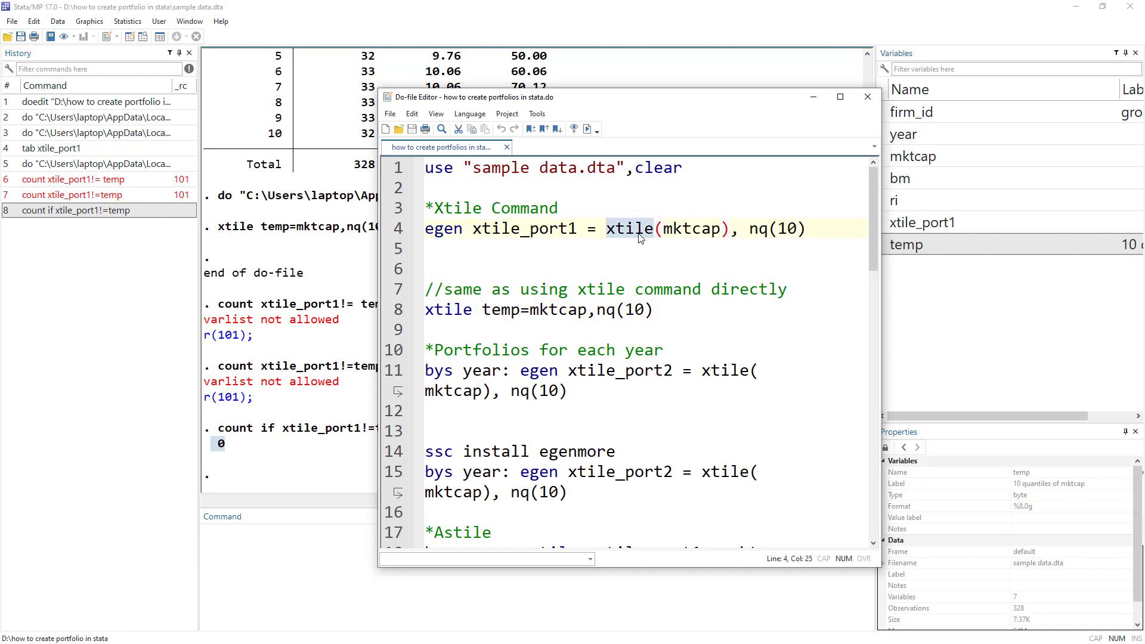
{"action": "double_click", "coordinate": [448, 309]}
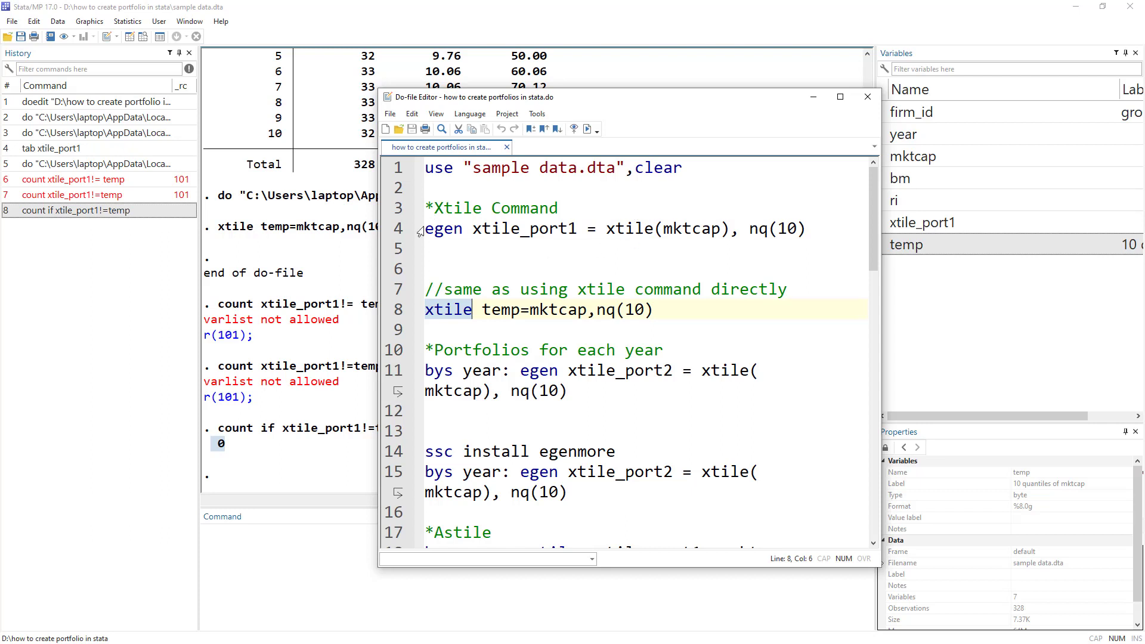
{"action": "left_click_drag", "start_coordinate": [427, 228], "coordinate": [442, 229]}
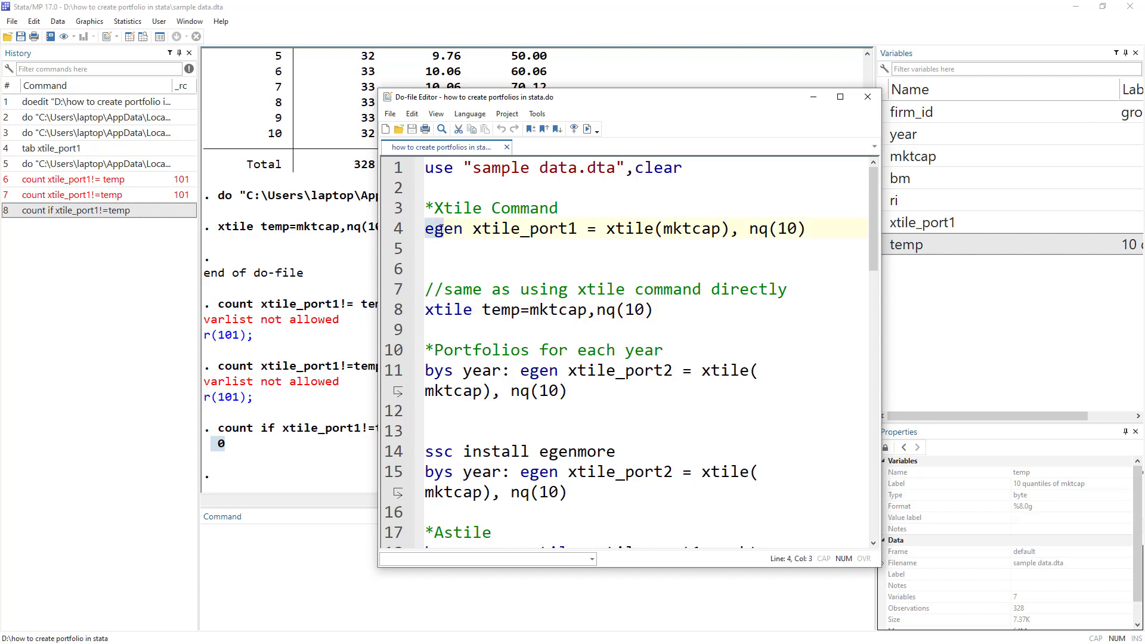
{"action": "double_click", "coordinate": [620, 229]}
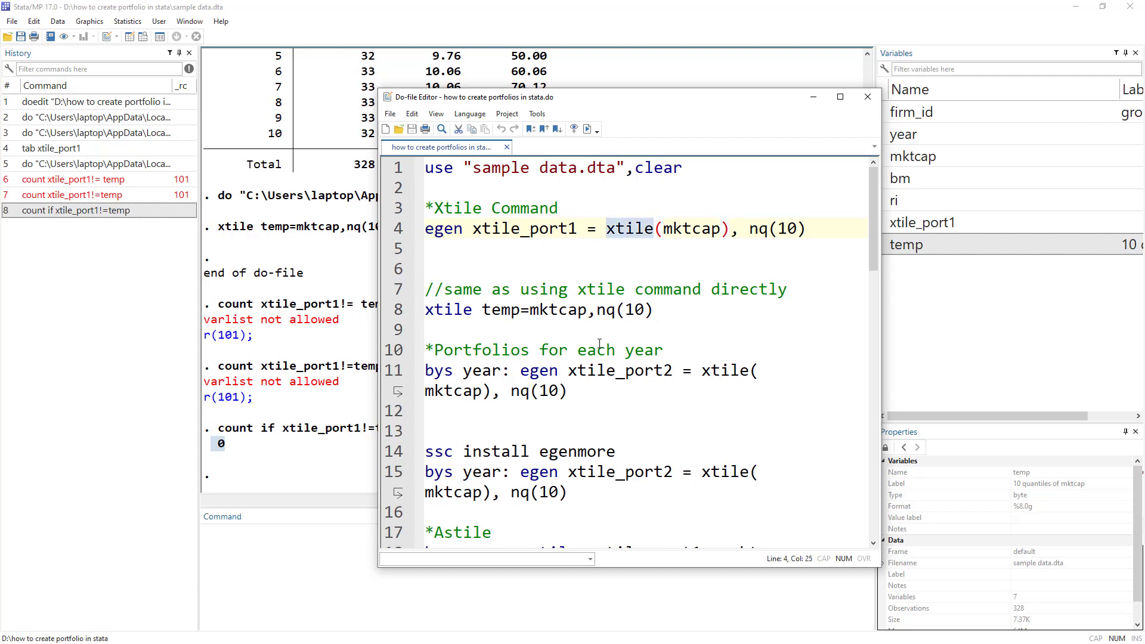
{"action": "key", "text": "alt+Tab"}
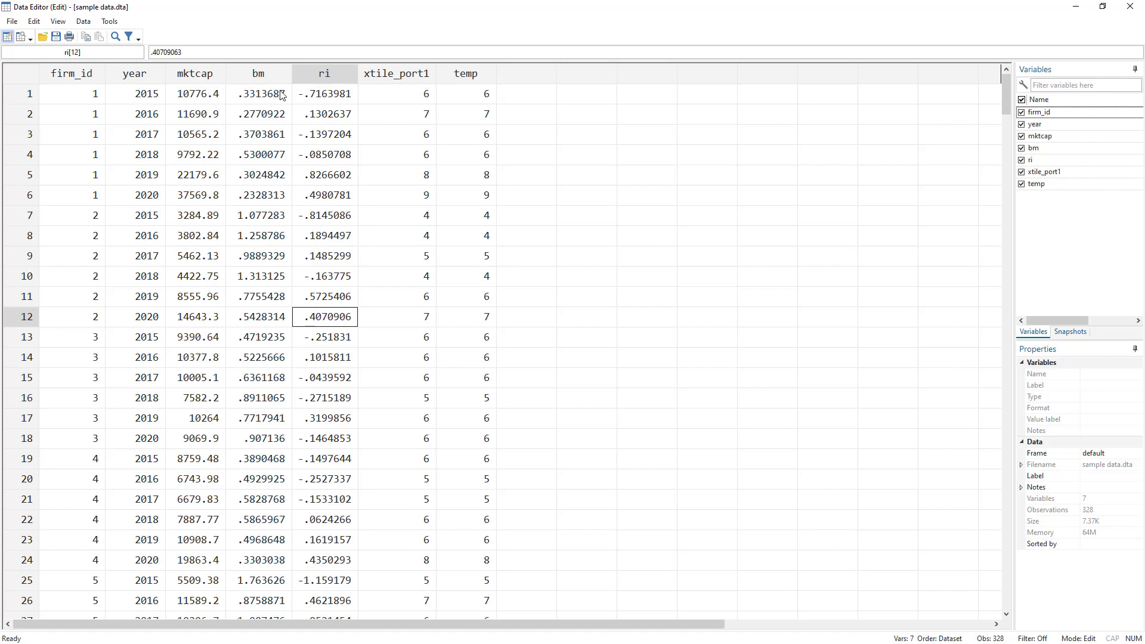
Check the year column in the data grid, then return to the do-file.
{"action": "left_click", "coordinate": [132, 97]}
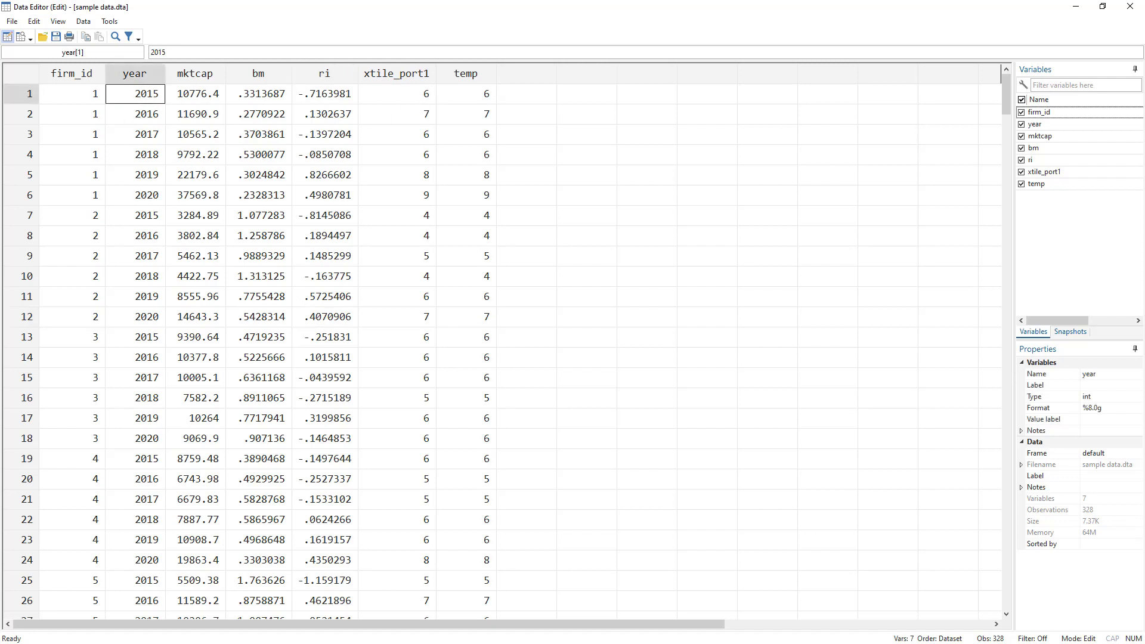
{"action": "key", "text": "alt+Tab"}
{"action": "key", "text": "alt+Tab"}
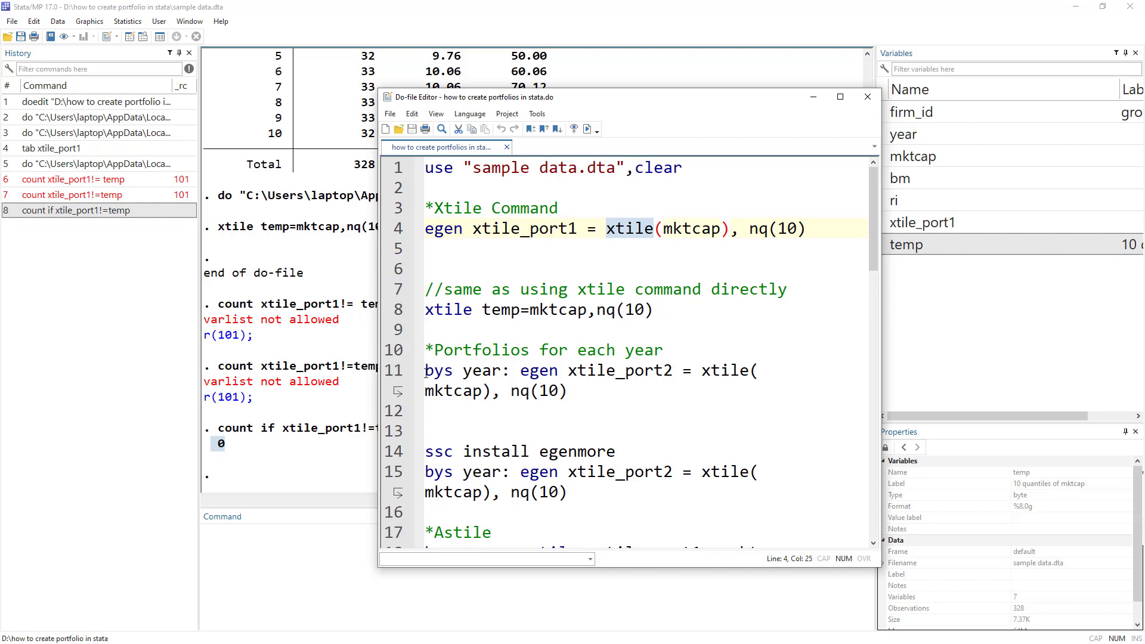
{"action": "left_click_drag", "start_coordinate": [426, 370], "coordinate": [512, 370]}
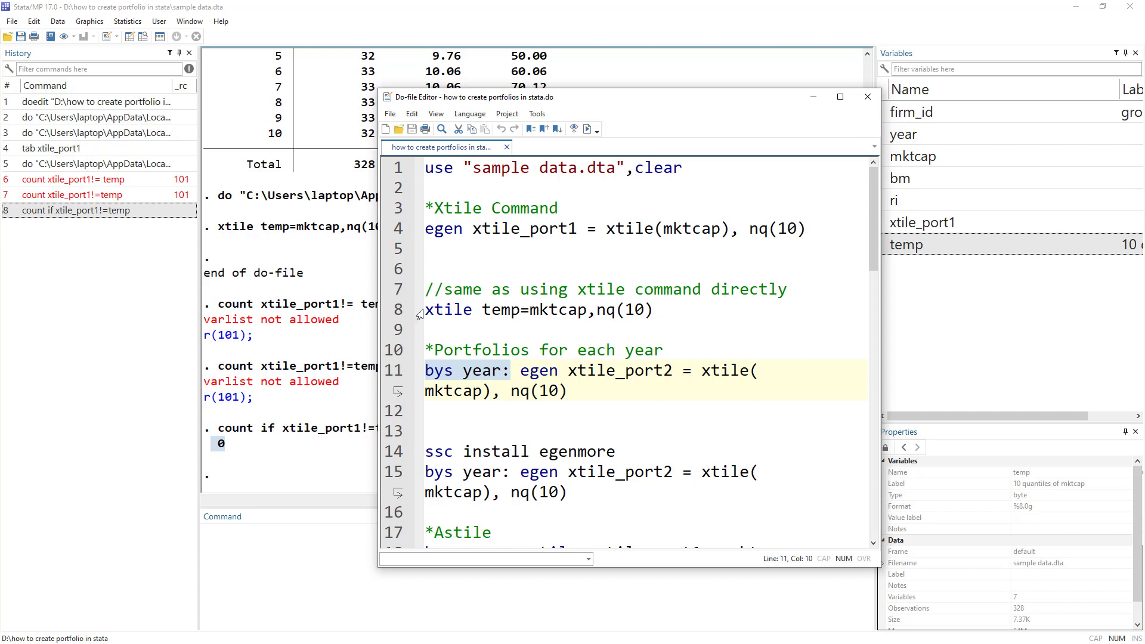
{"action": "left_click_drag", "start_coordinate": [428, 310], "coordinate": [668, 311]}
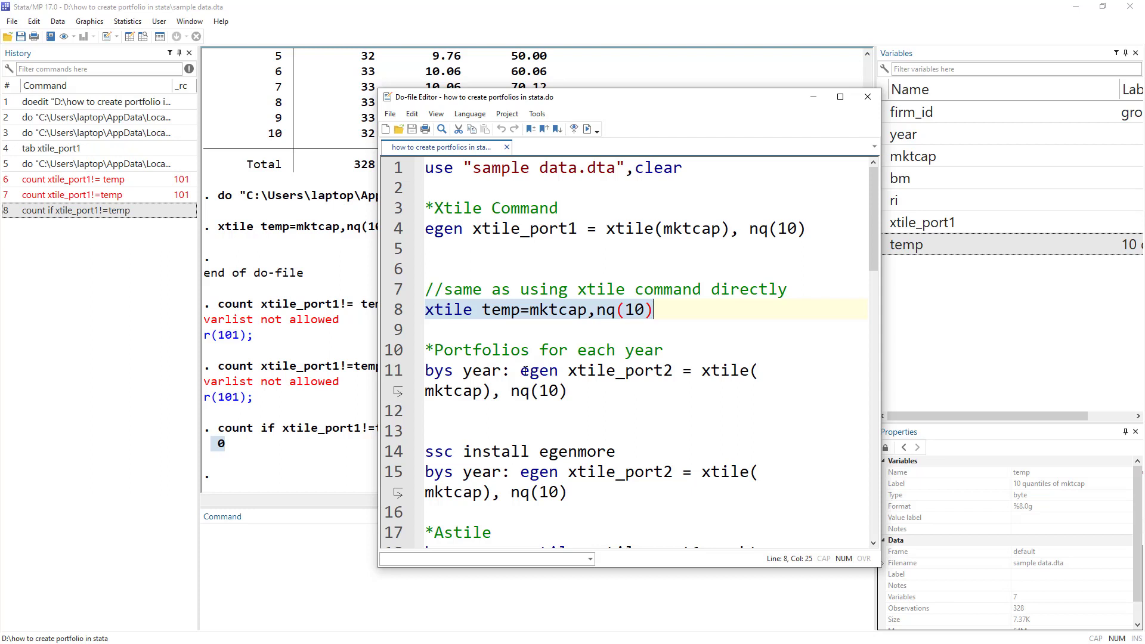
{"action": "double_click", "coordinate": [627, 236]}
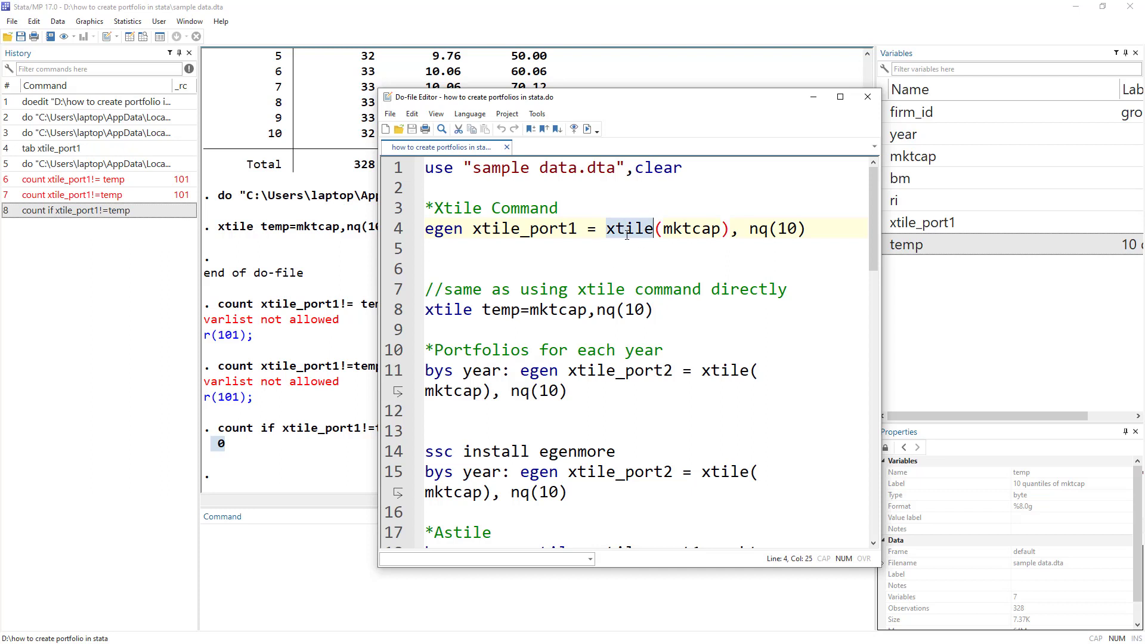
{"action": "double_click", "coordinate": [452, 229]}
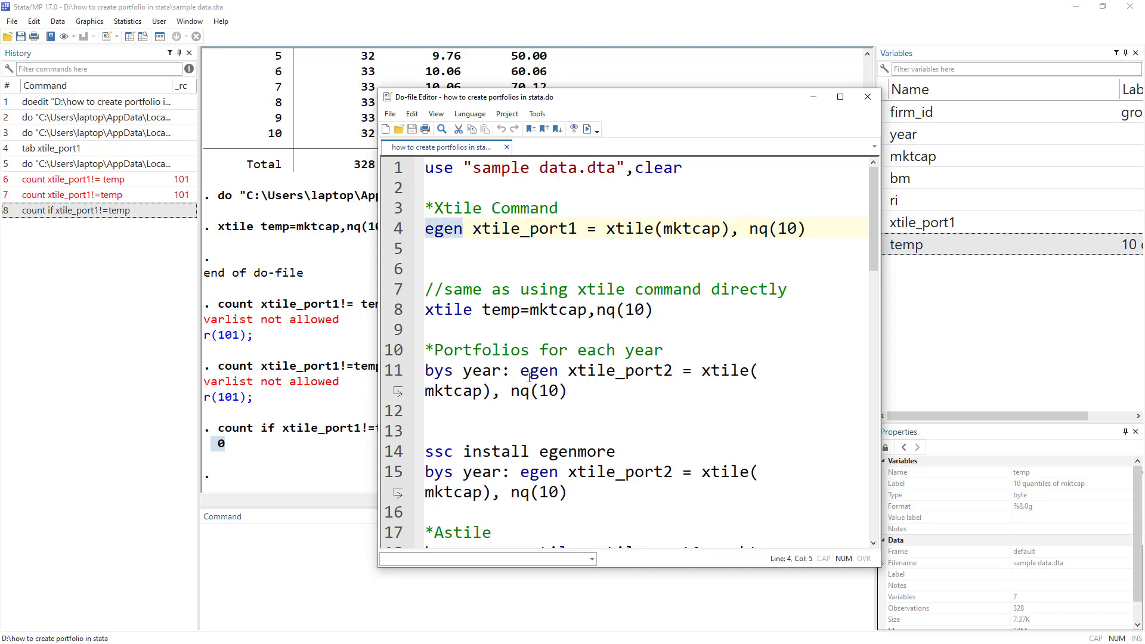
{"action": "left_click_drag", "start_coordinate": [510, 370], "coordinate": [425, 370]}
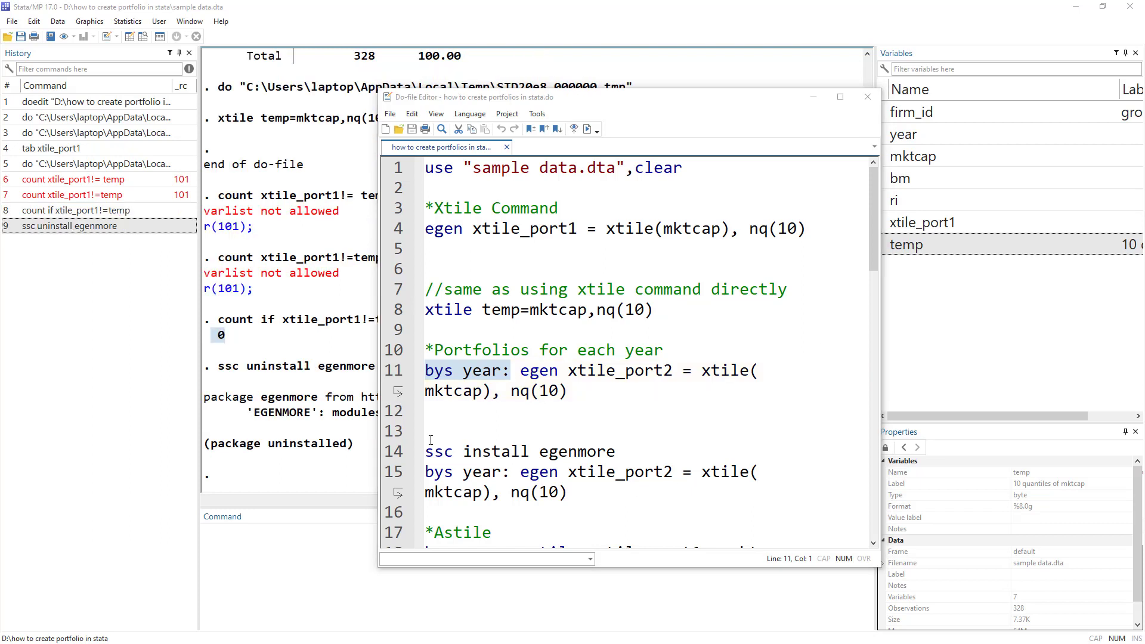
Run bys year: egen xtile_port2 on line 11, which fails with unknown egen function xtile(), r(133).
{"action": "left_click", "coordinate": [394, 376]}
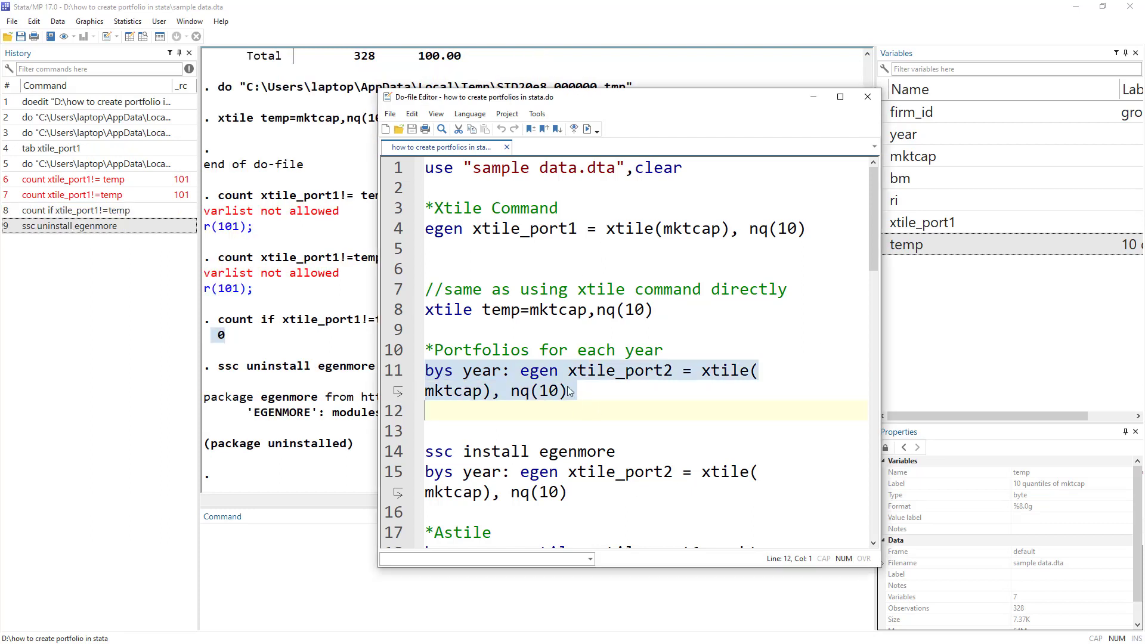
{"action": "left_click", "coordinate": [492, 371]}
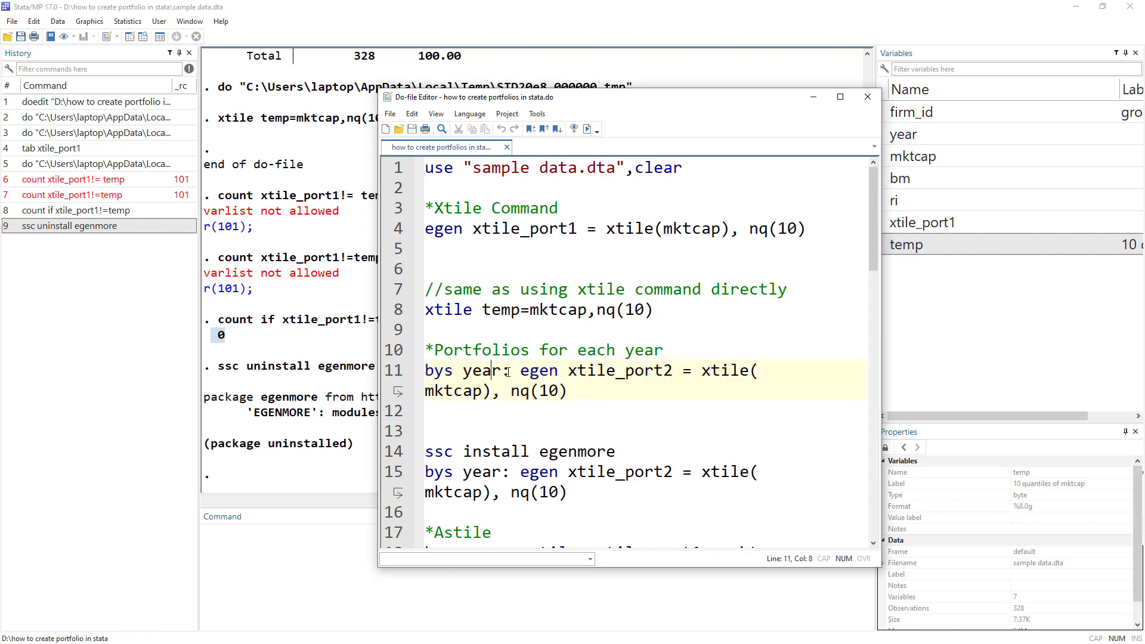
{"action": "left_click_drag", "start_coordinate": [508, 373], "coordinate": [424, 370]}
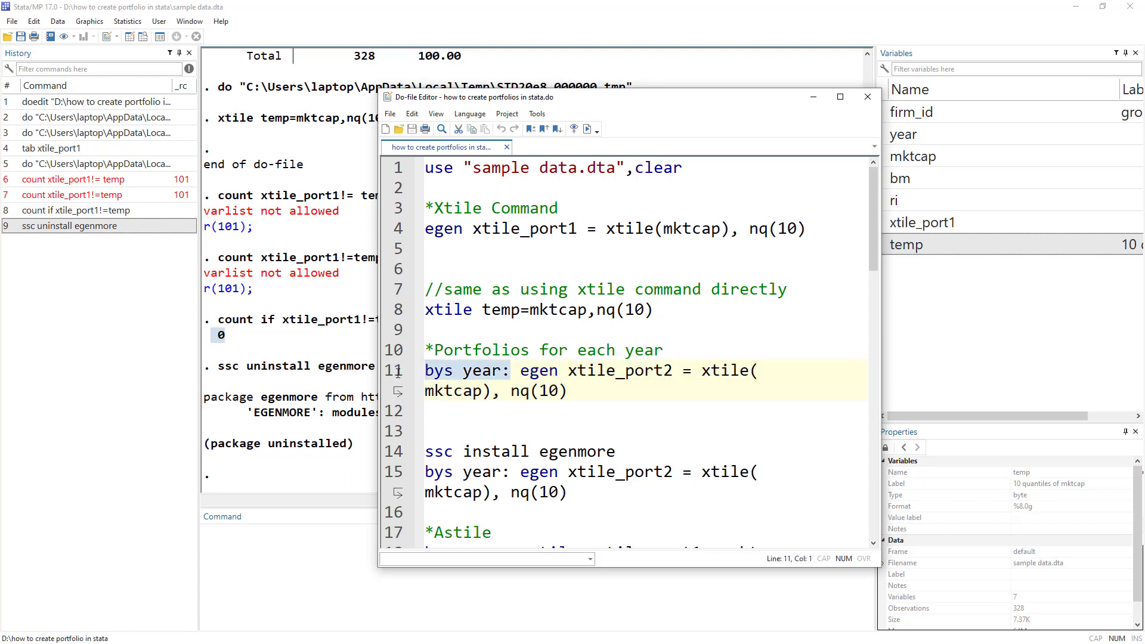
{"action": "left_click", "coordinate": [569, 371]}
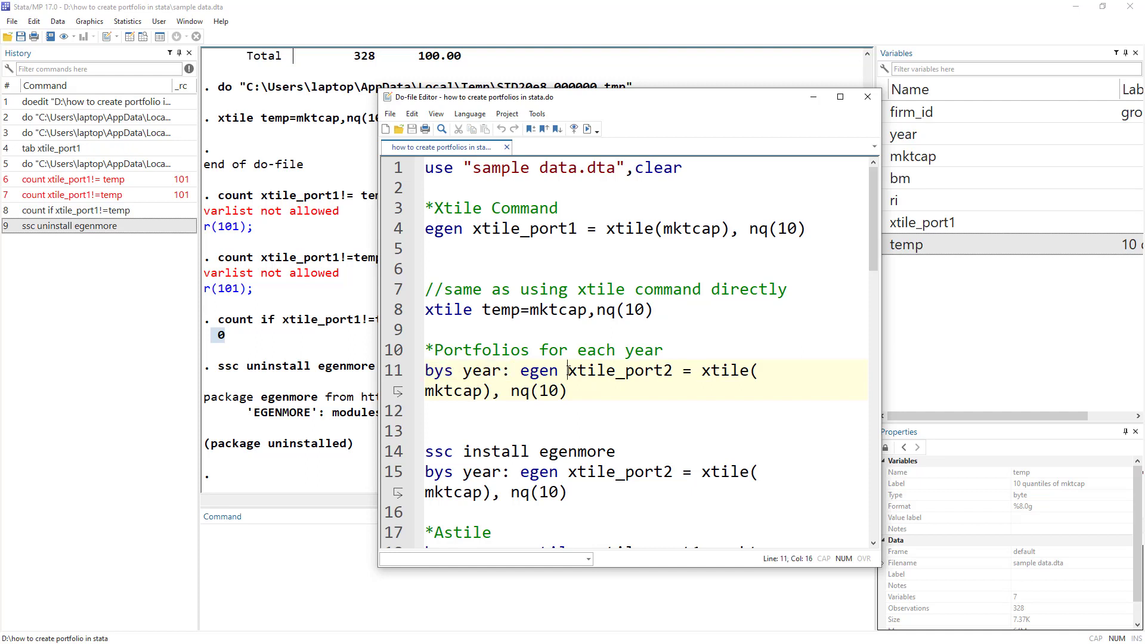
{"action": "left_click_drag", "start_coordinate": [568, 371], "coordinate": [671, 371]}
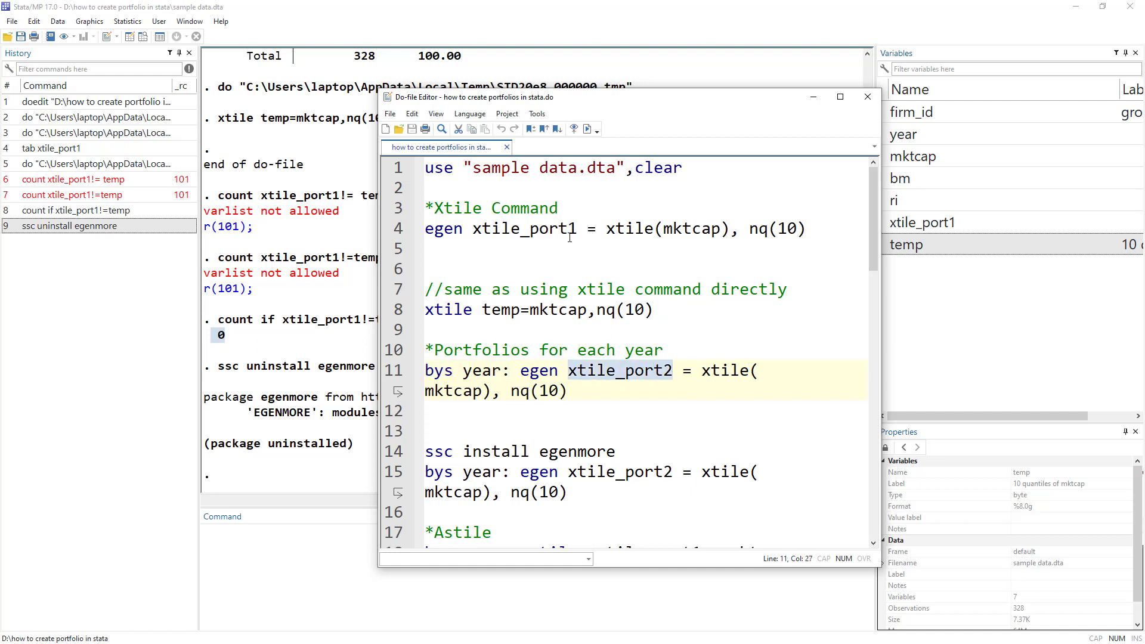
{"action": "left_click", "coordinate": [398, 369]}
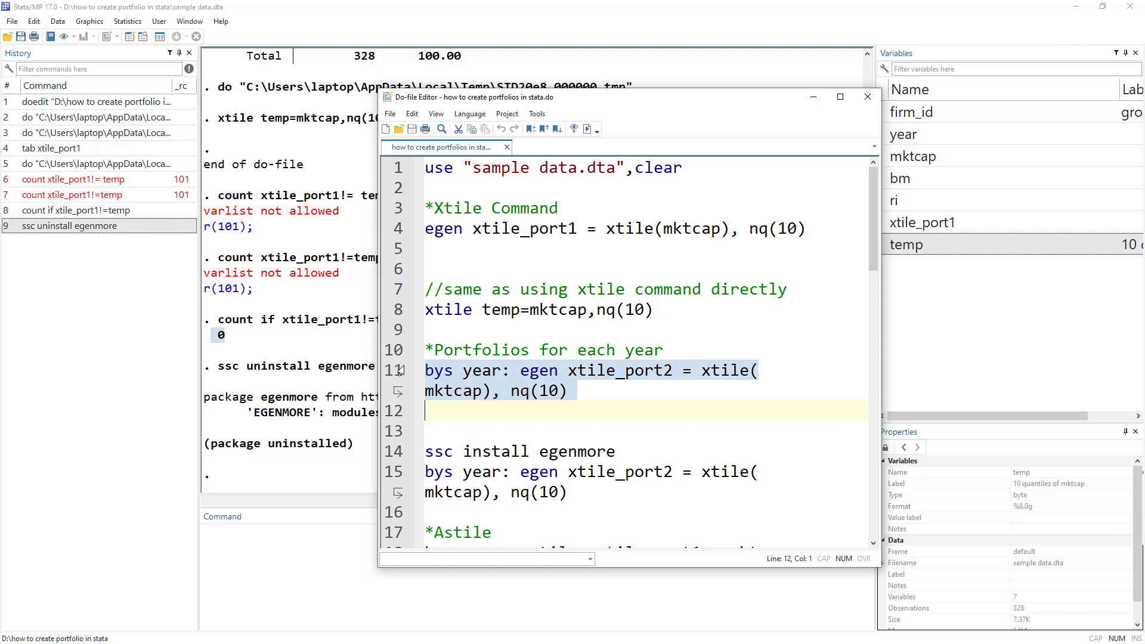
{"action": "left_click", "coordinate": [587, 130]}
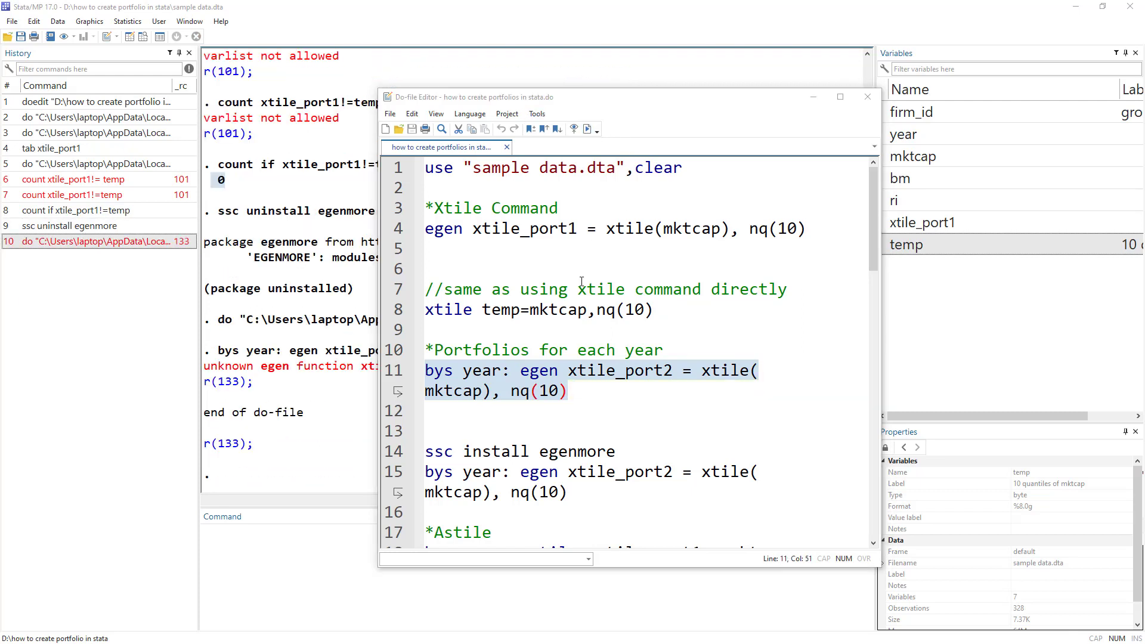
{"action": "left_click", "coordinate": [335, 456]}
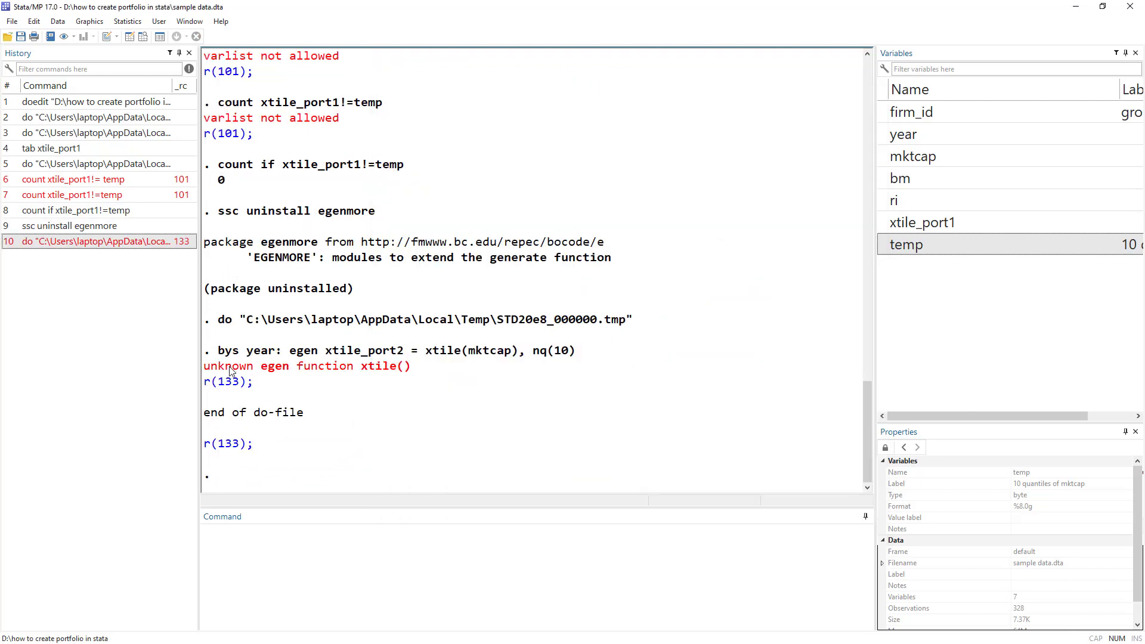
{"action": "left_click_drag", "start_coordinate": [229, 370], "coordinate": [414, 371]}
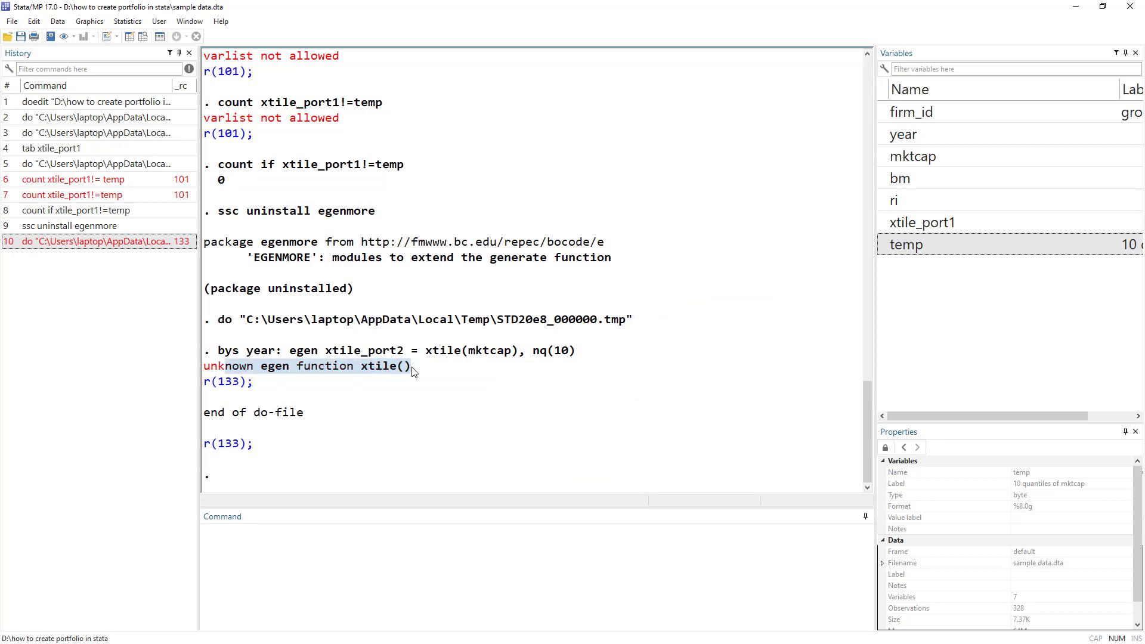
{"action": "key", "text": "alt+Tab"}
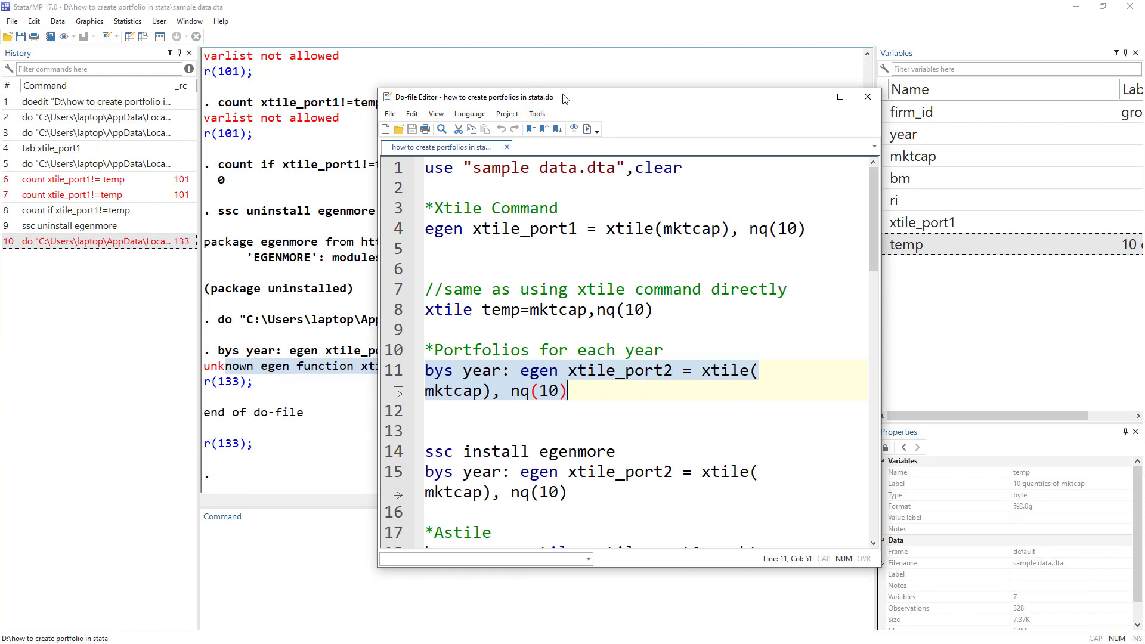
Review line 11's bys year: egen xtile() command in the repositioned do-file.
{"action": "left_click_drag", "start_coordinate": [542, 97], "coordinate": [630, 68]}
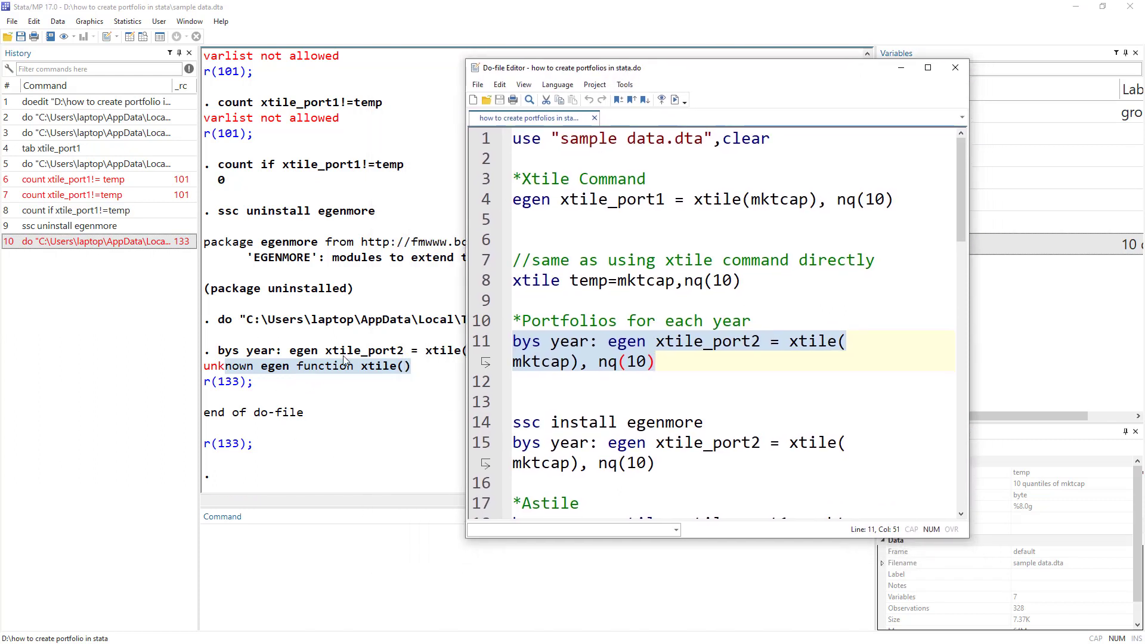
{"action": "left_click", "coordinate": [570, 361]}
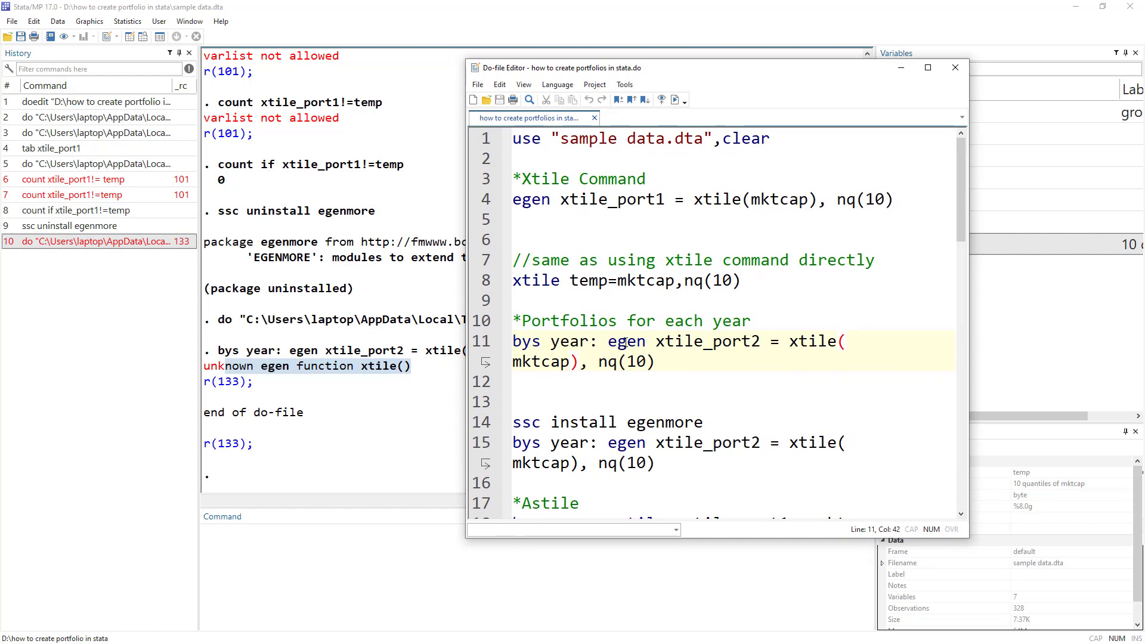
{"action": "double_click", "coordinate": [624, 343]}
{"action": "double_click", "coordinate": [821, 342]}
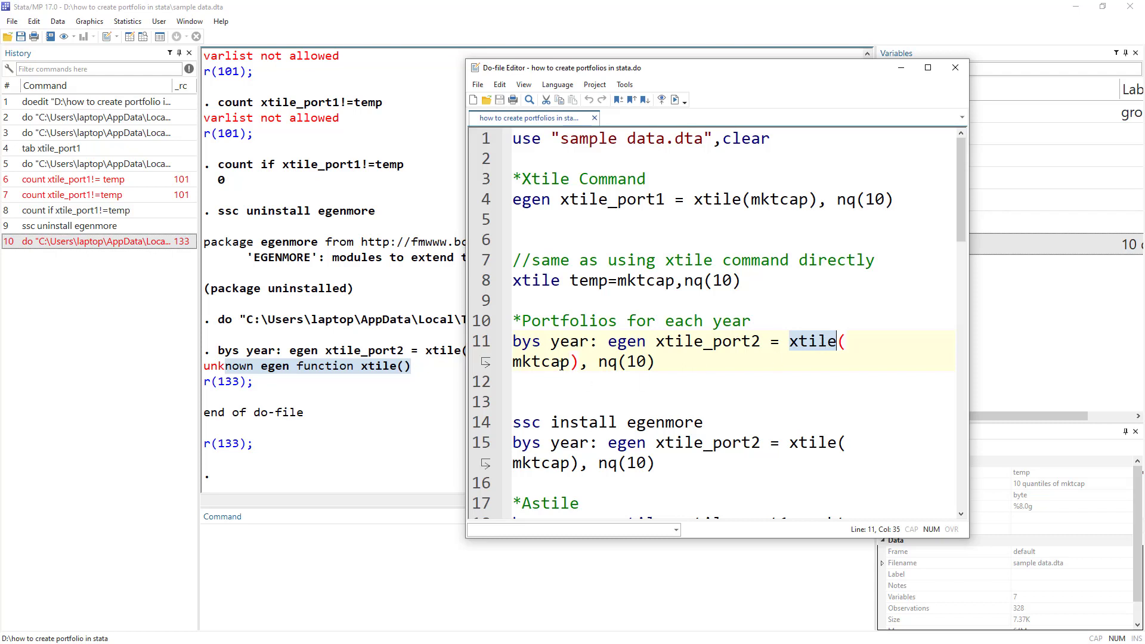
{"action": "left_click_drag", "start_coordinate": [600, 339], "coordinate": [463, 343]}
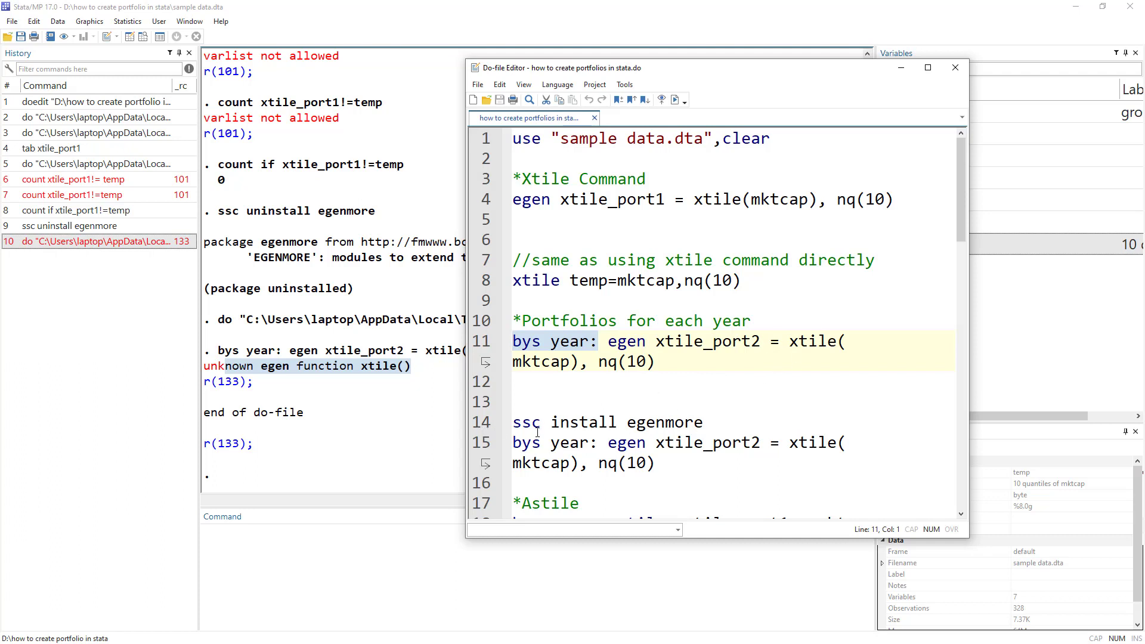
Run ssc install egenmore from line 14.
{"action": "double_click", "coordinate": [630, 423]}
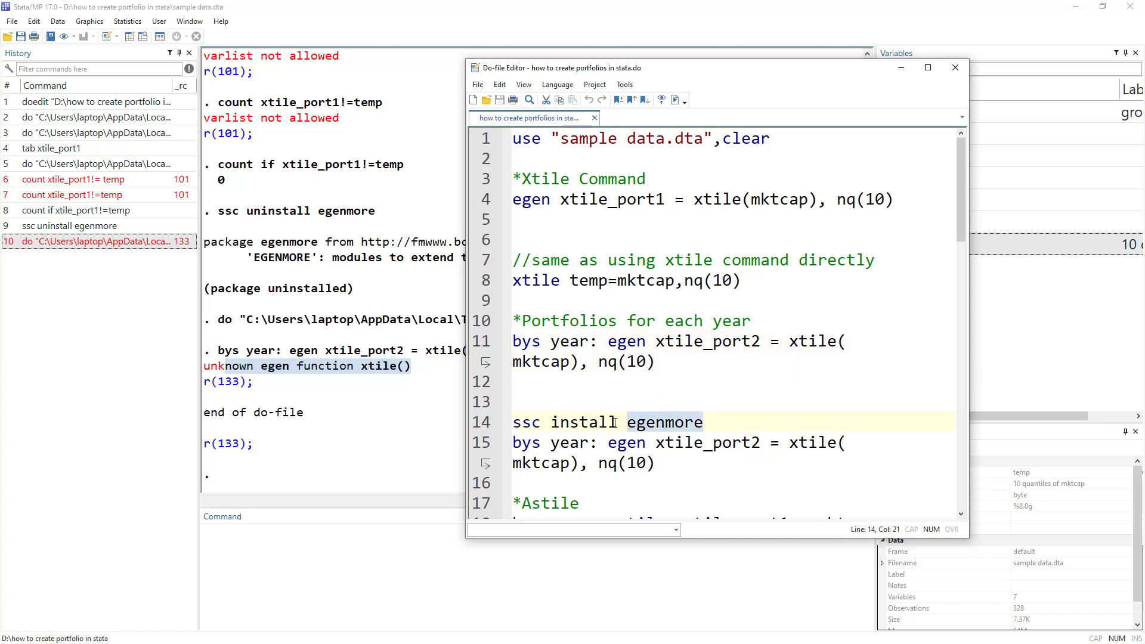
{"action": "left_click", "coordinate": [470, 424]}
{"action": "key", "text": "ctrl+d"}
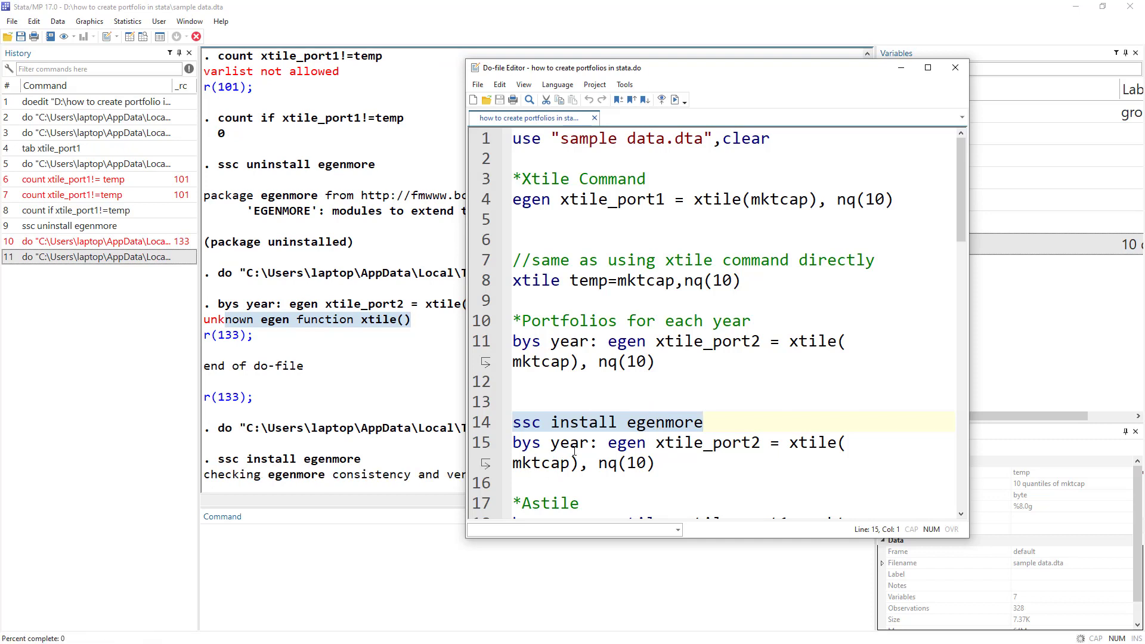
{"action": "left_click_drag", "start_coordinate": [596, 443], "coordinate": [503, 446]}
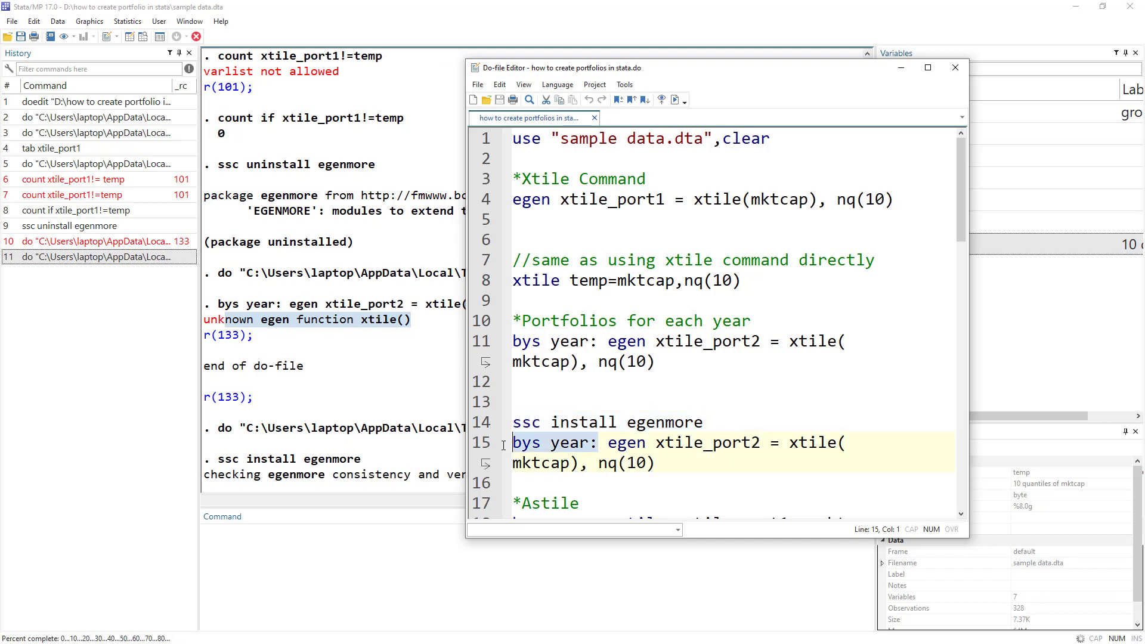
Compare lines 11 and 15, then run 'bys year: egen xtile_port2 = xtile(mktcap), nq(10)' with egenmore installed.
{"action": "left_click", "coordinate": [632, 444]}
{"action": "double_click", "coordinate": [632, 443]}
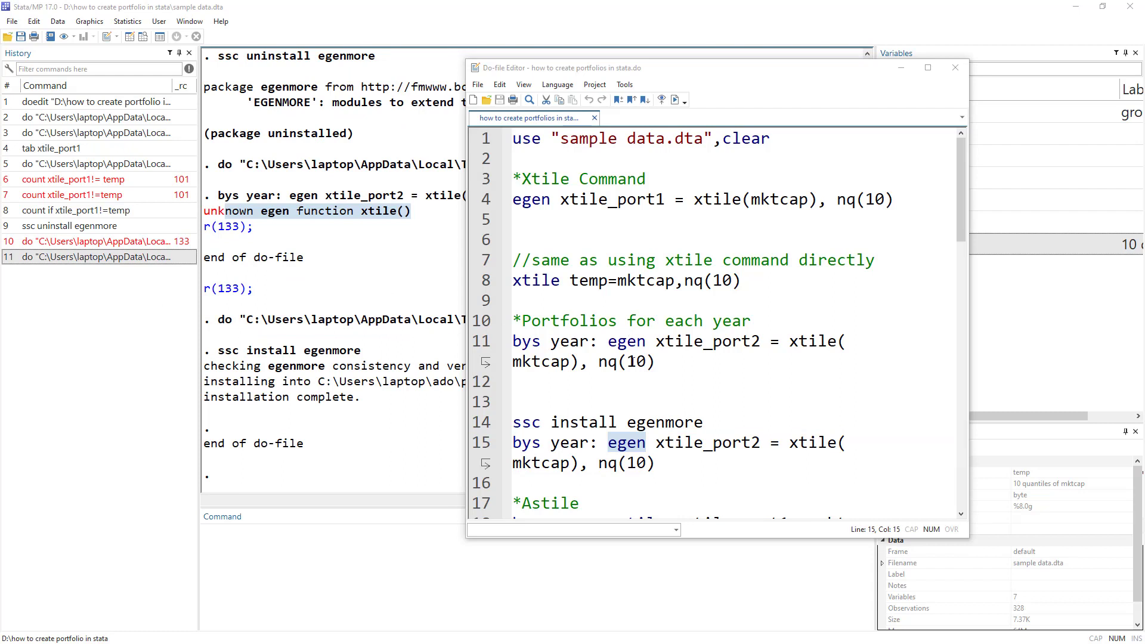
{"action": "left_click", "coordinate": [486, 354]}
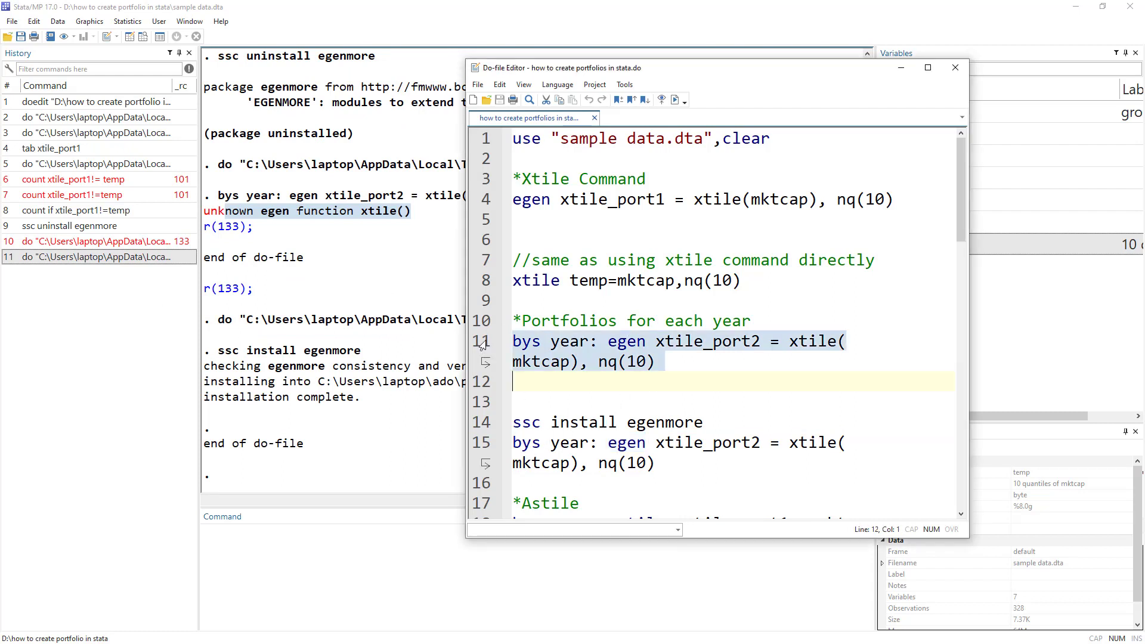
{"action": "left_click", "coordinate": [486, 448]}
{"action": "left_click", "coordinate": [477, 356]}
{"action": "left_click", "coordinate": [491, 461]}
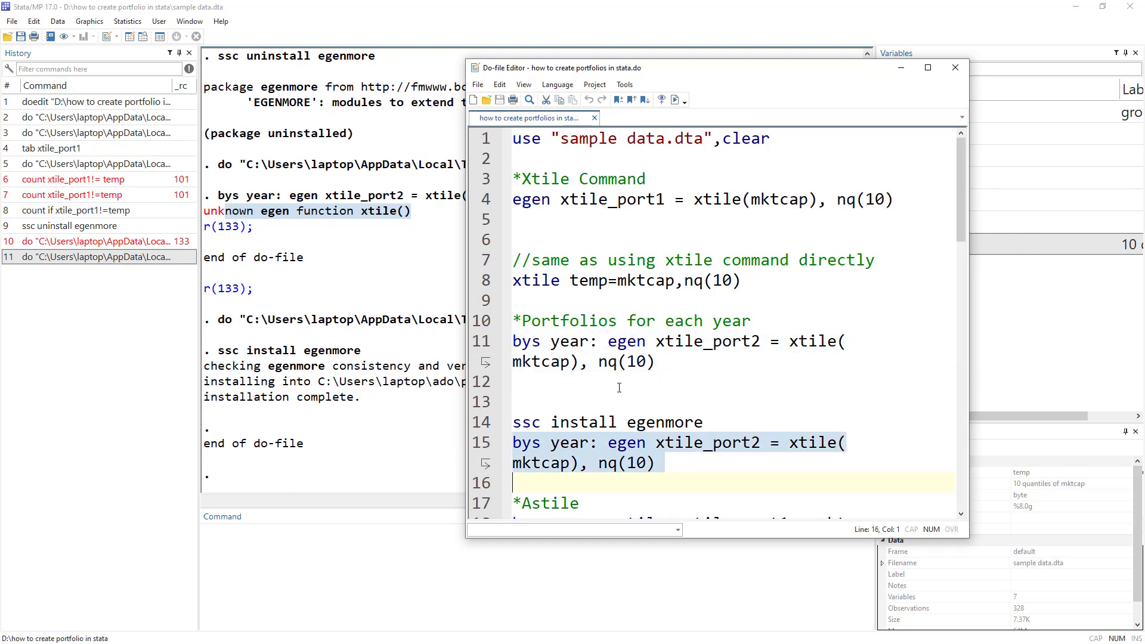
{"action": "scroll", "coordinate": [660, 395], "scroll_direction": "down", "scroll_amount": 1}
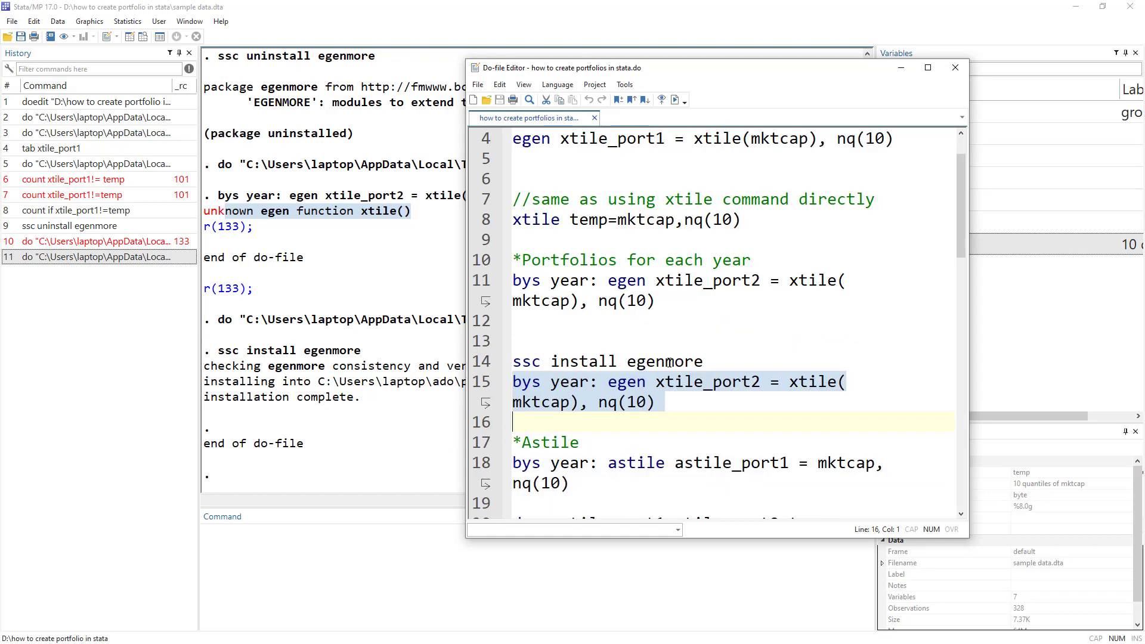
{"action": "left_click", "coordinate": [675, 100]}
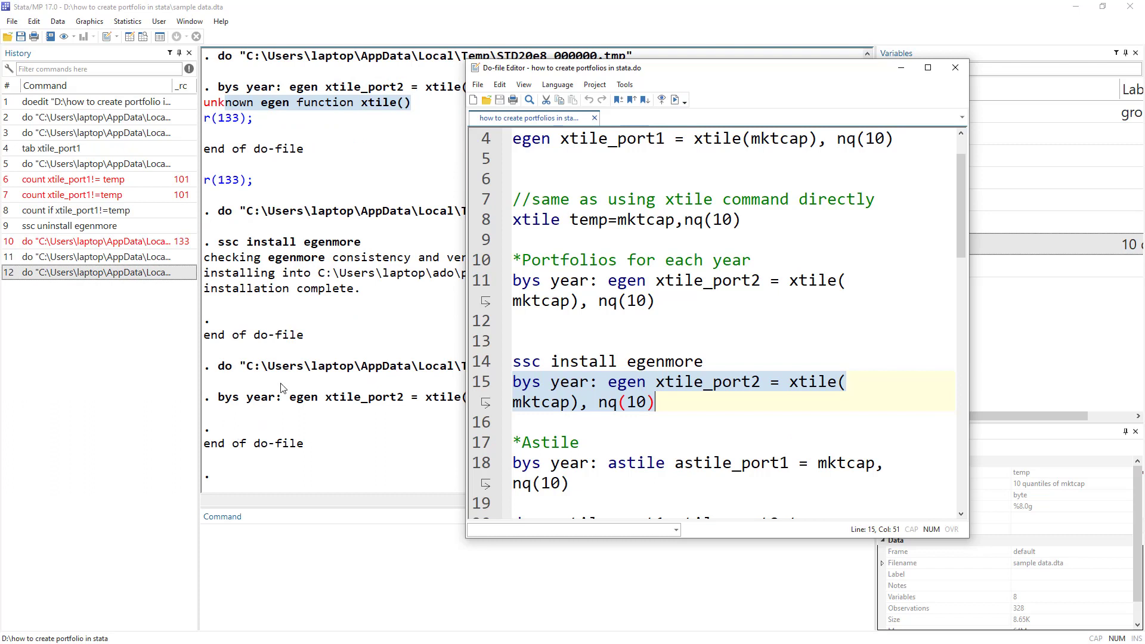
{"action": "left_click", "coordinate": [213, 109]}
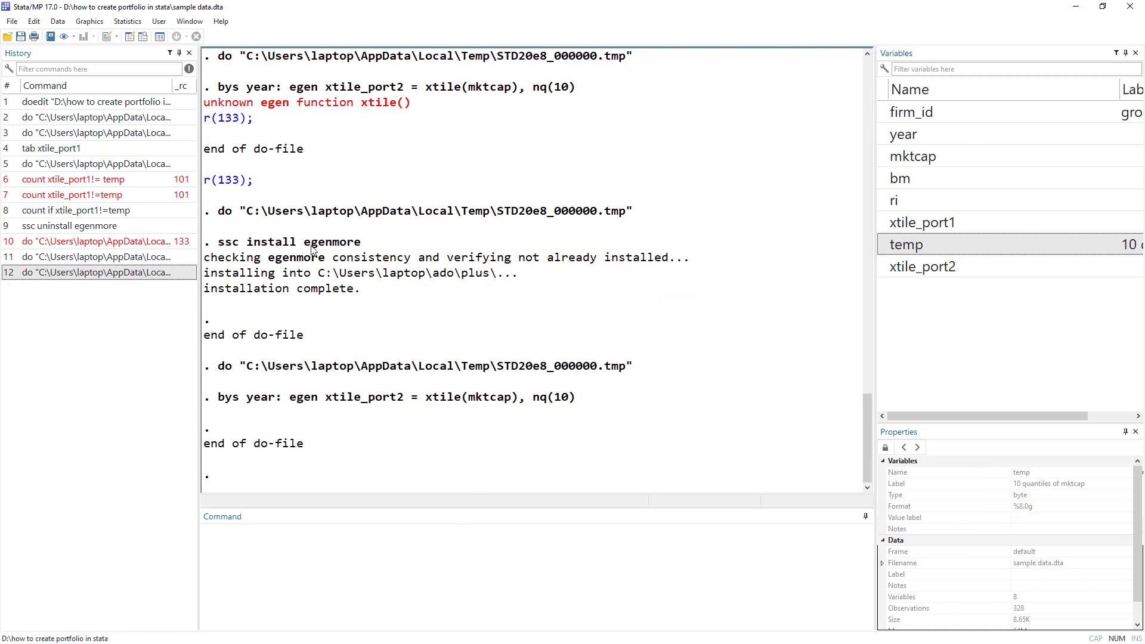
{"action": "left_click_drag", "start_coordinate": [305, 247], "coordinate": [361, 250]}
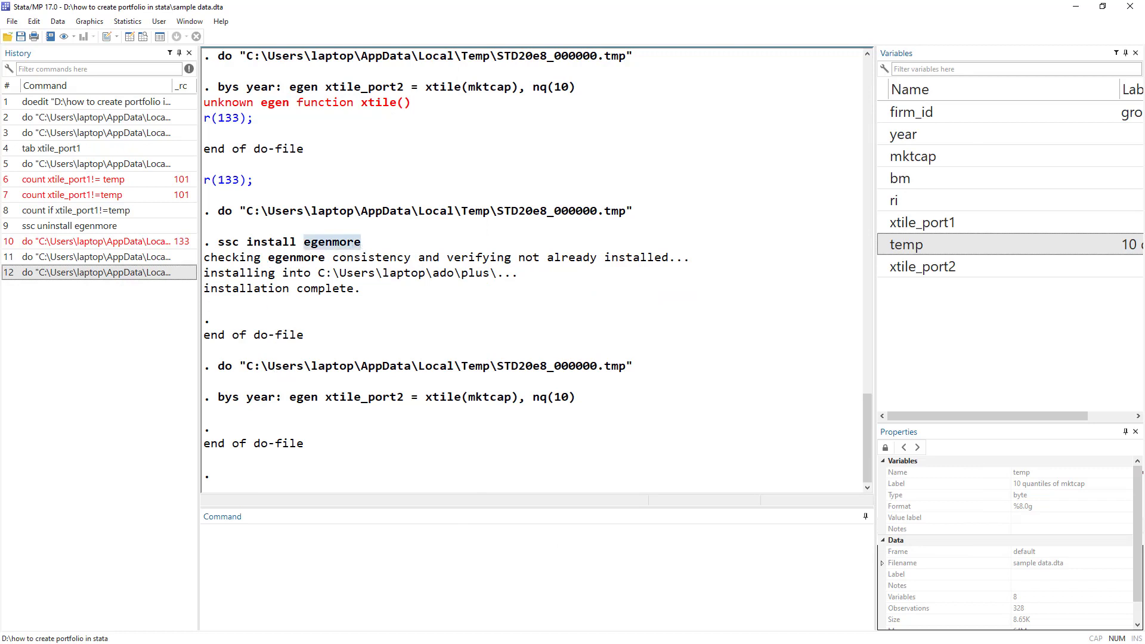
{"action": "key", "text": "alt+Tab"}
{"action": "key", "text": "alt+Tab"}
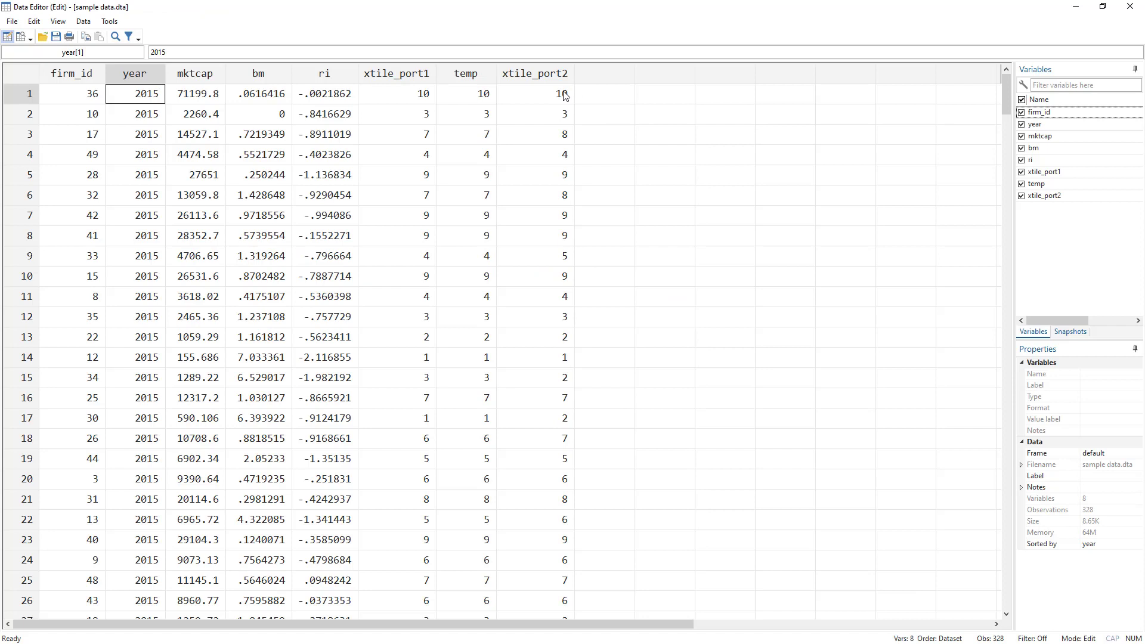
{"action": "left_click", "coordinate": [141, 98]}
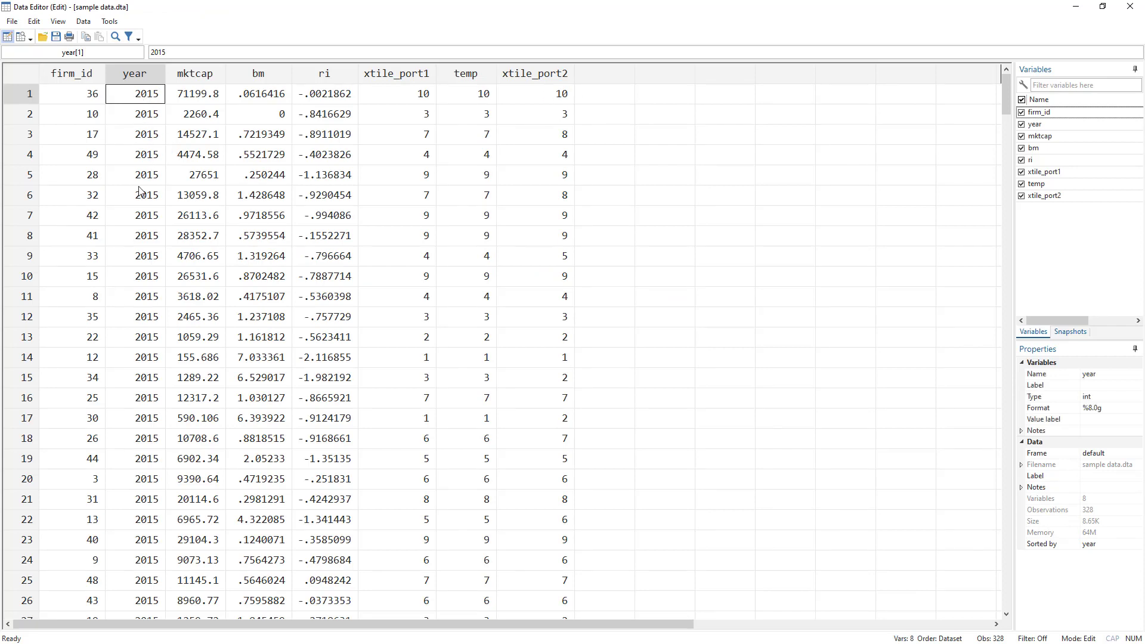
{"action": "left_click_drag", "start_coordinate": [140, 191], "coordinate": [157, 463]}
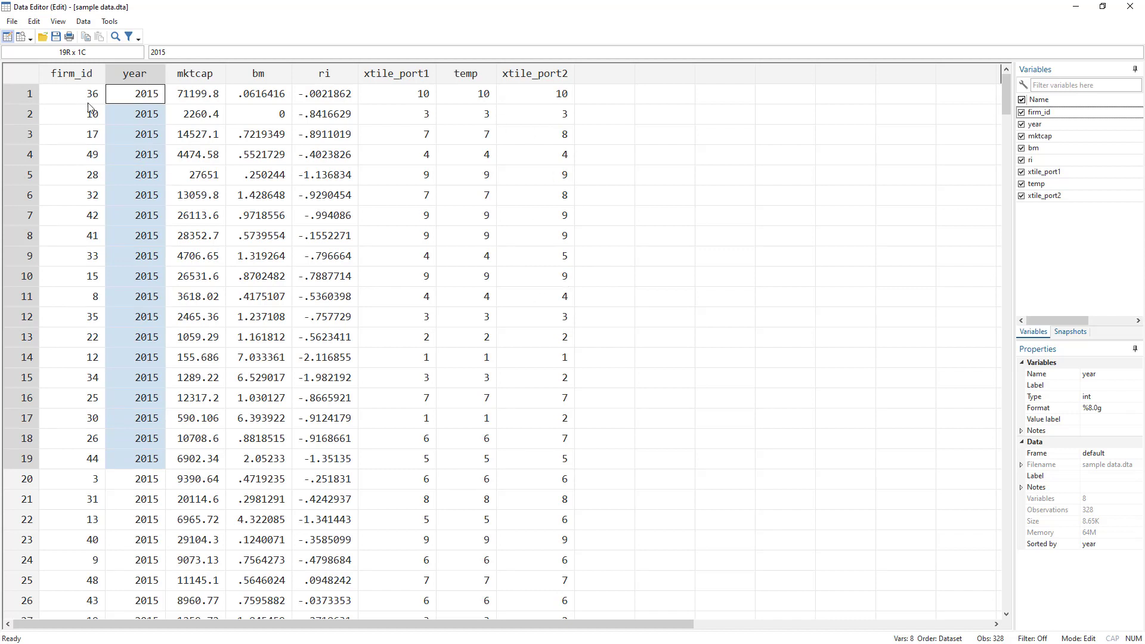
{"action": "left_click_drag", "start_coordinate": [198, 97], "coordinate": [219, 279]}
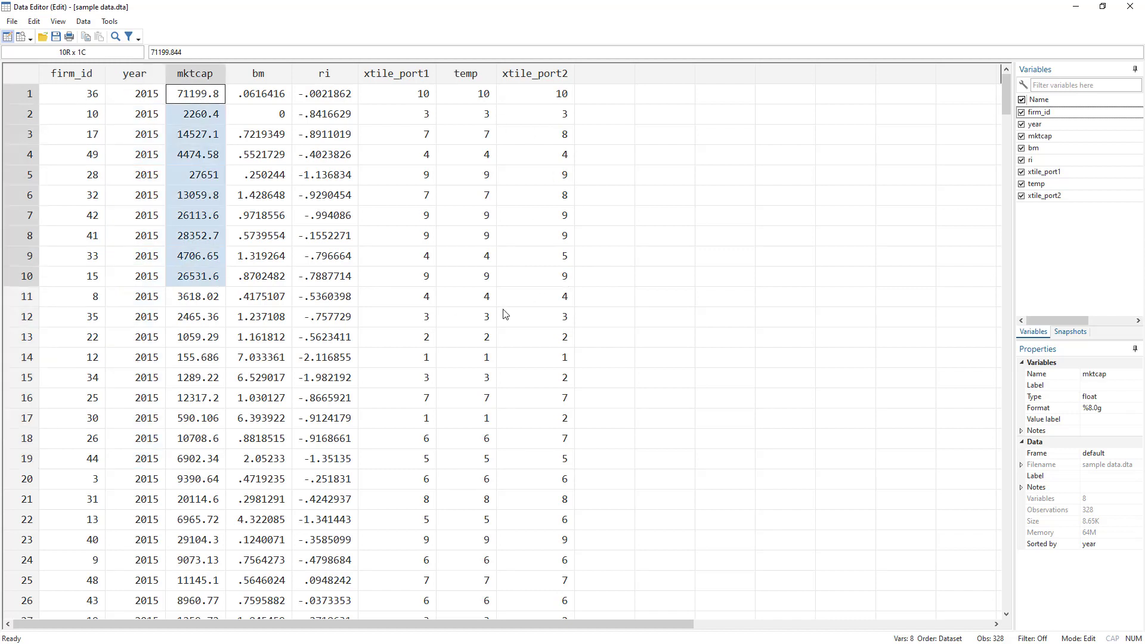
{"action": "left_click", "coordinate": [548, 78]}
{"action": "key", "text": "alt+Tab"}
{"action": "key", "text": "alt+Tab"}
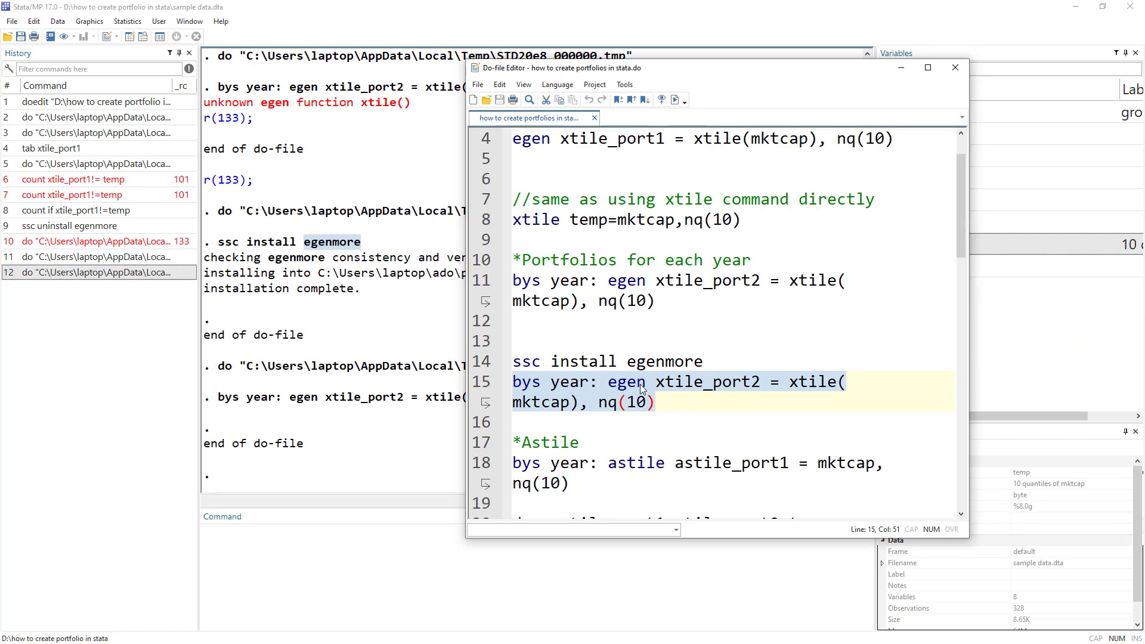
{"action": "left_click", "coordinate": [803, 285]}
{"action": "double_click", "coordinate": [803, 284]}
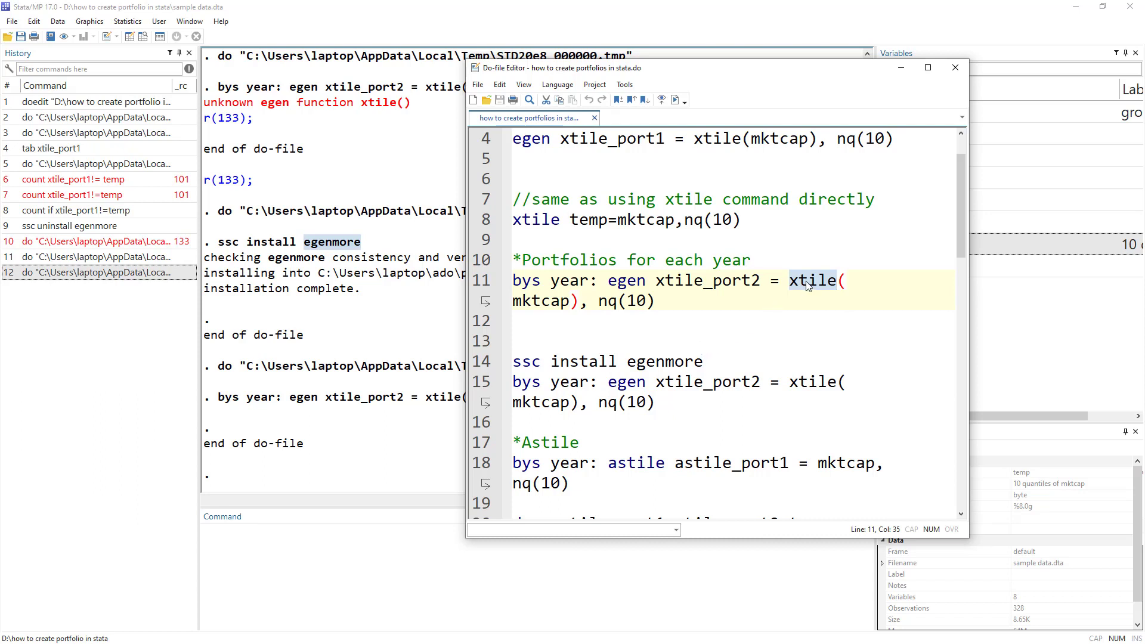
{"action": "double_click", "coordinate": [540, 442]}
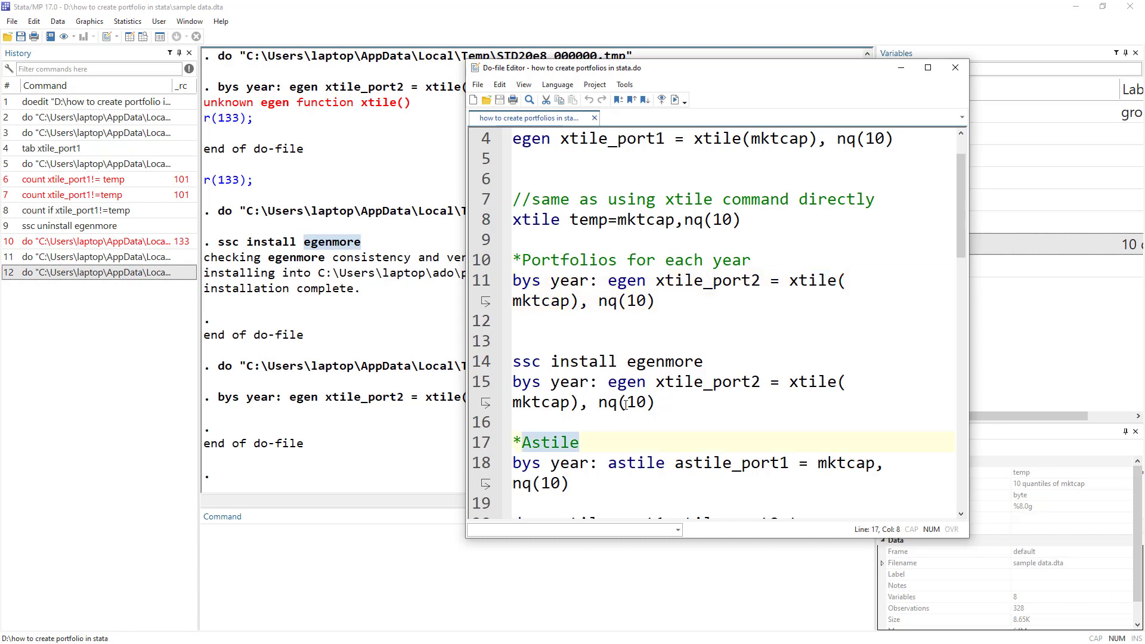
{"action": "scroll", "coordinate": [623, 404], "scroll_direction": "down", "scroll_amount": 1}
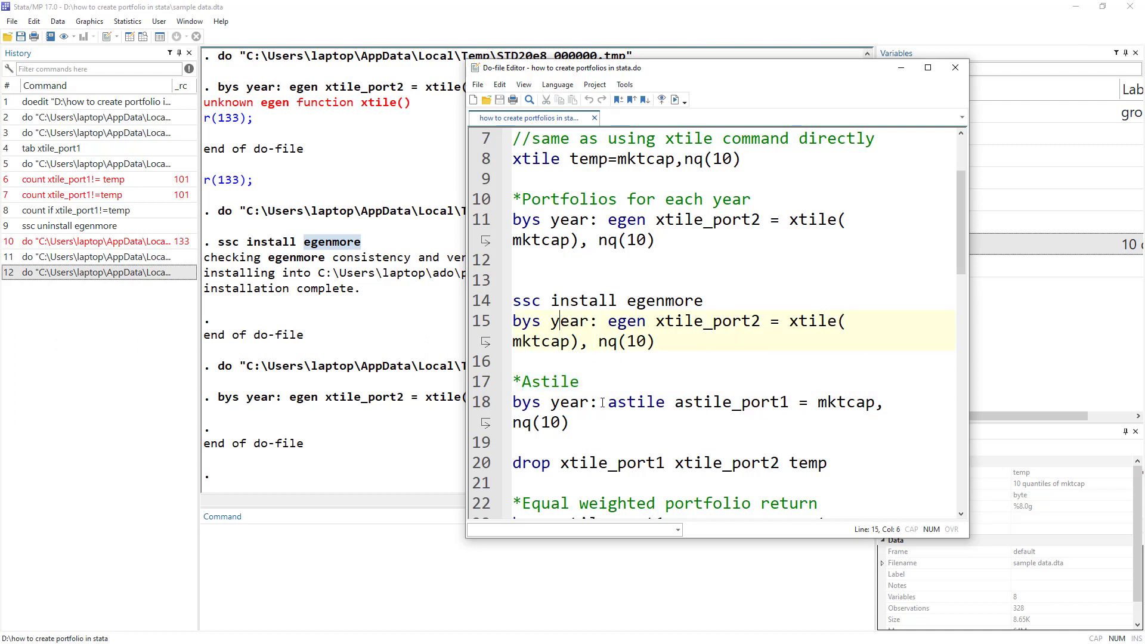
Compare line 18 with line 15, then run 'bys year: astile astile_port1 = mktcap, nq(10)' and view the data.
{"action": "left_click_drag", "start_coordinate": [598, 402], "coordinate": [512, 403]}
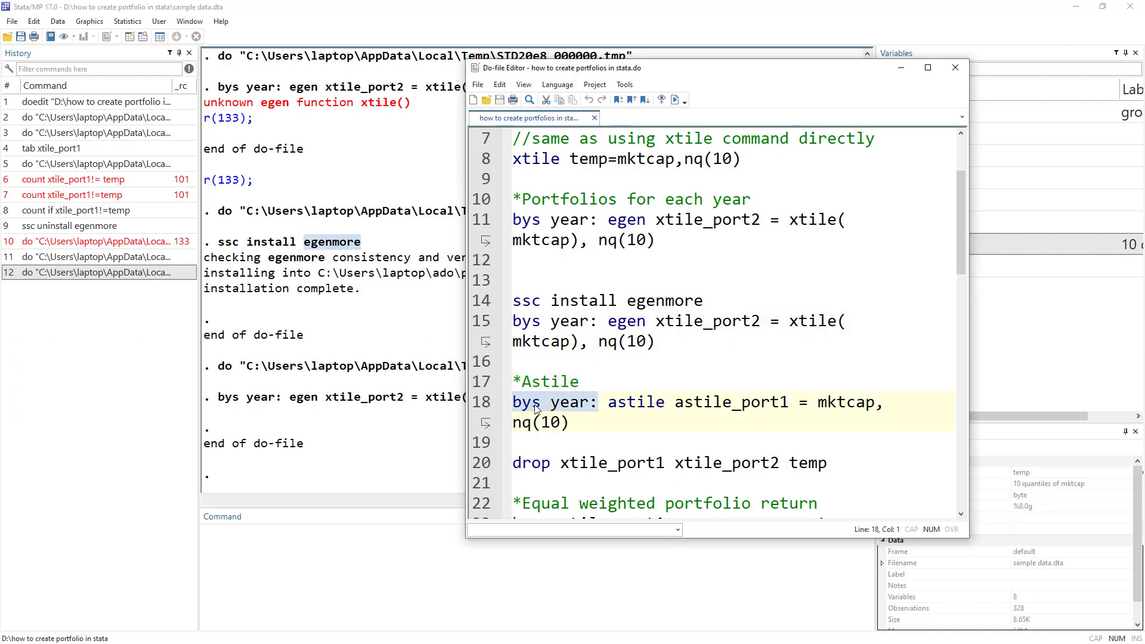
{"action": "double_click", "coordinate": [636, 322]}
{"action": "double_click", "coordinate": [638, 403]}
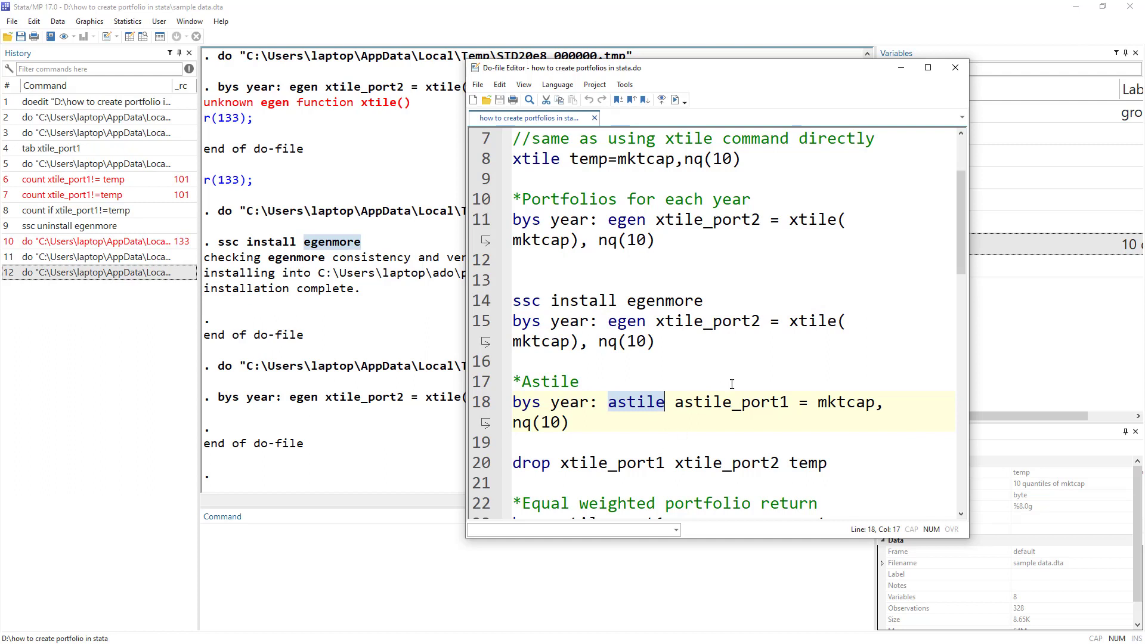
{"action": "left_click", "coordinate": [685, 329]}
{"action": "double_click", "coordinate": [718, 402]}
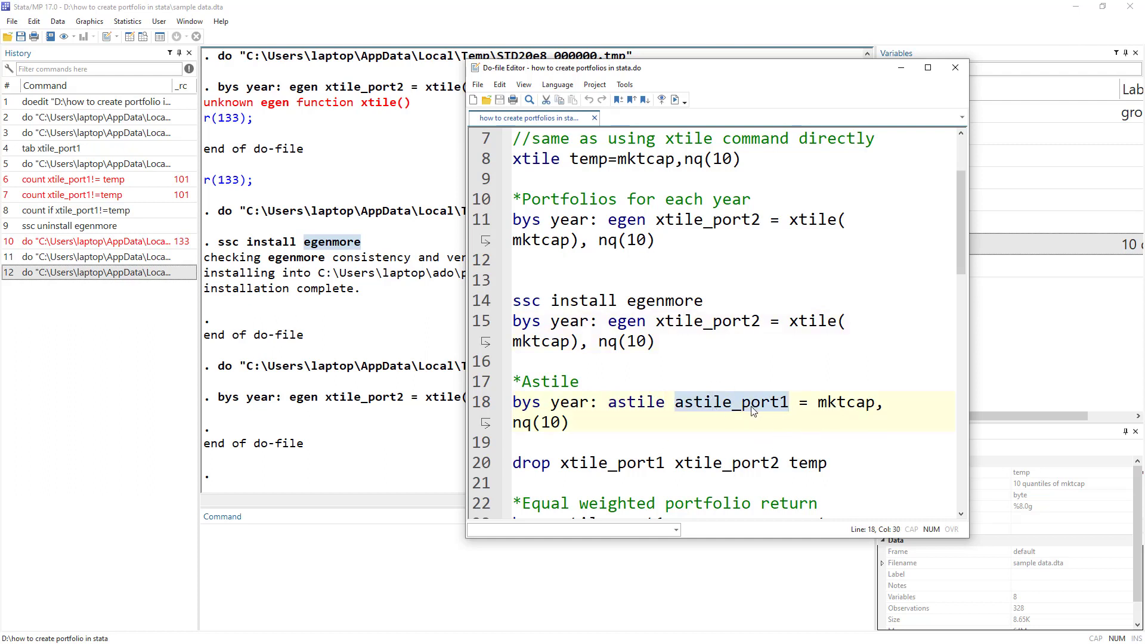
{"action": "double_click", "coordinate": [819, 404]}
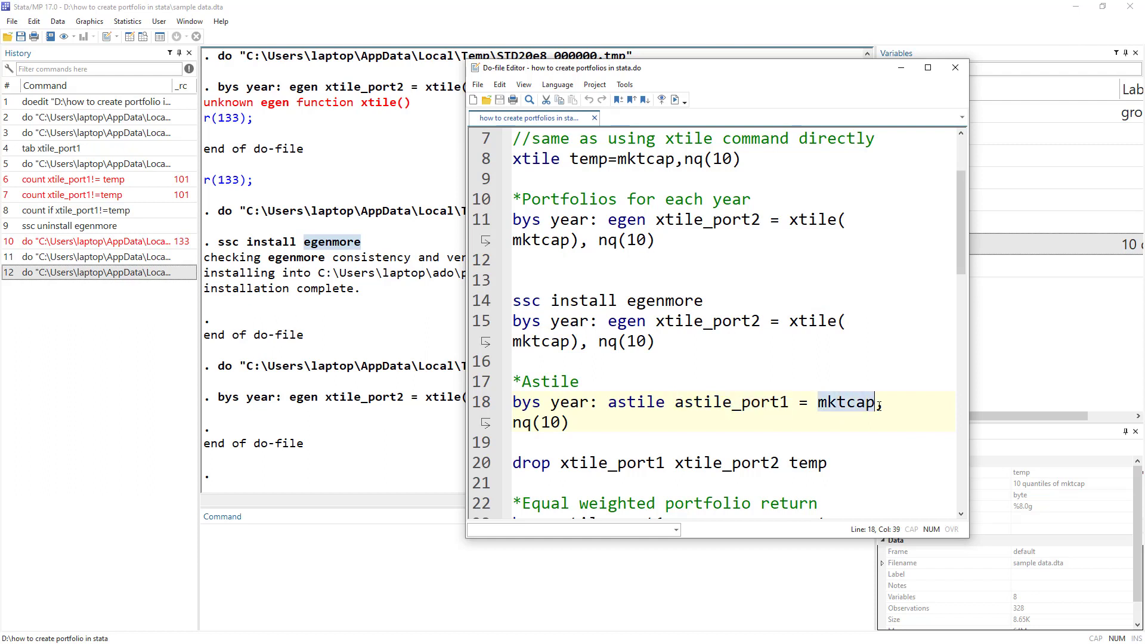
{"action": "left_click_drag", "start_coordinate": [788, 323], "coordinate": [837, 322]}
{"action": "left_click", "coordinate": [826, 402]}
{"action": "double_click", "coordinate": [827, 402]}
{"action": "left_click_drag", "start_coordinate": [570, 423], "coordinate": [512, 402]}
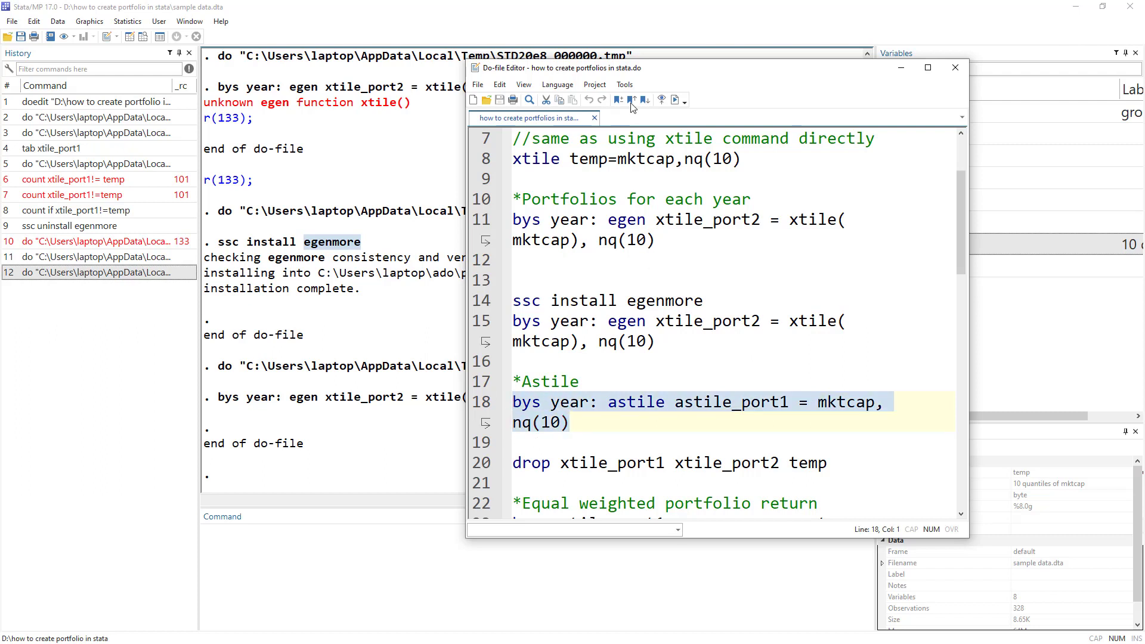
{"action": "left_click", "coordinate": [674, 99]}
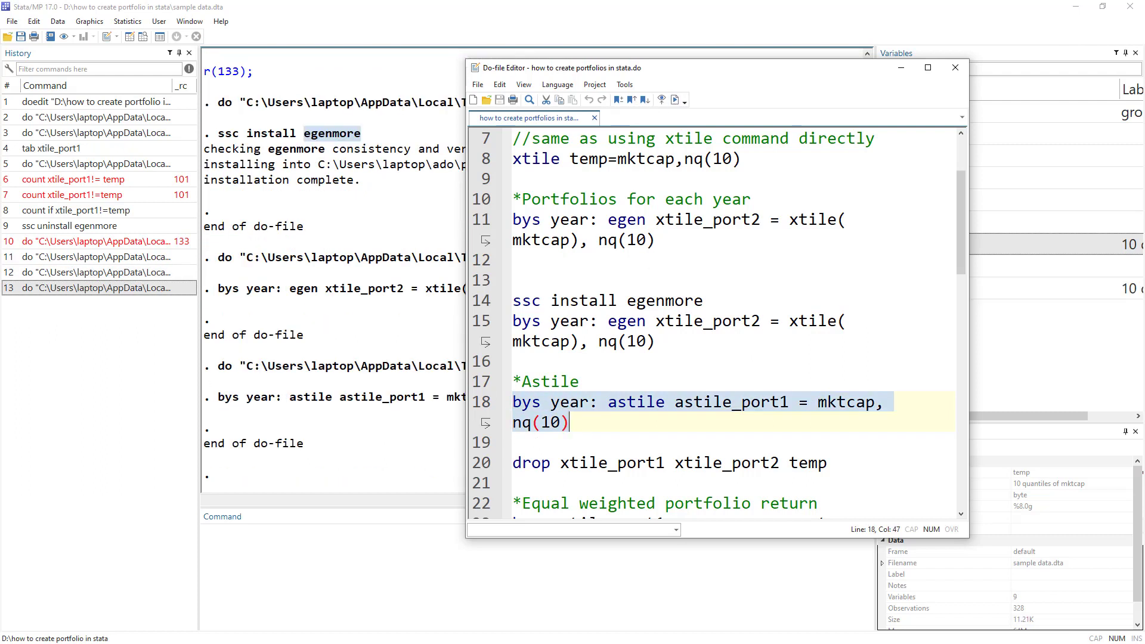
{"action": "key", "text": "alt+Tab"}
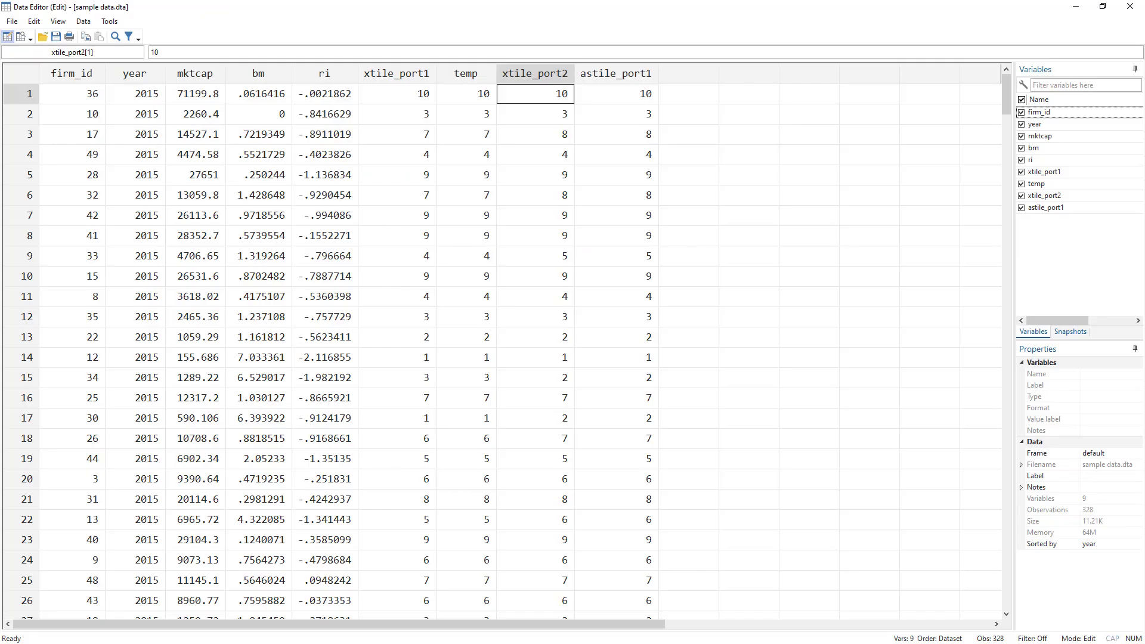
Look over the xtile_port2 and astile_port1 columns side by side in the Data Editor.
{"action": "left_click", "coordinate": [544, 75]}
{"action": "left_click_drag", "start_coordinate": [546, 78], "coordinate": [638, 77]}
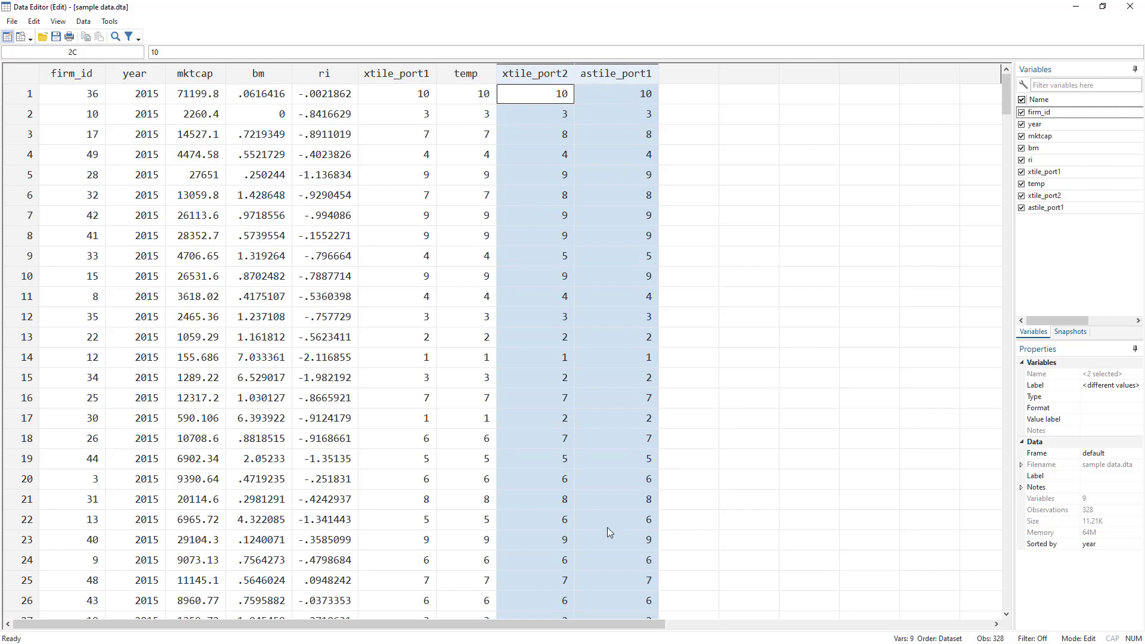
{"action": "key", "text": "alt+Tab"}
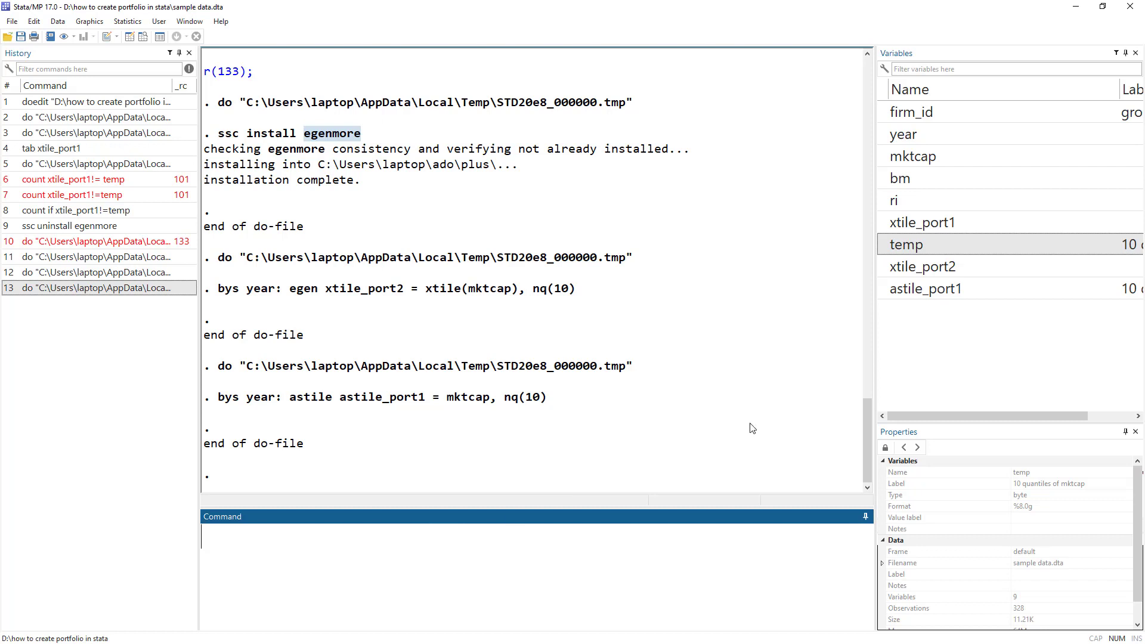
Run 'count if xtile_port2!=astile_port1' in the Command window, which returns 0.
{"action": "type", "text": "count if"}
{"action": "double_click", "coordinate": [904, 268]}
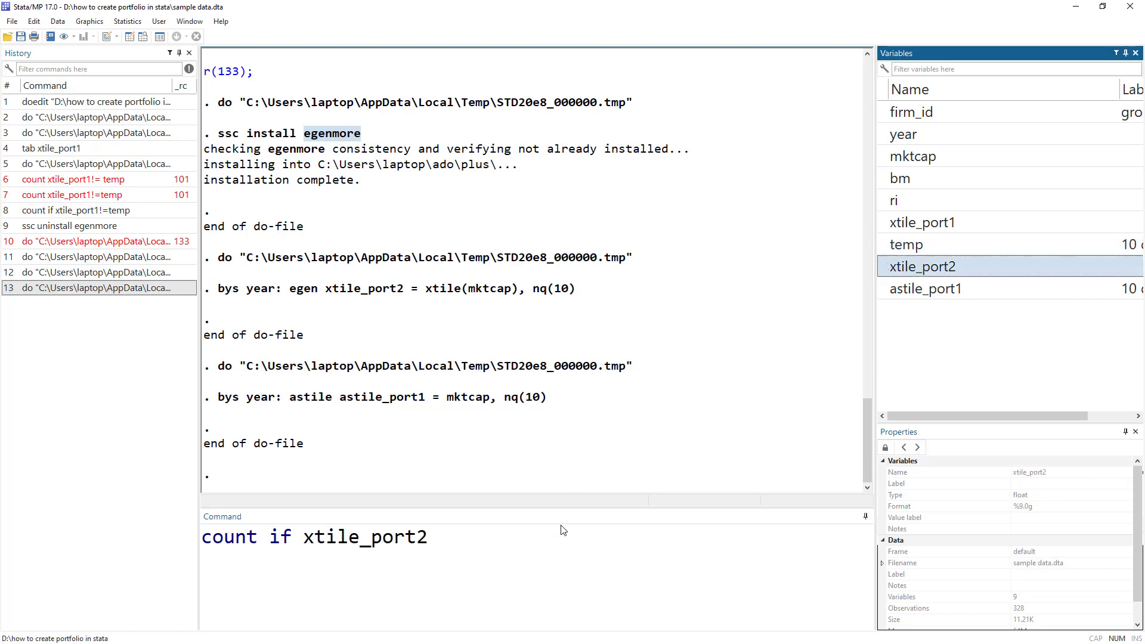
{"action": "left_click", "coordinate": [541, 561]}
{"action": "type", "text": "!="}
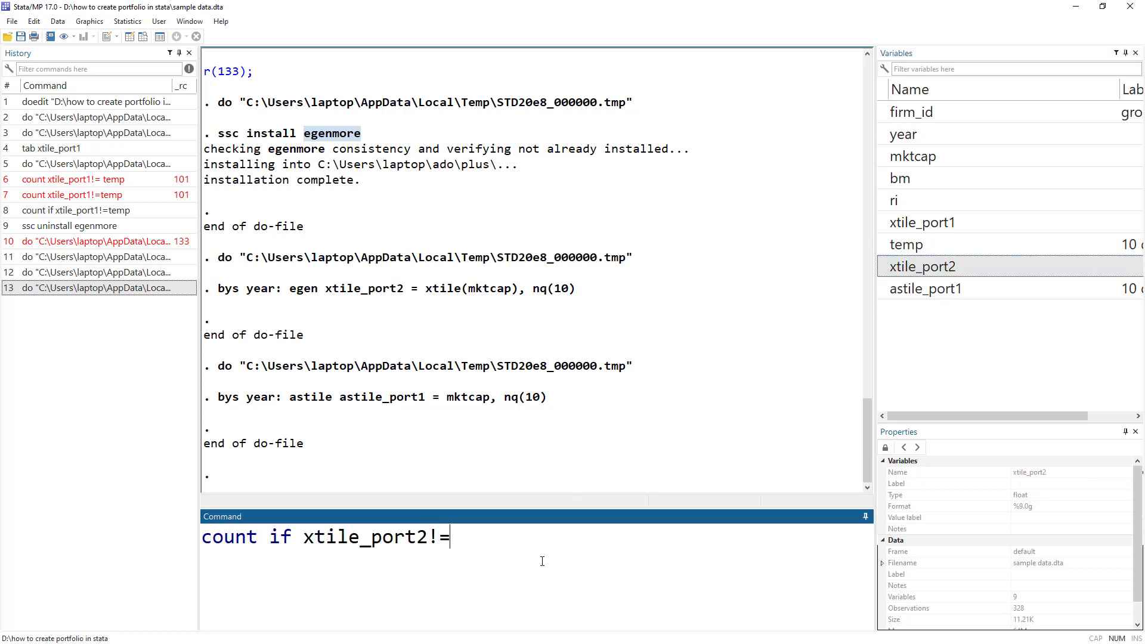
{"action": "double_click", "coordinate": [912, 289]}
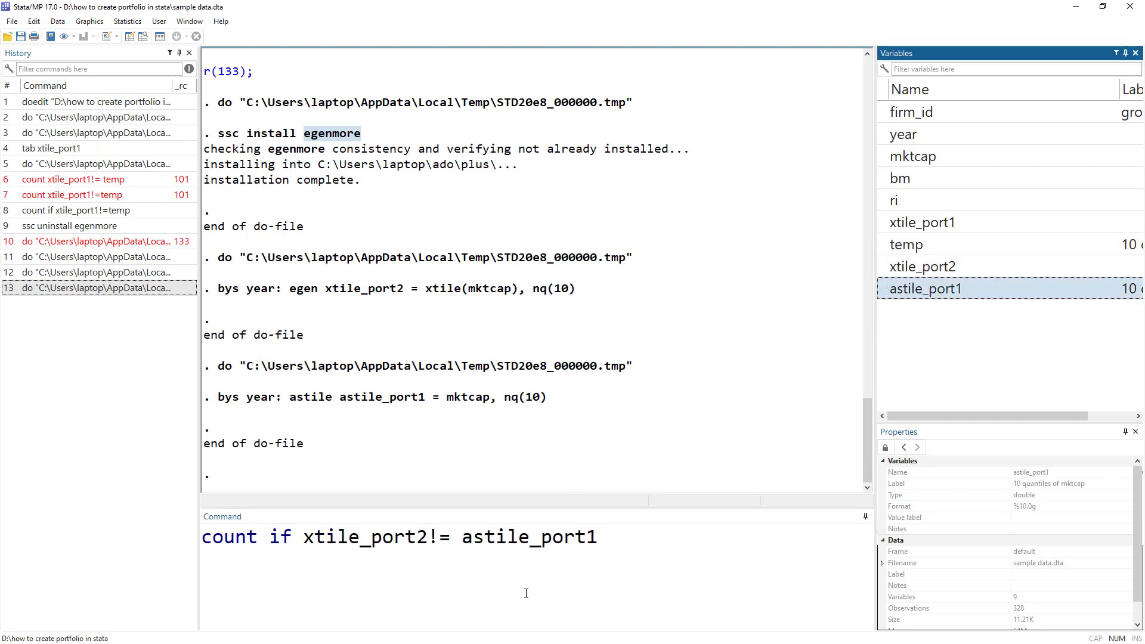
{"action": "left_click", "coordinate": [566, 552]}
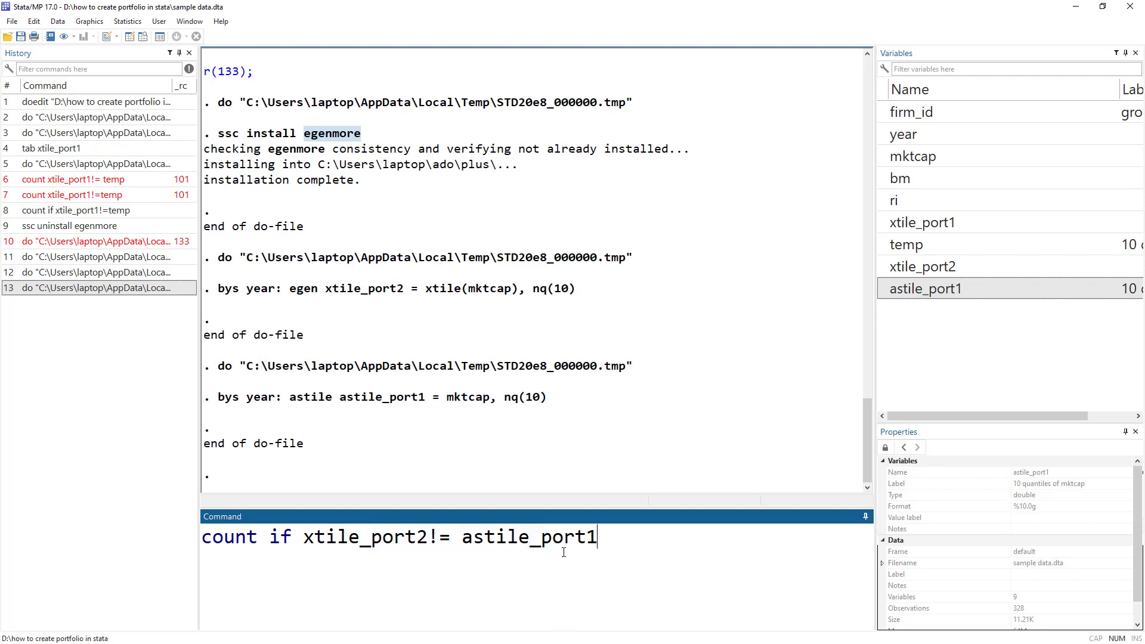
{"action": "key", "text": "Return"}
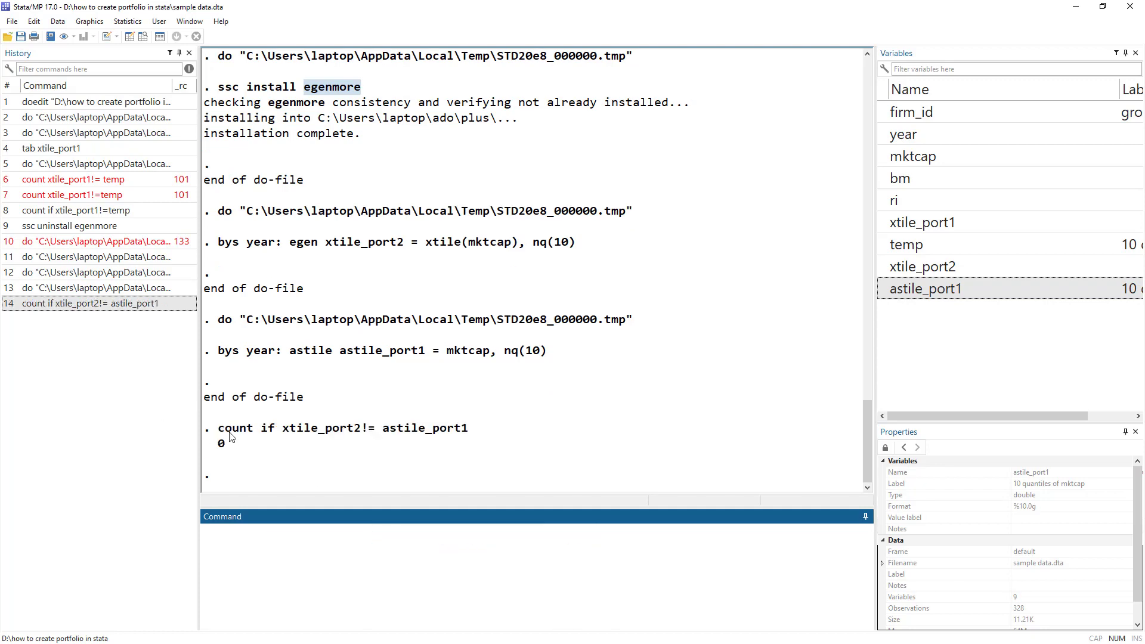
{"action": "key", "text": "alt+Tab"}
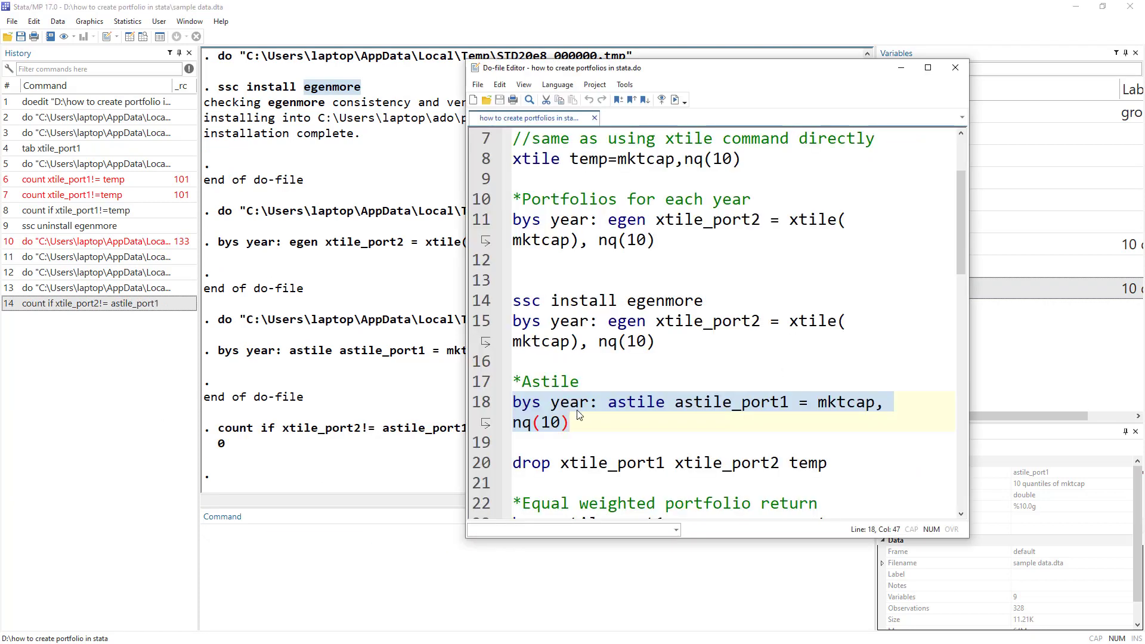
Review lines 14–18: the egenmore xtile approach versus the by-year astile command.
{"action": "double_click", "coordinate": [639, 406]}
{"action": "double_click", "coordinate": [812, 321]}
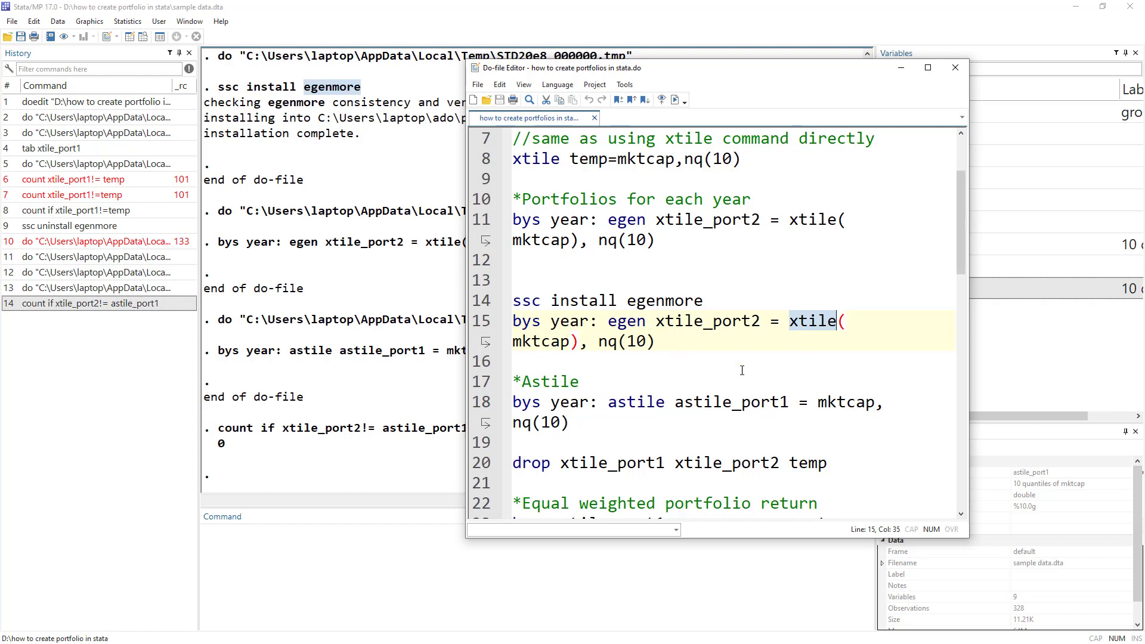
{"action": "double_click", "coordinate": [636, 404]}
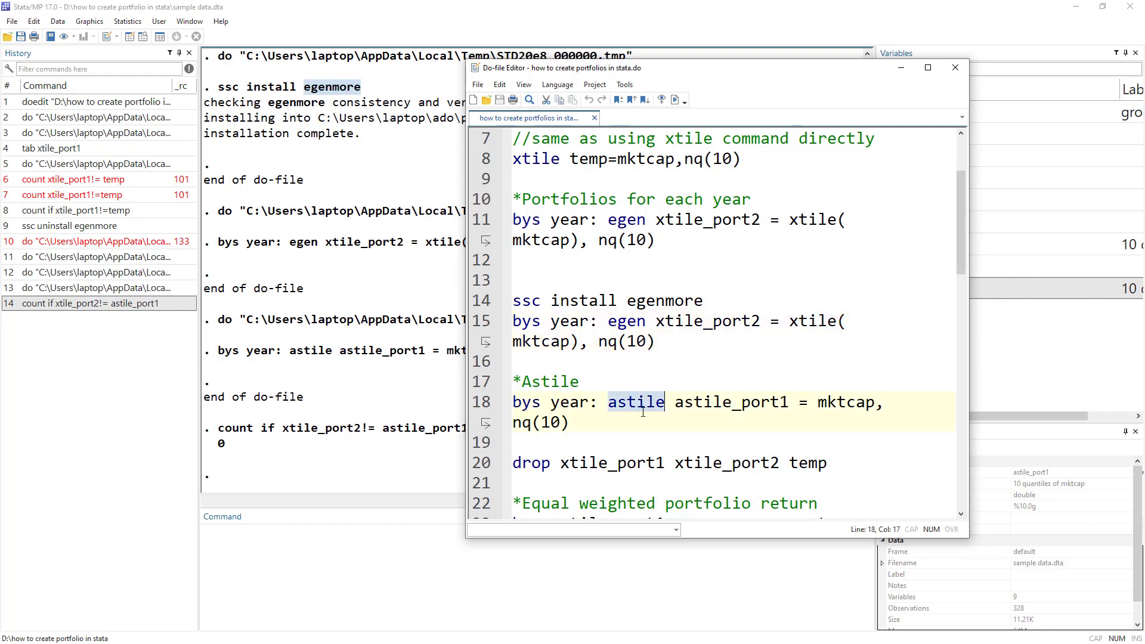
{"action": "left_click_drag", "start_coordinate": [599, 403], "coordinate": [513, 403]}
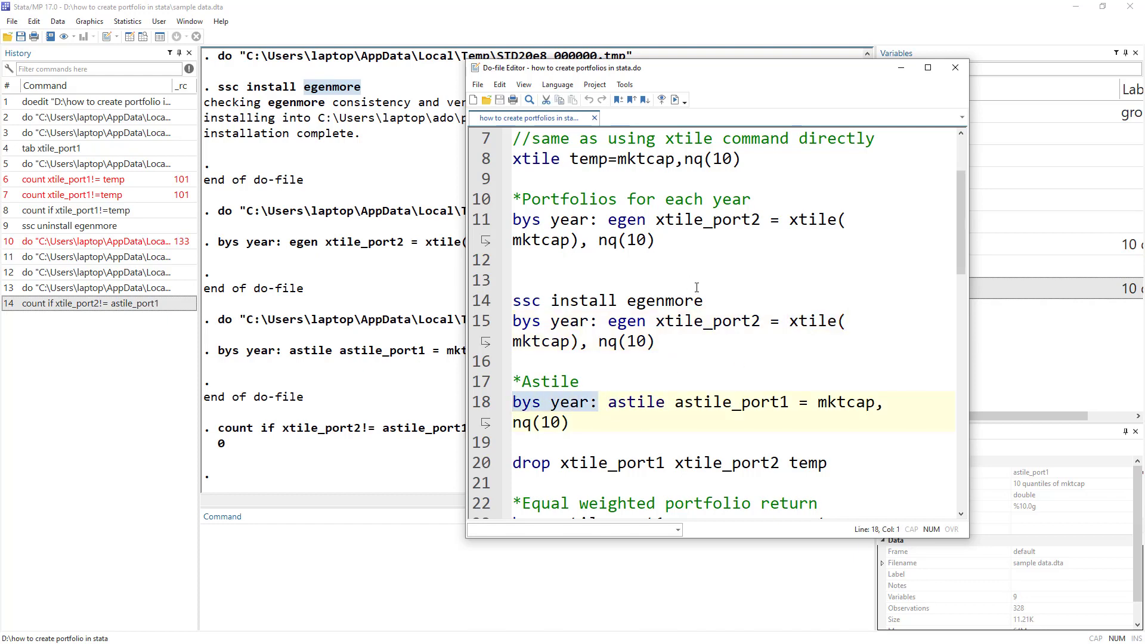
{"action": "double_click", "coordinate": [660, 303]}
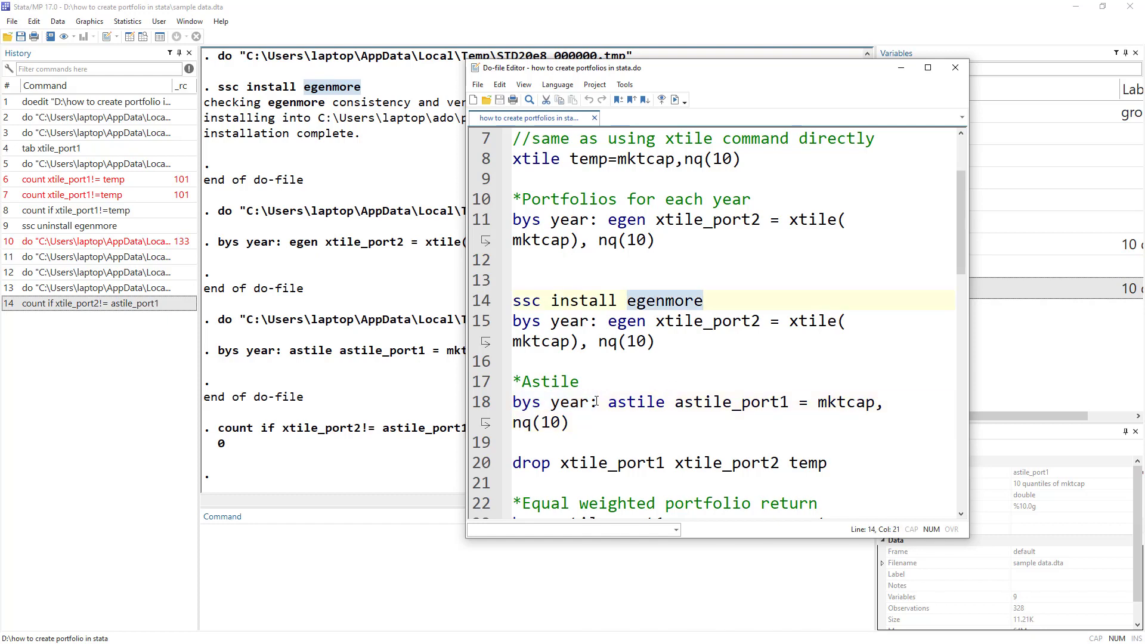
{"action": "left_click_drag", "start_coordinate": [607, 403], "coordinate": [511, 403]}
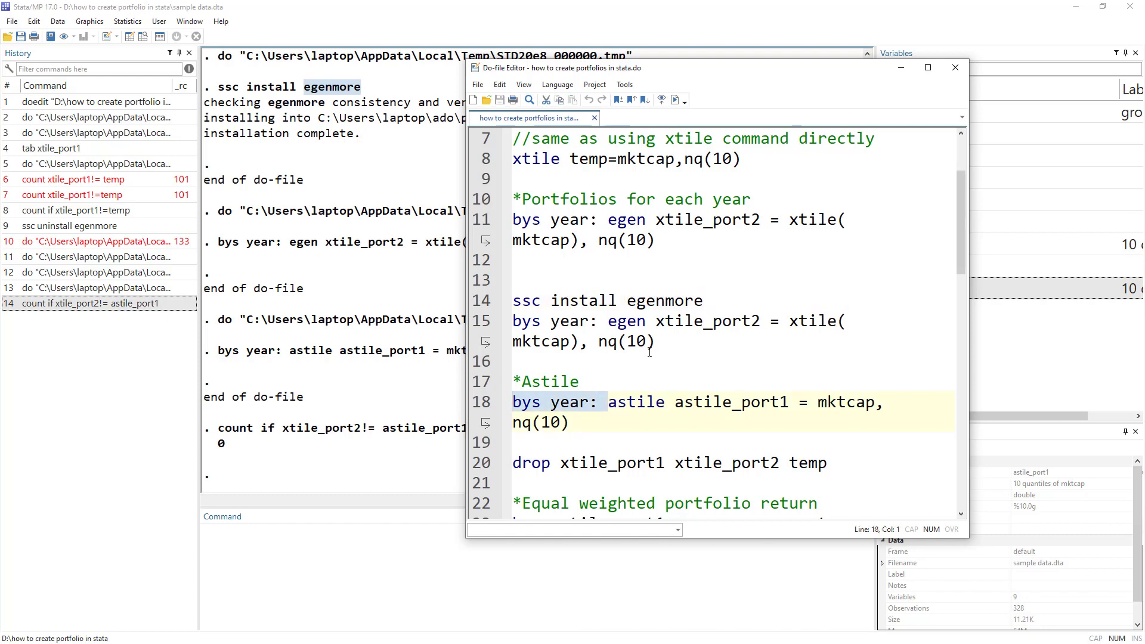
{"action": "scroll", "coordinate": [646, 393], "scroll_direction": "down", "scroll_amount": 2}
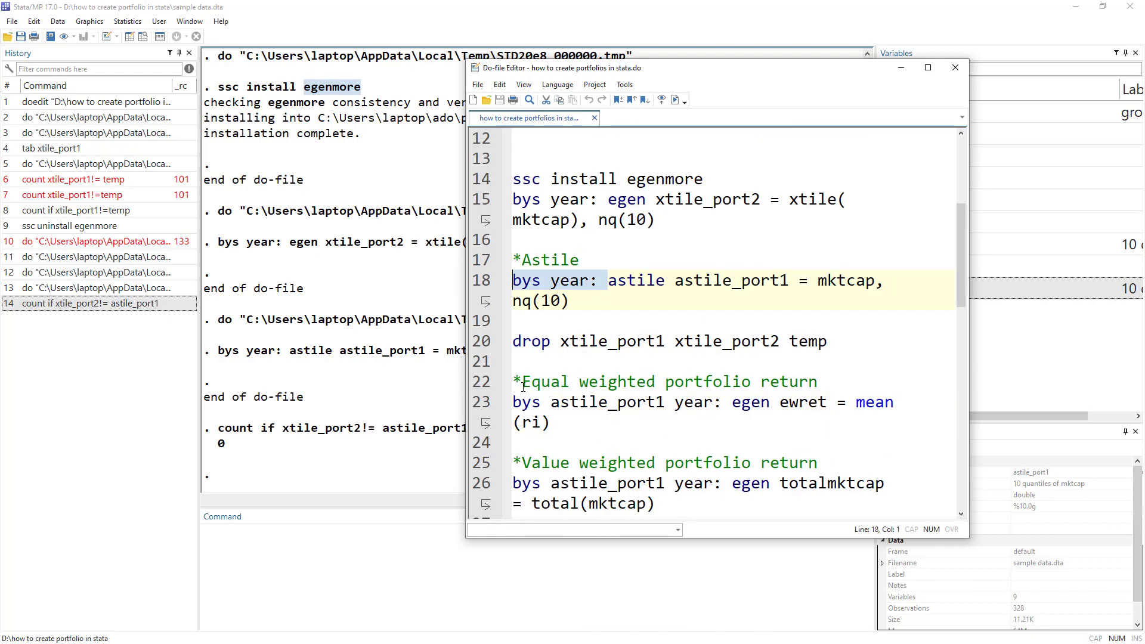
Run line 20, 'drop xtile_port1 xtile_port2 temp', leaving astile_port1 in the variable list.
{"action": "left_click", "coordinate": [484, 342]}
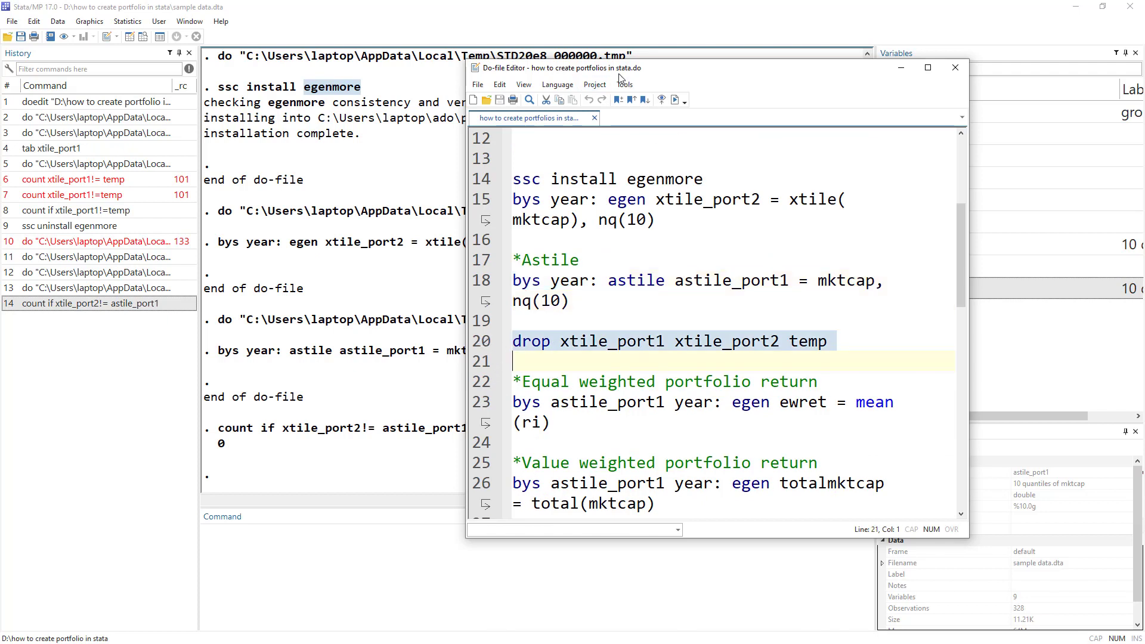
{"action": "left_click_drag", "start_coordinate": [685, 69], "coordinate": [528, 62]}
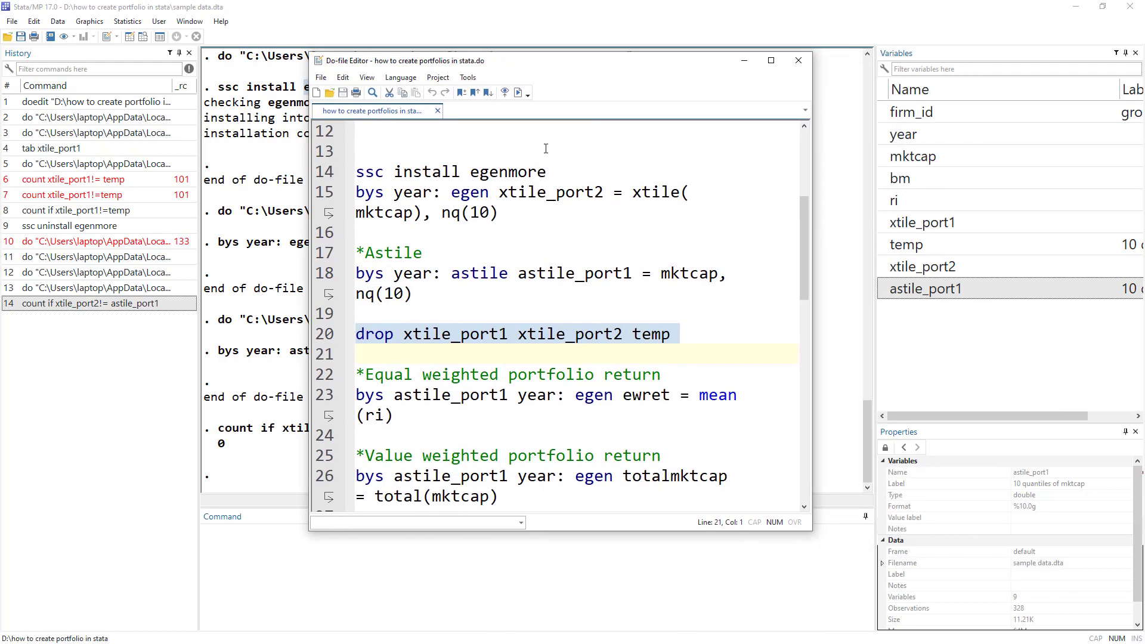
{"action": "left_click", "coordinate": [517, 92]}
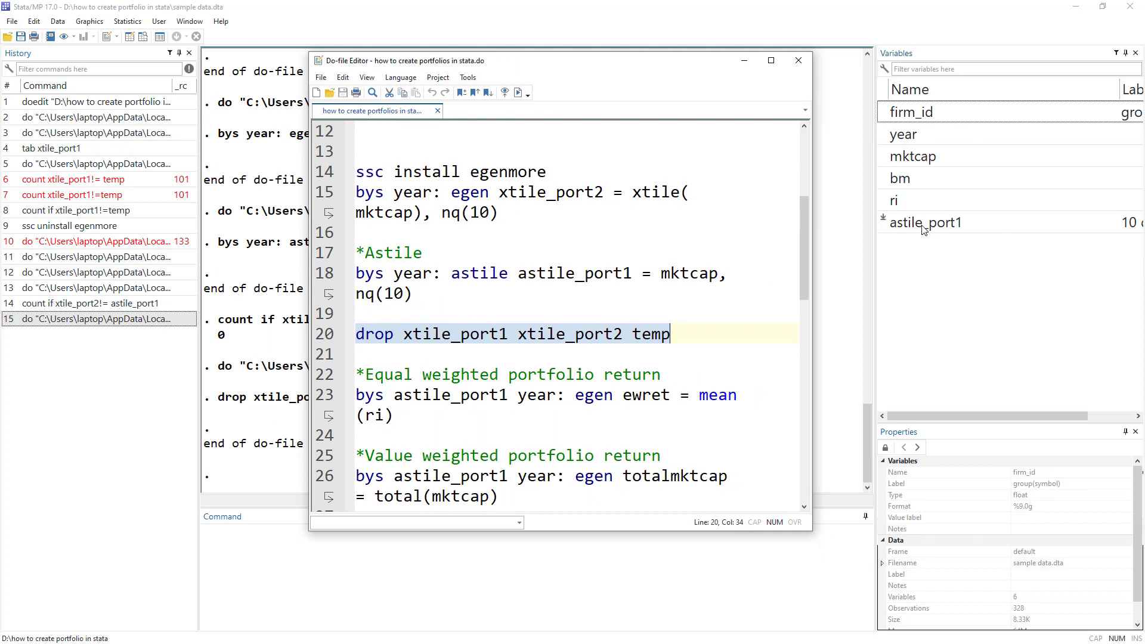
{"action": "left_click_drag", "start_coordinate": [569, 68], "coordinate": [678, 67]}
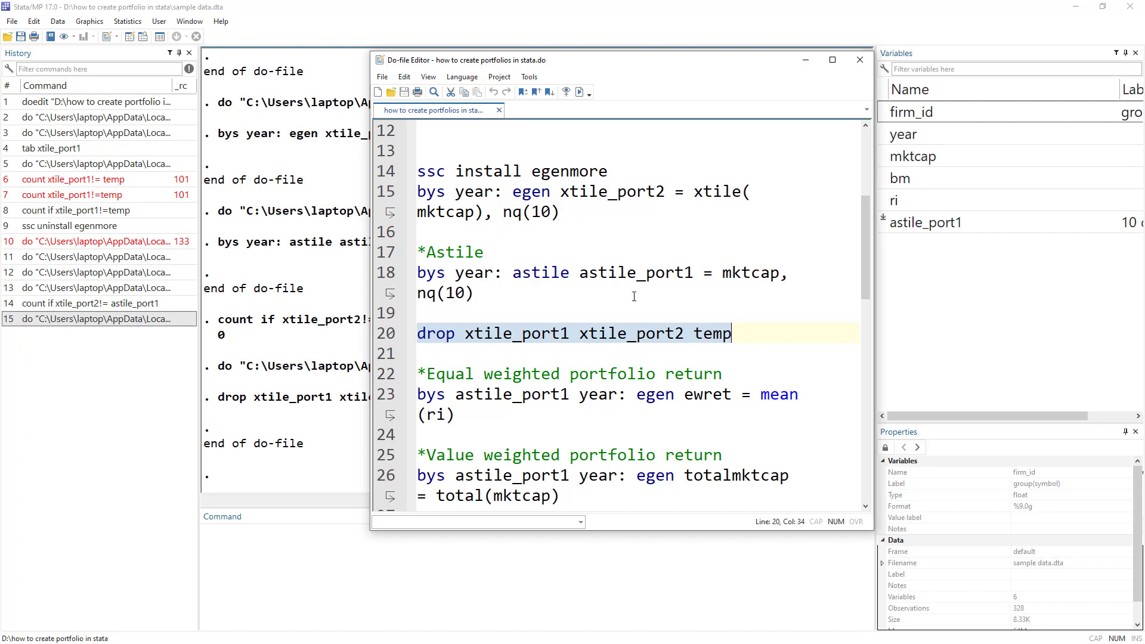
{"action": "scroll", "coordinate": [634, 296], "scroll_direction": "down", "scroll_amount": 1}
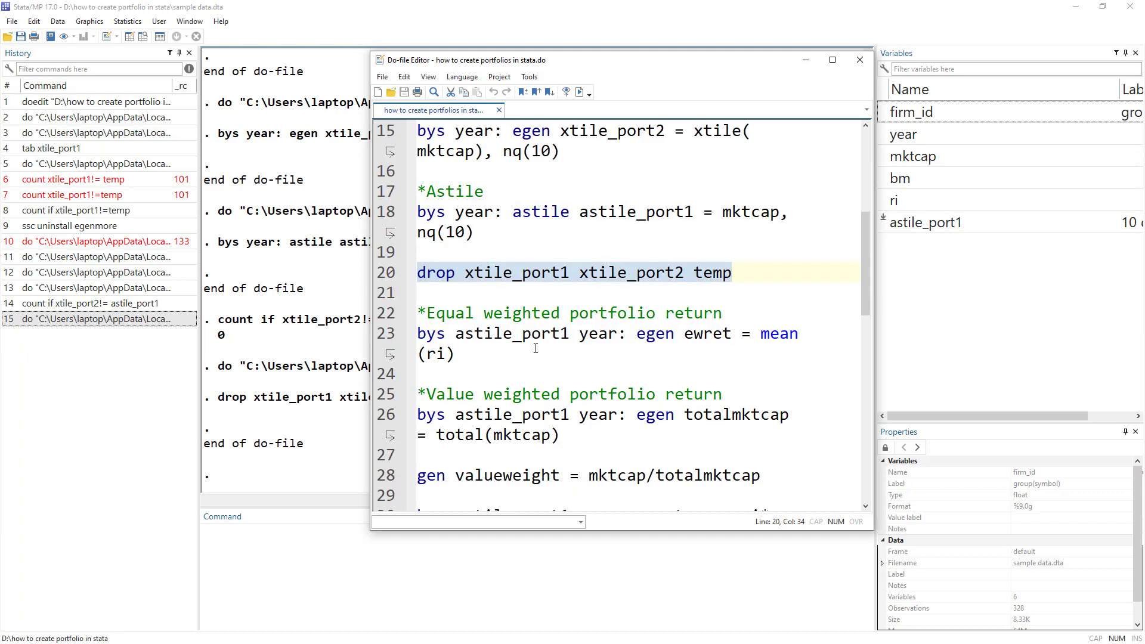
Walk through line 23: grouping by astile_port1 and year, egen ewret = mean(ri).
{"action": "left_click_drag", "start_coordinate": [418, 334], "coordinate": [446, 334]}
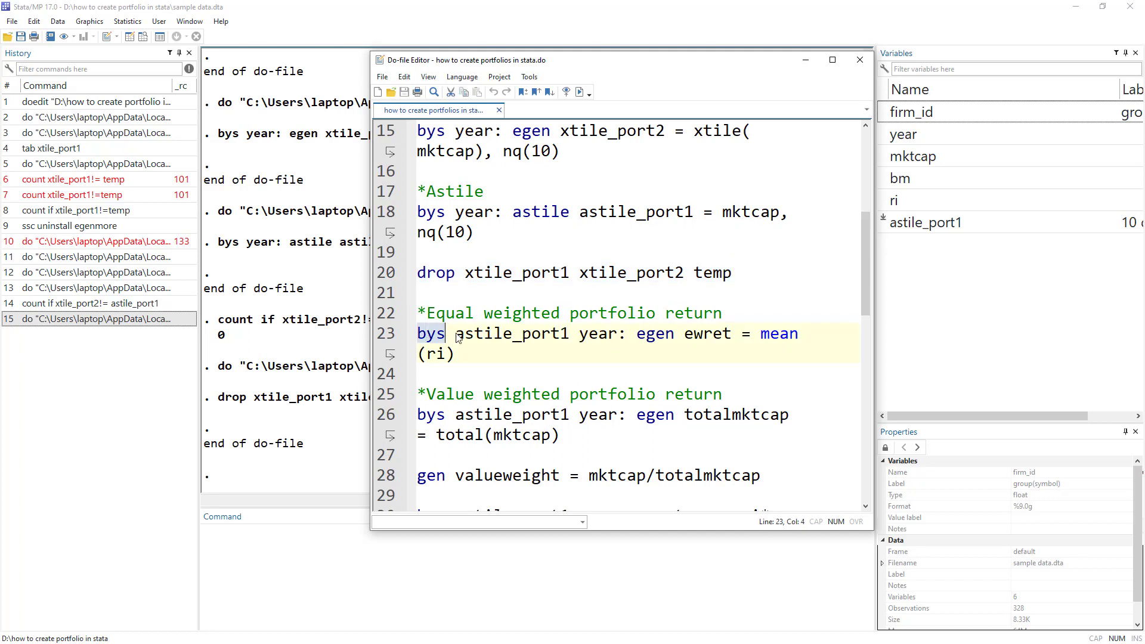
{"action": "double_click", "coordinate": [496, 333]}
{"action": "double_click", "coordinate": [600, 332]}
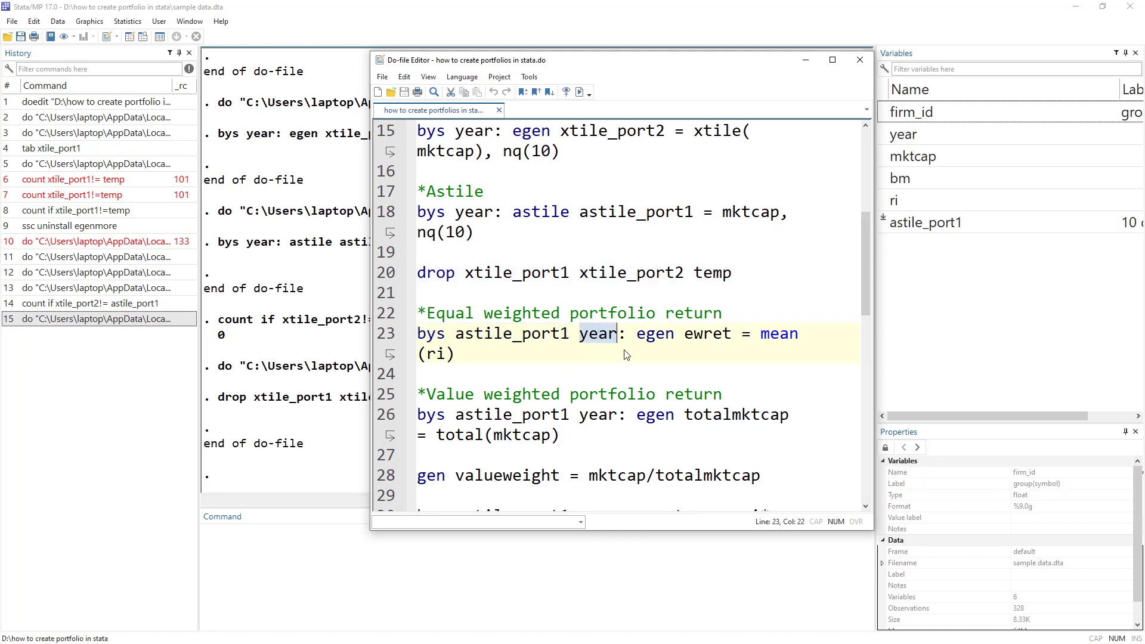
{"action": "double_click", "coordinate": [669, 333]}
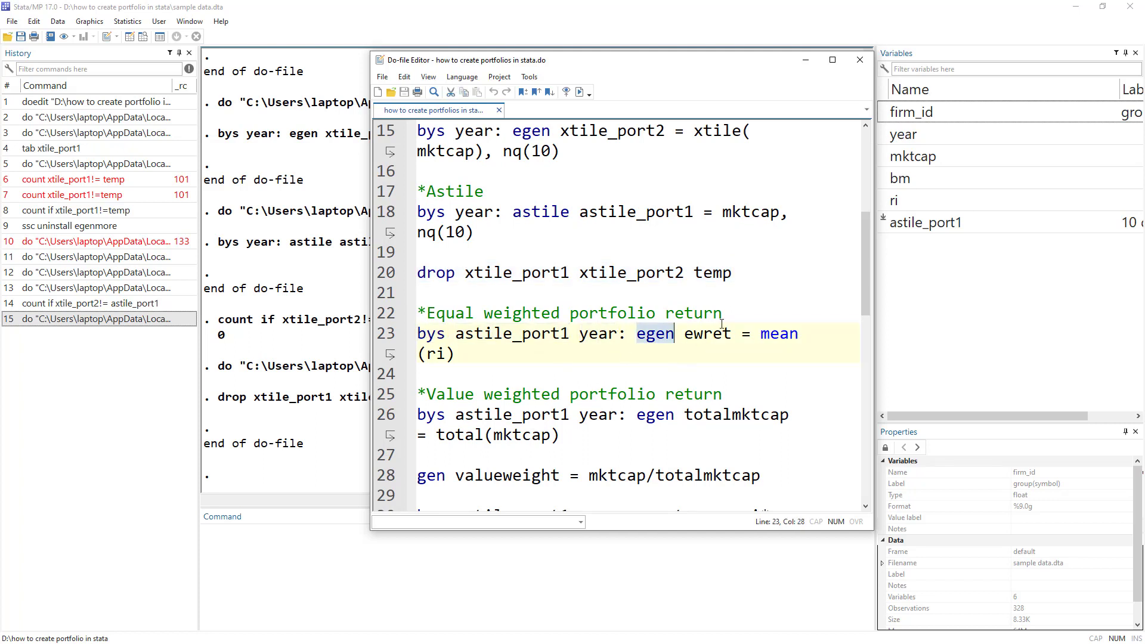
{"action": "double_click", "coordinate": [691, 344]}
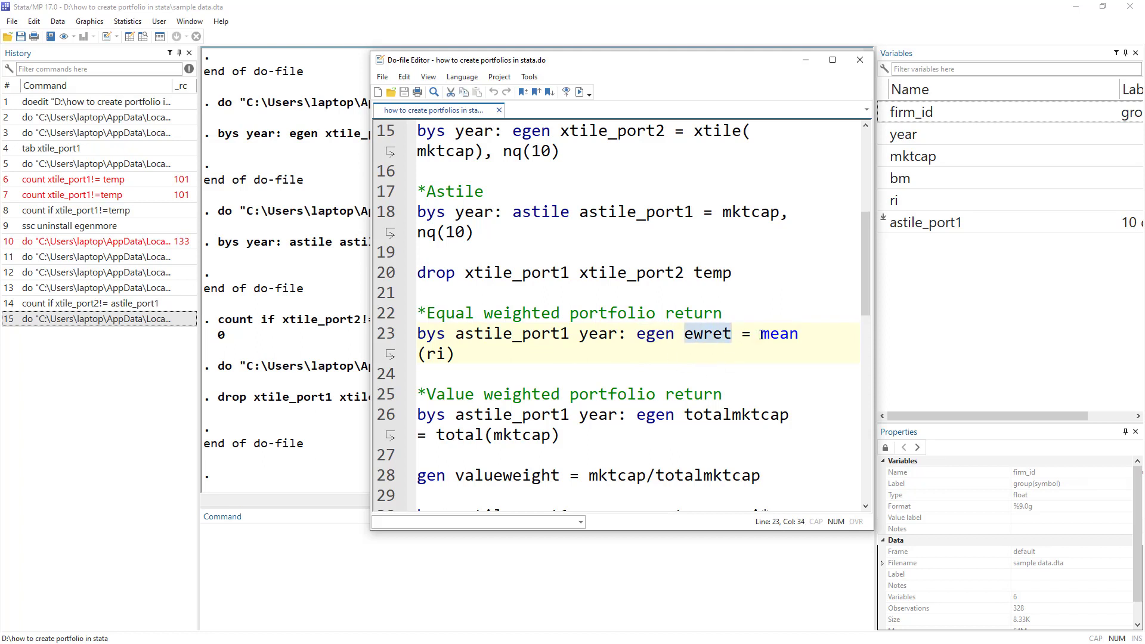
{"action": "left_click_drag", "start_coordinate": [761, 335], "coordinate": [800, 340]}
{"action": "left_click_drag", "start_coordinate": [426, 354], "coordinate": [446, 354]}
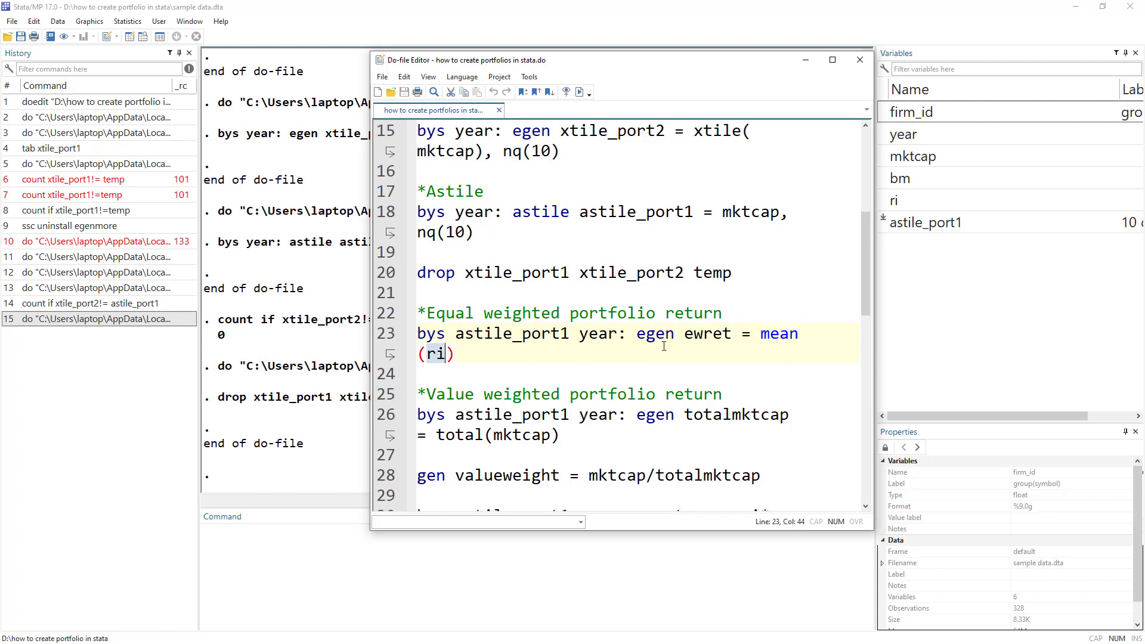
Run line 23 and check that ewret is identical within the 2015 and 2016 portfolio rows.
{"action": "scroll", "coordinate": [581, 351], "scroll_direction": "down", "scroll_amount": 2}
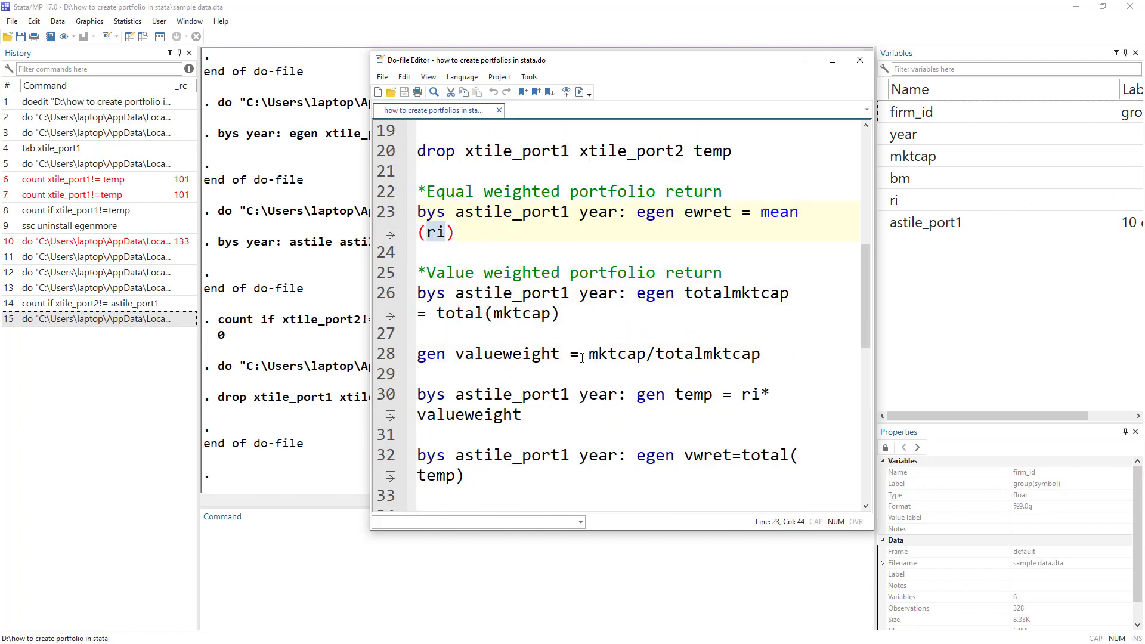
{"action": "left_click", "coordinate": [389, 222]}
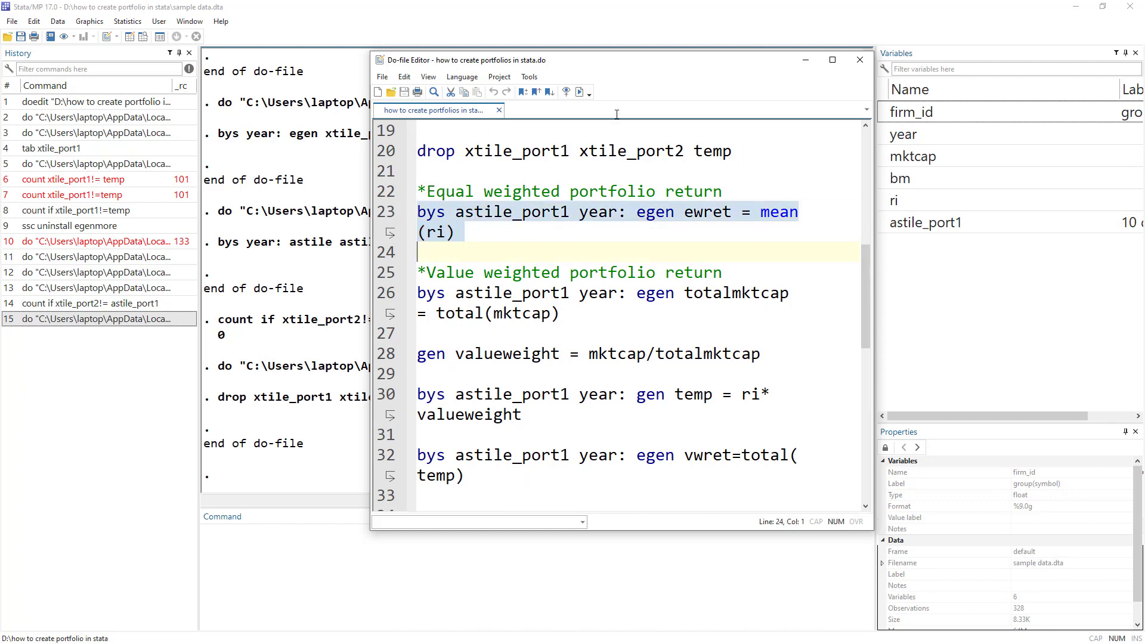
{"action": "left_click", "coordinate": [578, 92]}
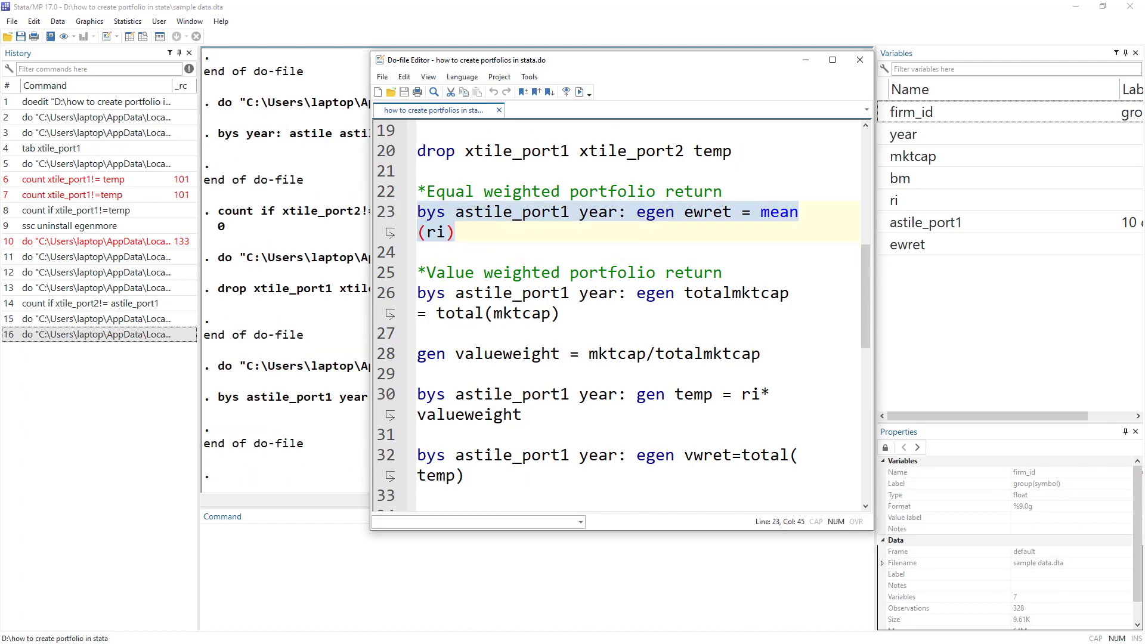
{"action": "key", "text": "alt+Tab"}
{"action": "left_click_drag", "start_coordinate": [463, 94], "coordinate": [490, 176]}
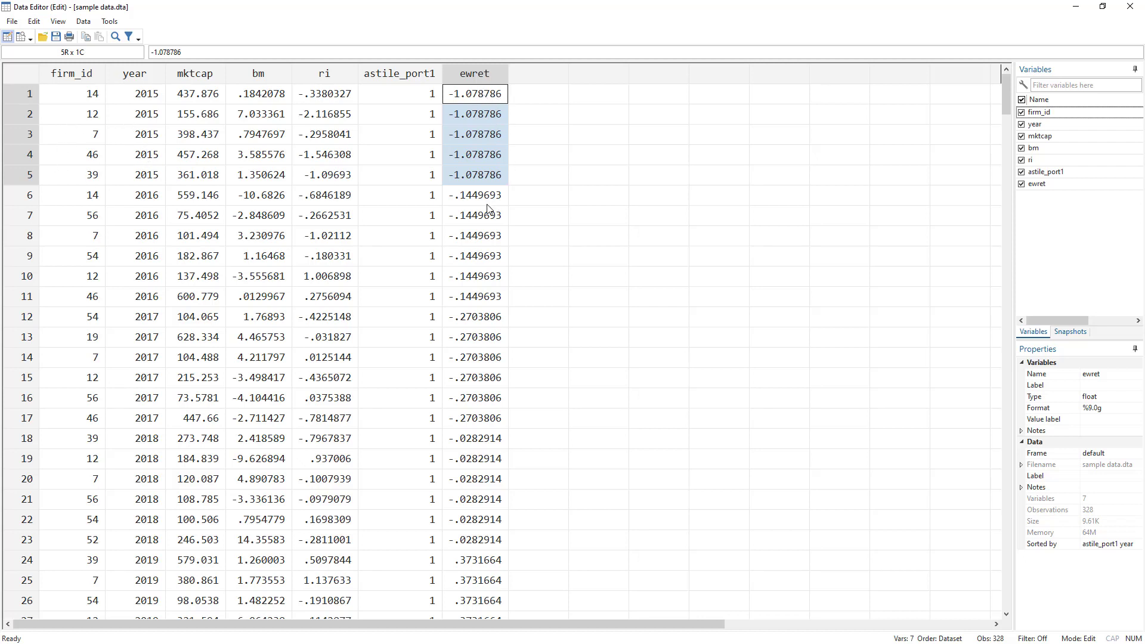
{"action": "left_click_drag", "start_coordinate": [487, 197], "coordinate": [437, 305]}
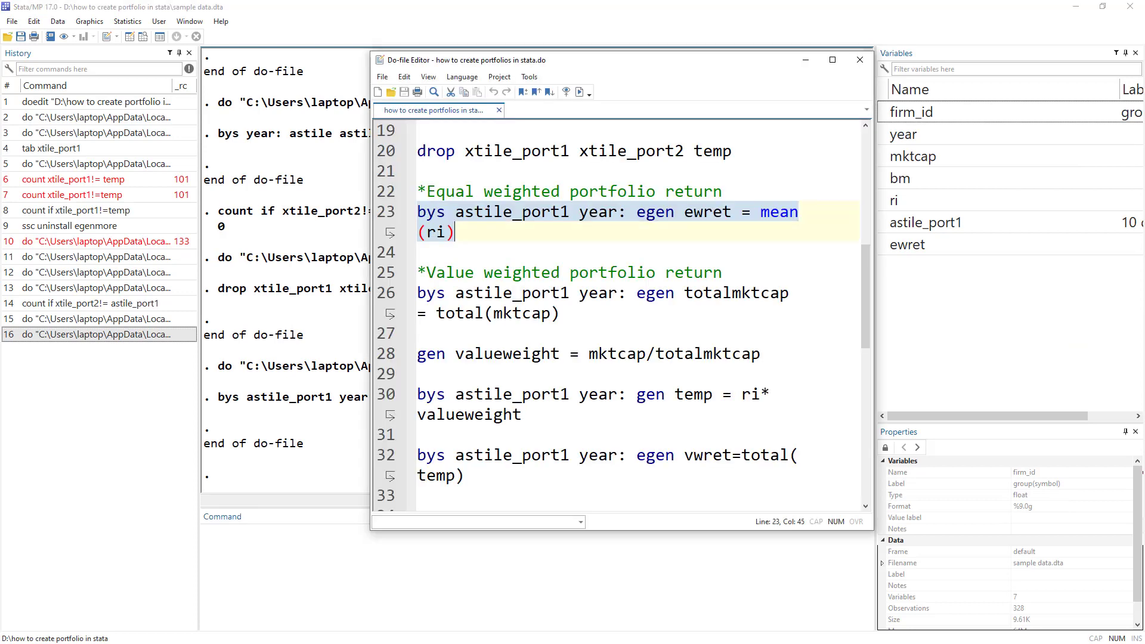
{"action": "left_click_drag", "start_coordinate": [428, 270], "coordinate": [726, 268]}
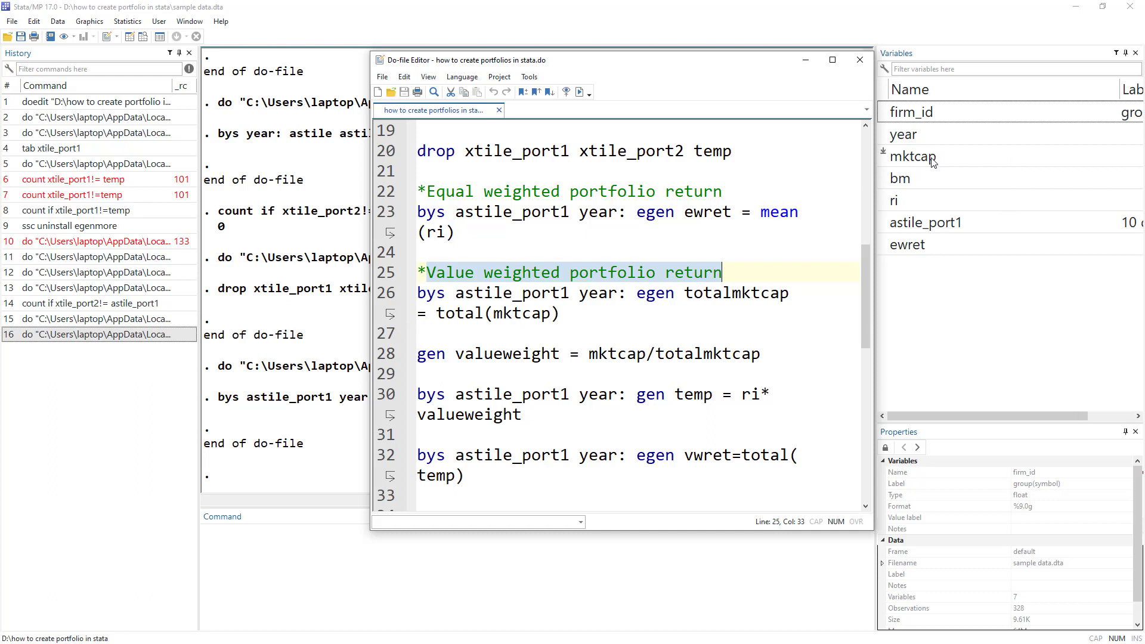
Run line 26, 'bys astile_port1 year: egen totalmktcap = total(mktcap)', and confirm 2015 rows show 1810.283.
{"action": "double_click", "coordinate": [514, 299]}
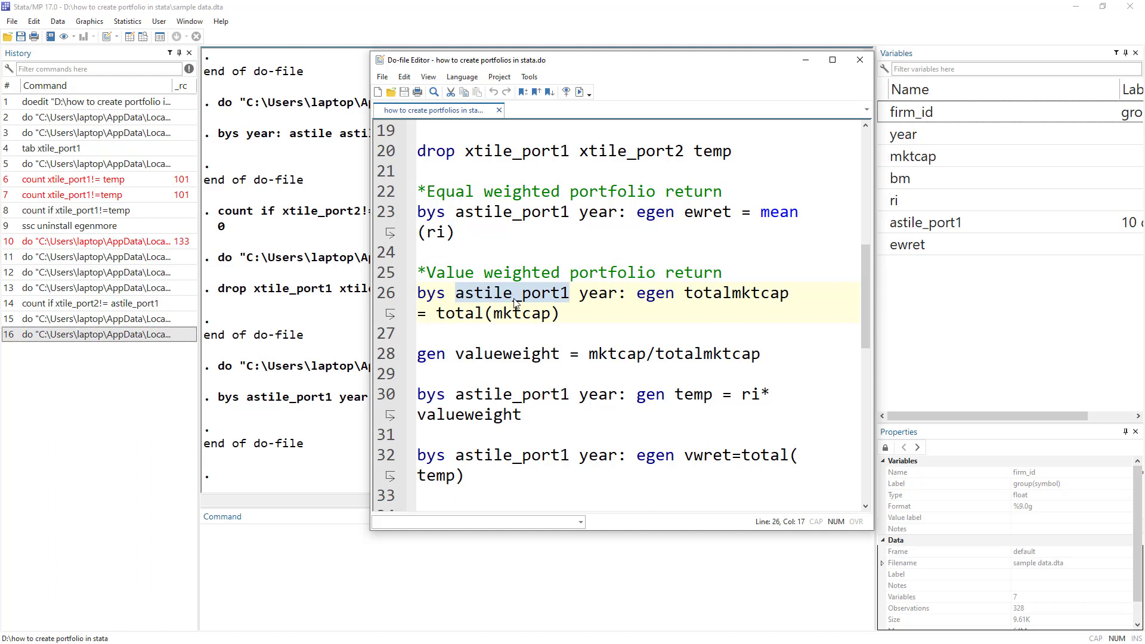
{"action": "left_click", "coordinate": [435, 295]}
{"action": "double_click", "coordinate": [513, 295]}
{"action": "double_click", "coordinate": [739, 294]}
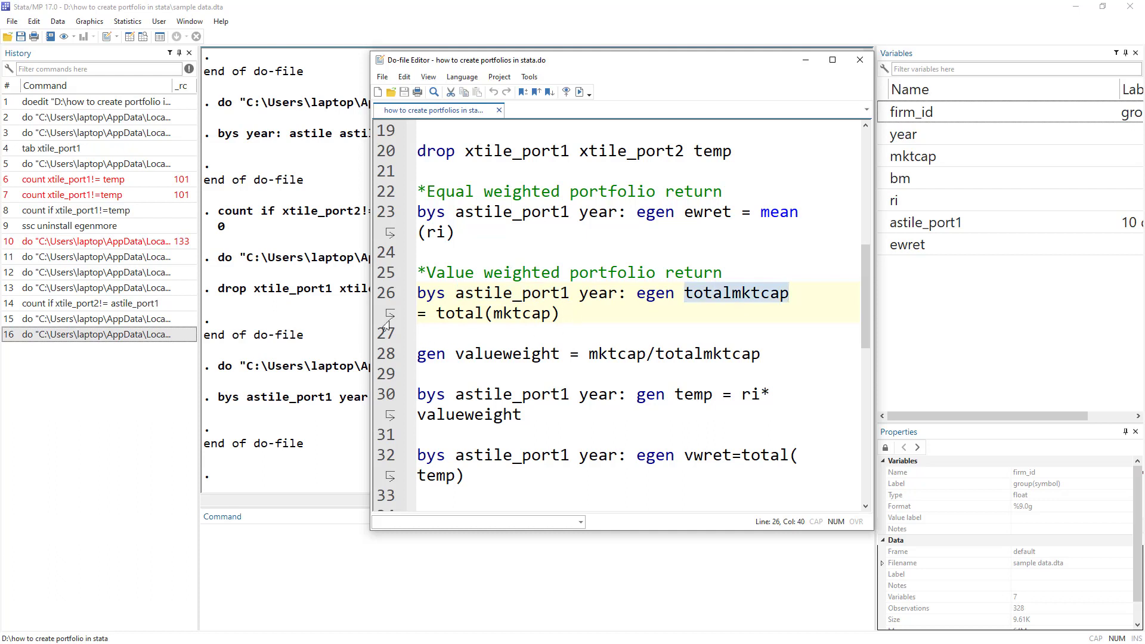
{"action": "double_click", "coordinate": [459, 313]}
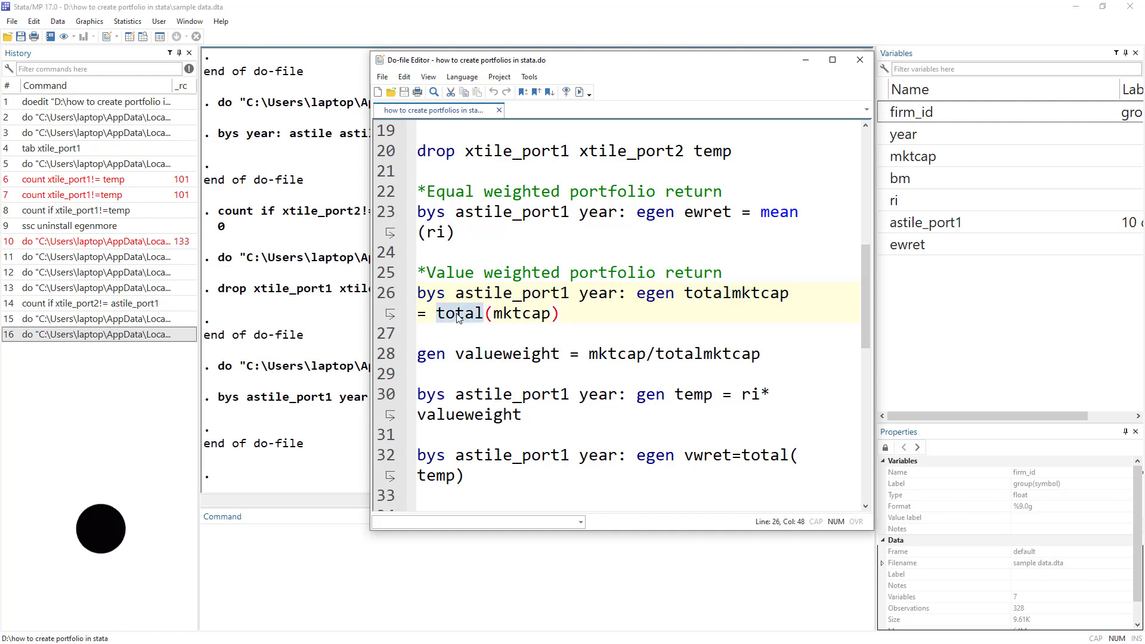
{"action": "double_click", "coordinate": [516, 311]}
{"action": "left_click_drag", "start_coordinate": [563, 314], "coordinate": [397, 298]}
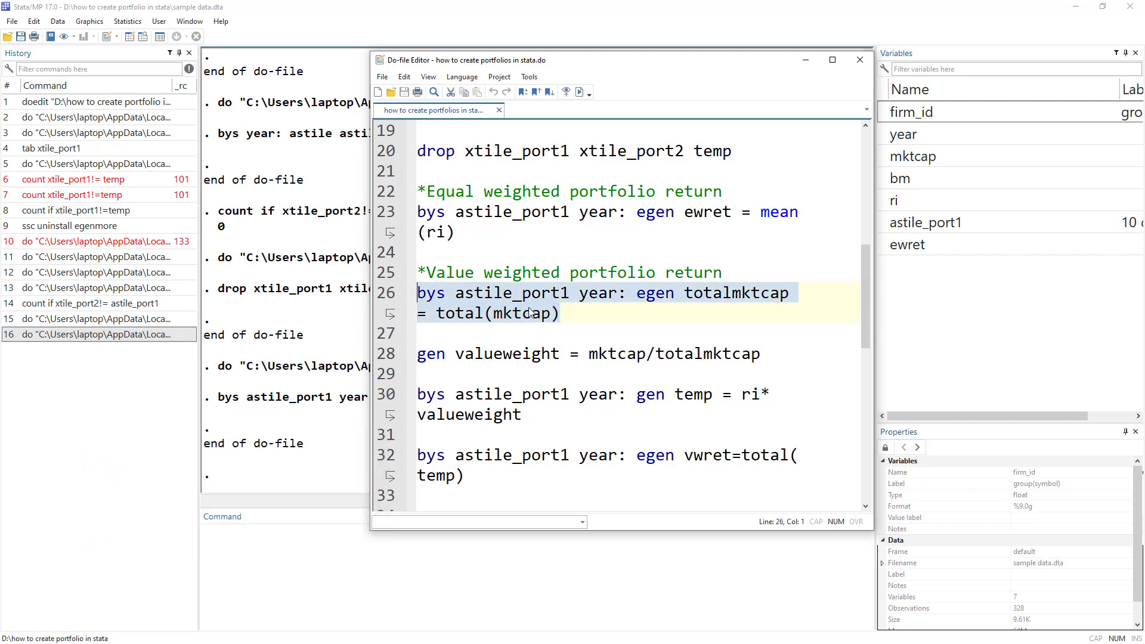
{"action": "left_click", "coordinate": [580, 93]}
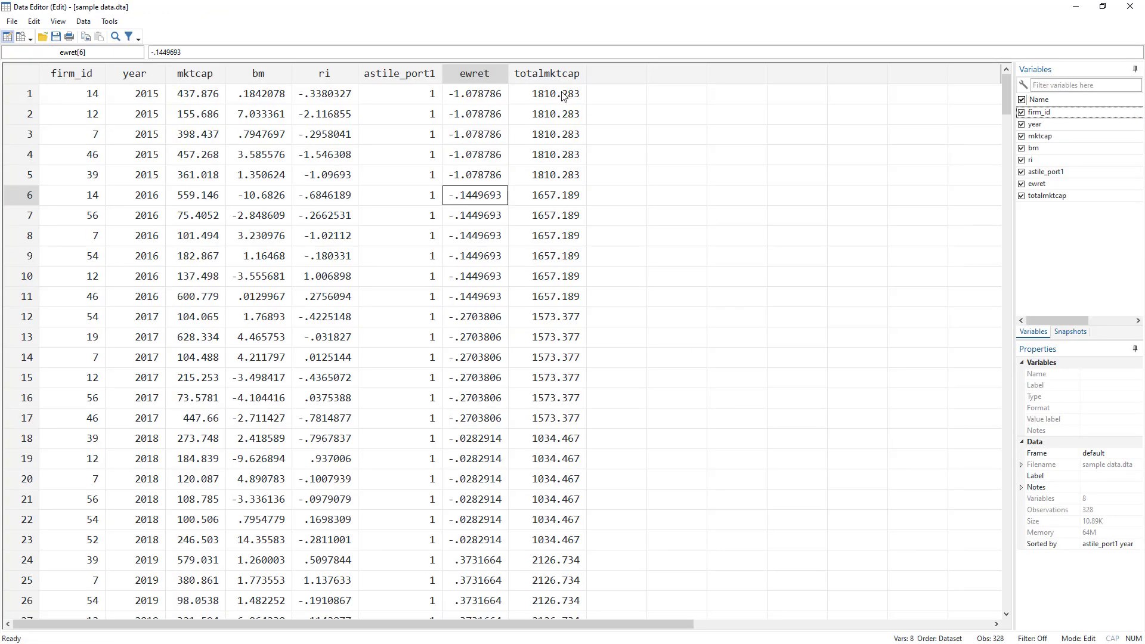
{"action": "left_click_drag", "start_coordinate": [564, 95], "coordinate": [571, 178]}
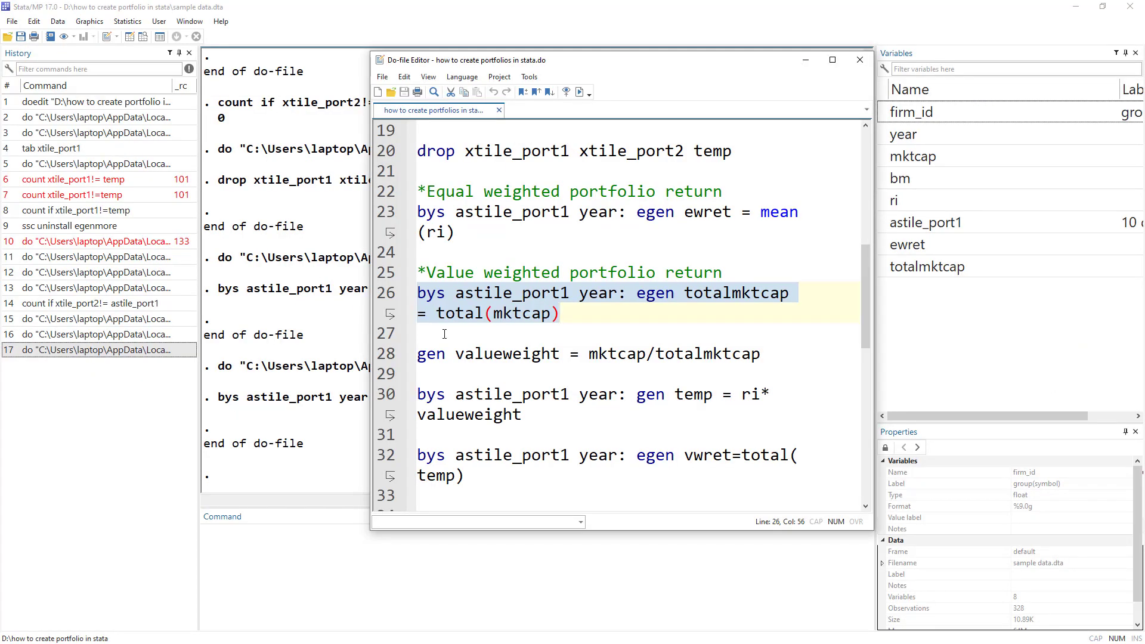
{"action": "scroll", "coordinate": [442, 332], "scroll_direction": "down", "scroll_amount": 1}
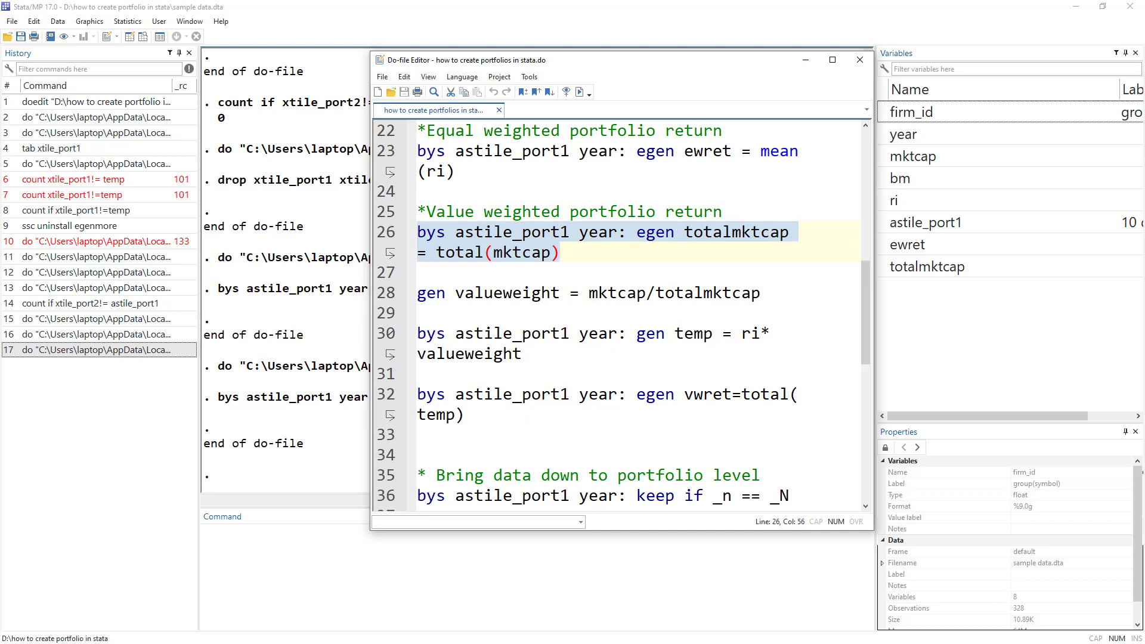
Check the first firm's mktcap, then run line 28, 'gen valueweight = mktcap/totalmktcap'.
{"action": "key", "text": "ctrl+8"}
{"action": "left_click", "coordinate": [205, 95]}
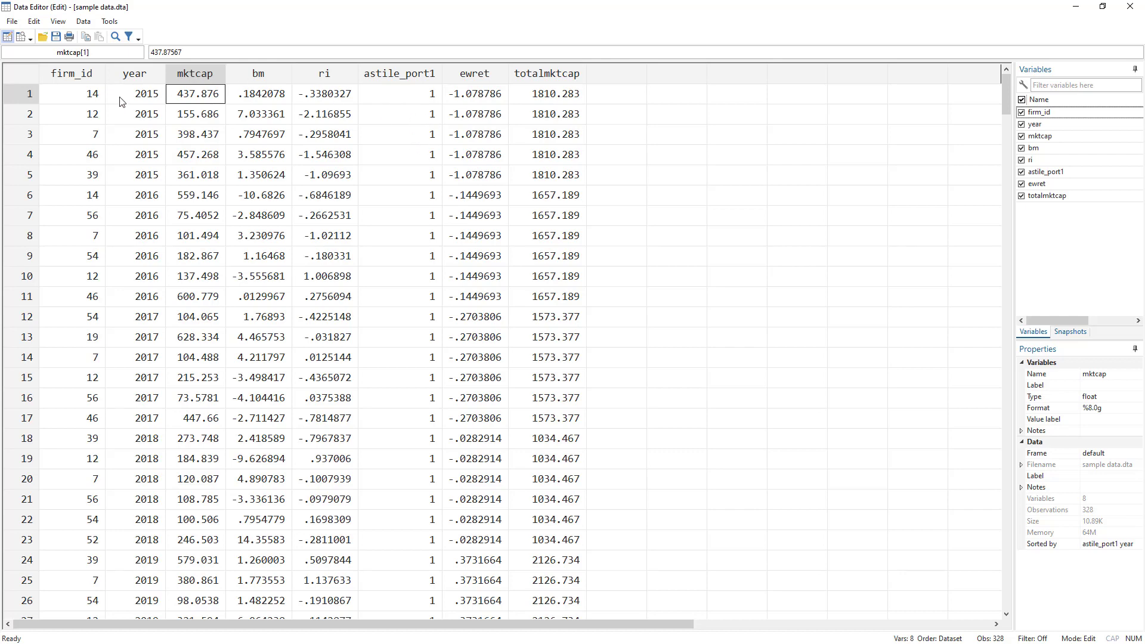
{"action": "key", "text": "alt+Tab"}
{"action": "key", "text": "alt+Tab"}
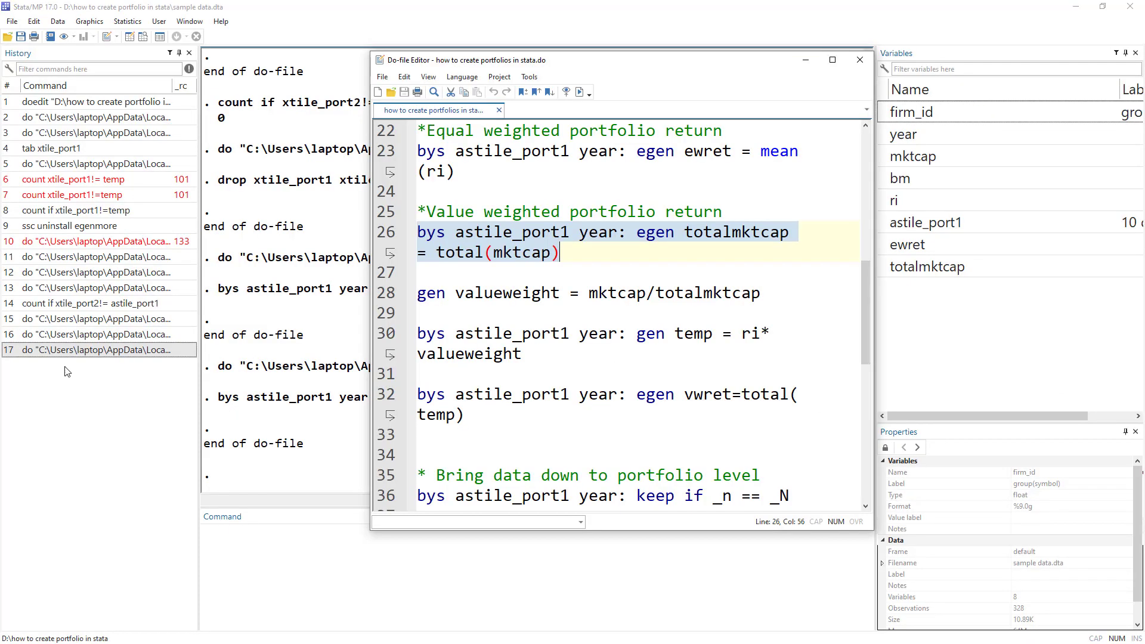
{"action": "double_click", "coordinate": [437, 294]}
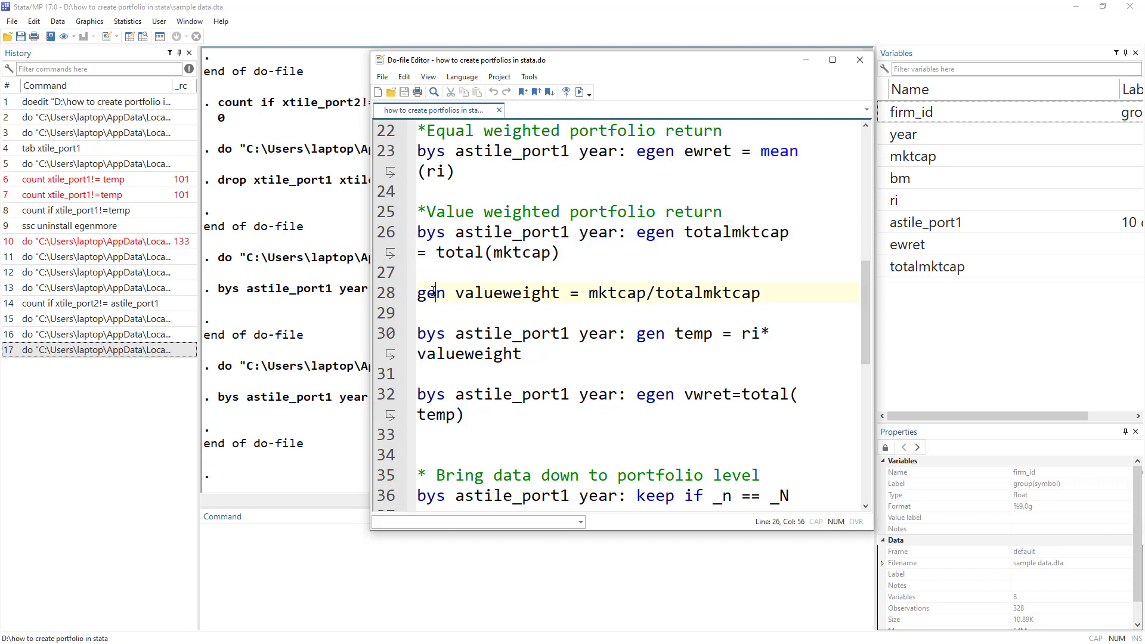
{"action": "double_click", "coordinate": [485, 294]}
{"action": "left_click", "coordinate": [600, 294]}
{"action": "double_click", "coordinate": [600, 294]}
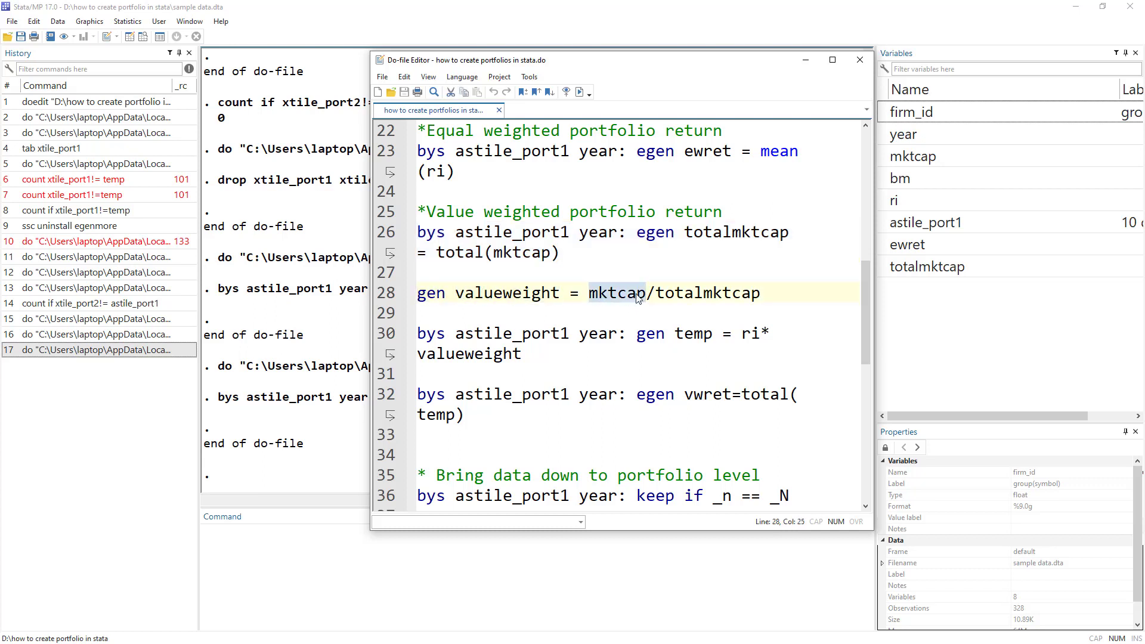
{"action": "double_click", "coordinate": [687, 295]}
{"action": "left_click", "coordinate": [385, 293]}
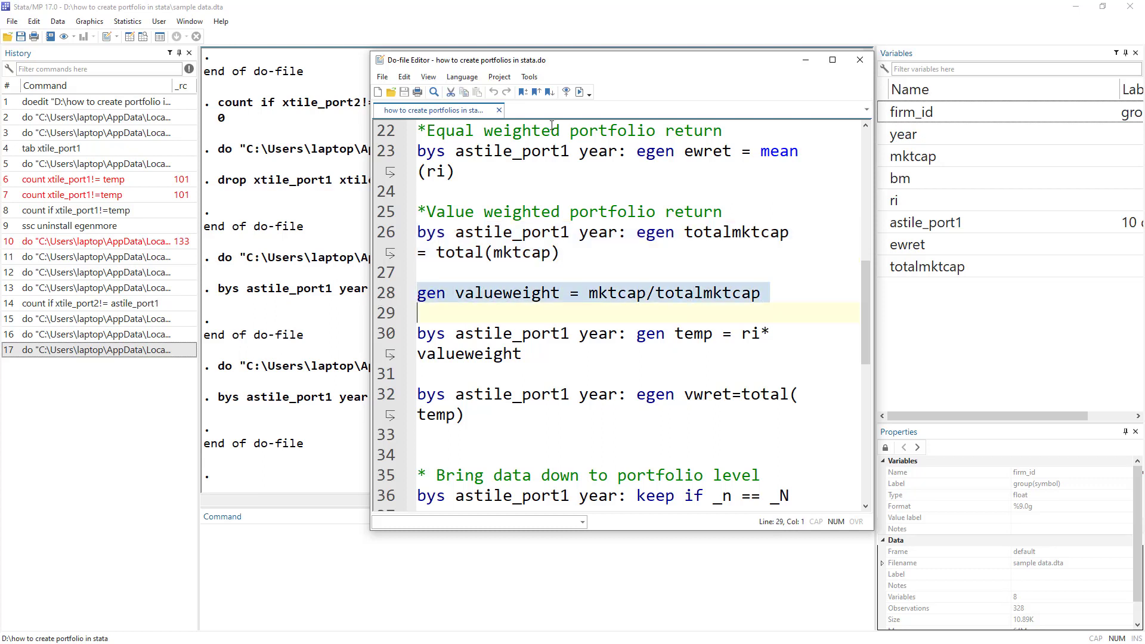
{"action": "left_click", "coordinate": [579, 91]}
Inspect row 1 in the Data Editor, where valueweight is .2418824.
{"action": "key", "text": "alt+Tab"}
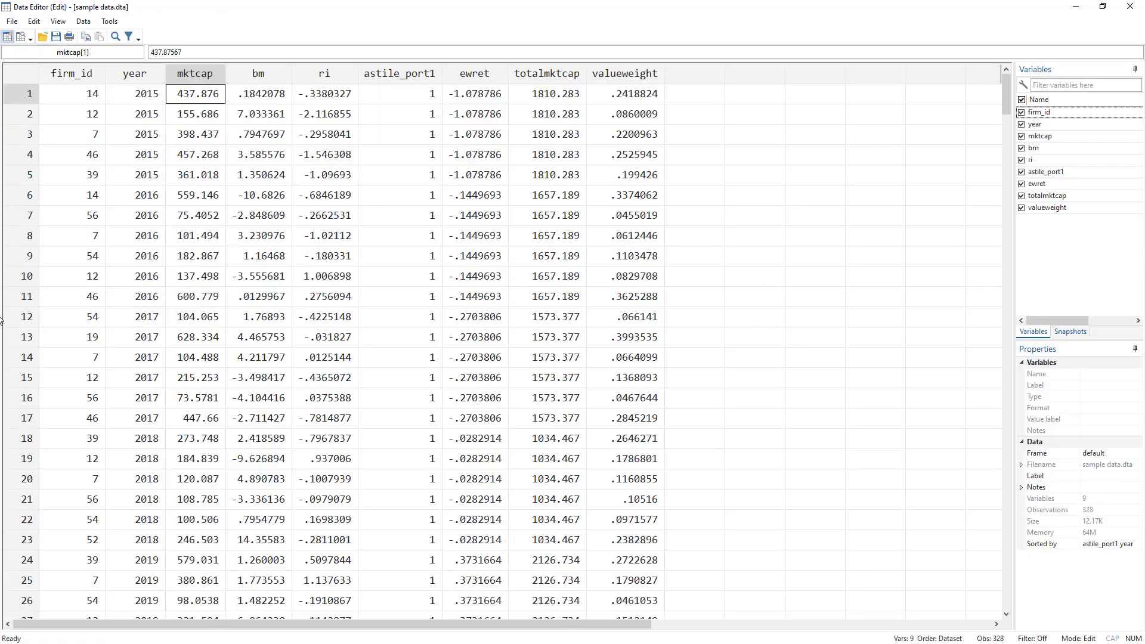
{"action": "left_click", "coordinate": [152, 96]}
{"action": "left_click", "coordinate": [69, 97]}
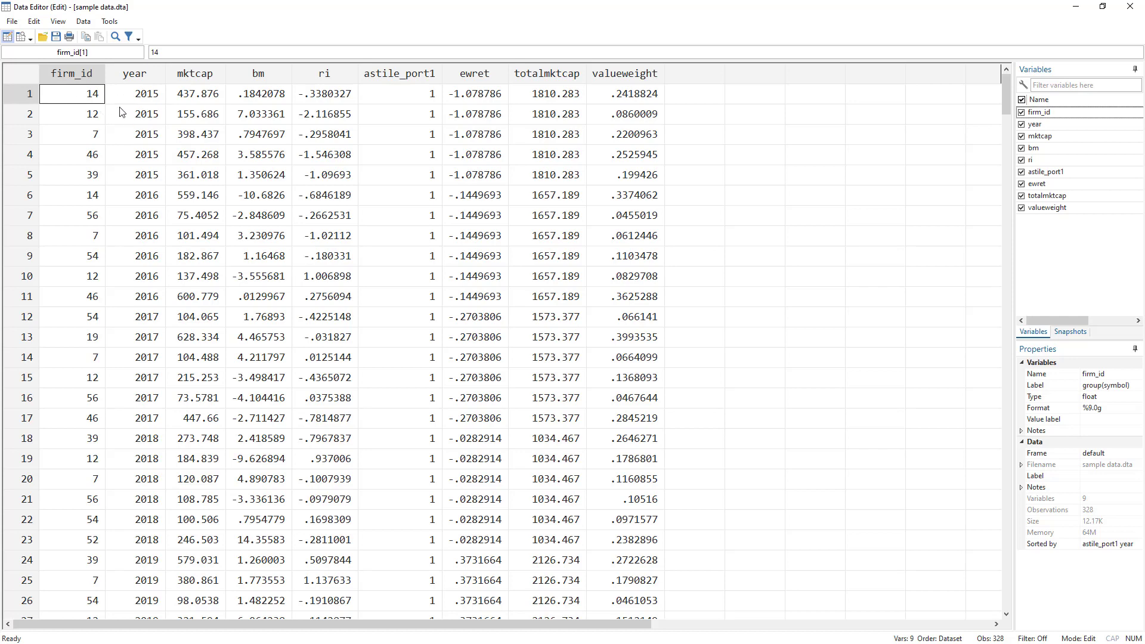
{"action": "left_click", "coordinate": [622, 98]}
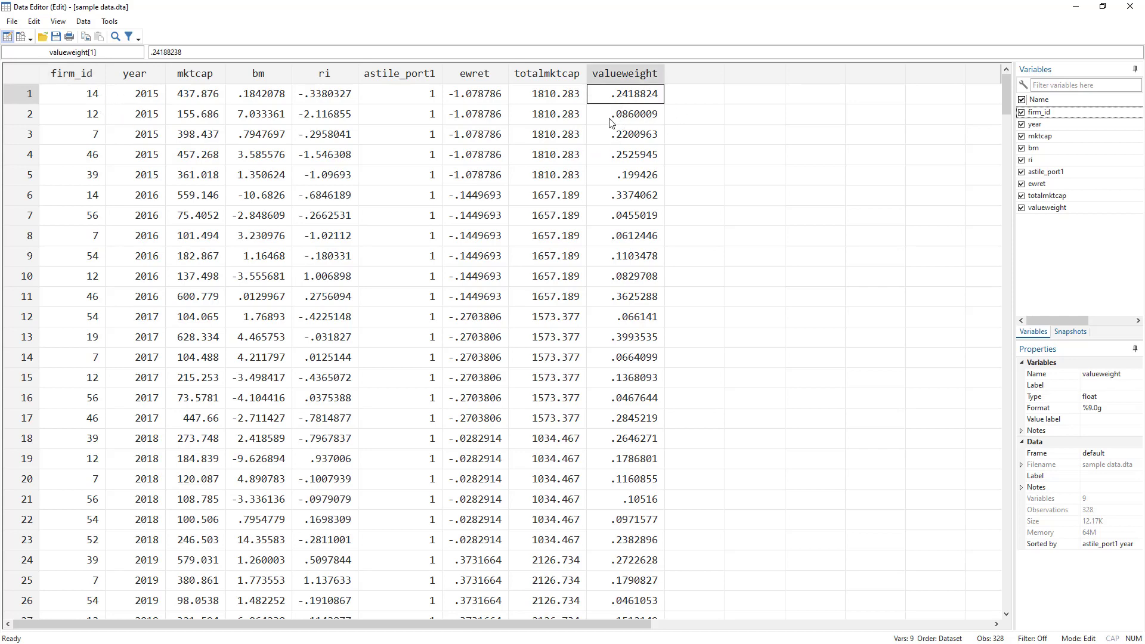
{"action": "left_click", "coordinate": [426, 97]}
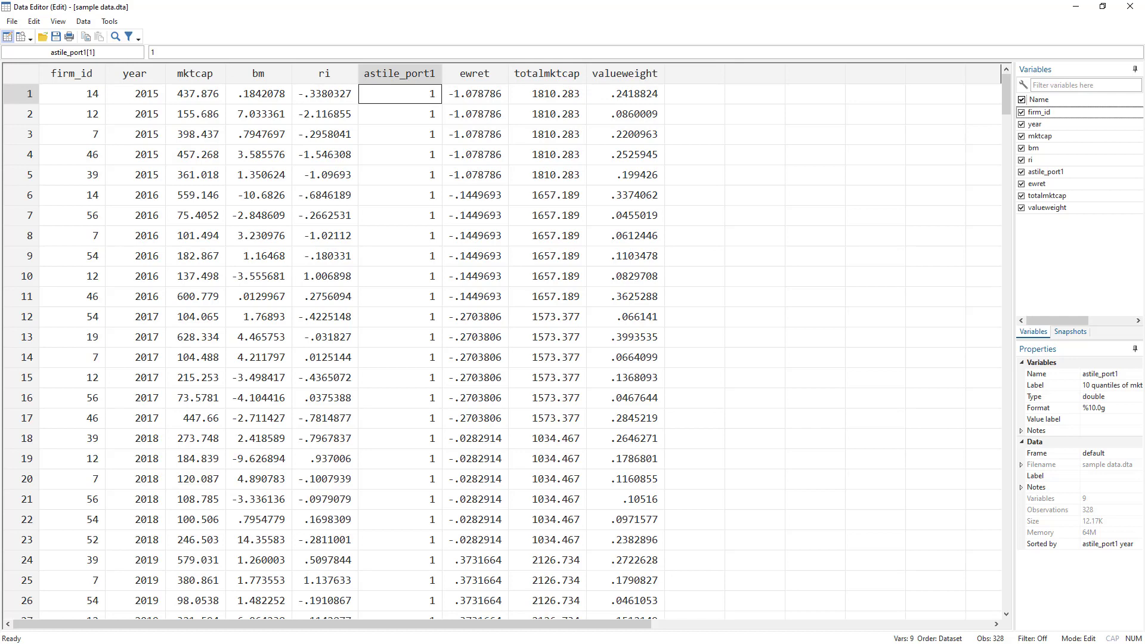
{"action": "key", "text": "alt+Tab"}
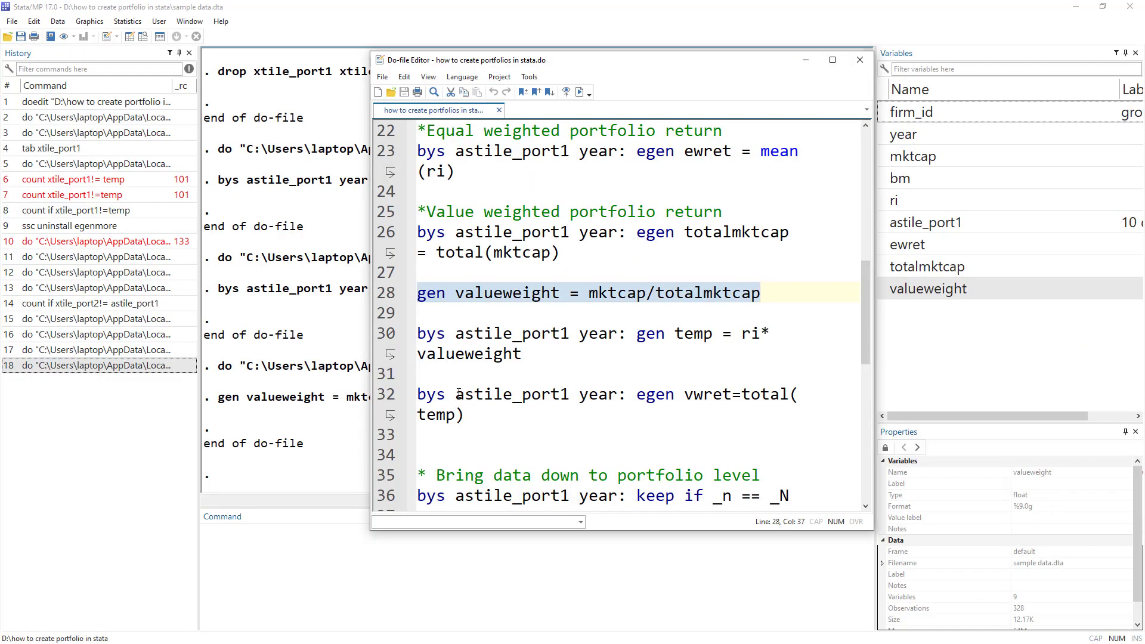
Run line 30, 'bys astile_port1 year: gen temp = ri*valueweight', and check row 1's temp is -.0817641.
{"action": "left_click", "coordinate": [744, 335]}
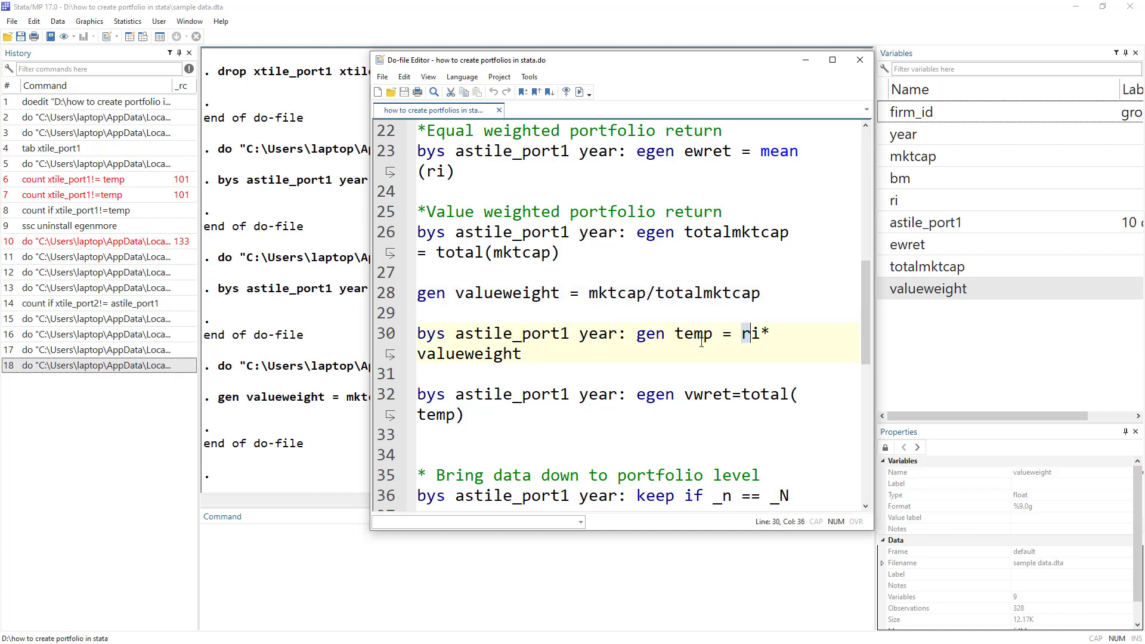
{"action": "double_click", "coordinate": [473, 356]}
{"action": "left_click", "coordinate": [380, 337]}
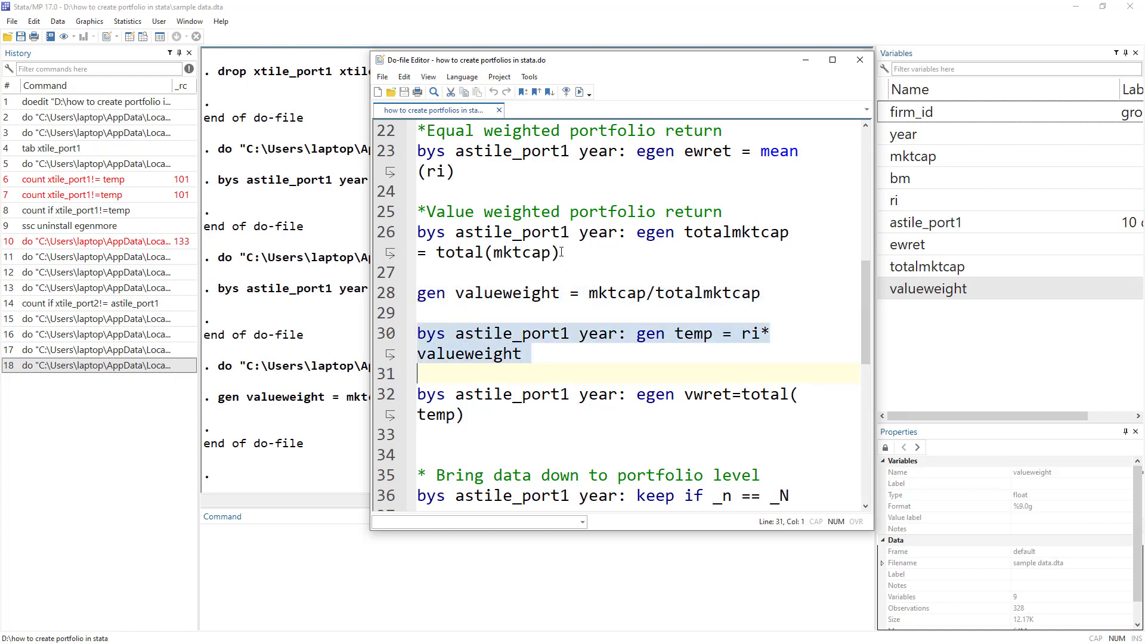
{"action": "left_click", "coordinate": [577, 95]}
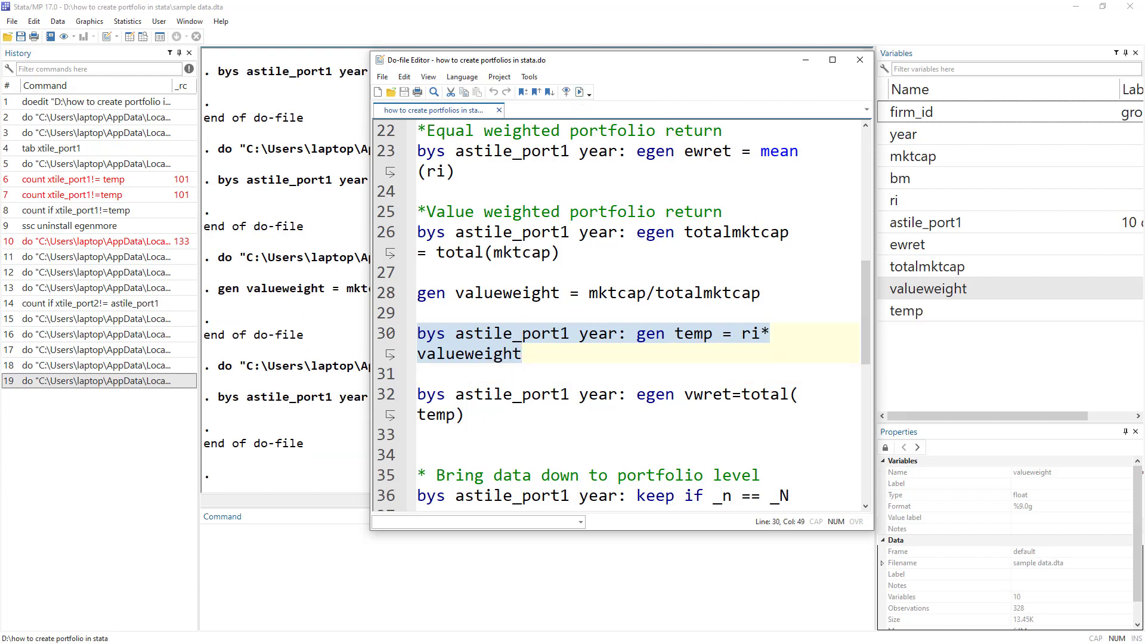
{"action": "key", "text": "alt+Tab"}
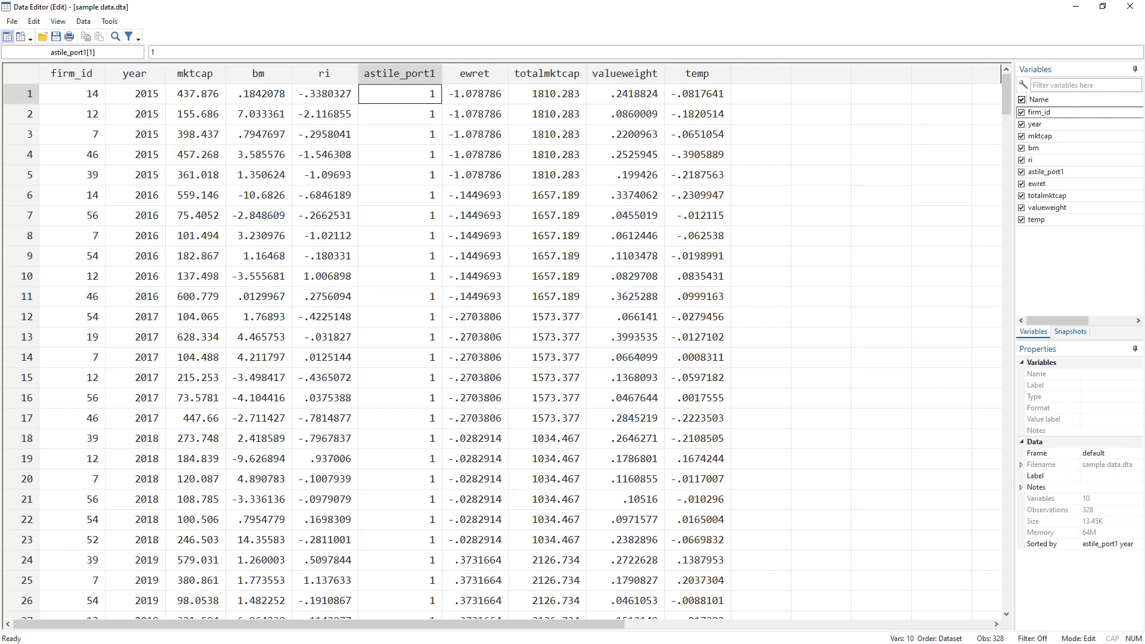
{"action": "left_click", "coordinate": [709, 95]}
{"action": "left_click_drag", "start_coordinate": [710, 99], "coordinate": [714, 178]}
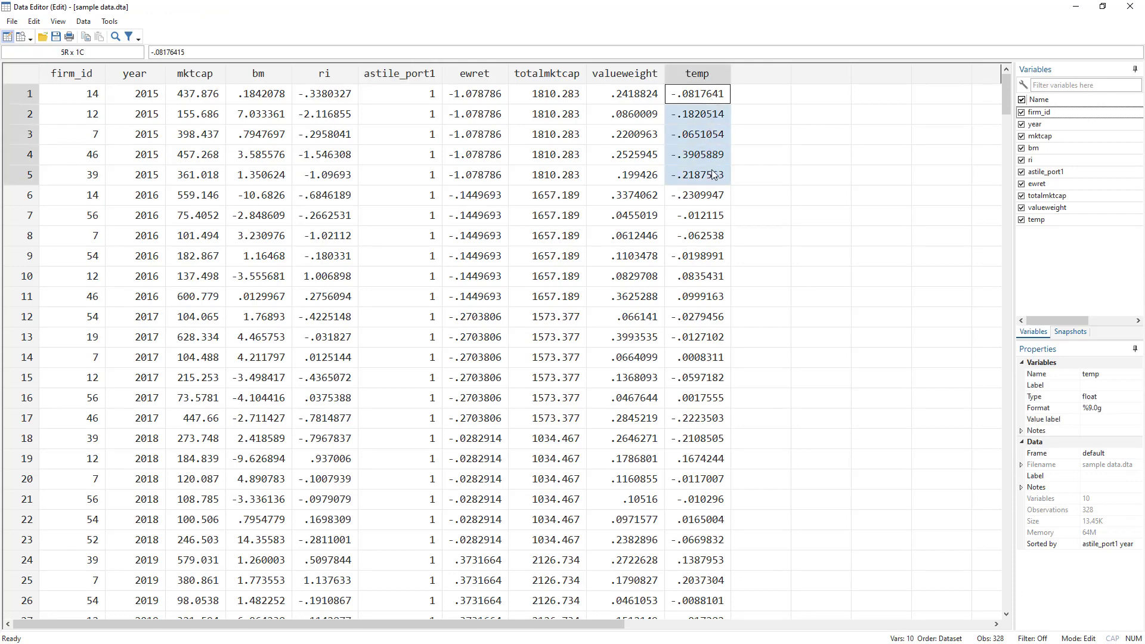
{"action": "key", "text": "alt+Tab"}
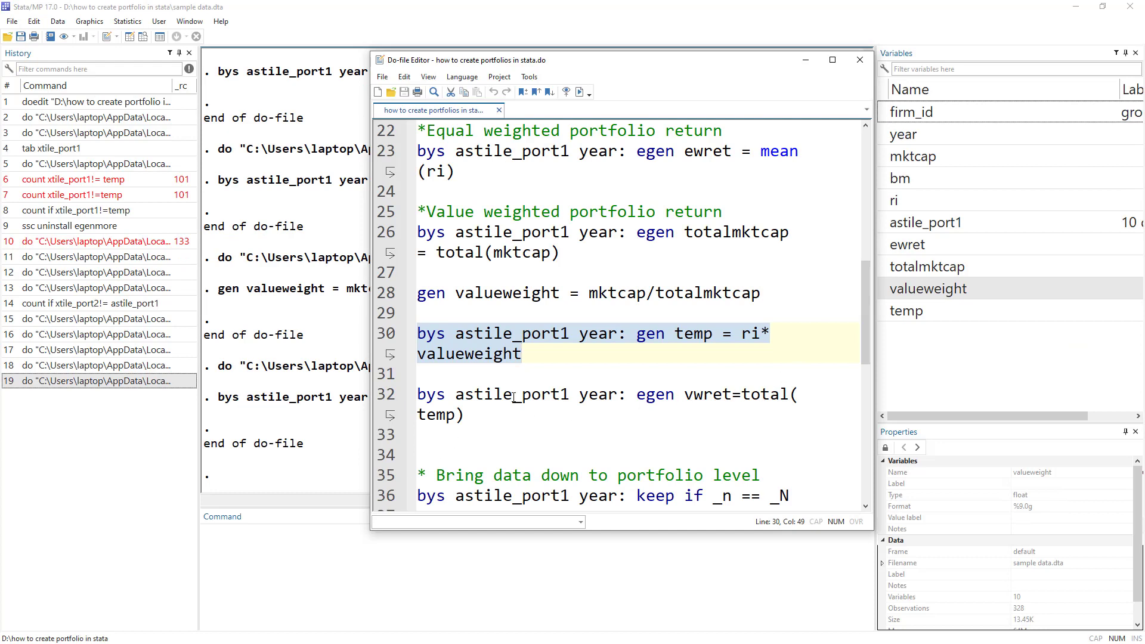
Run line 32, 'bys astile_port1 year: egen vwret = total(temp)'.
{"action": "double_click", "coordinate": [424, 398]}
{"action": "double_click", "coordinate": [487, 399]}
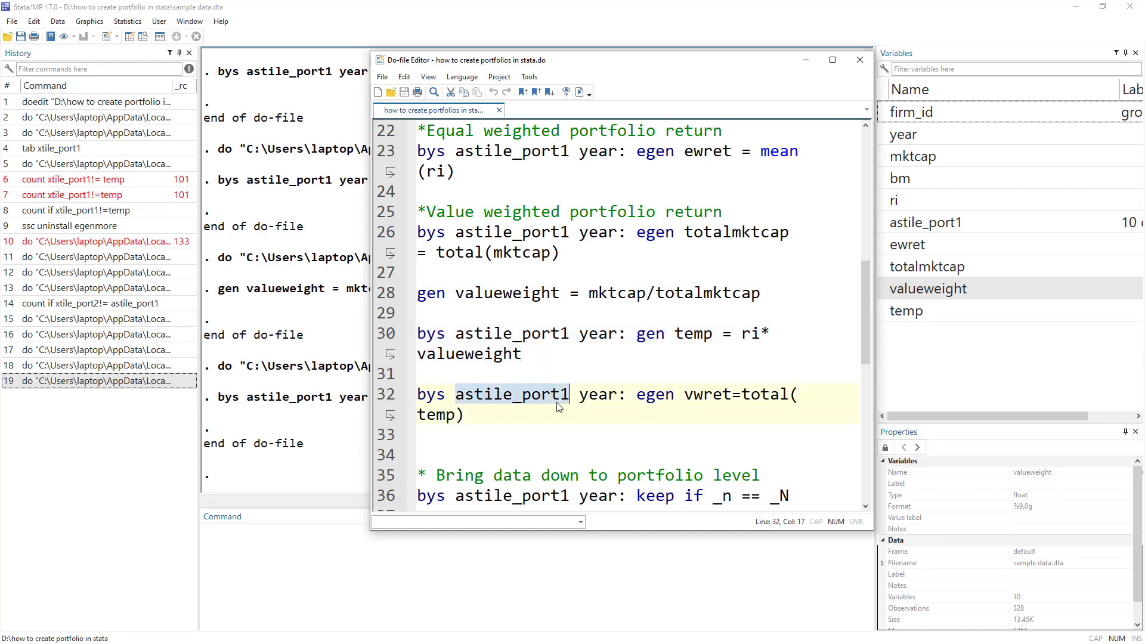
{"action": "double_click", "coordinate": [595, 398]}
{"action": "double_click", "coordinate": [712, 393]}
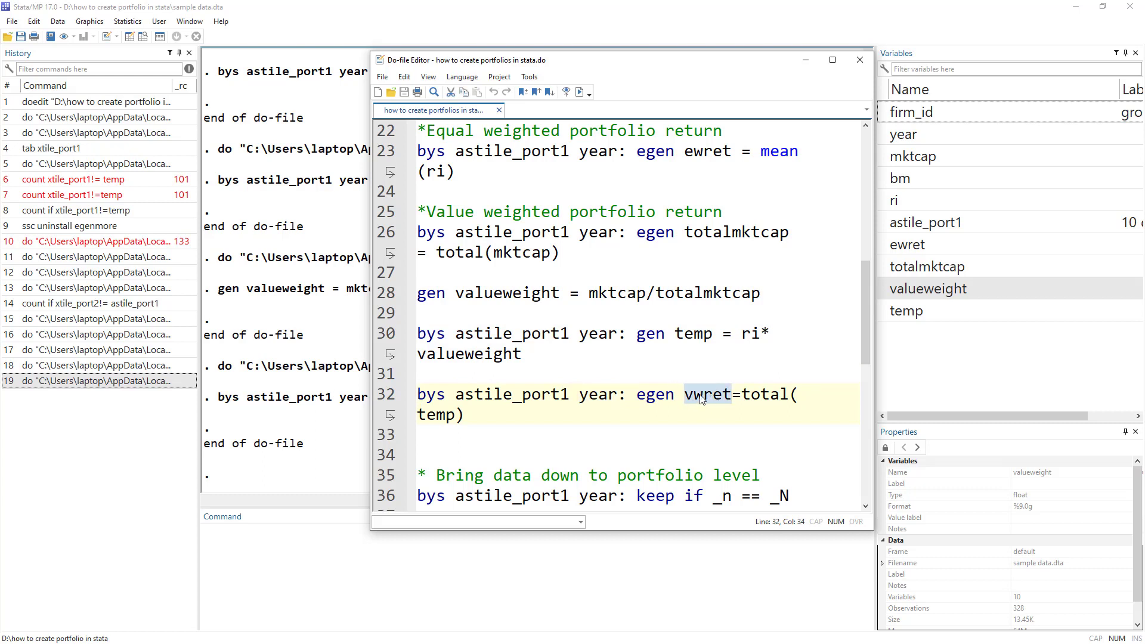
{"action": "double_click", "coordinate": [763, 395]}
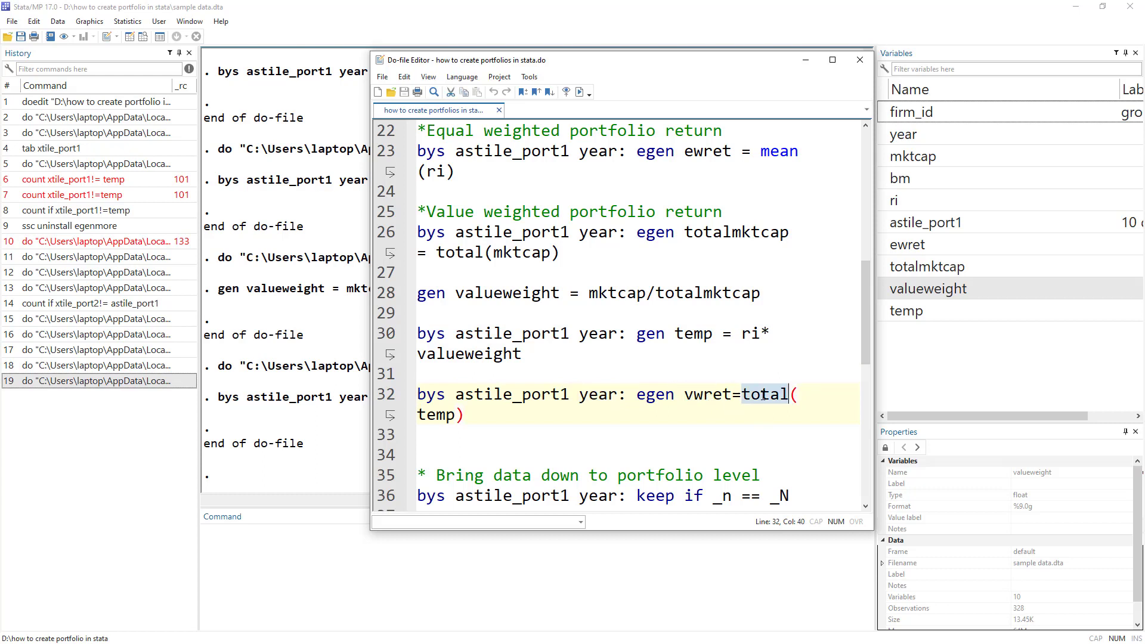
{"action": "double_click", "coordinate": [456, 414]}
{"action": "double_click", "coordinate": [694, 334]}
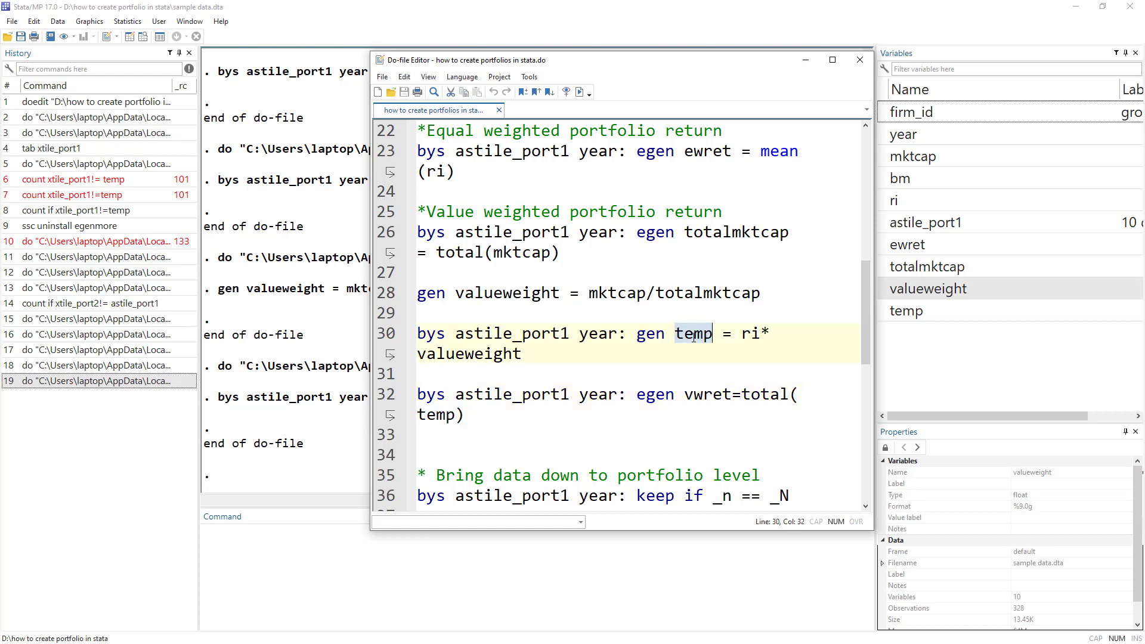
{"action": "left_click_drag", "start_coordinate": [463, 413], "coordinate": [418, 394]}
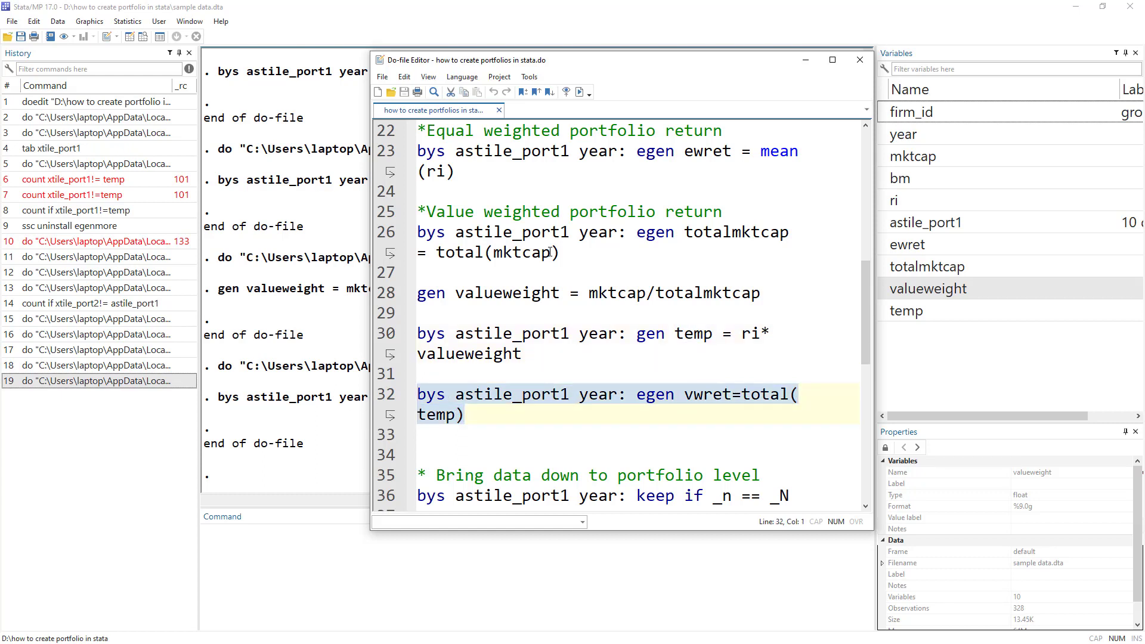
{"action": "left_click", "coordinate": [579, 93]}
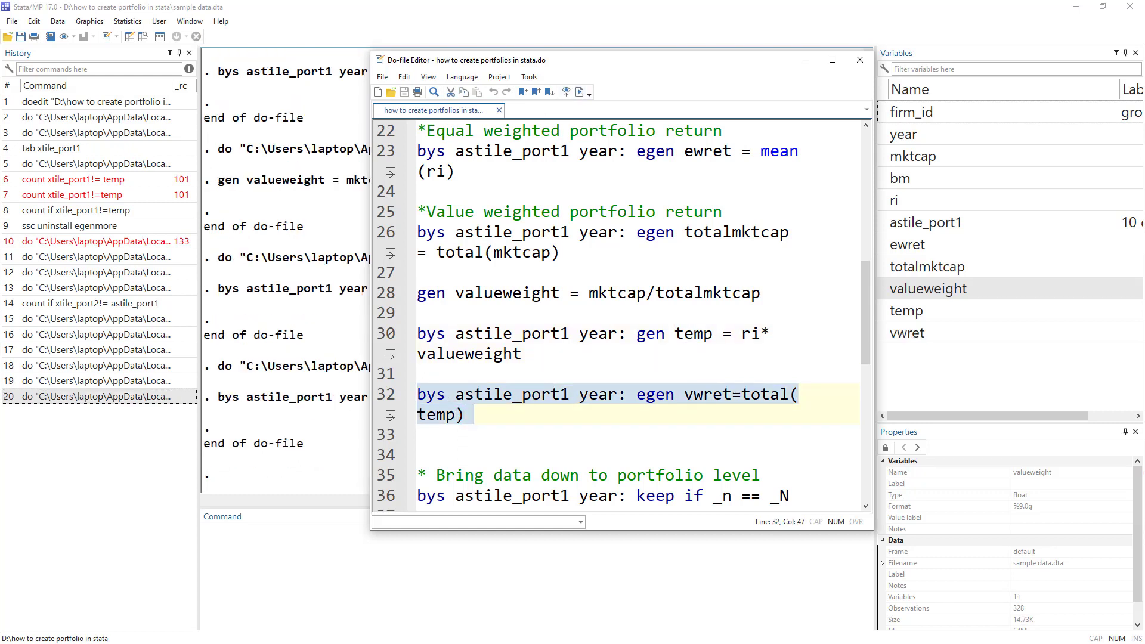
Compare the 2015 portfolio 1 vwret values (-.9382661) with ewret in the Data Editor.
{"action": "key", "text": "alt+Tab"}
{"action": "left_click_drag", "start_coordinate": [766, 98], "coordinate": [768, 174]}
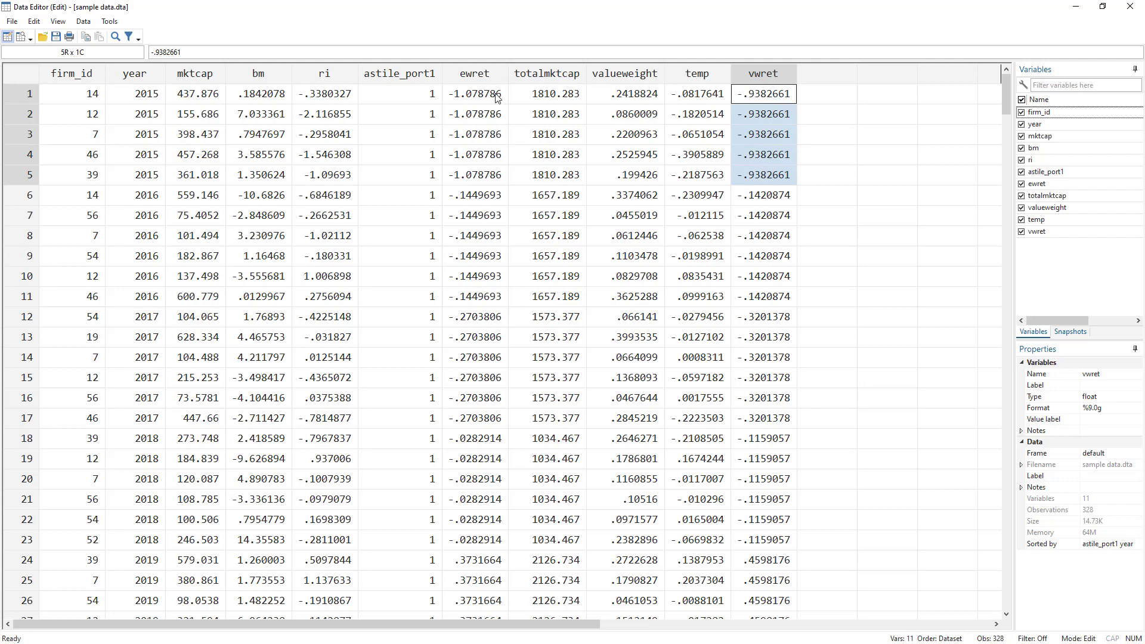
{"action": "left_click_drag", "start_coordinate": [494, 96], "coordinate": [493, 176]}
{"action": "left_click_drag", "start_coordinate": [780, 96], "coordinate": [781, 174]}
{"action": "key", "text": "alt+Tab"}
{"action": "key", "text": "alt+Tab"}
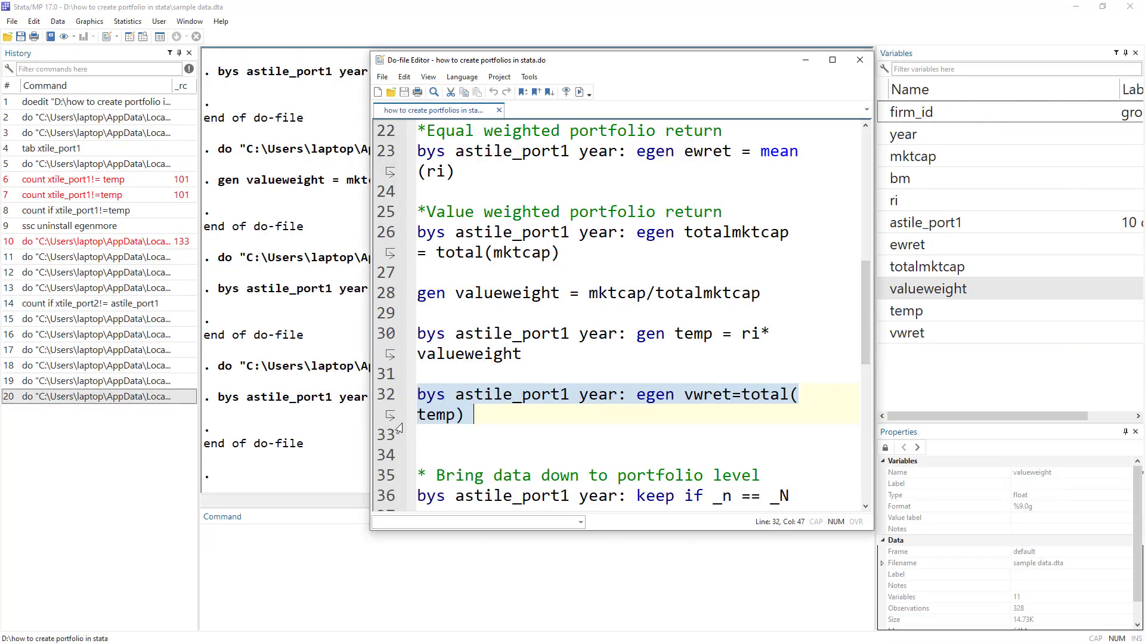
{"action": "scroll", "coordinate": [516, 394], "scroll_direction": "down", "scroll_amount": 1}
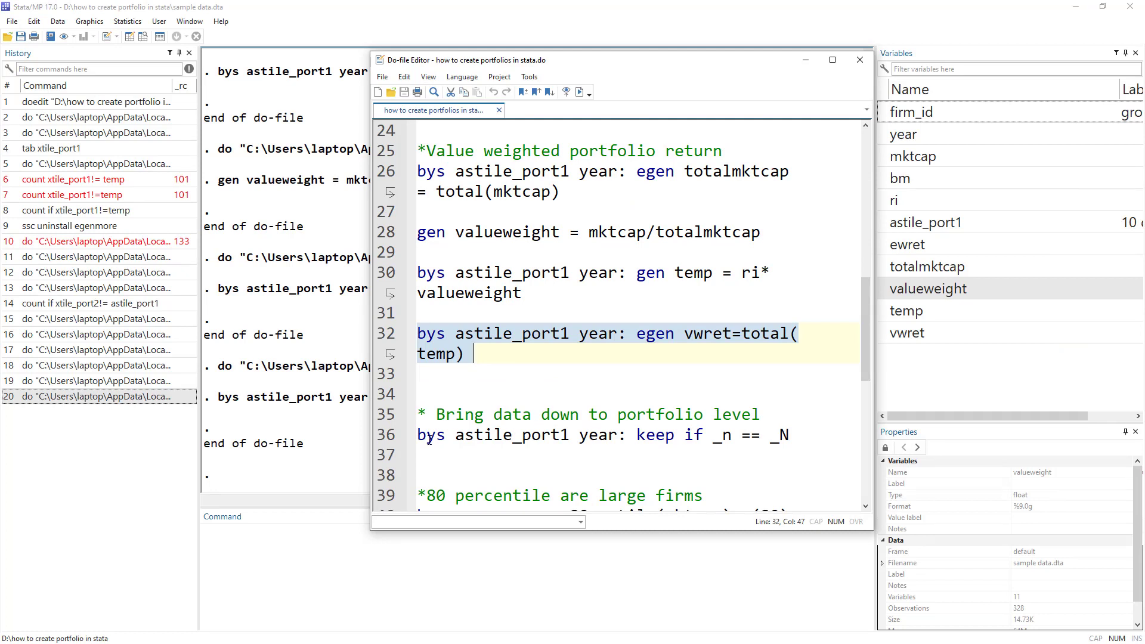
Run line 36, 'bys astile_port1 year: keep if _n == _N', keeping one row per portfolio-year.
{"action": "left_click_drag", "start_coordinate": [455, 435], "coordinate": [570, 435]}
{"action": "double_click", "coordinate": [591, 436]}
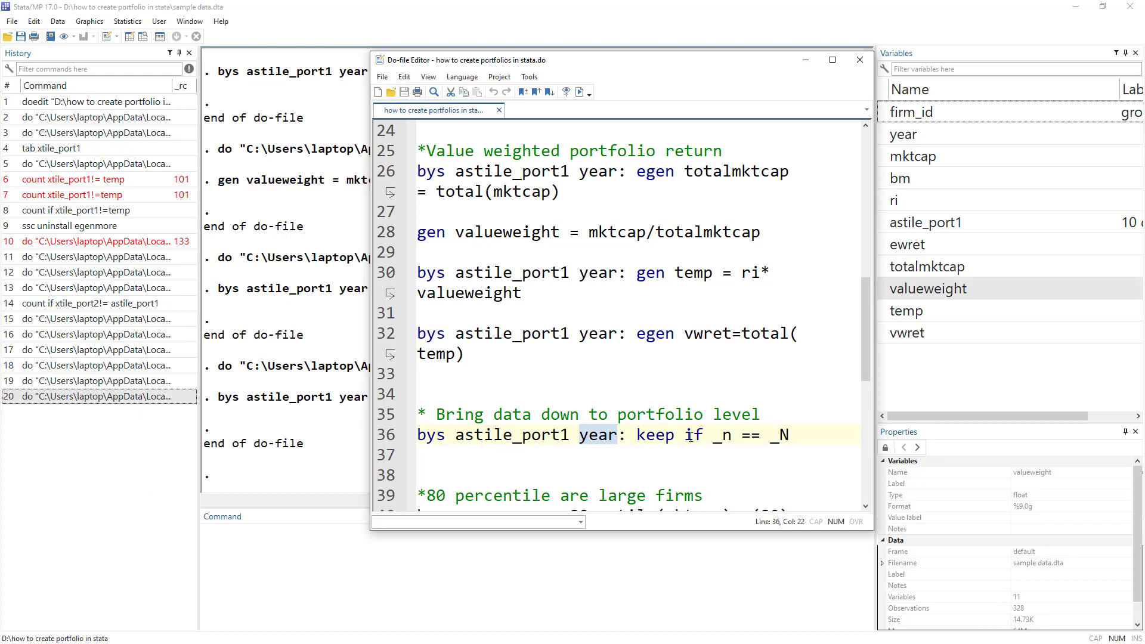
{"action": "left_click", "coordinate": [392, 435]}
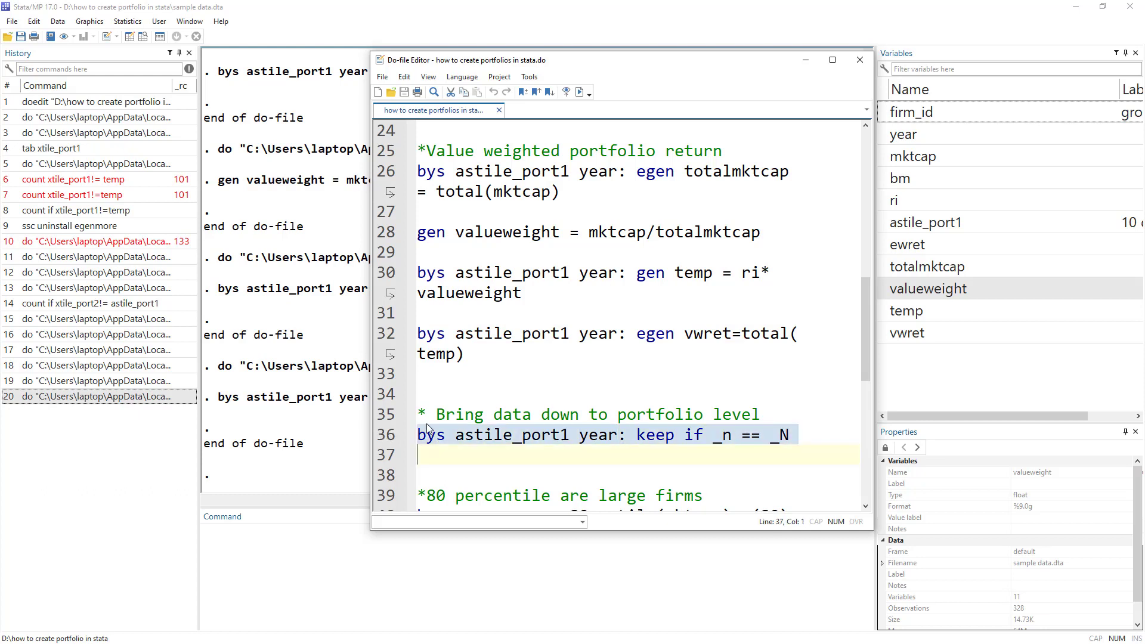
{"action": "left_click", "coordinate": [579, 91]}
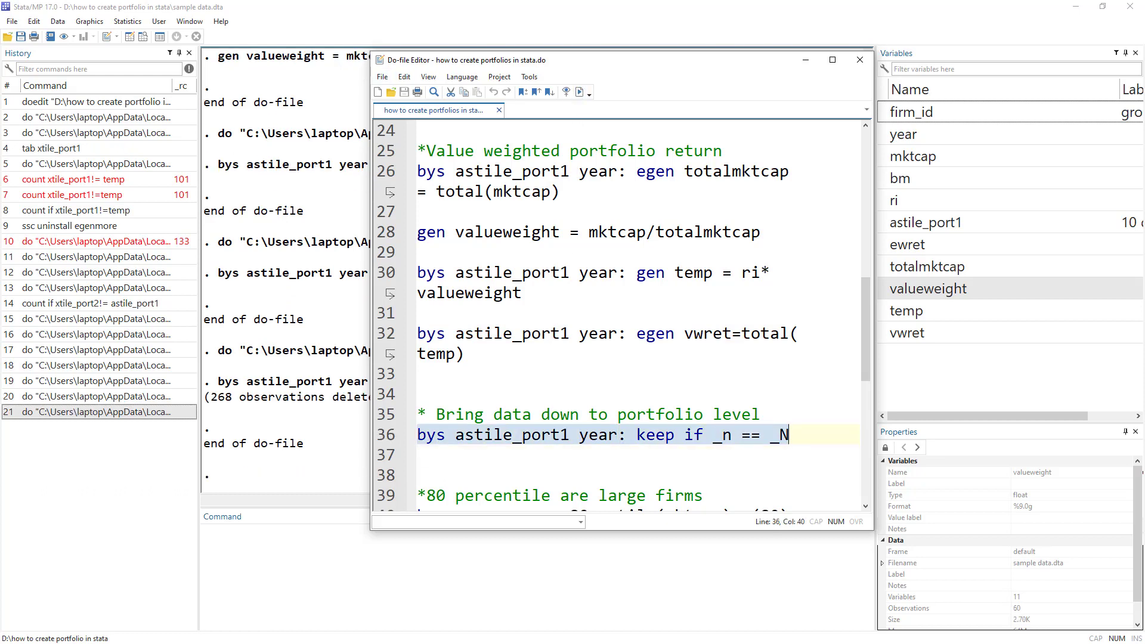
Scroll through the 60 remaining rows and mark portfolio 1's six years.
{"action": "key", "text": "alt+Tab"}
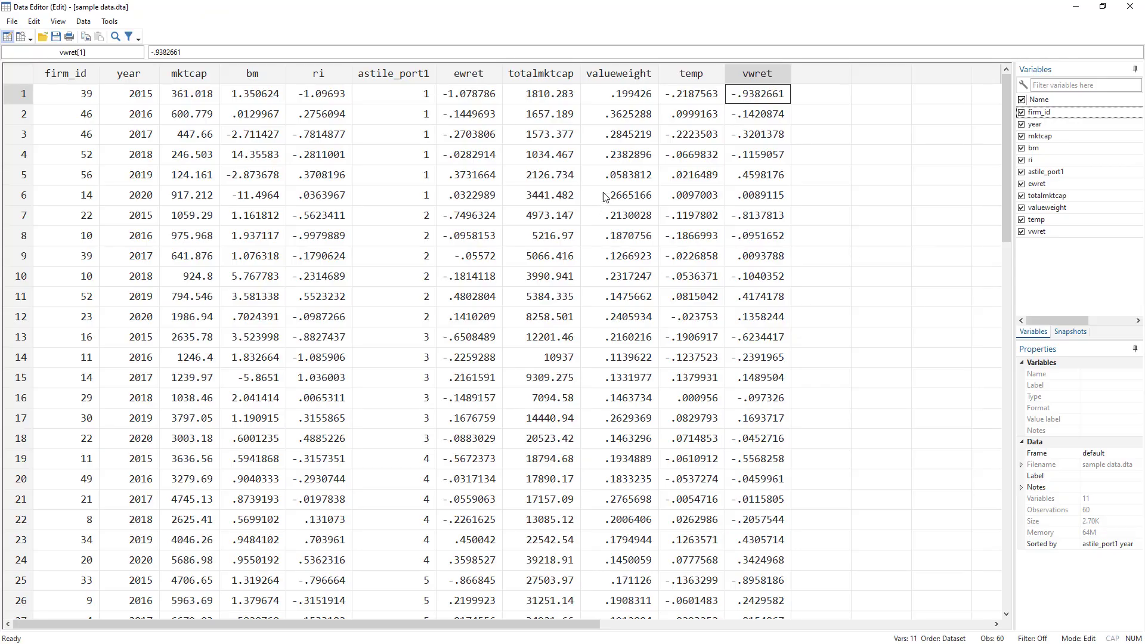
{"action": "scroll", "coordinate": [679, 161], "scroll_direction": "down", "scroll_amount": 10}
{"action": "scroll", "coordinate": [685, 169], "scroll_direction": "down", "scroll_amount": 7}
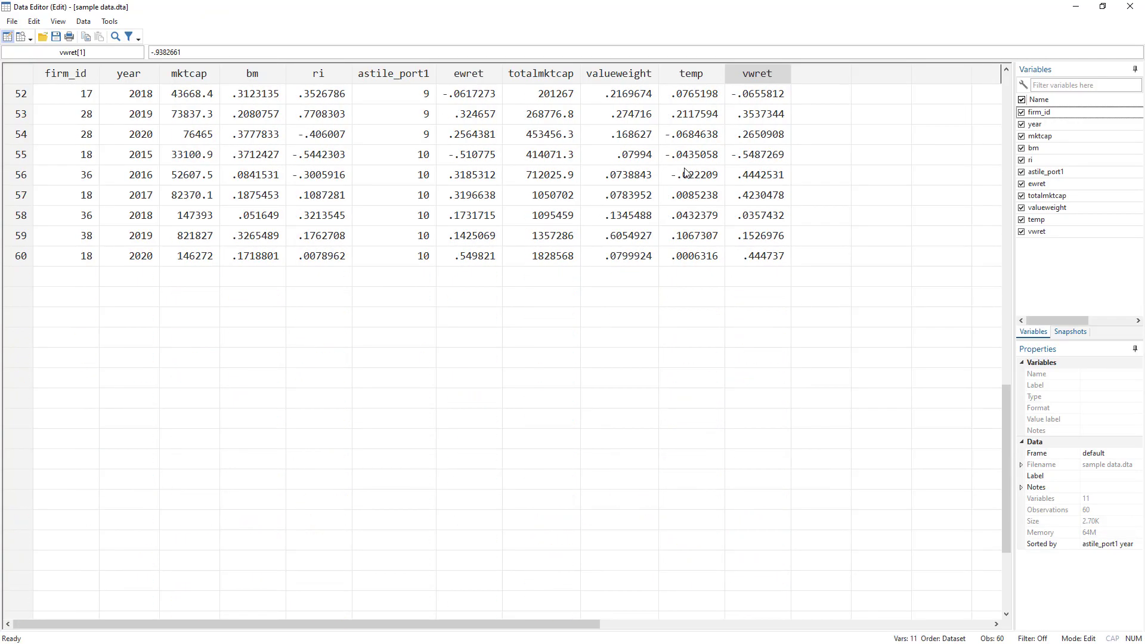
{"action": "left_click_drag", "start_coordinate": [1006, 451], "coordinate": [982, 95]}
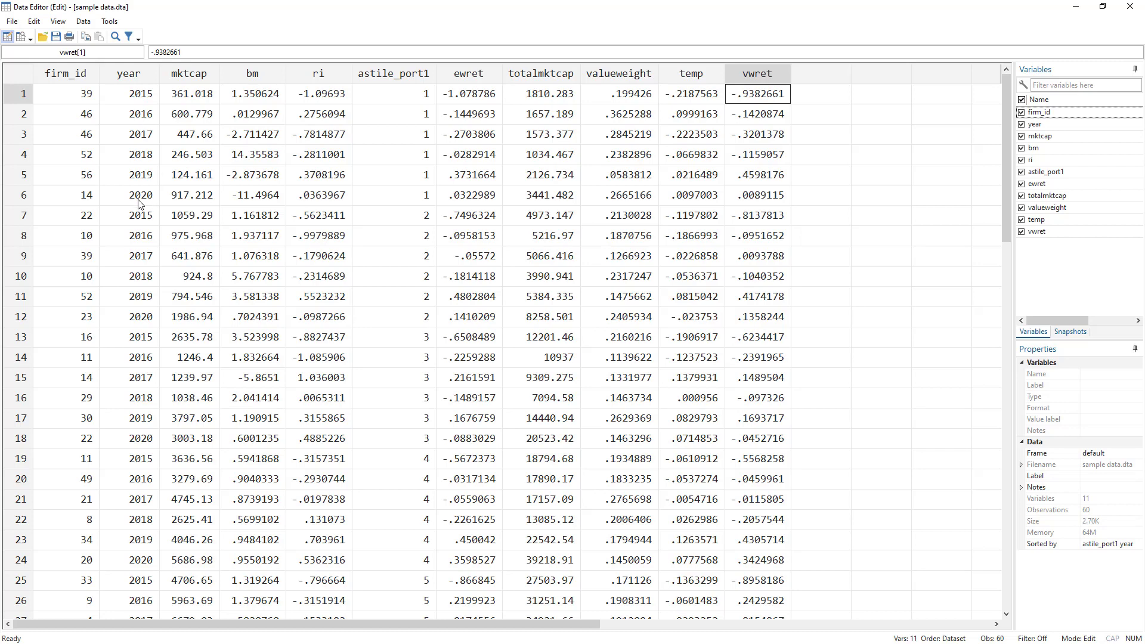
{"action": "left_click_drag", "start_coordinate": [141, 200], "coordinate": [133, 88]}
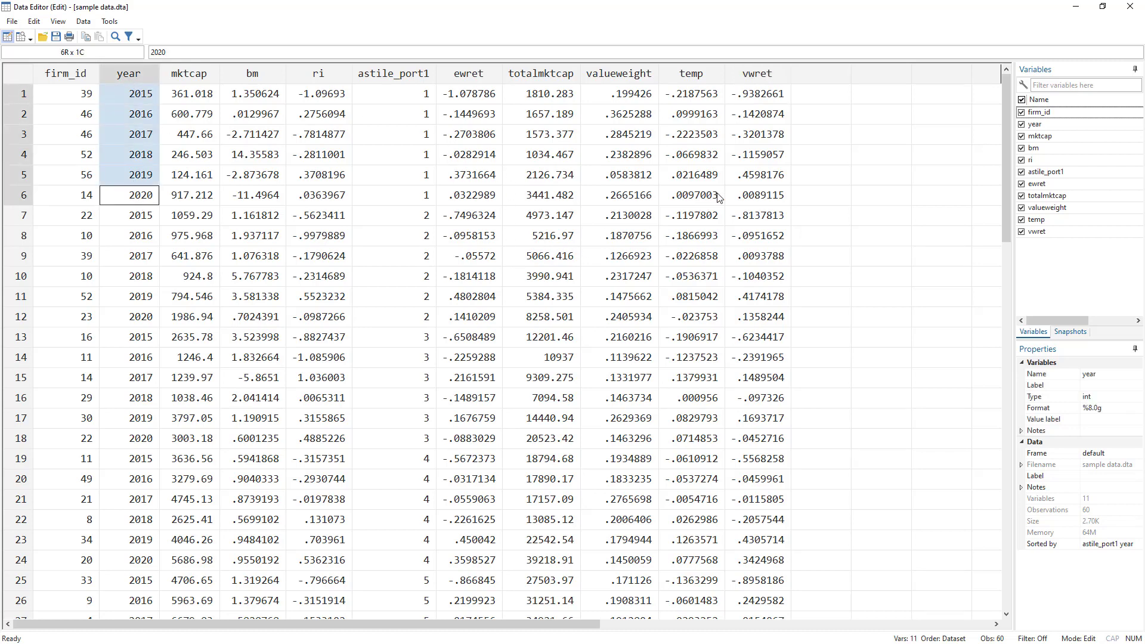
Check ewret and vwret in the first rows and where portfolios 2 and 3 begin, then close the data.
{"action": "left_click", "coordinate": [477, 94]}
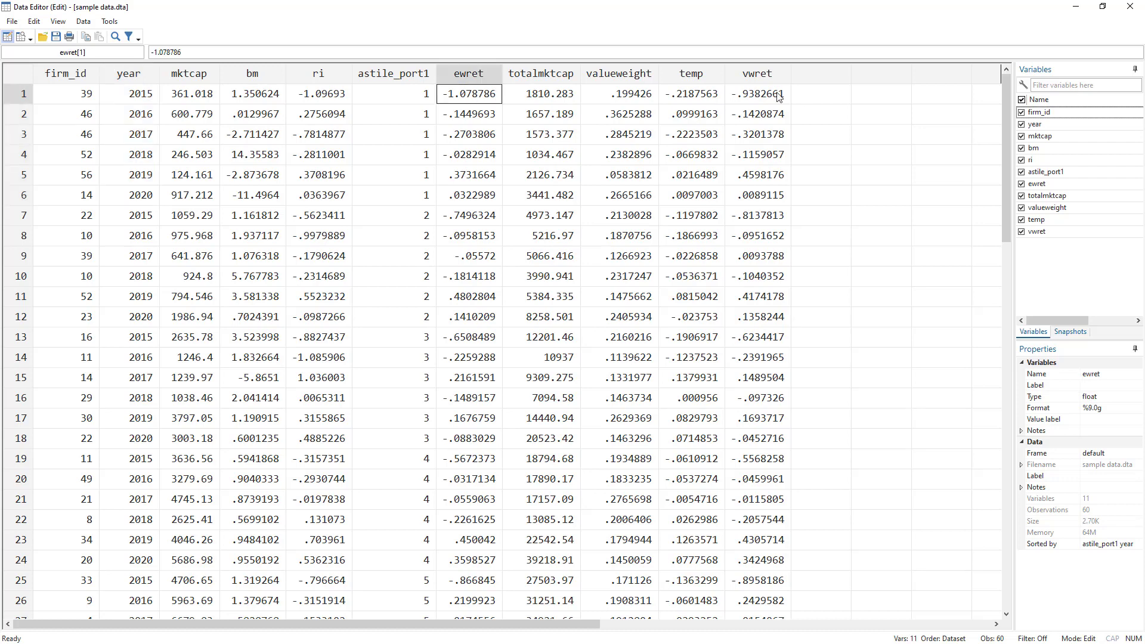
{"action": "left_click", "coordinate": [750, 92]}
{"action": "left_click", "coordinate": [474, 119]}
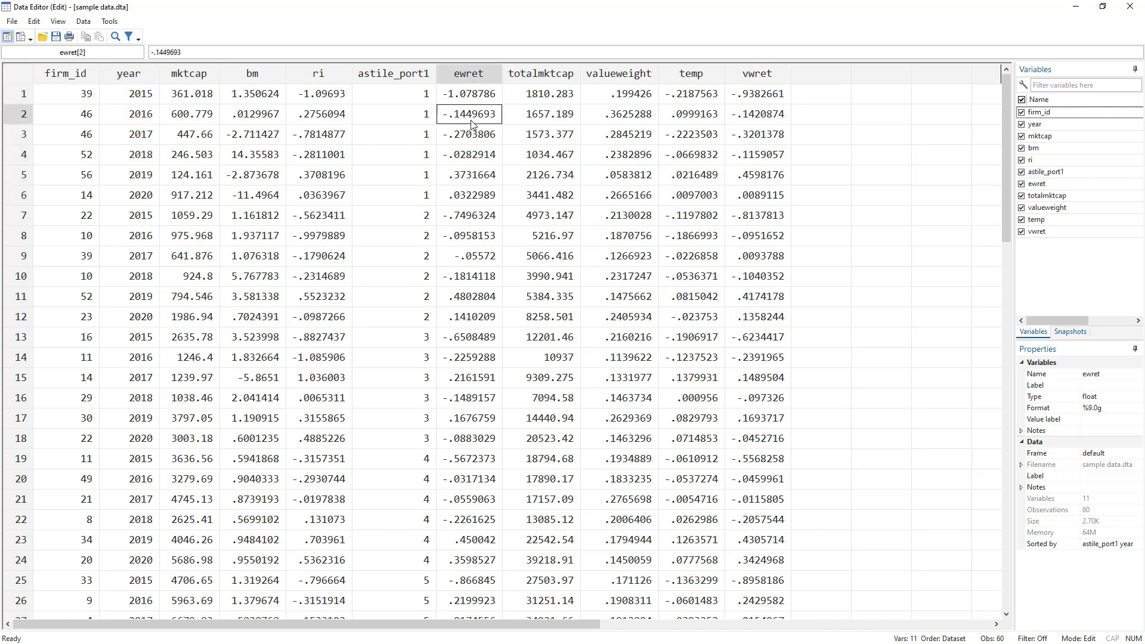
{"action": "left_click", "coordinate": [419, 111]}
{"action": "left_click", "coordinate": [143, 102]}
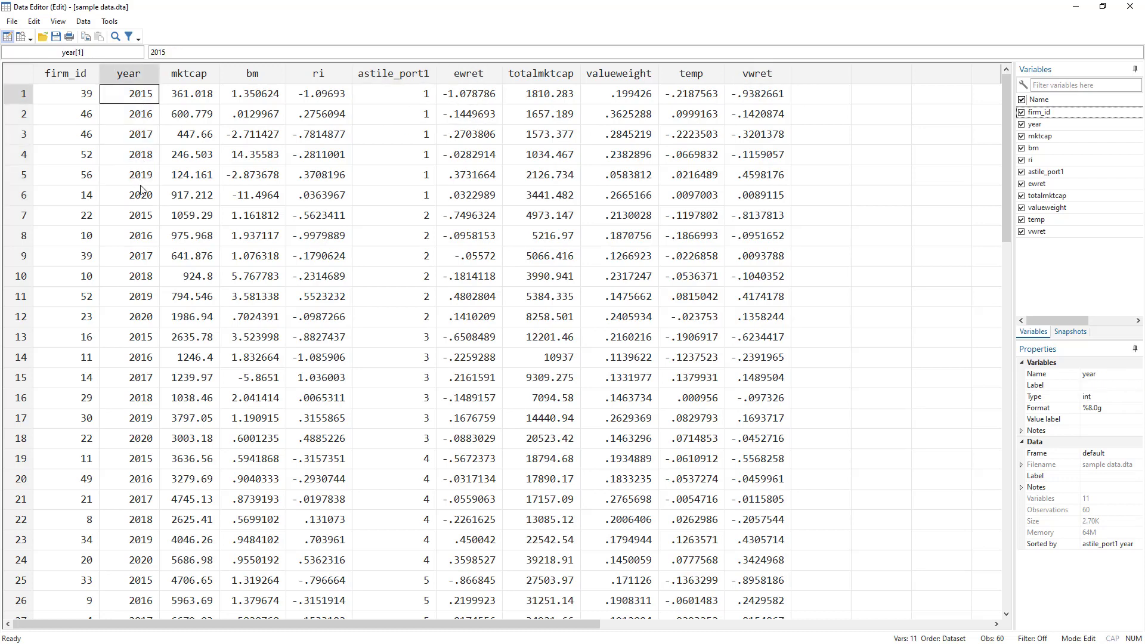
{"action": "left_click", "coordinate": [421, 224]}
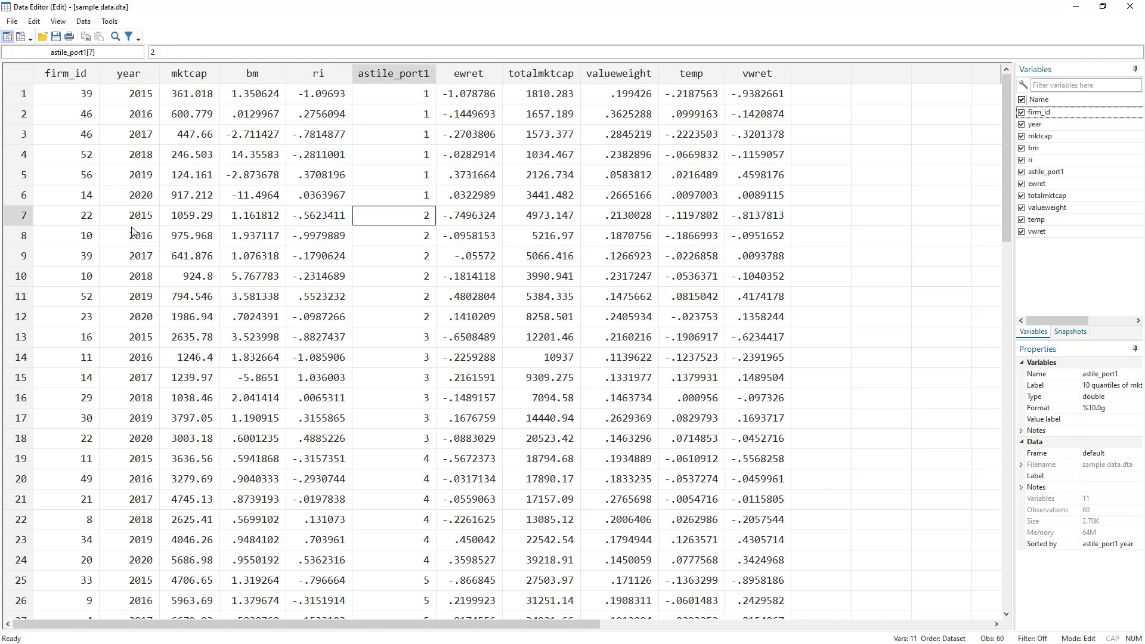
{"action": "left_click", "coordinate": [413, 341]}
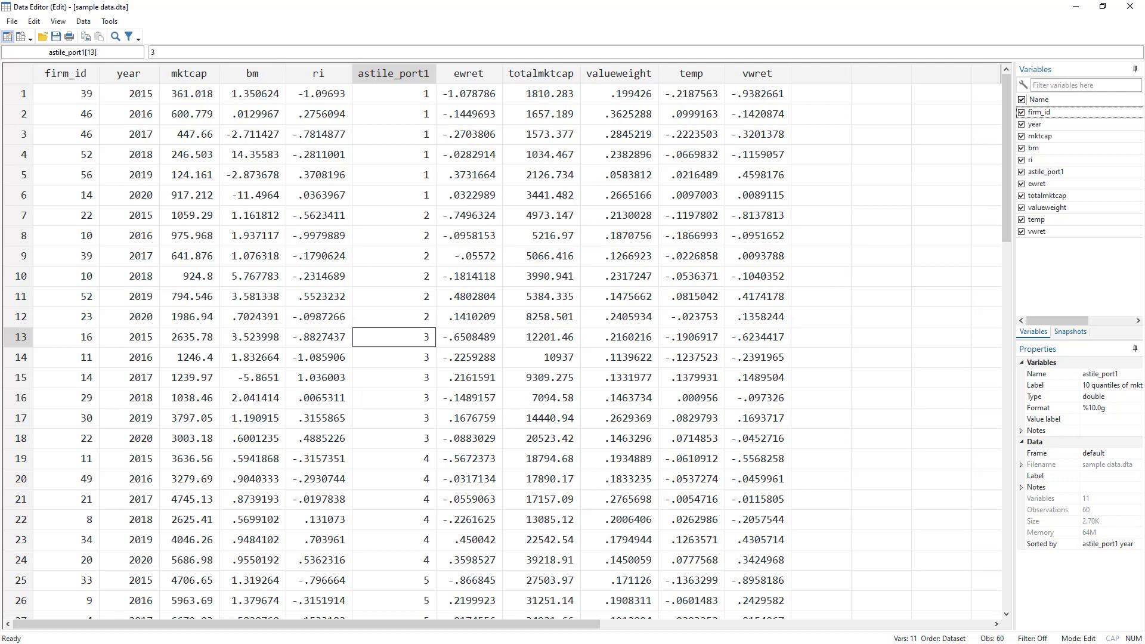
{"action": "key", "text": "alt+Tab"}
{"action": "key", "text": "alt+Tab"}
{"action": "scroll", "coordinate": [550, 332], "scroll_direction": "down", "scroll_amount": 3}
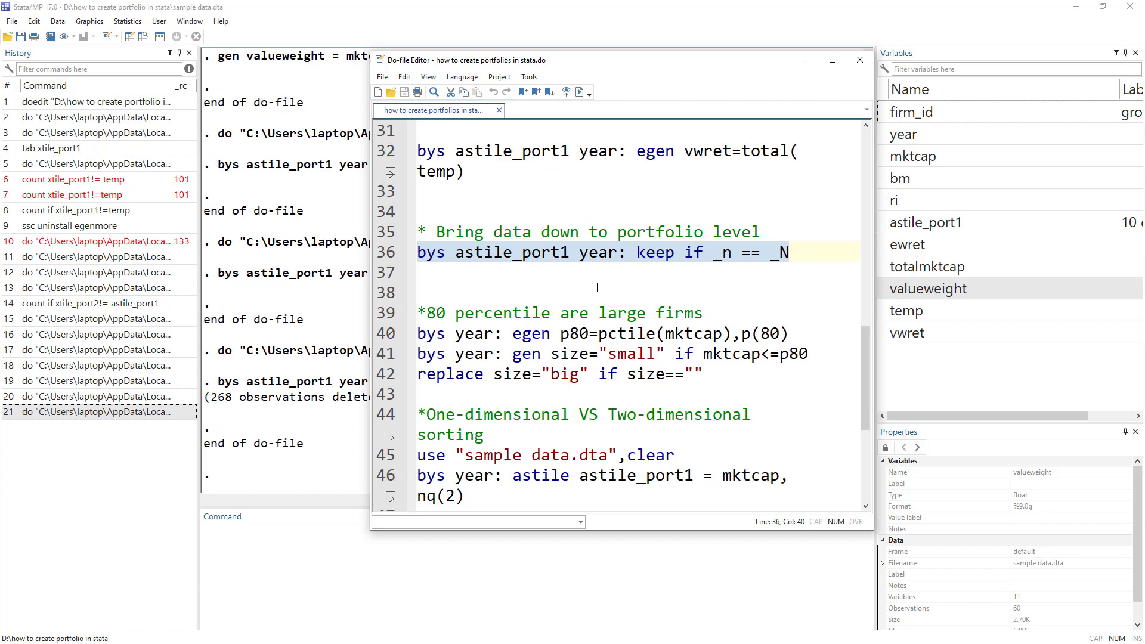
Look up help xtile, read the pctile and xtile syntax, then return to the do-file.
{"action": "scroll", "coordinate": [597, 287], "scroll_direction": "down", "scroll_amount": 1}
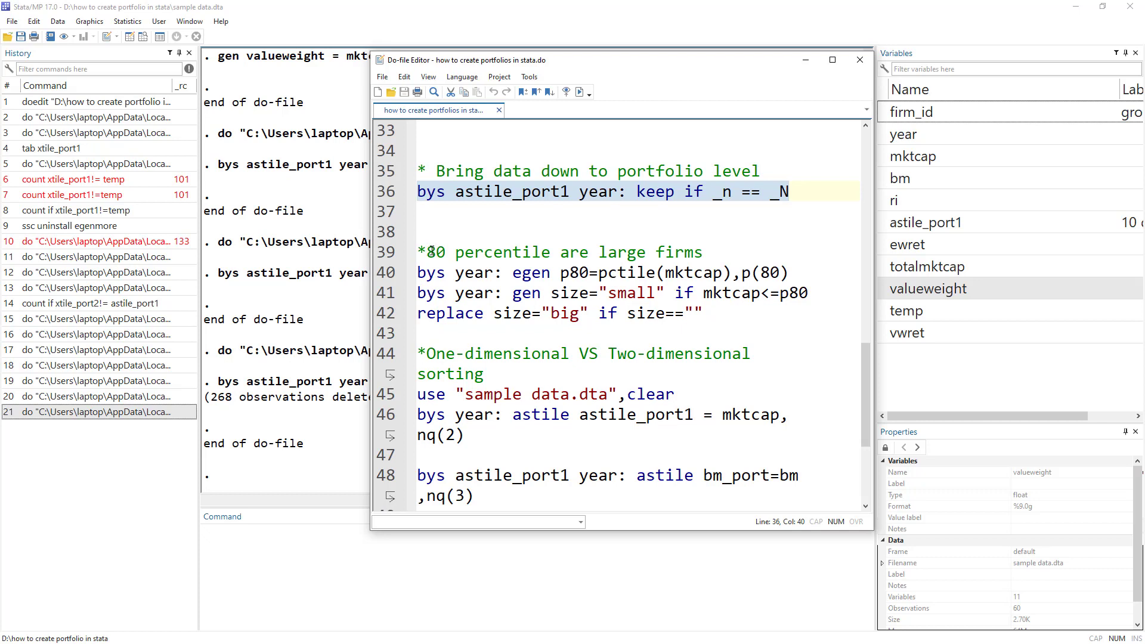
{"action": "left_click_drag", "start_coordinate": [426, 252], "coordinate": [710, 252]}
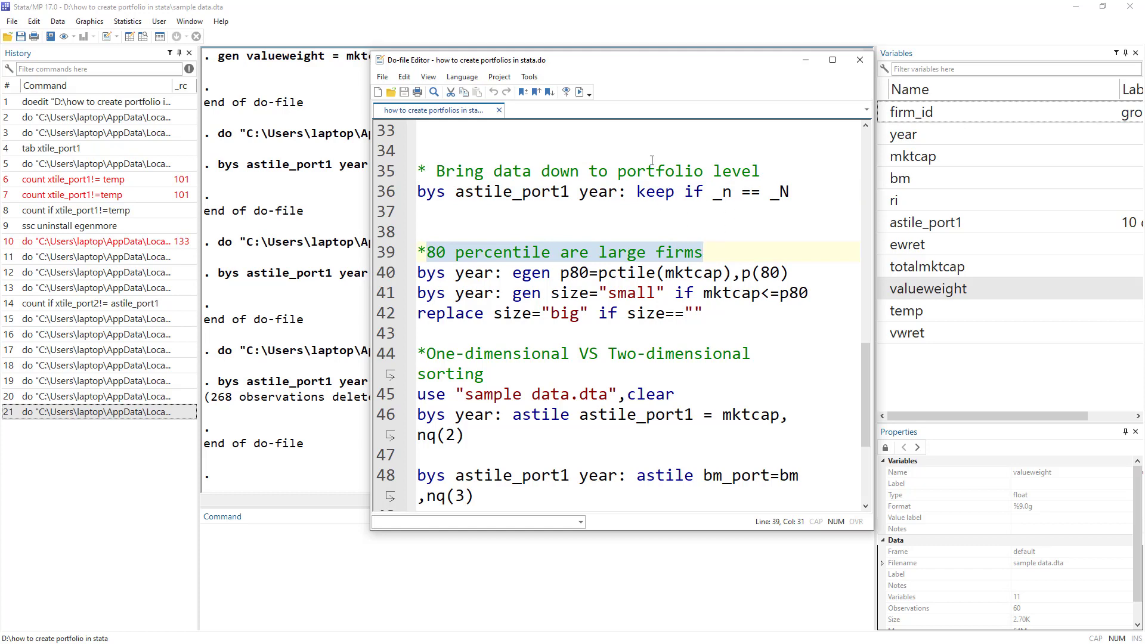
{"action": "left_click", "coordinate": [278, 553]}
{"action": "type", "text": "help xtile"}
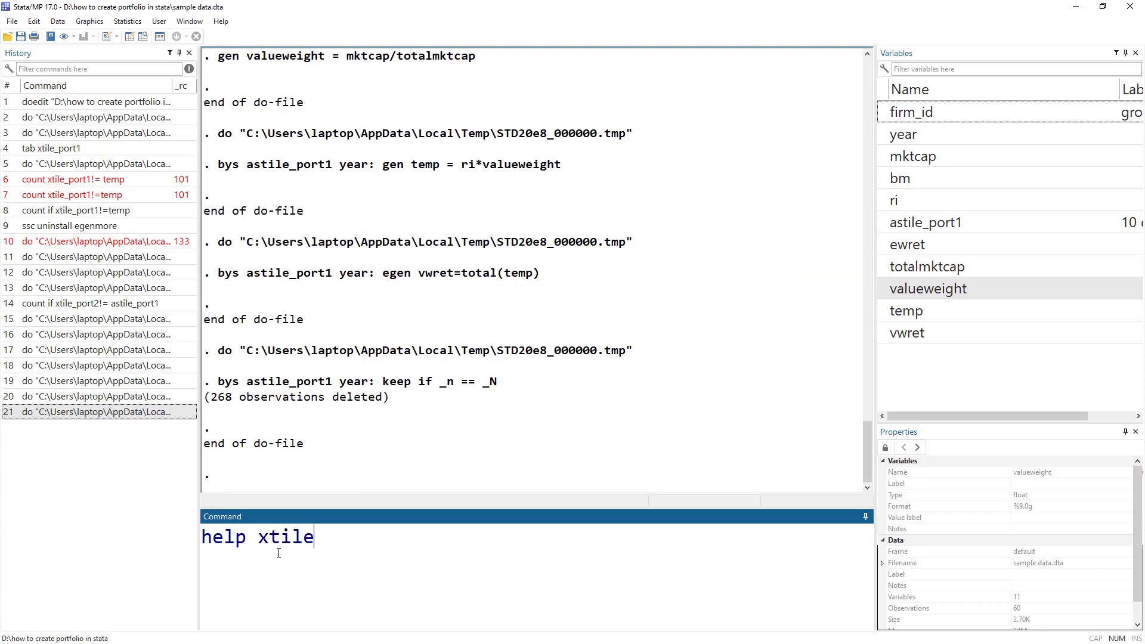
{"action": "key", "text": "Return"}
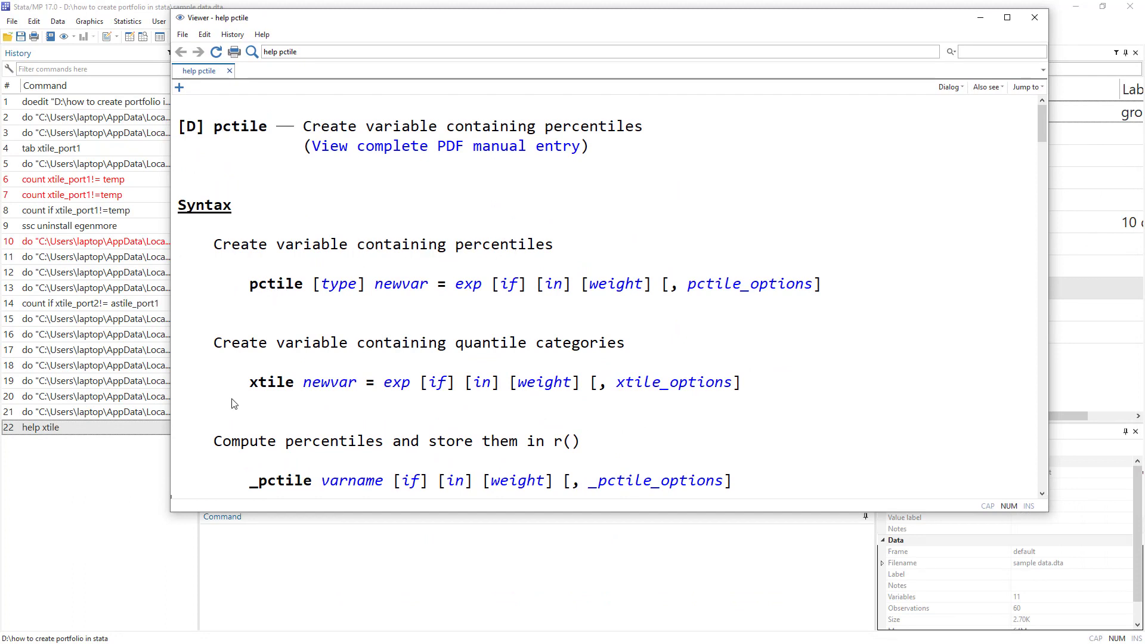
{"action": "left_click_drag", "start_coordinate": [258, 385], "coordinate": [271, 382]}
{"action": "left_click_drag", "start_coordinate": [251, 285], "coordinate": [295, 285]}
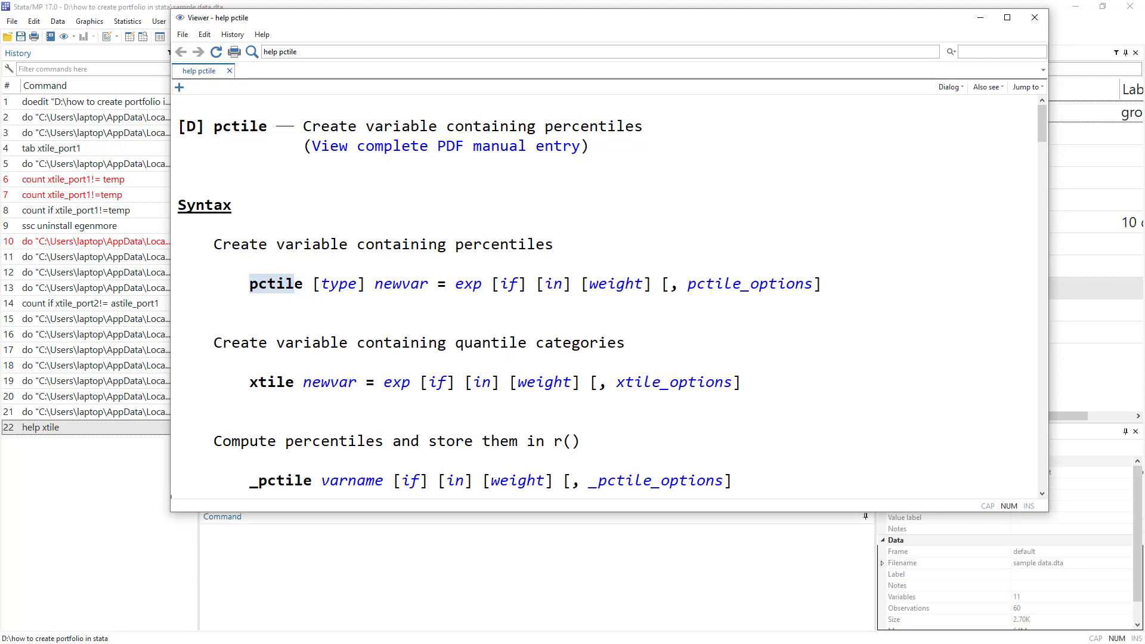
{"action": "key", "text": "alt+Tab"}
{"action": "key", "text": "alt+Tab"}
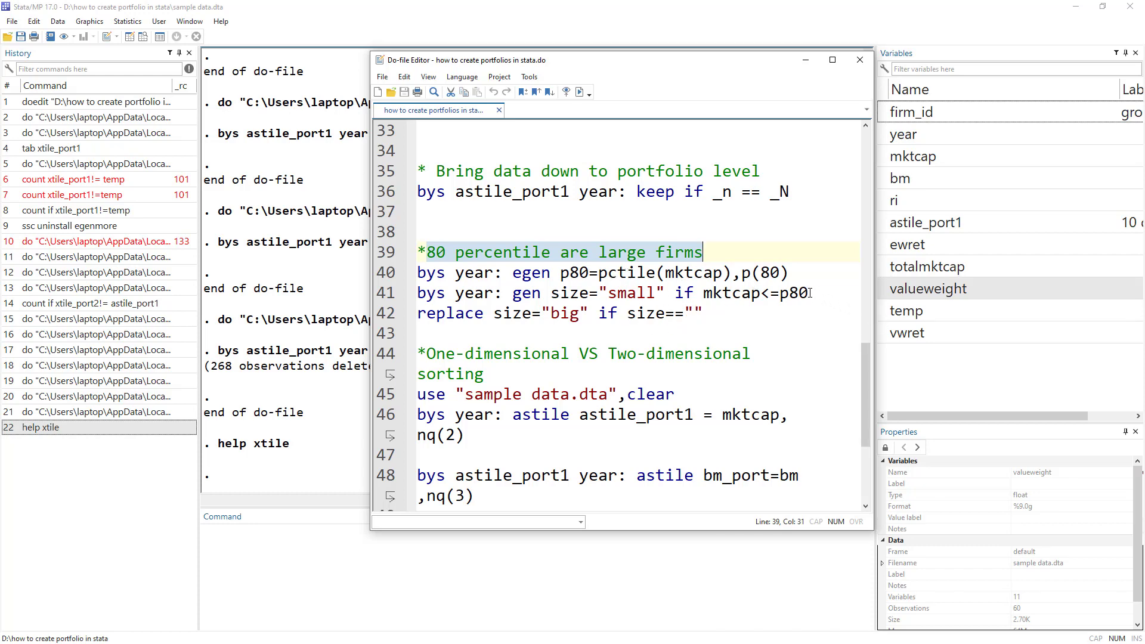
Walk through line 40, bys year: egen p80=pctile(mktcap),p(80), term by term.
{"action": "left_click_drag", "start_coordinate": [810, 292], "coordinate": [780, 293]}
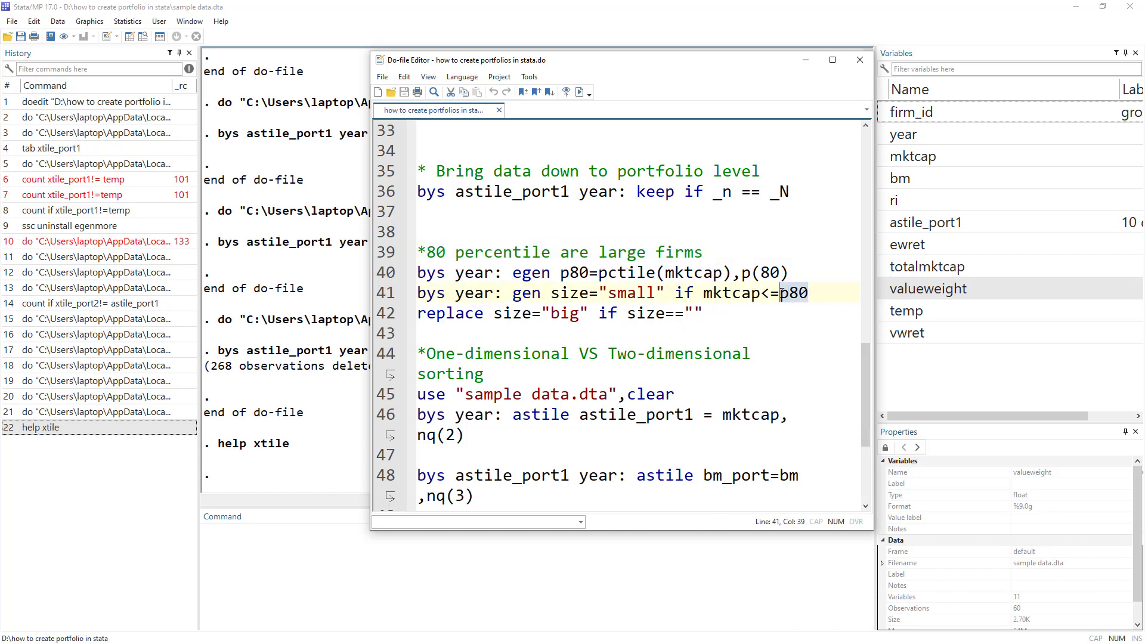
{"action": "double_click", "coordinate": [640, 291]}
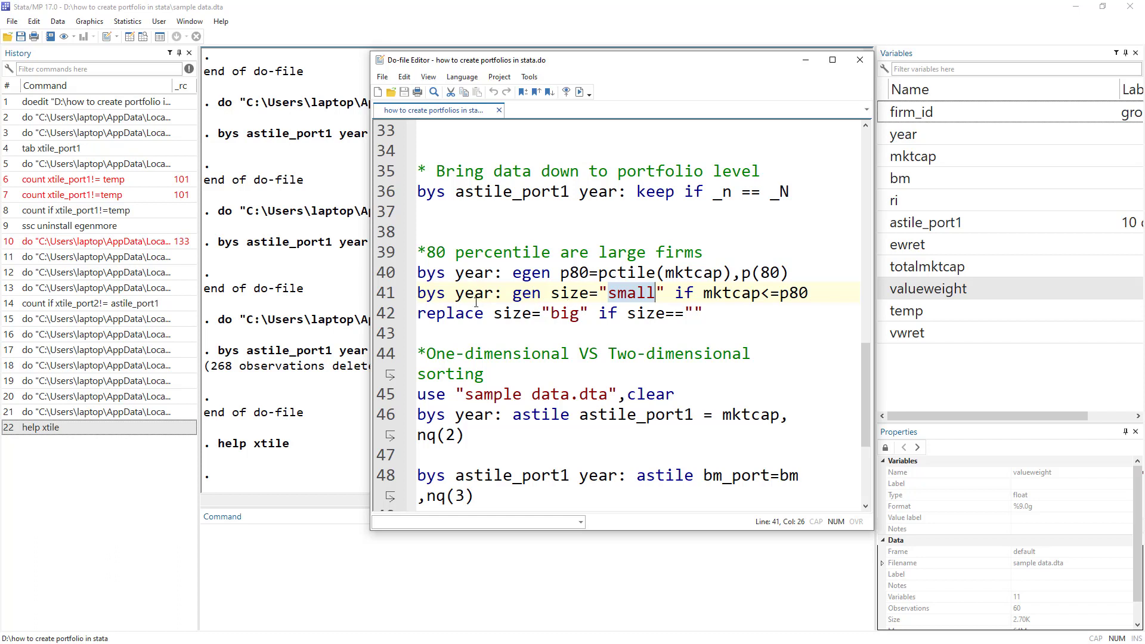
{"action": "double_click", "coordinate": [428, 275]}
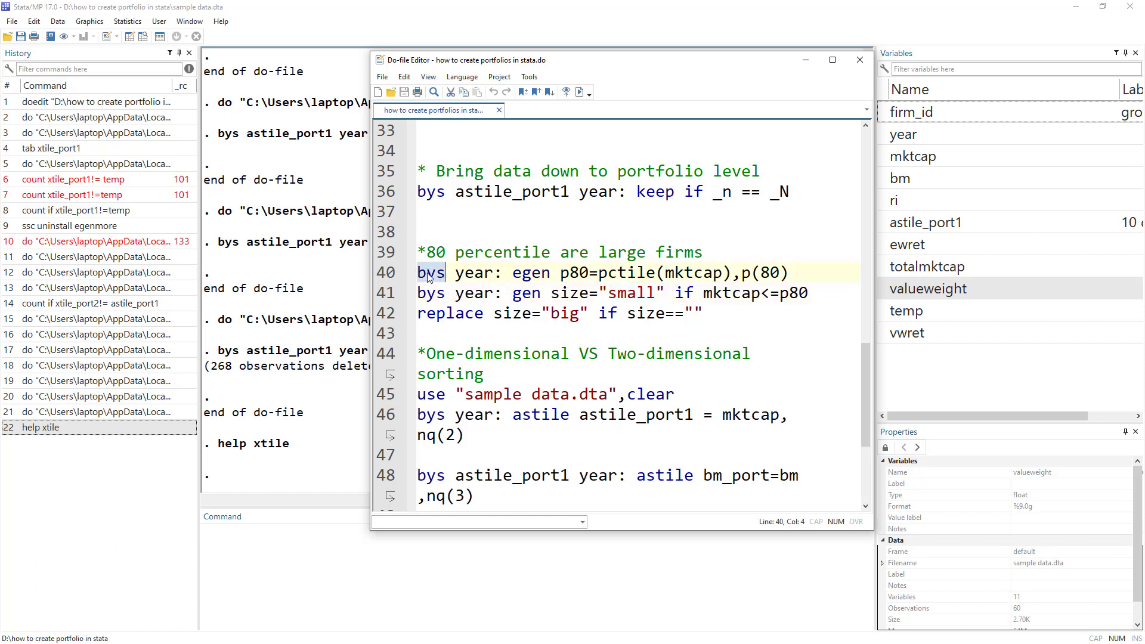
{"action": "double_click", "coordinate": [474, 272]}
{"action": "double_click", "coordinate": [527, 274]}
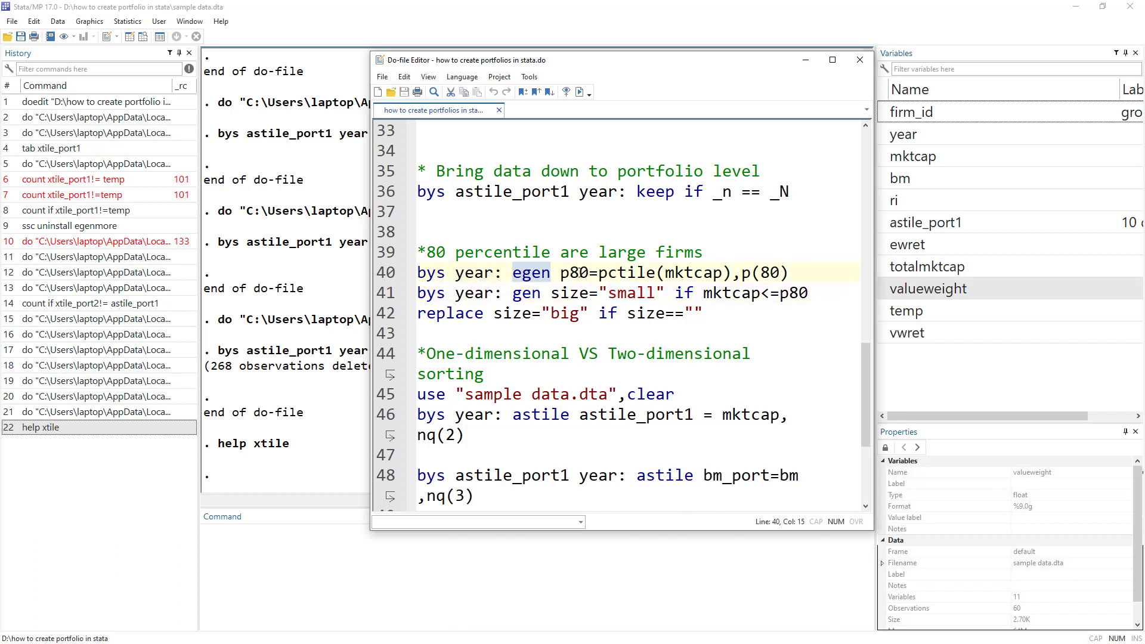
{"action": "double_click", "coordinate": [574, 273]}
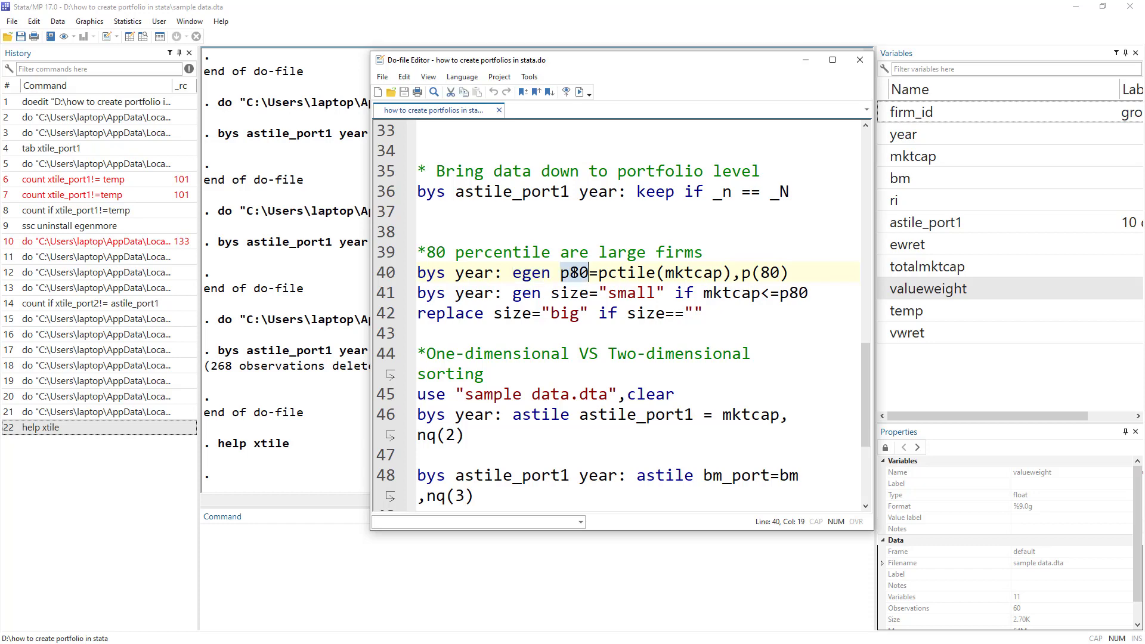
{"action": "double_click", "coordinate": [620, 272]}
{"action": "double_click", "coordinate": [691, 273]}
{"action": "left_click_drag", "start_coordinate": [788, 273], "coordinate": [743, 272]}
Run line 40 to create p80 and confirm it stays 23882.78 across the 2015 rows.
{"action": "left_click", "coordinate": [387, 273]}
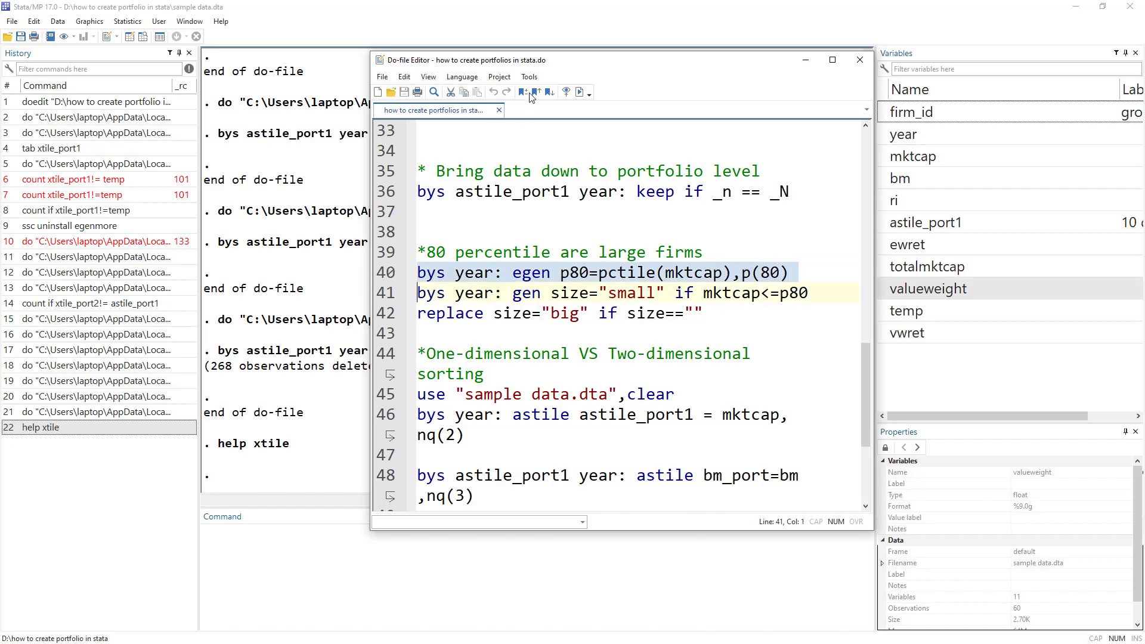
{"action": "left_click", "coordinate": [579, 92]}
{"action": "left_click", "coordinate": [130, 37]}
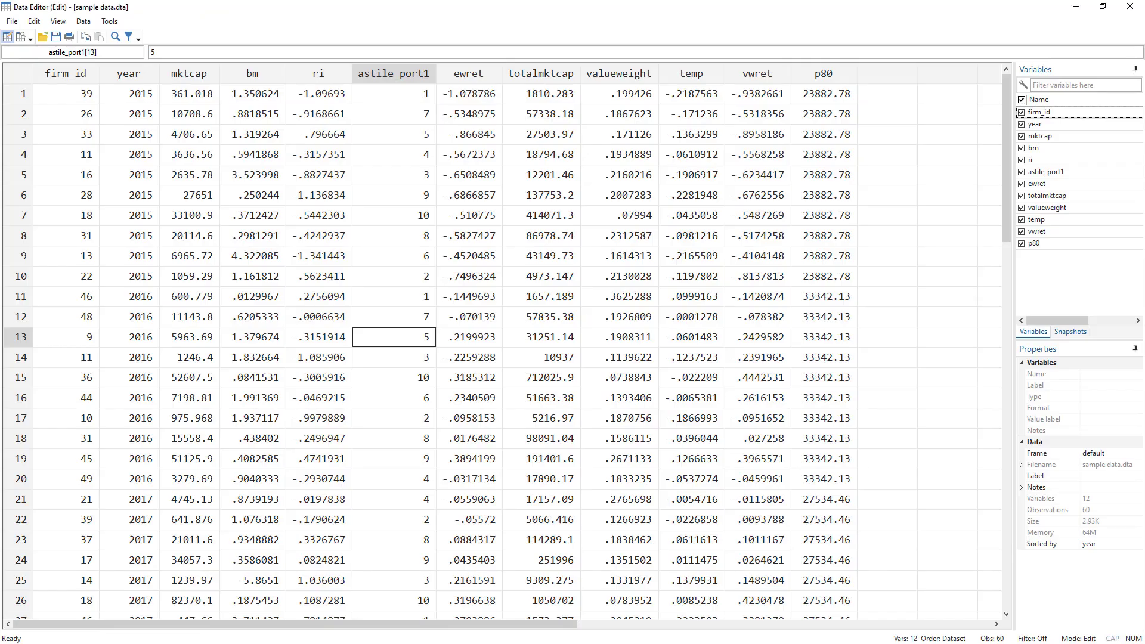
{"action": "left_click", "coordinate": [838, 95]}
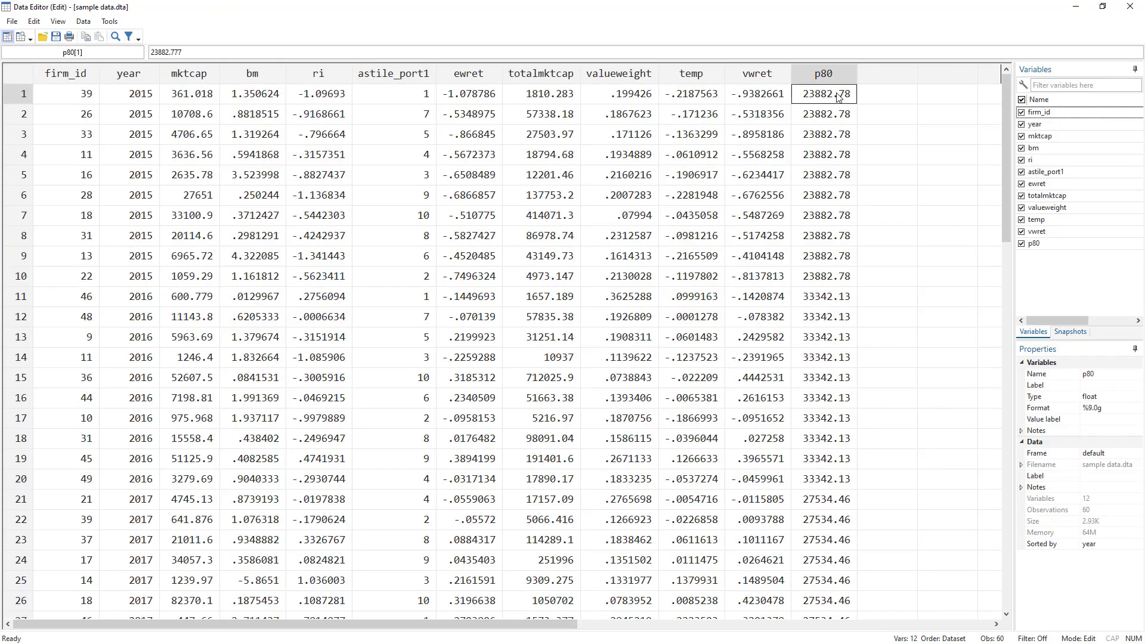
{"action": "left_click_drag", "start_coordinate": [838, 96], "coordinate": [845, 275]}
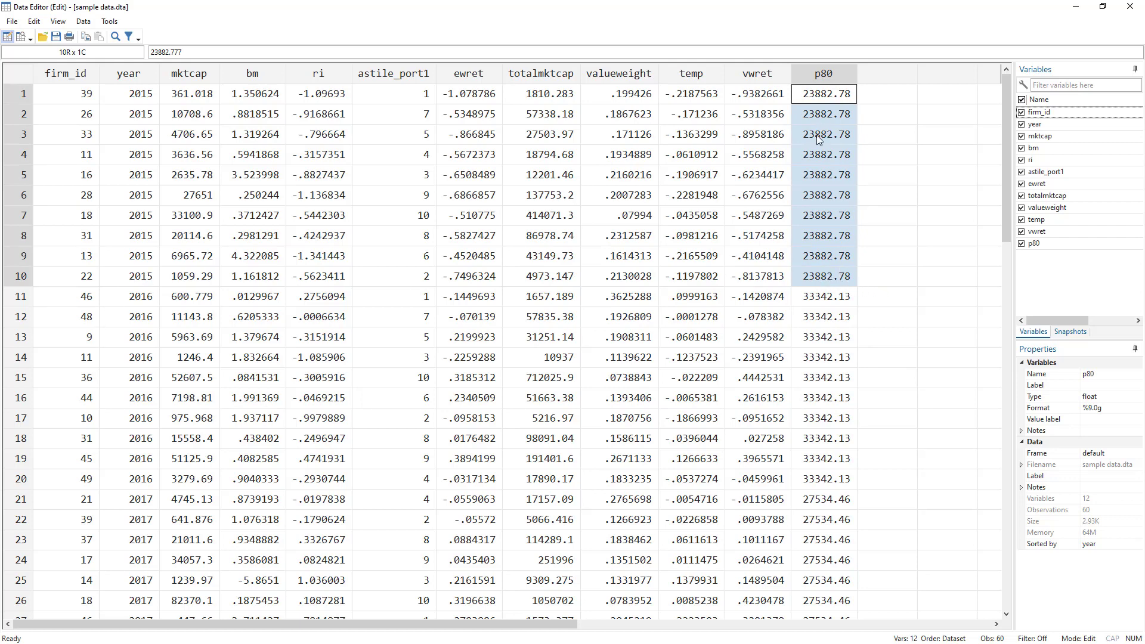
{"action": "key", "text": "alt+Tab"}
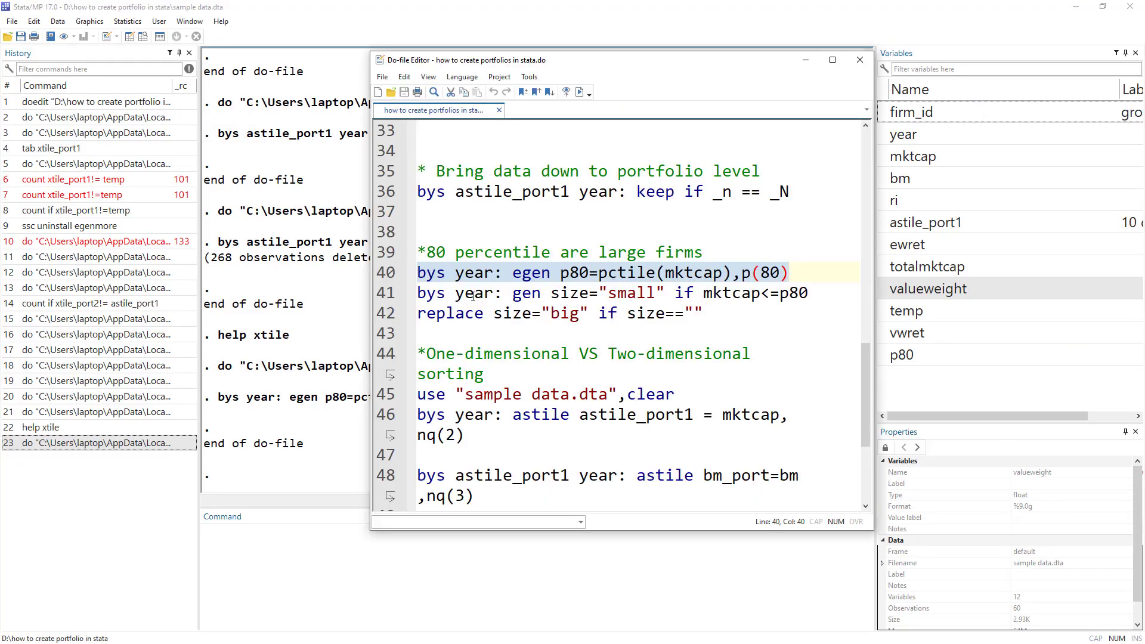
Review line 41, which generates size as small based on mktcap within each year.
{"action": "double_click", "coordinate": [430, 292]}
{"action": "double_click", "coordinate": [473, 292]}
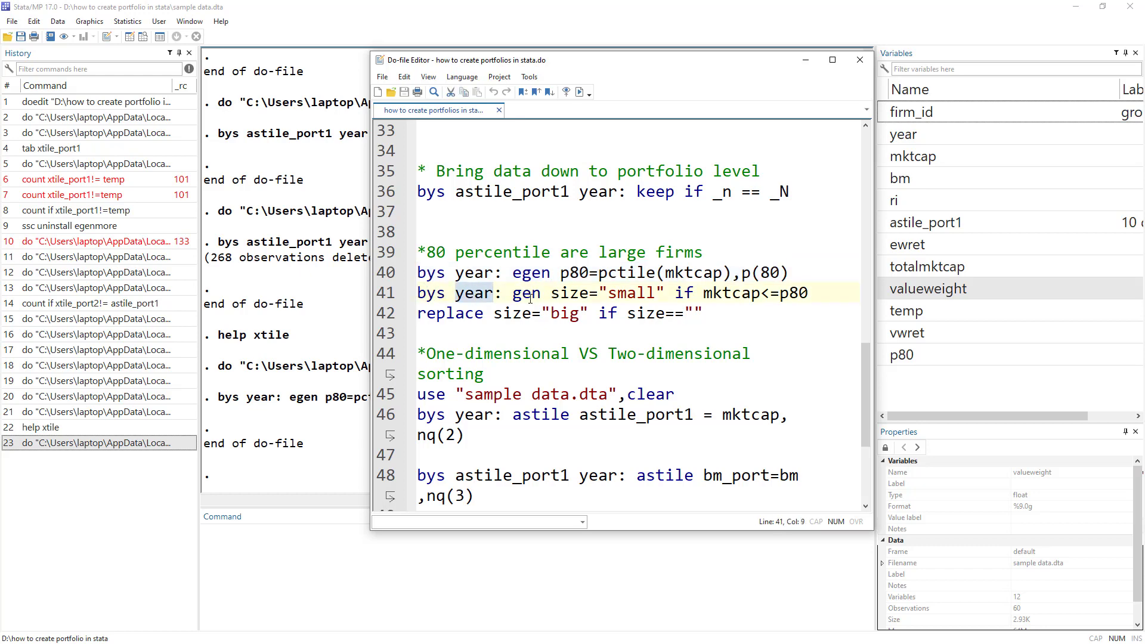
{"action": "double_click", "coordinate": [528, 292]}
{"action": "double_click", "coordinate": [569, 293]}
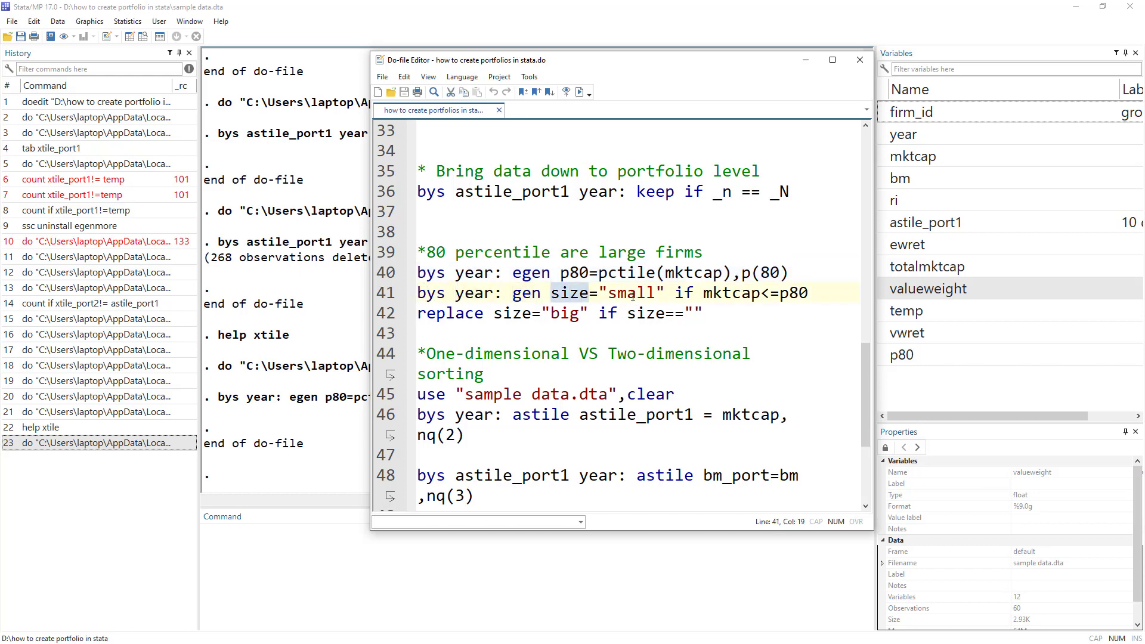
{"action": "left_click_drag", "start_coordinate": [598, 293], "coordinate": [667, 297]}
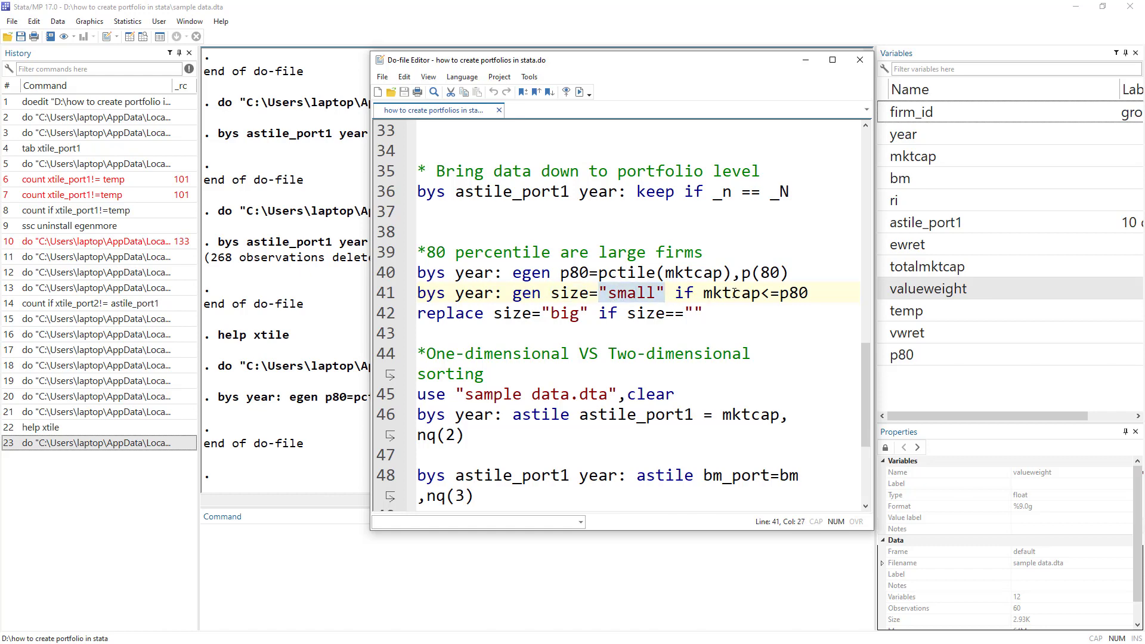
{"action": "double_click", "coordinate": [733, 293]}
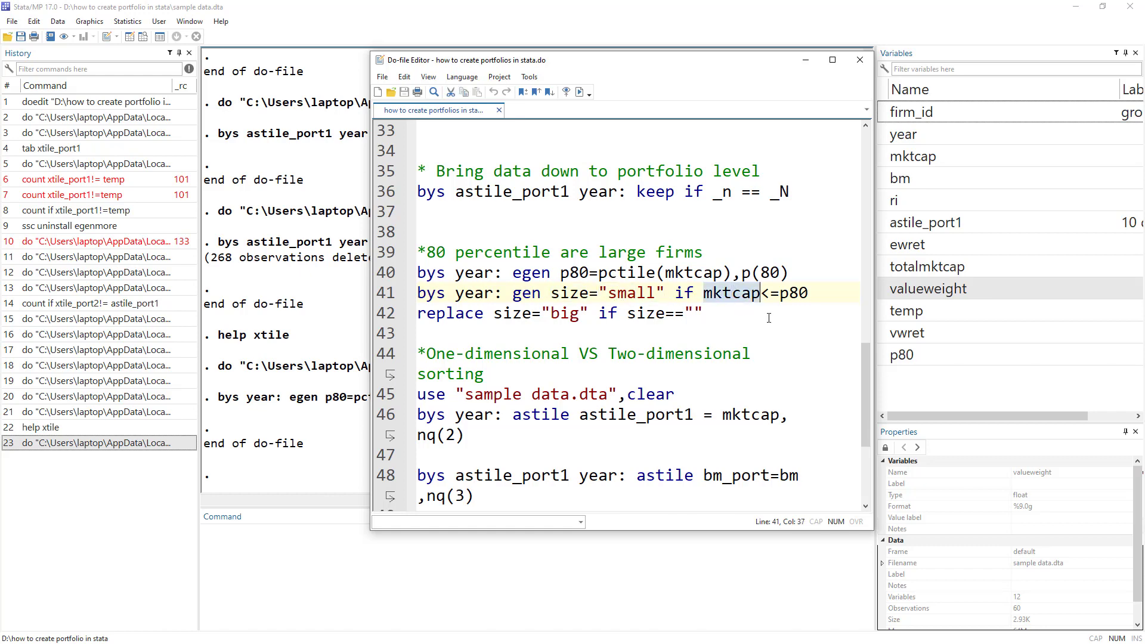
{"action": "left_click", "coordinate": [743, 269]}
Run line 41 and compare the 2015 firms labelled small with their mktcap and p80.
{"action": "left_click", "coordinate": [382, 293]}
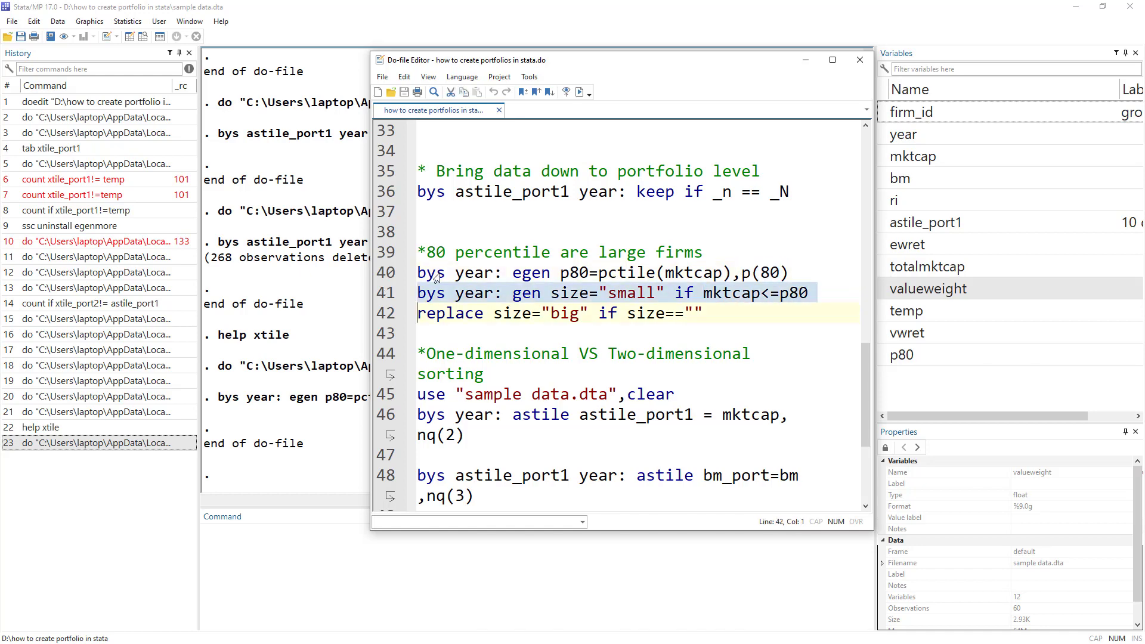
{"action": "left_click", "coordinate": [578, 92]}
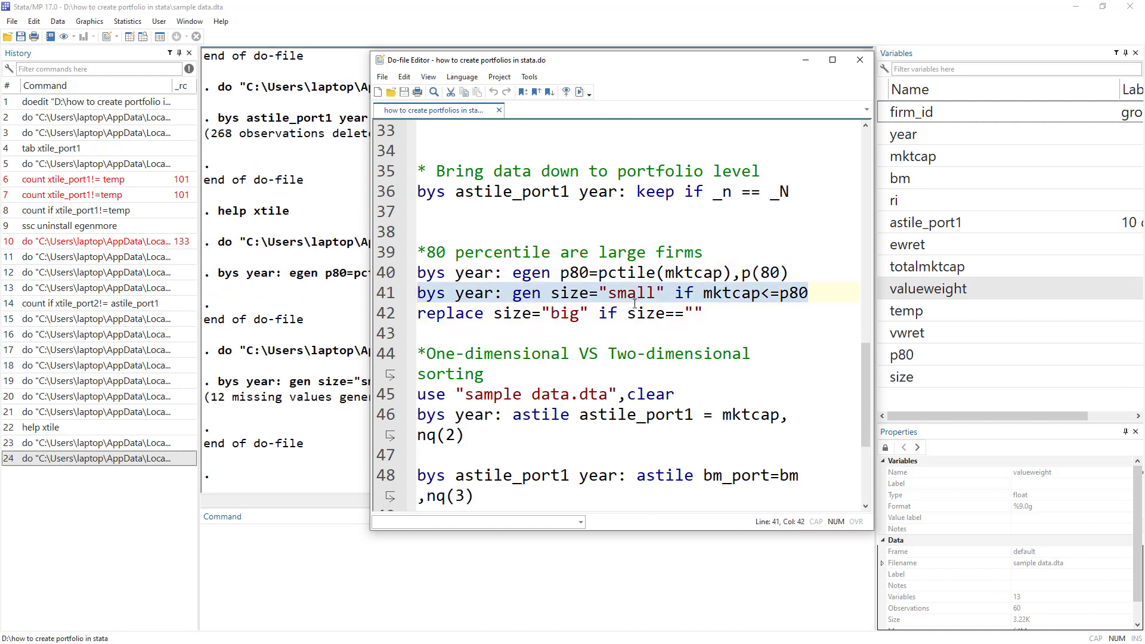
{"action": "key", "text": "ctrl+8"}
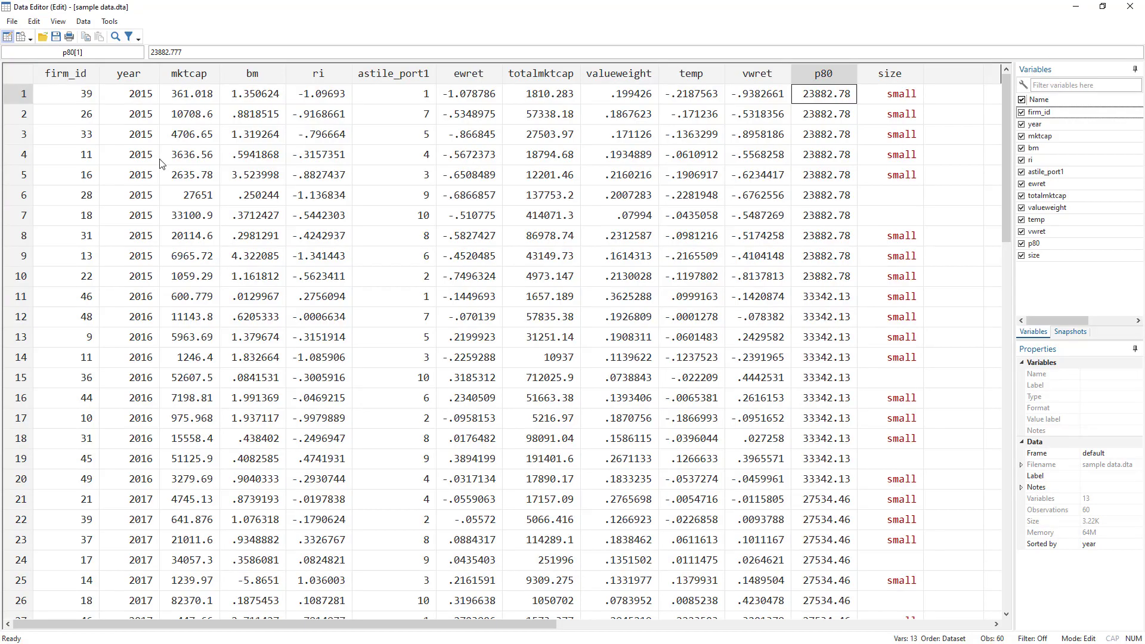
{"action": "left_click_drag", "start_coordinate": [902, 97], "coordinate": [909, 178]}
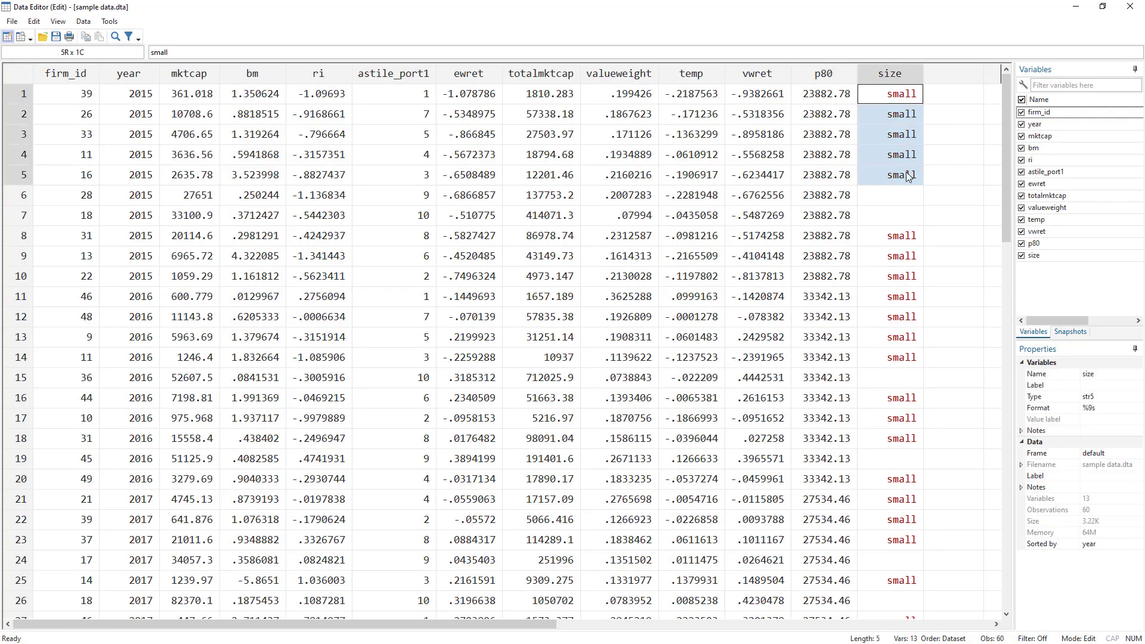
{"action": "left_click", "coordinate": [207, 93]}
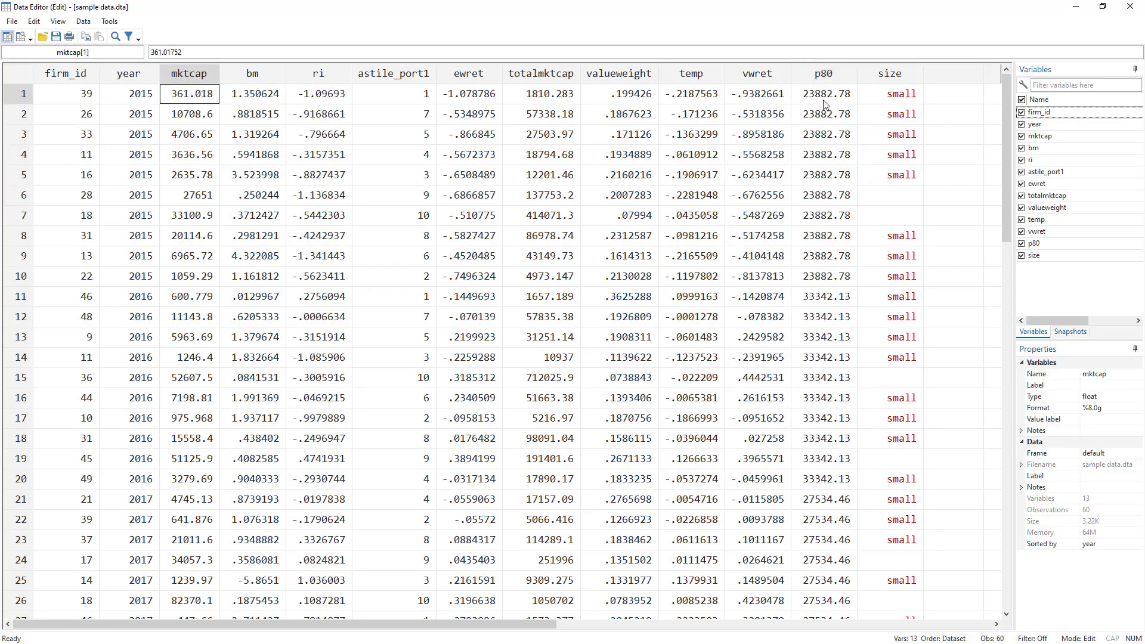
{"action": "left_click_drag", "start_coordinate": [827, 94], "coordinate": [845, 176]}
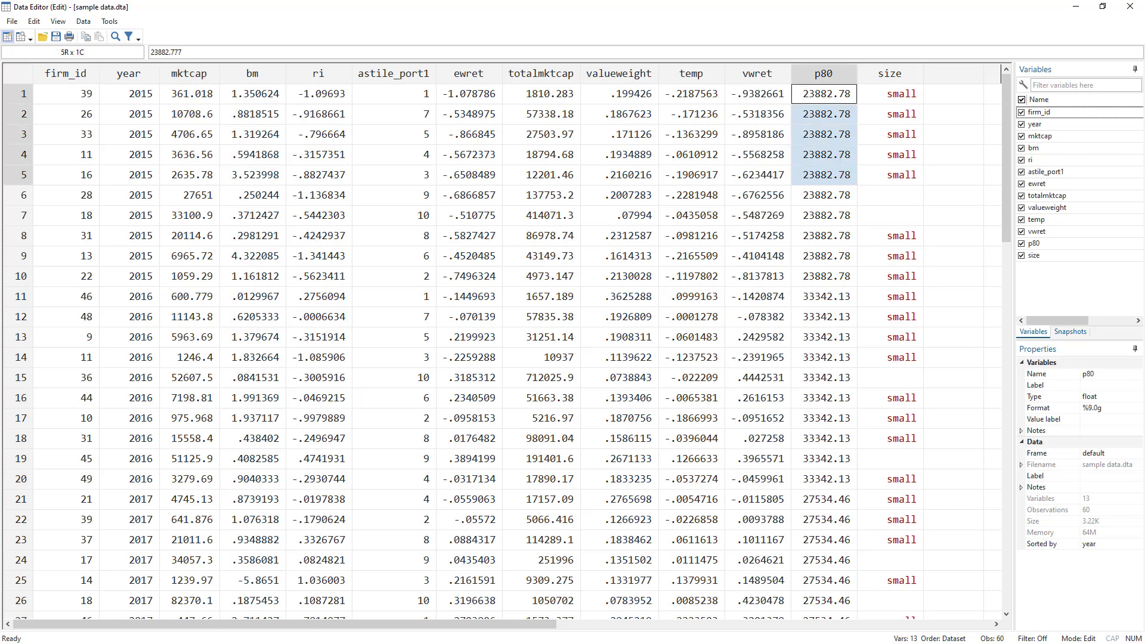
{"action": "key", "text": "alt+Tab"}
{"action": "key", "text": "alt+Tab"}
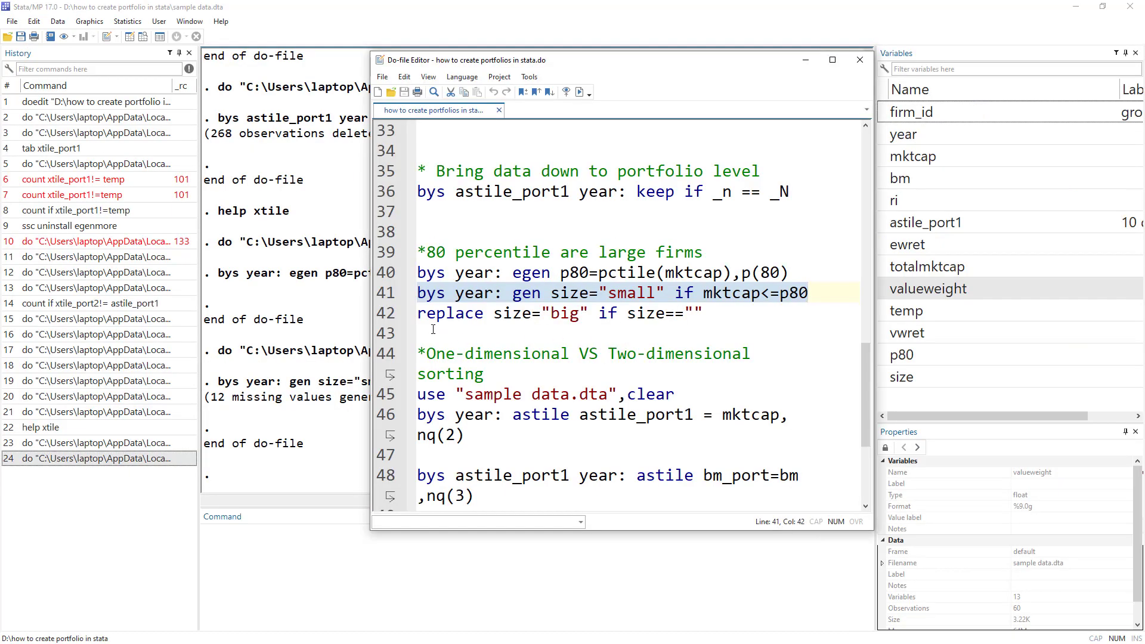
Run line 42 to label blank sizes big, checking the big entries in rows 6, 7, 15, 19 and 24.
{"action": "left_click", "coordinate": [388, 321]}
{"action": "left_click", "coordinate": [579, 92]}
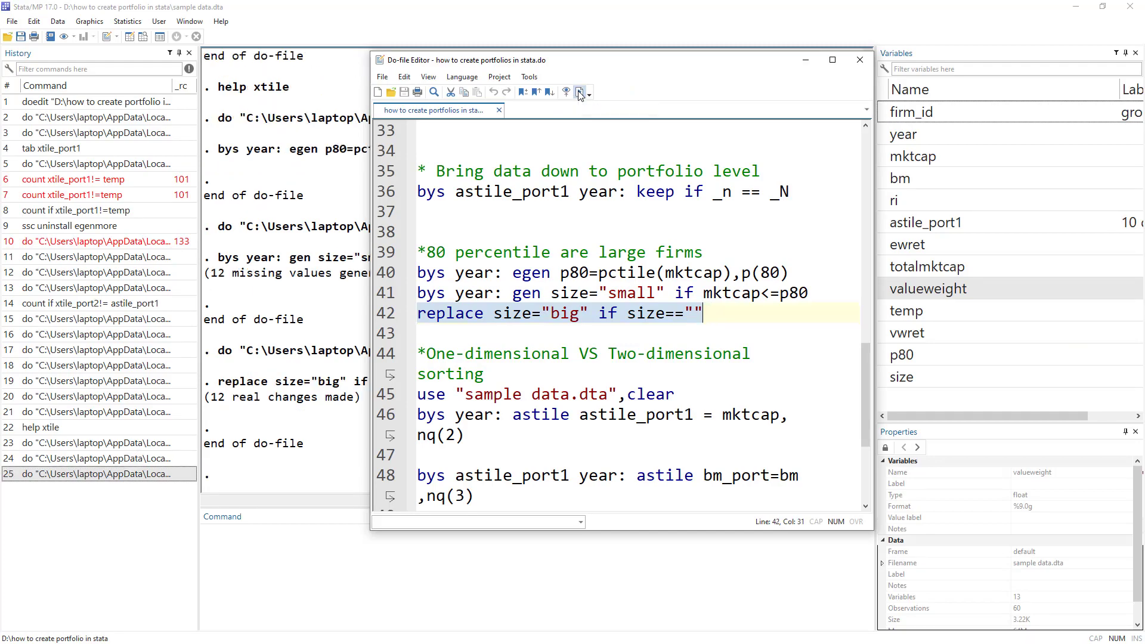
{"action": "key", "text": "alt+Tab"}
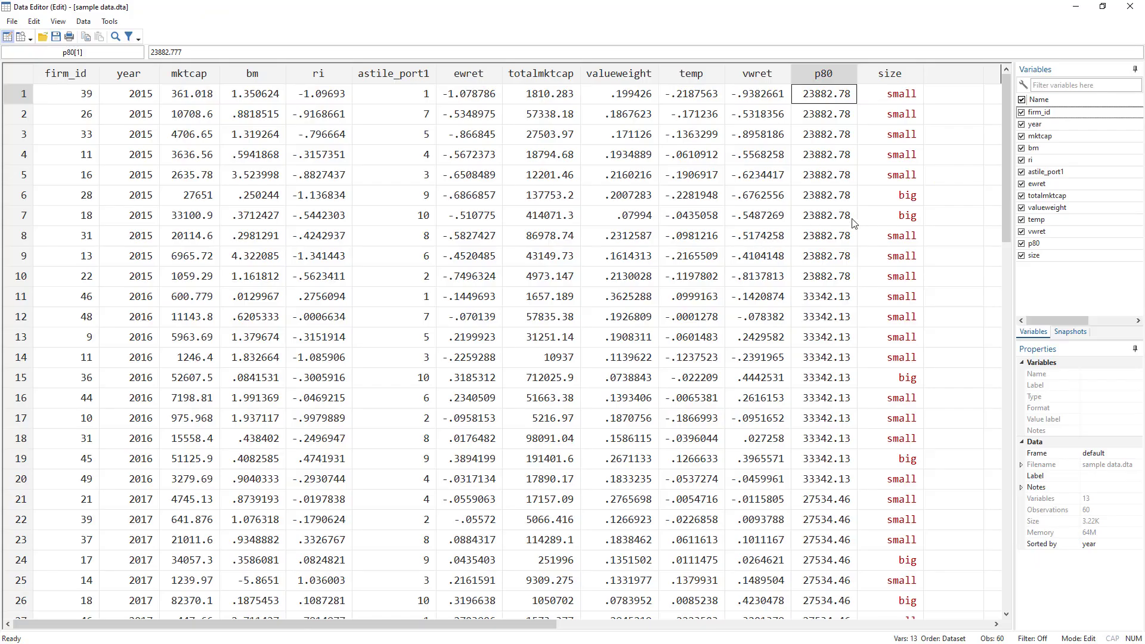
{"action": "left_click_drag", "start_coordinate": [914, 201], "coordinate": [916, 223]}
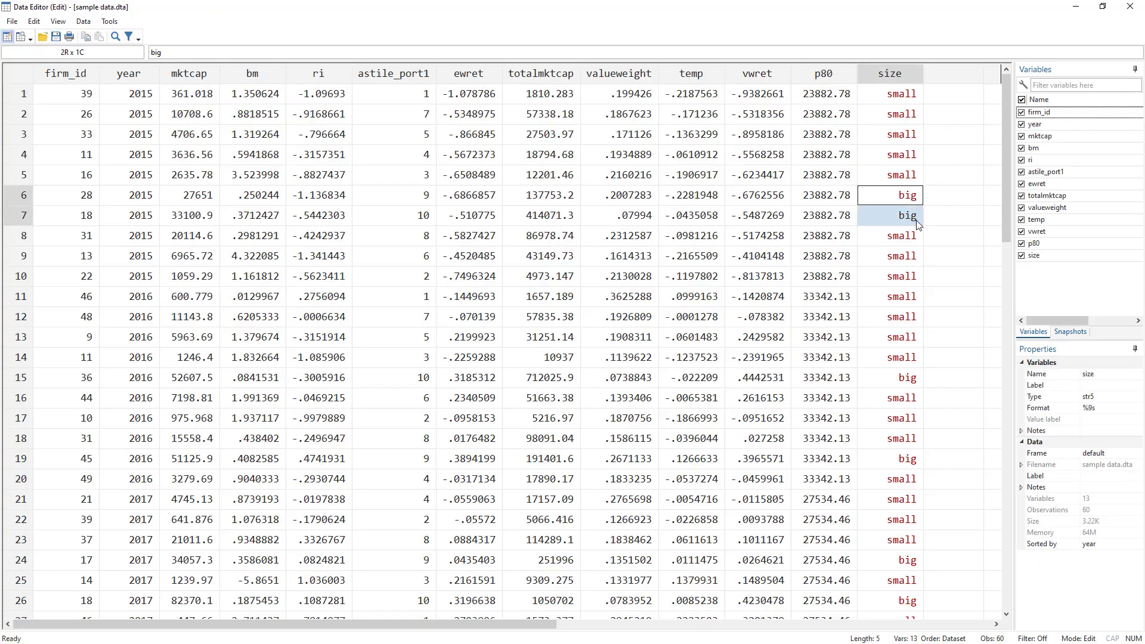
{"action": "left_click", "coordinate": [912, 376]}
{"action": "left_click", "coordinate": [910, 460]}
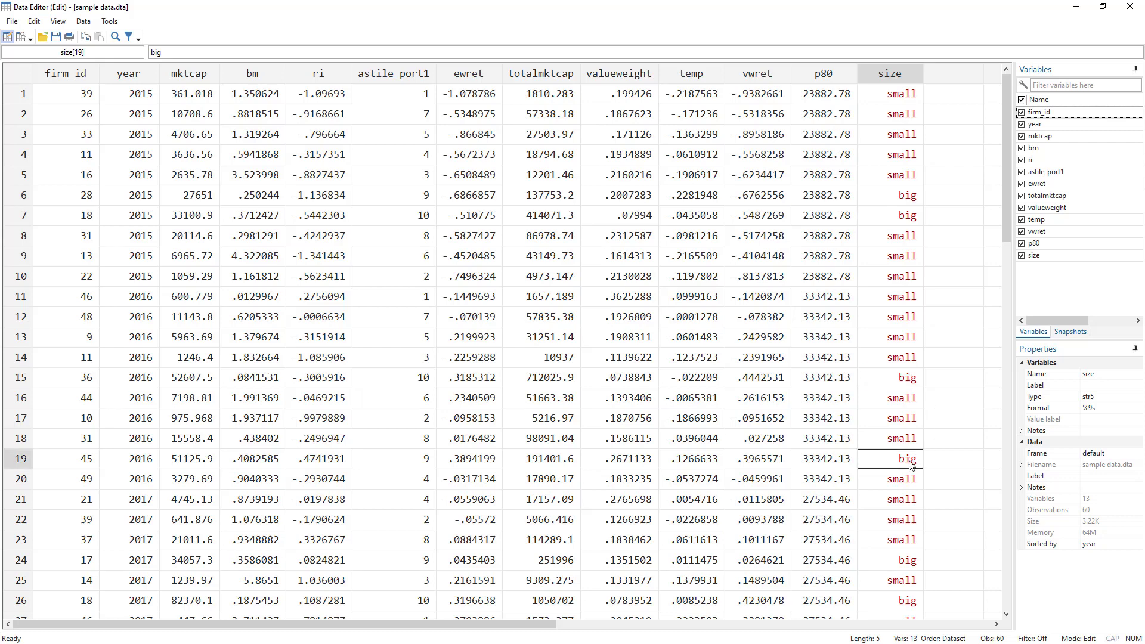
{"action": "left_click", "coordinate": [900, 563]}
{"action": "key", "text": "alt+Tab"}
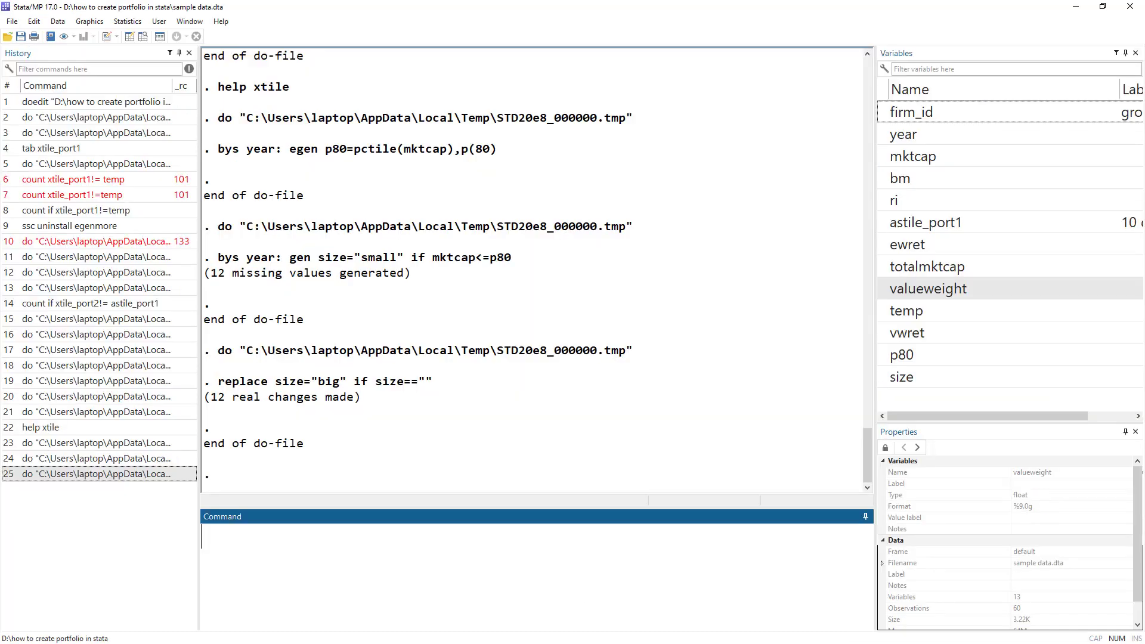
Scroll the do-file to the comment that introduces Two-dimensional sorting.
{"action": "key", "text": "alt+Tab"}
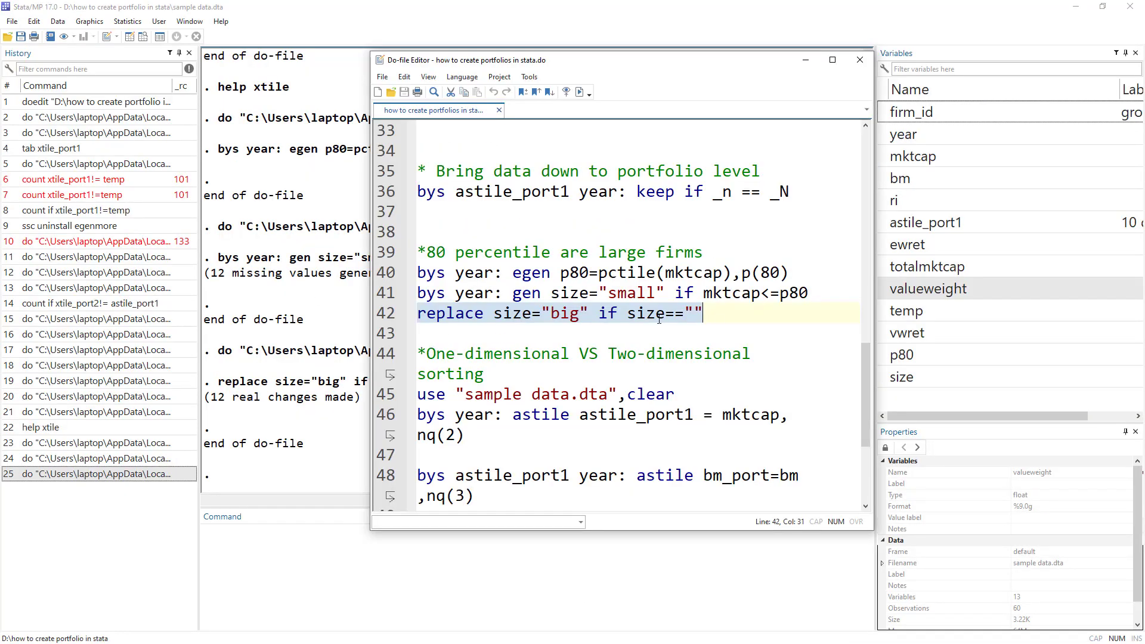
{"action": "scroll", "coordinate": [693, 263], "scroll_direction": "up", "scroll_amount": 3}
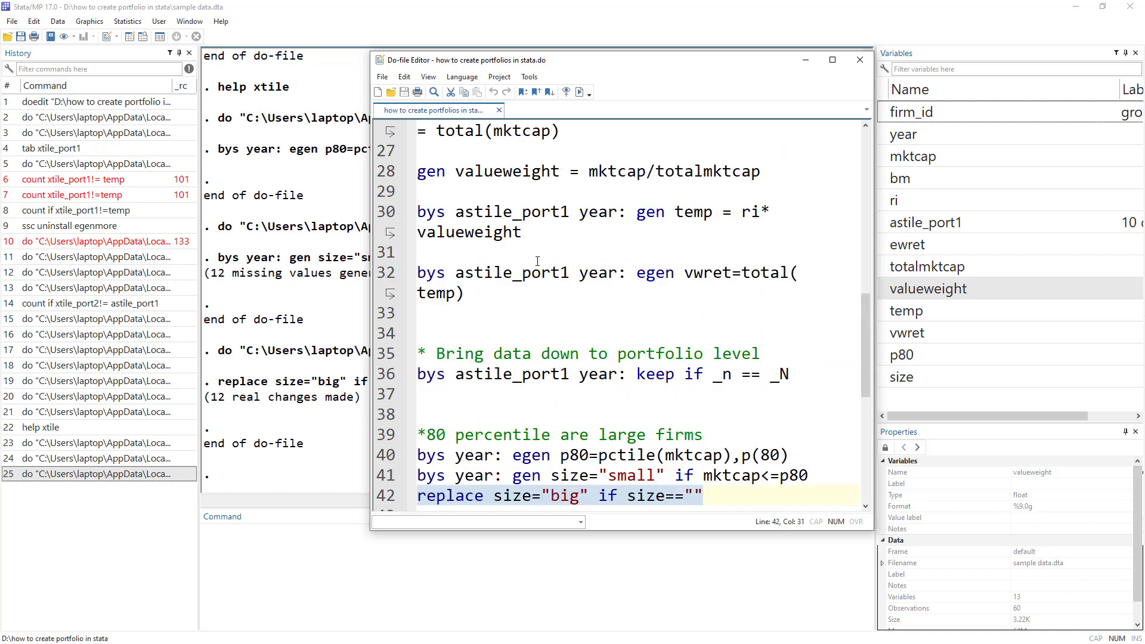
{"action": "left_click", "coordinate": [471, 290]}
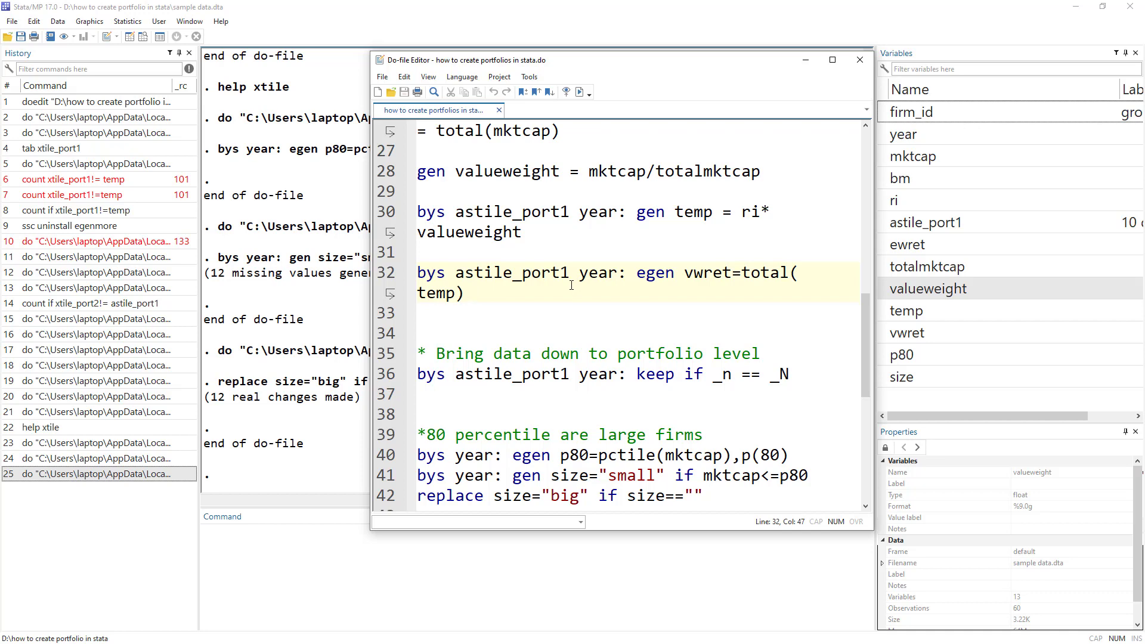
{"action": "scroll", "coordinate": [571, 285], "scroll_direction": "down", "scroll_amount": 2}
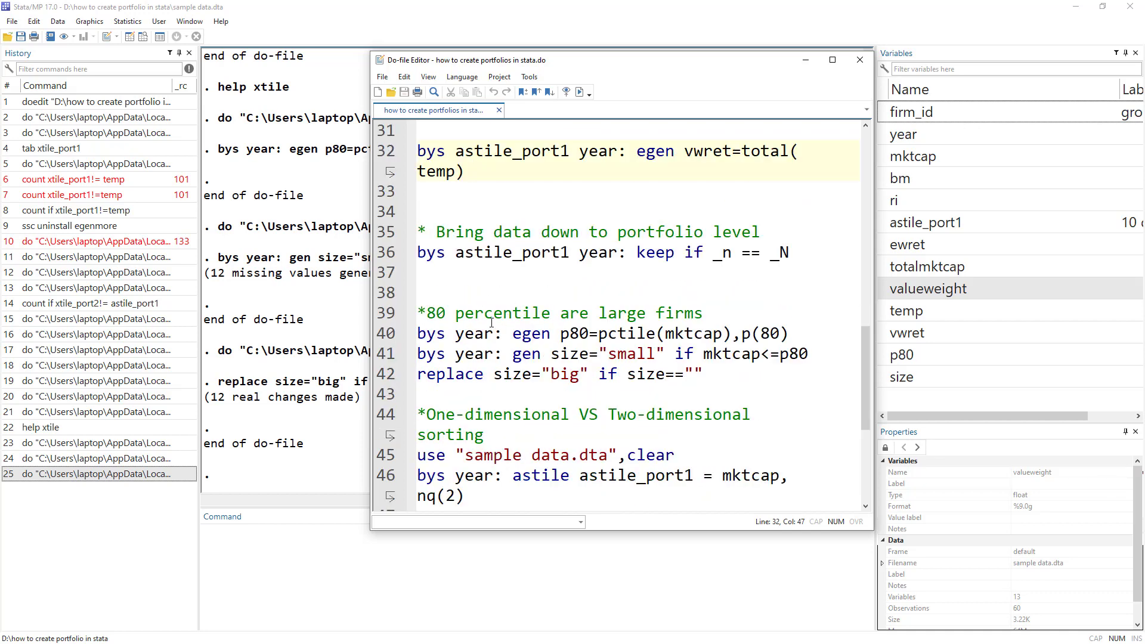
{"action": "scroll", "coordinate": [543, 318], "scroll_direction": "down", "scroll_amount": 2}
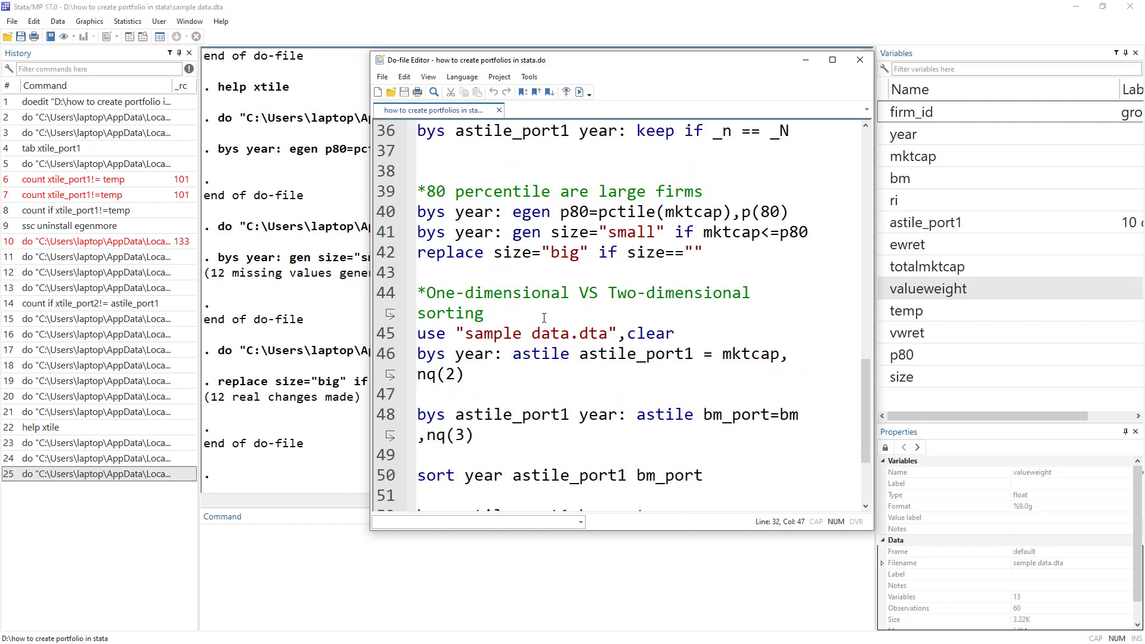
{"action": "left_click_drag", "start_coordinate": [426, 292], "coordinate": [573, 294]}
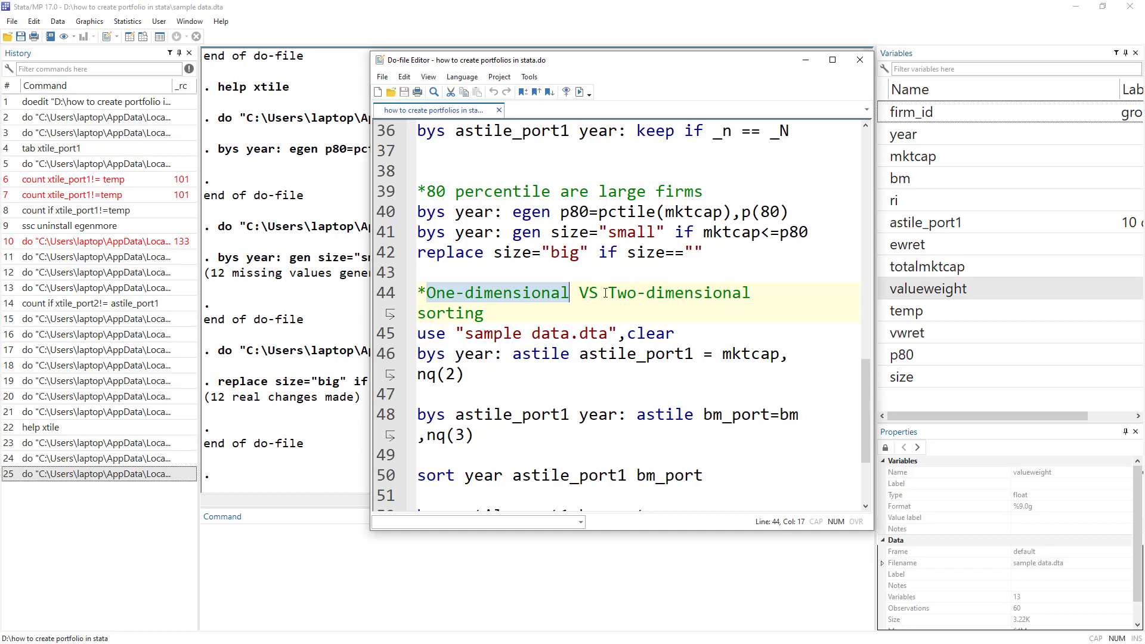
{"action": "left_click_drag", "start_coordinate": [607, 292], "coordinate": [612, 311]}
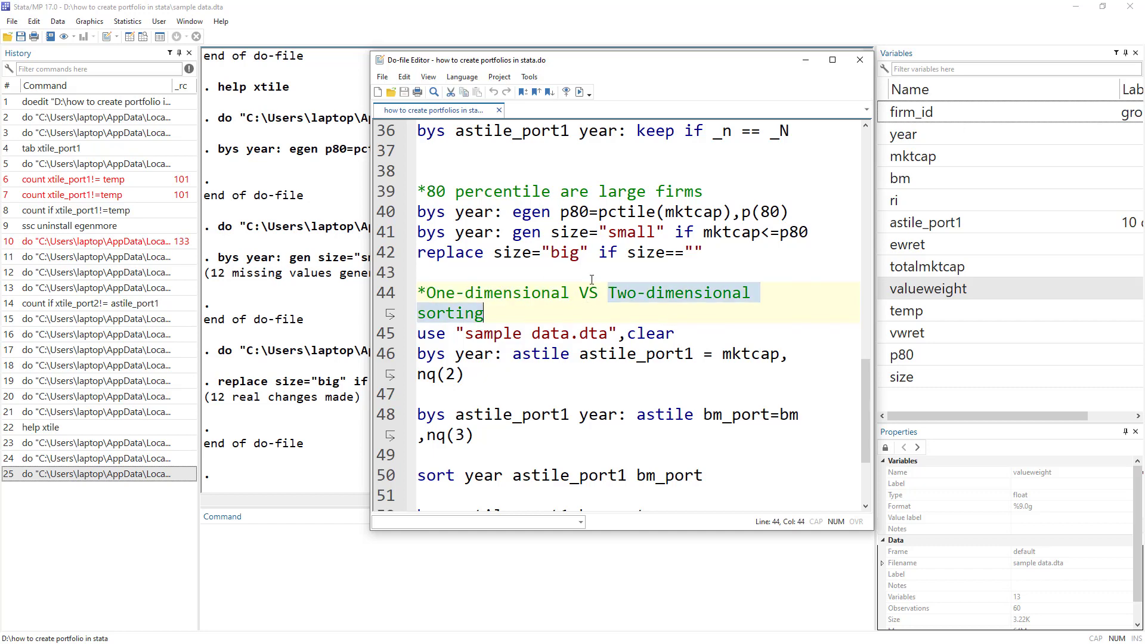
{"action": "scroll", "coordinate": [592, 280], "scroll_direction": "up", "scroll_amount": 1}
{"action": "left_click_drag", "start_coordinate": [706, 313], "coordinate": [424, 230]}
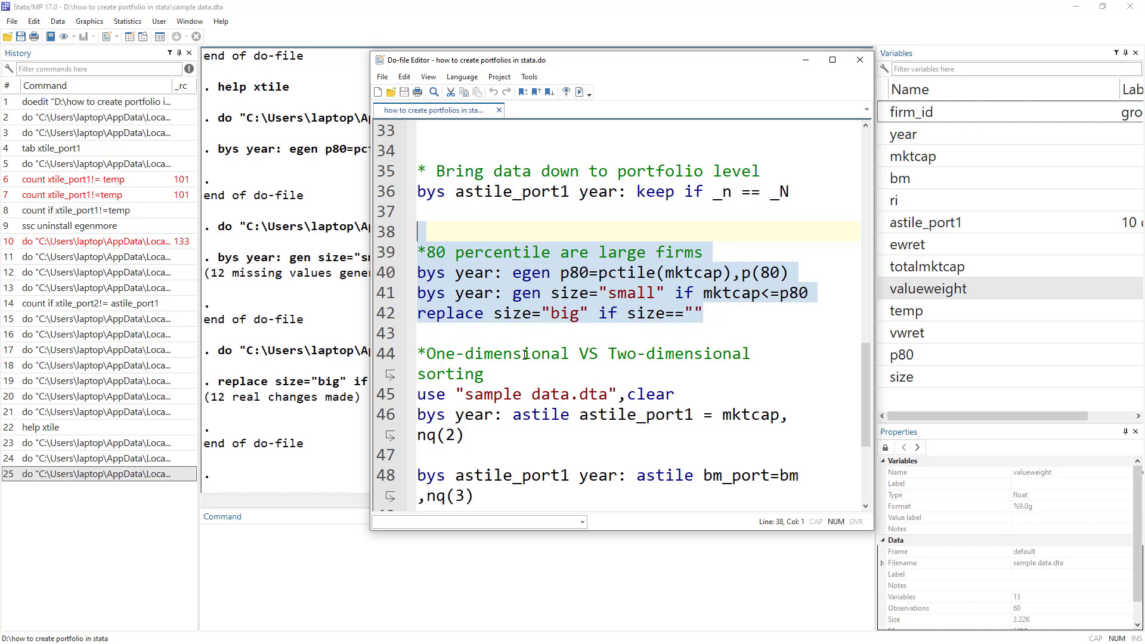
{"action": "scroll", "coordinate": [506, 361], "scroll_direction": "down", "scroll_amount": 2}
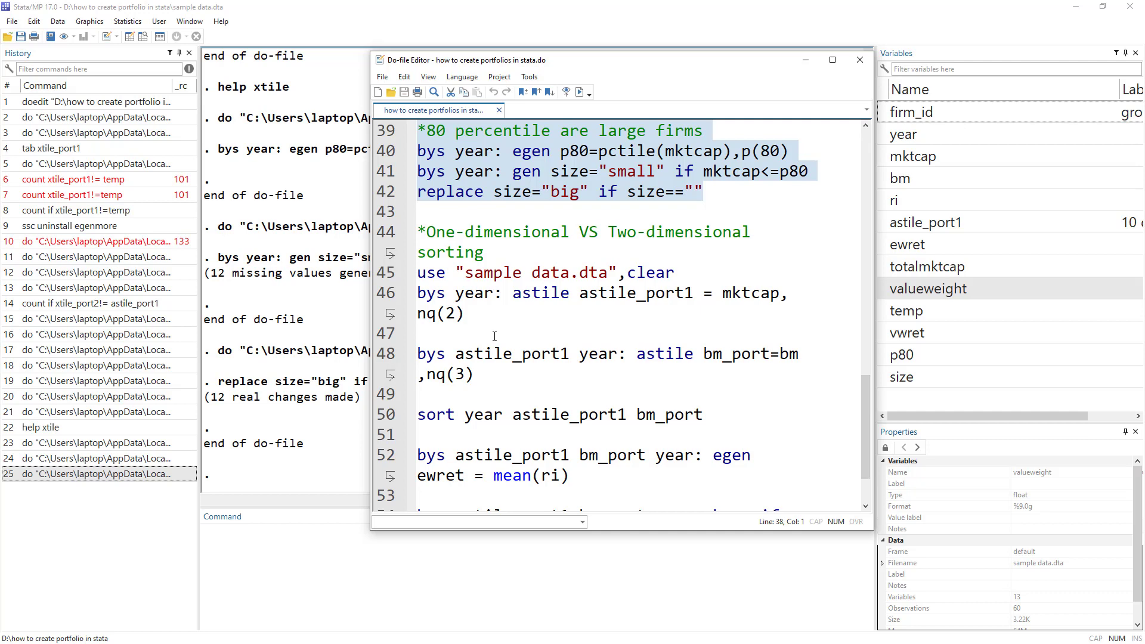
Reload sample data.dta with line 45 and view the fresh dataset.
{"action": "left_click", "coordinate": [375, 272]}
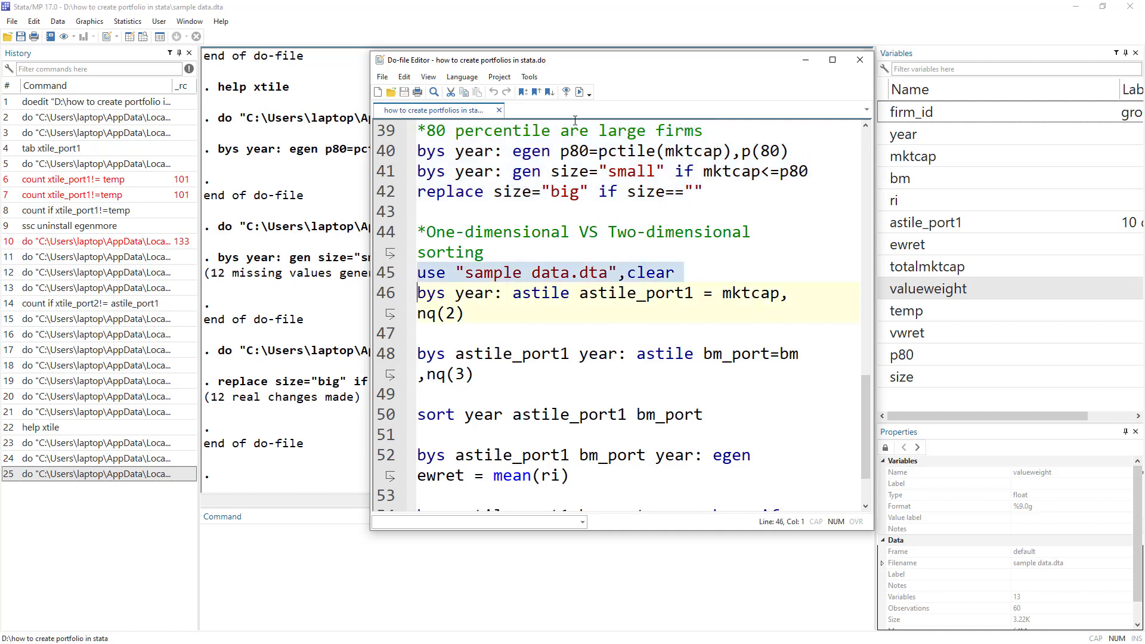
{"action": "left_click", "coordinate": [579, 92]}
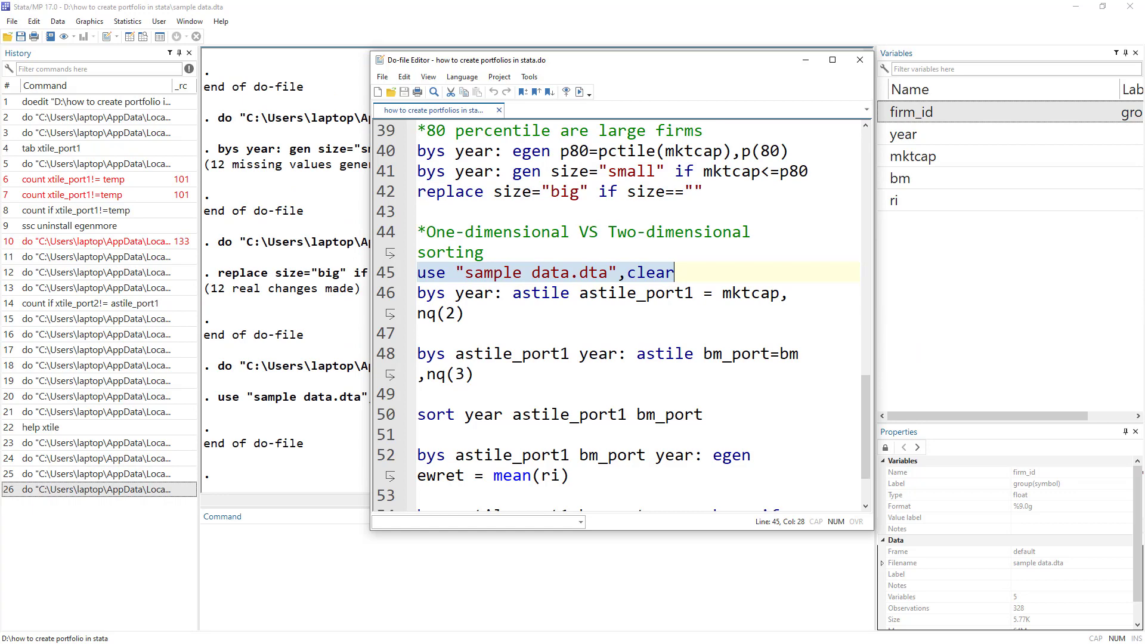
{"action": "left_click", "coordinate": [130, 37]}
{"action": "key", "text": "alt+Tab"}
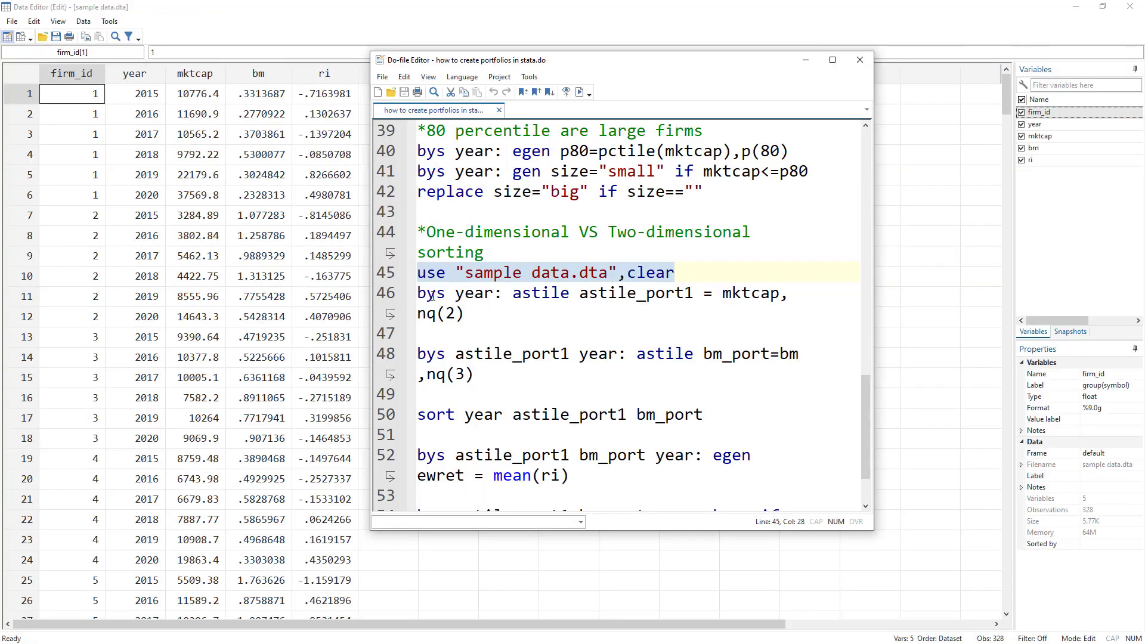
Run line 46, splitting each year's firms into two mktcap groups as astile_port1.
{"action": "left_click_drag", "start_coordinate": [419, 293], "coordinate": [489, 295]}
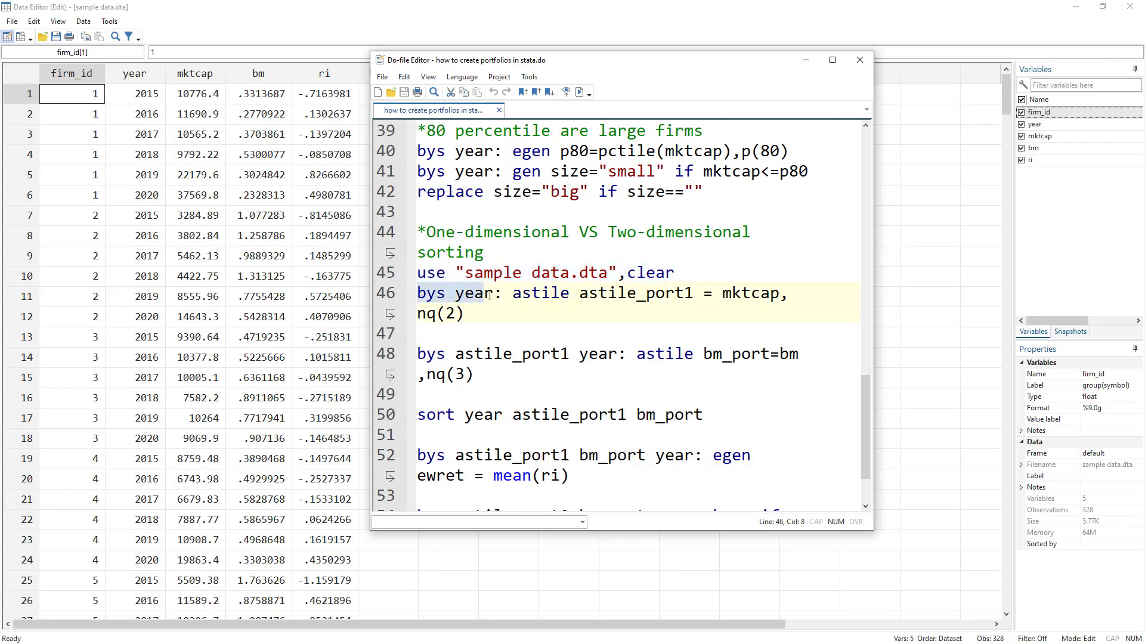
{"action": "double_click", "coordinate": [620, 293]}
{"action": "left_click", "coordinate": [759, 293]}
{"action": "double_click", "coordinate": [759, 293]}
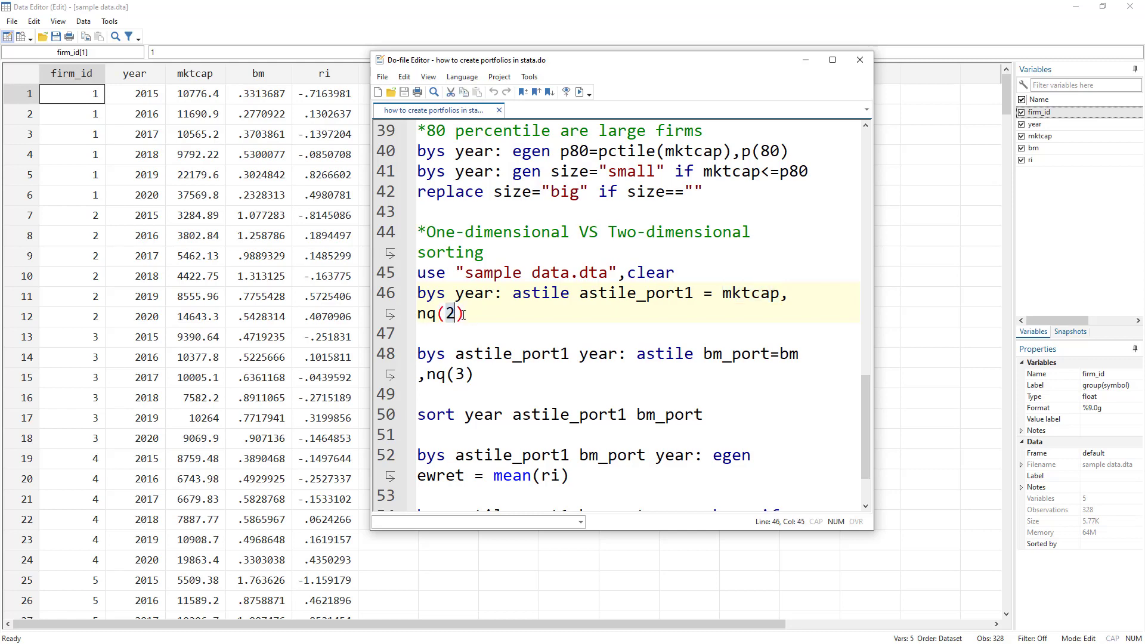
{"action": "left_click_drag", "start_coordinate": [465, 313], "coordinate": [418, 292]}
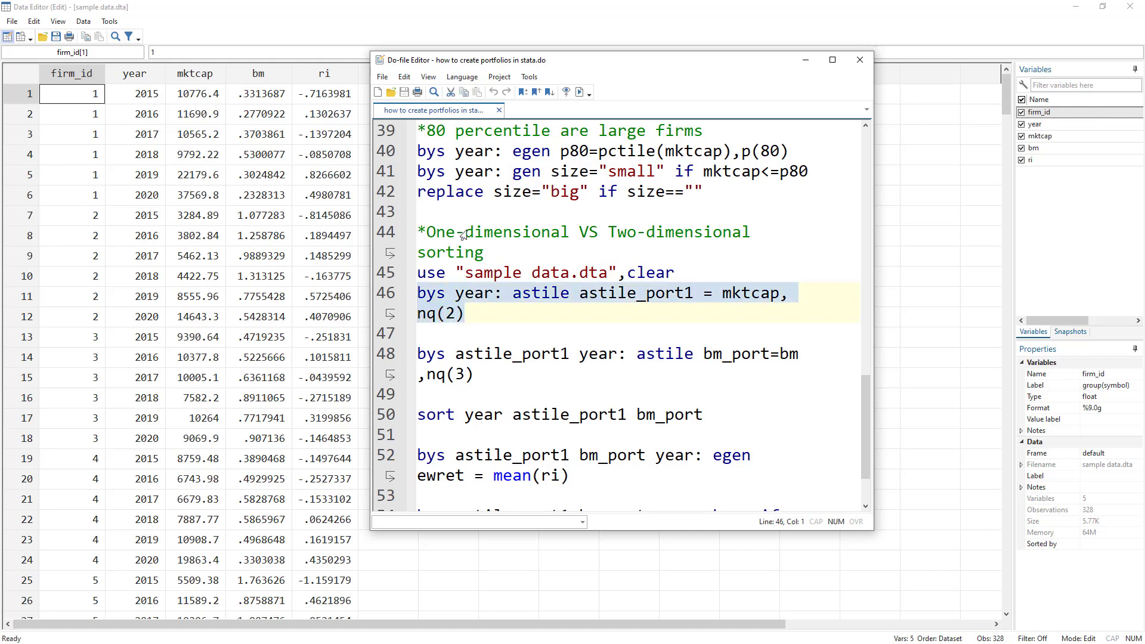
{"action": "left_click", "coordinate": [580, 93]}
Review and select line 48, bys astile_port1 year: astile bm_port=bm,nq(3).
{"action": "left_click_drag", "start_coordinate": [558, 57], "coordinate": [709, 54]}
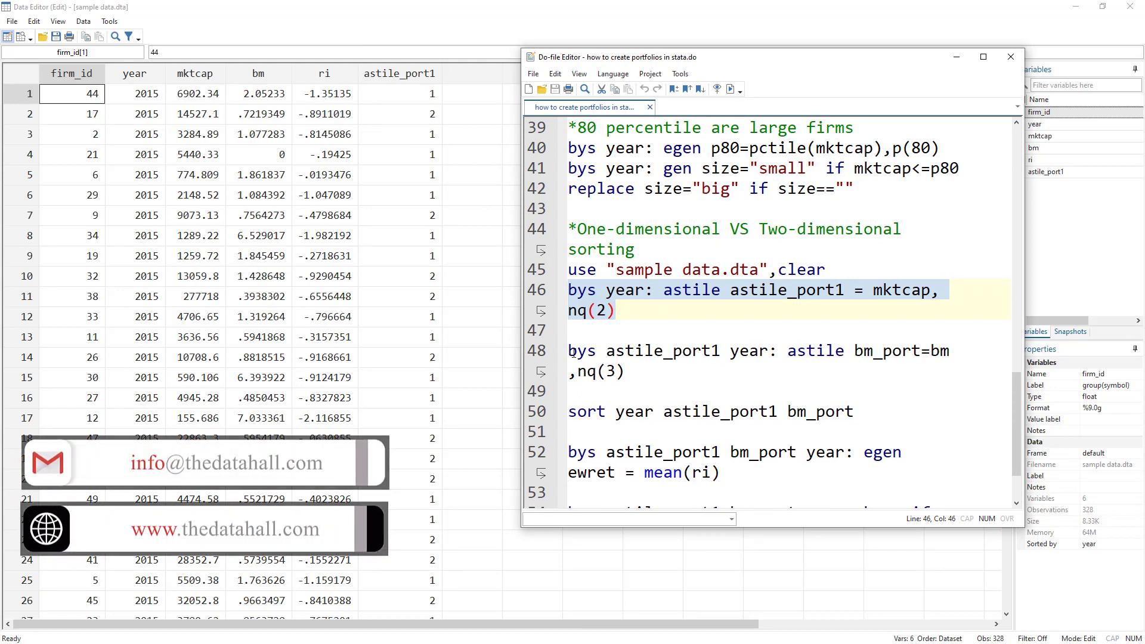
{"action": "double_click", "coordinate": [805, 234]}
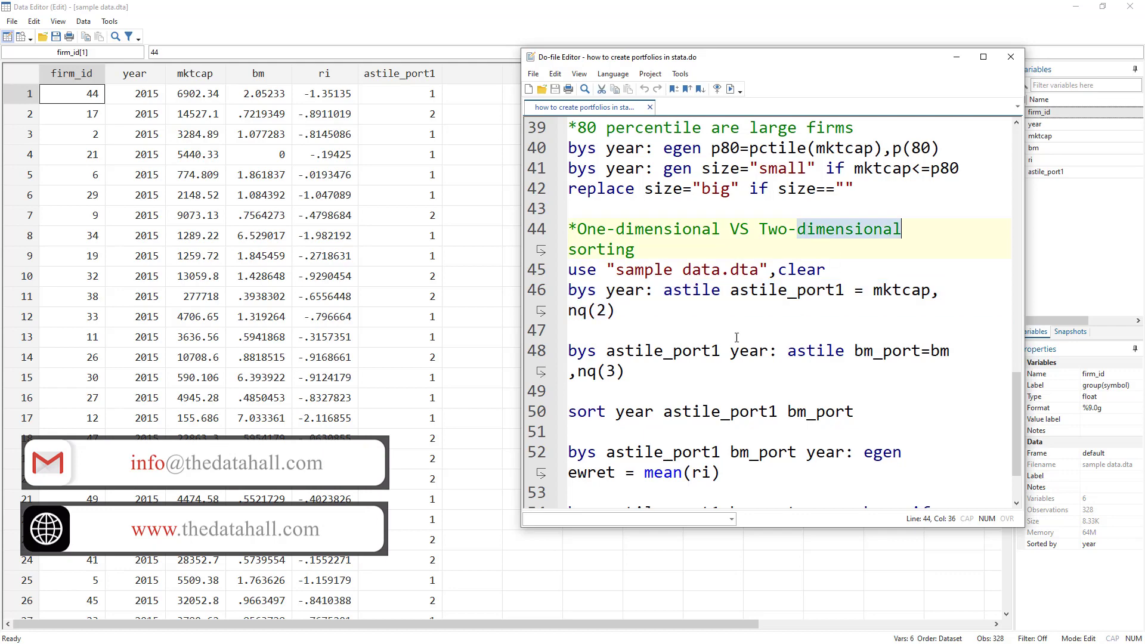
{"action": "double_click", "coordinate": [578, 350]}
{"action": "double_click", "coordinate": [654, 350]}
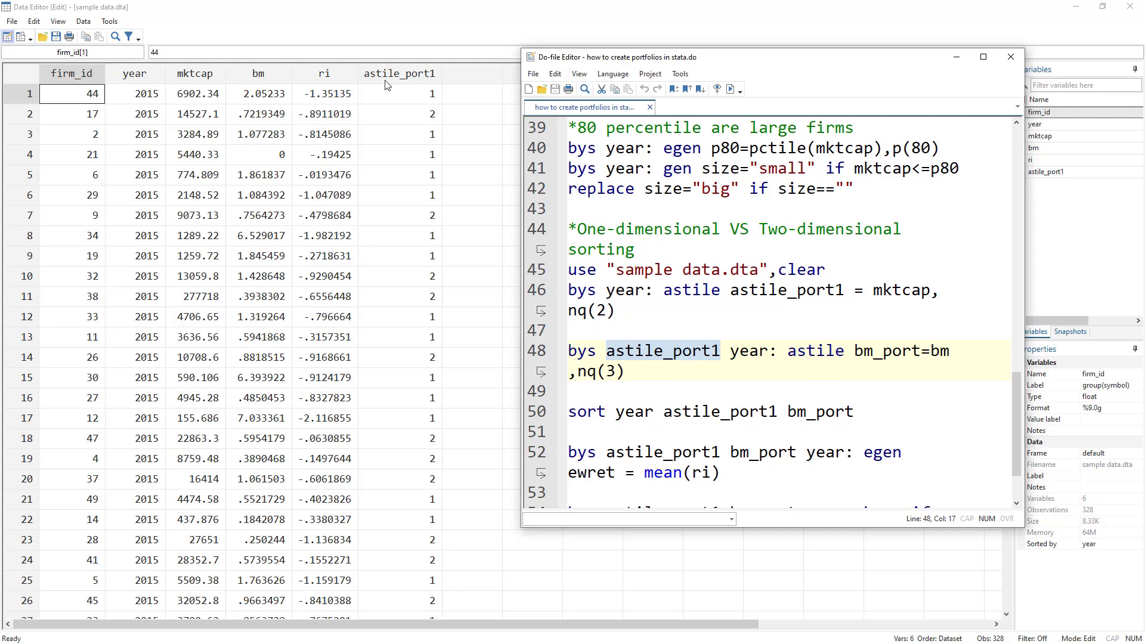
{"action": "double_click", "coordinate": [740, 353]}
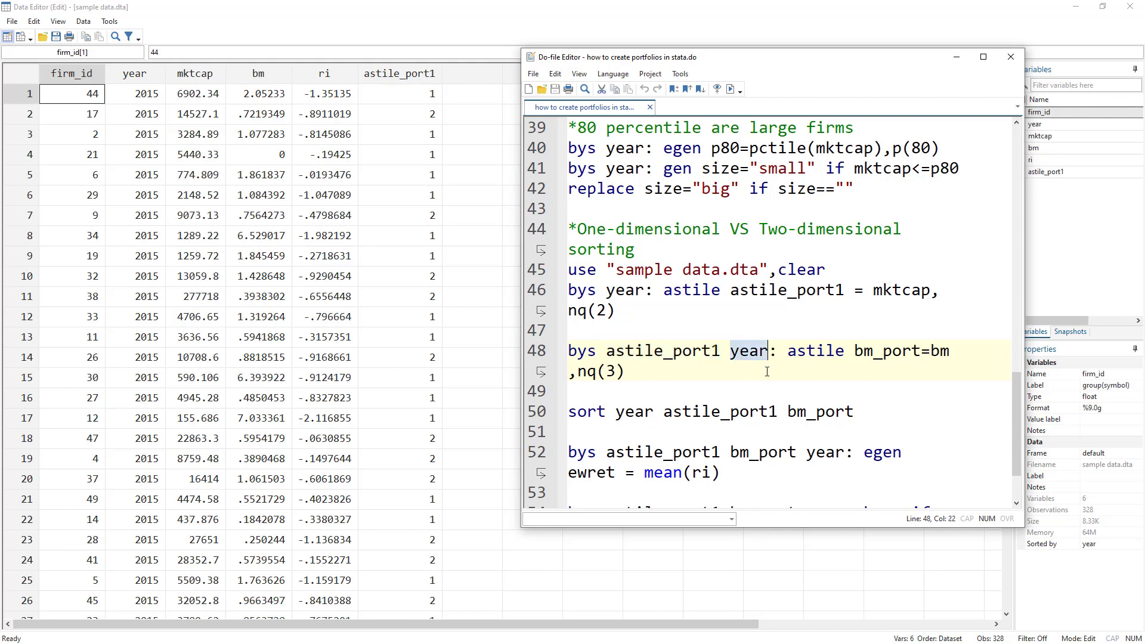
{"action": "double_click", "coordinate": [881, 353]}
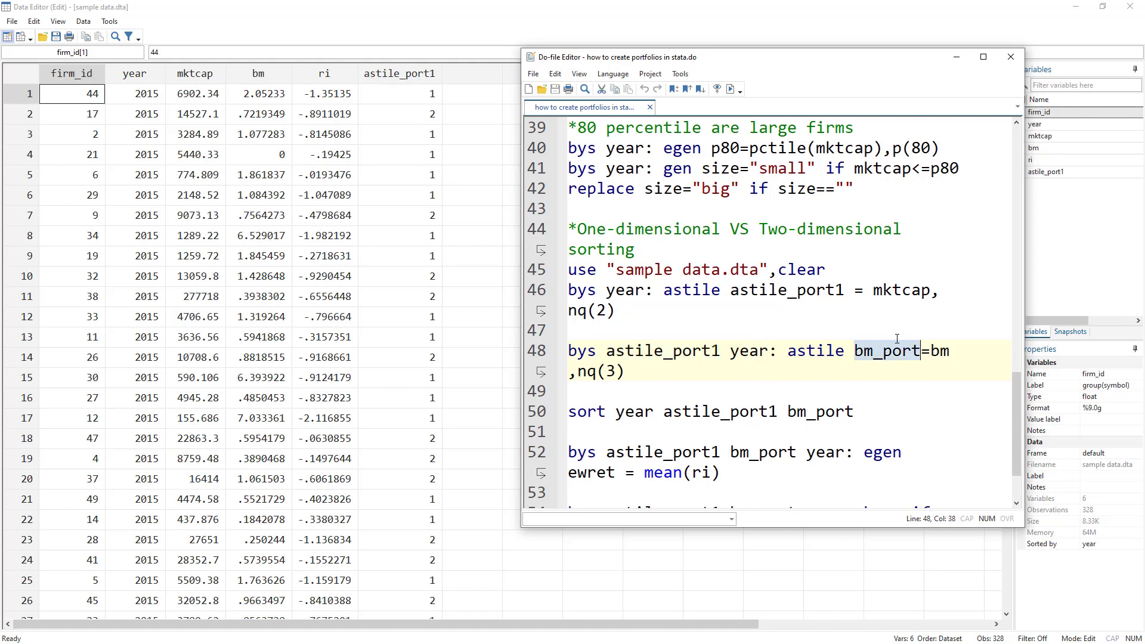
{"action": "double_click", "coordinate": [940, 352]}
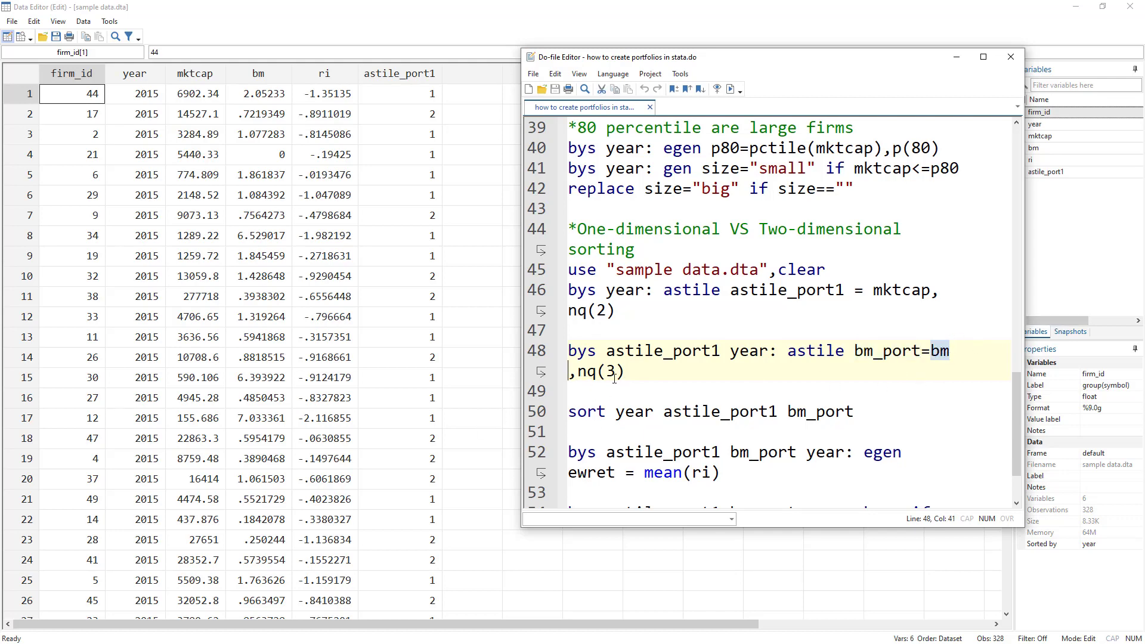
{"action": "left_click_drag", "start_coordinate": [625, 372], "coordinate": [577, 375]}
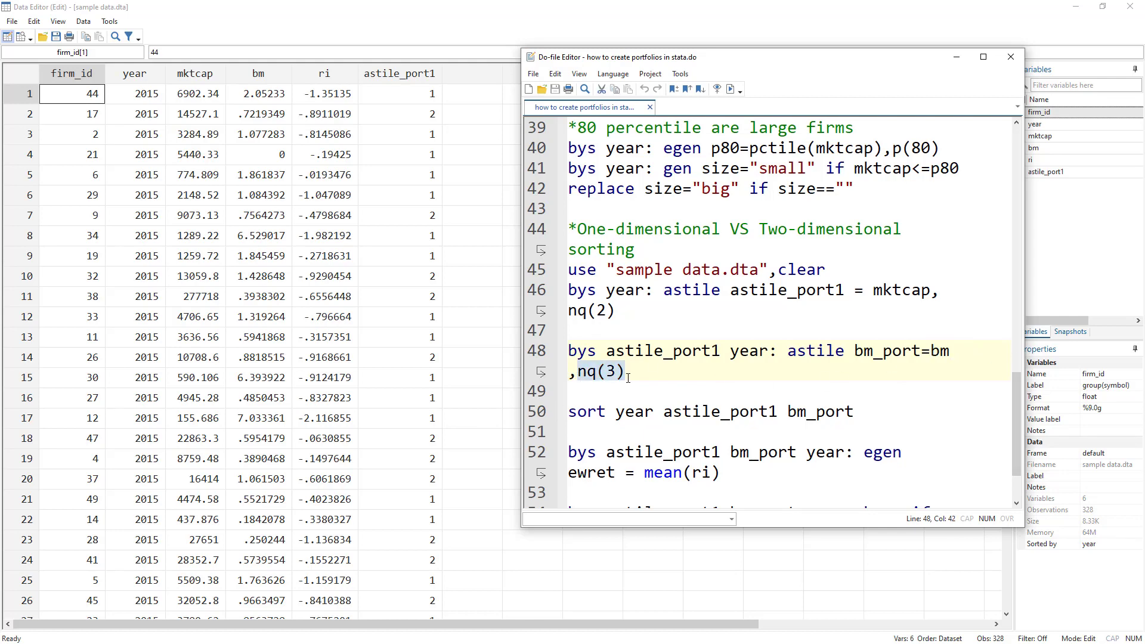
{"action": "left_click_drag", "start_coordinate": [569, 372], "coordinate": [513, 357]}
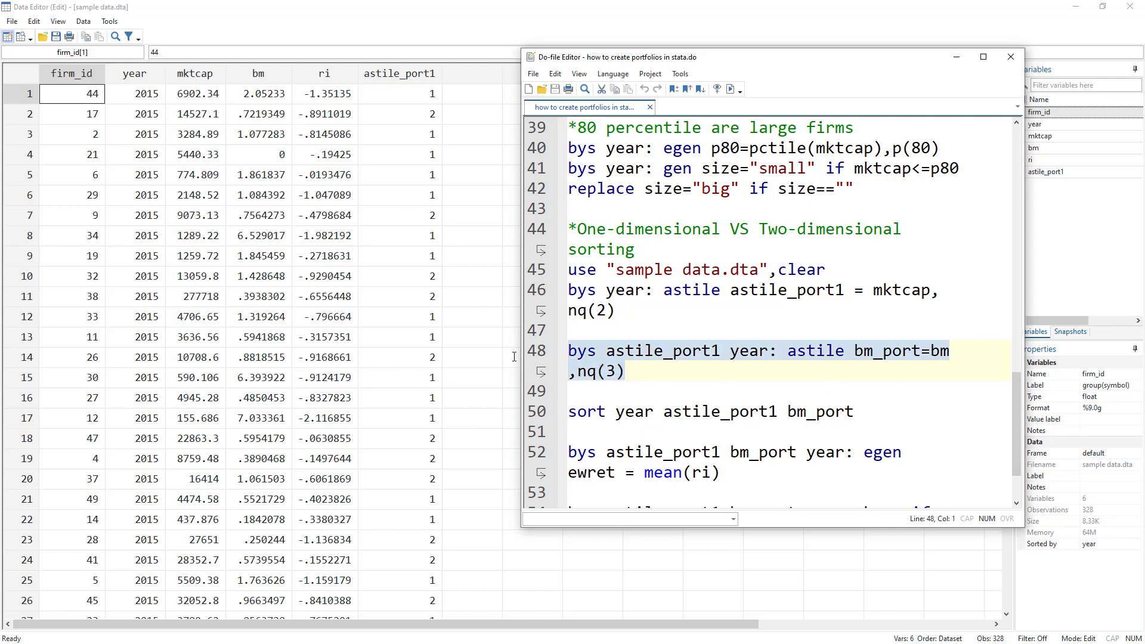
Run line 48 to create three bm_port groups and check the result.
{"action": "left_click", "coordinate": [729, 89]}
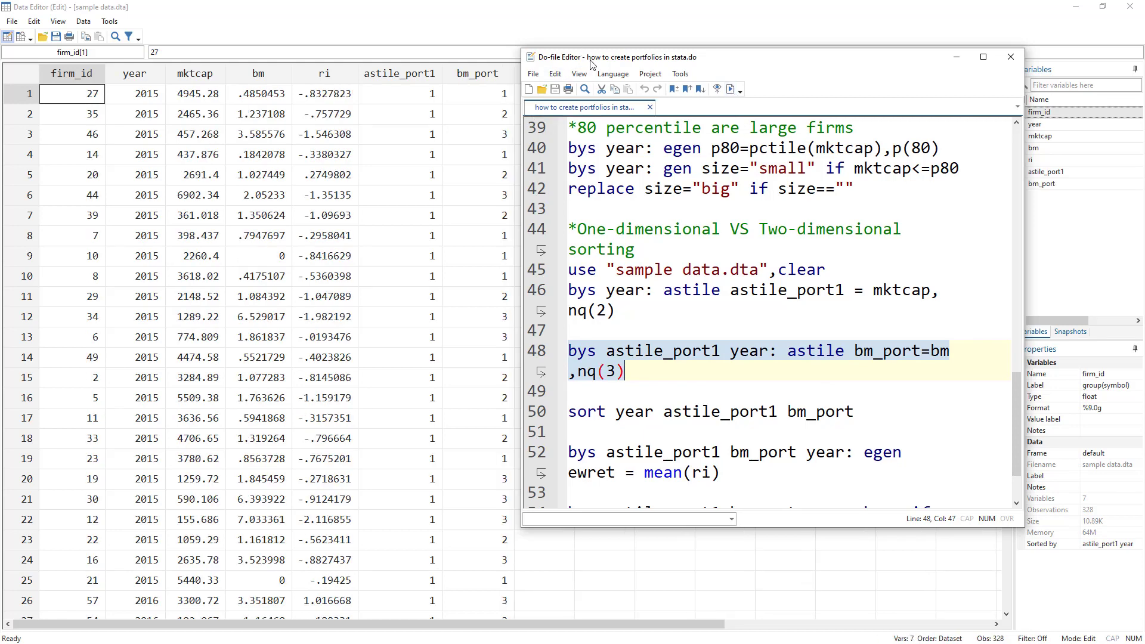
{"action": "left_click_drag", "start_coordinate": [592, 64], "coordinate": [621, 63]}
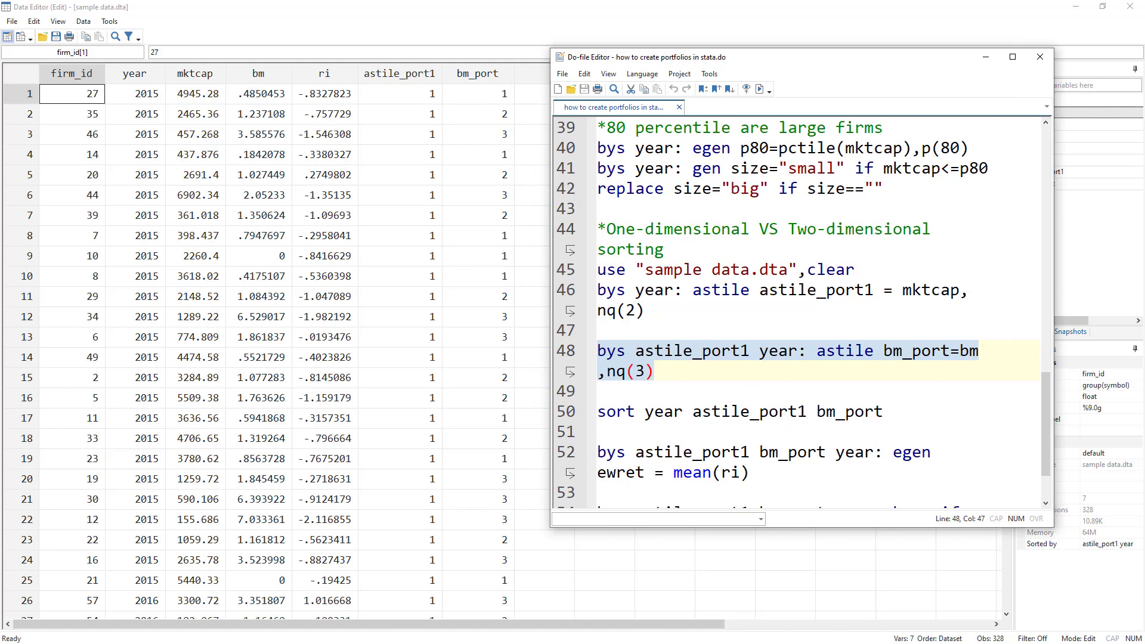
{"action": "key", "text": "ctrl+d"}
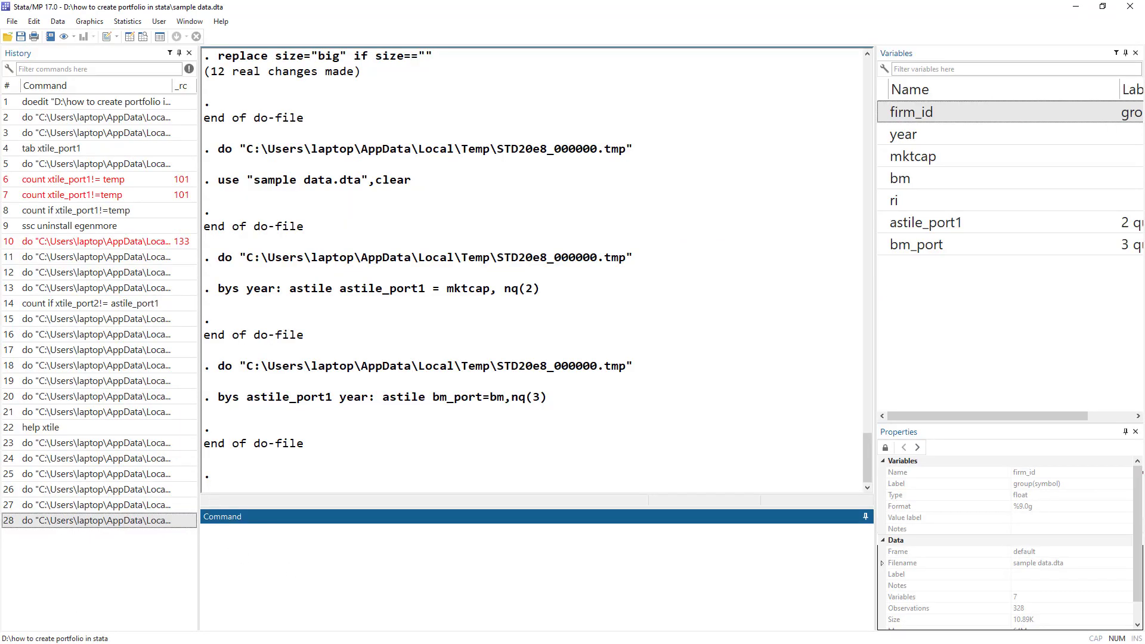
{"action": "key", "text": "alt+Tab"}
Sort the data by year, astile_port1 and bm_port with line 50.
{"action": "left_click", "coordinate": [661, 415]}
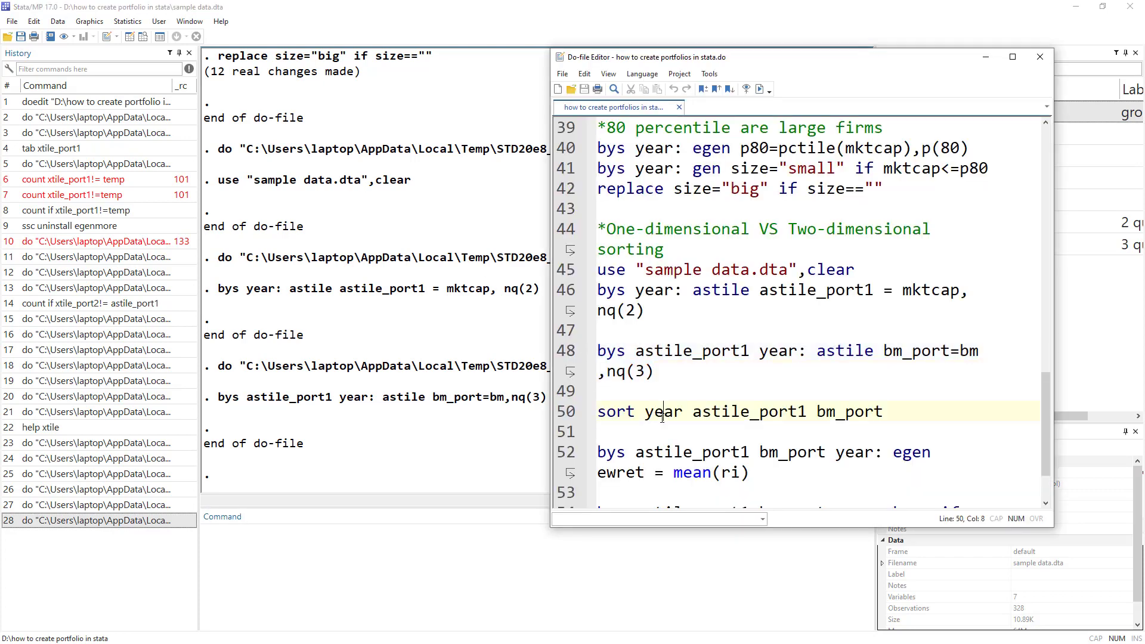
{"action": "double_click", "coordinate": [662, 416]}
{"action": "double_click", "coordinate": [738, 412]}
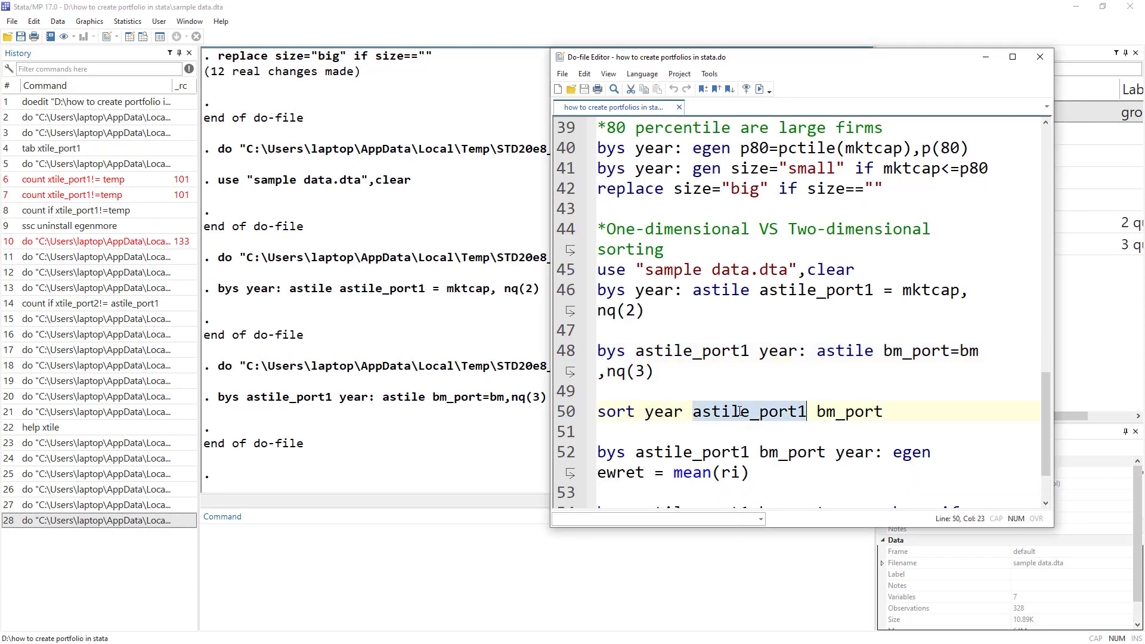
{"action": "double_click", "coordinate": [848, 411]}
{"action": "left_click", "coordinate": [561, 415]}
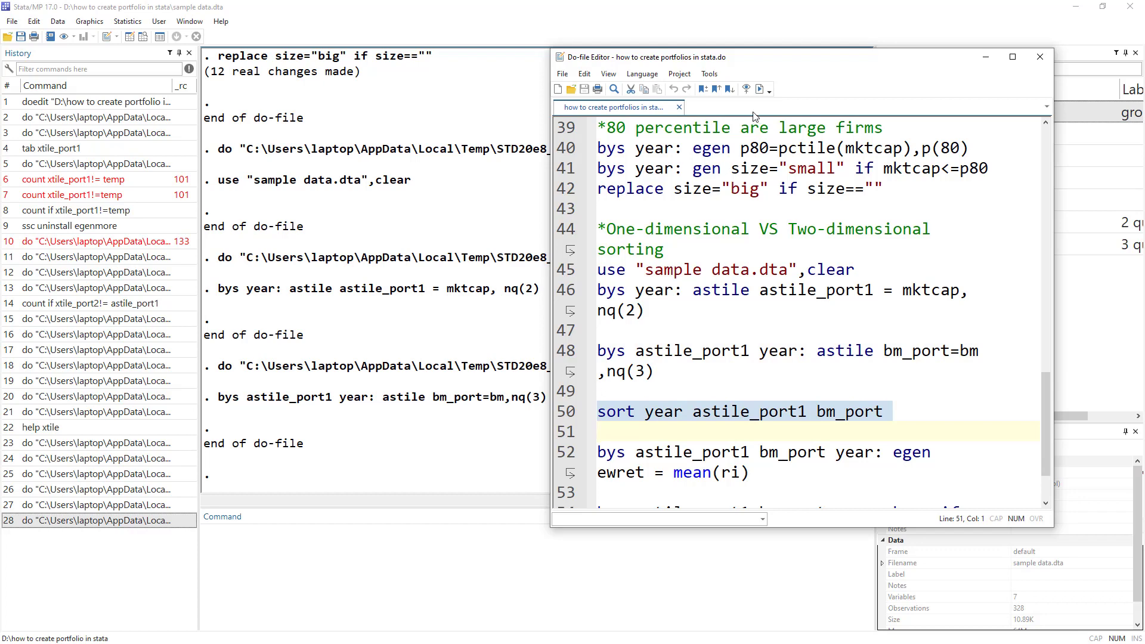
{"action": "left_click", "coordinate": [759, 89]}
{"action": "left_click", "coordinate": [129, 36]}
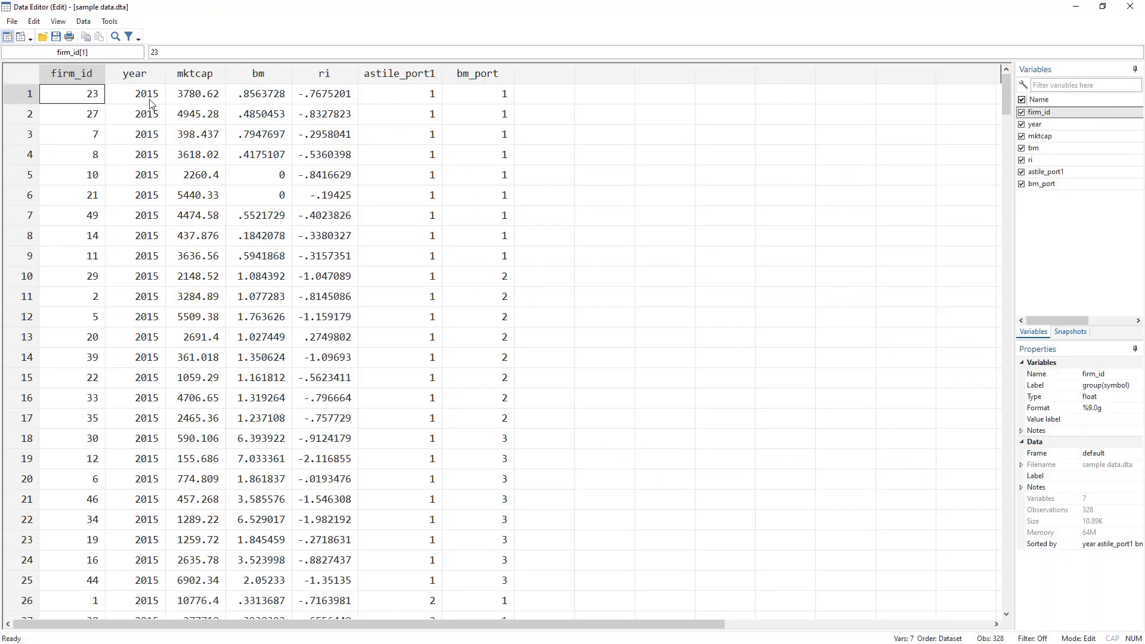
{"action": "left_click_drag", "start_coordinate": [148, 99], "coordinate": [152, 540]}
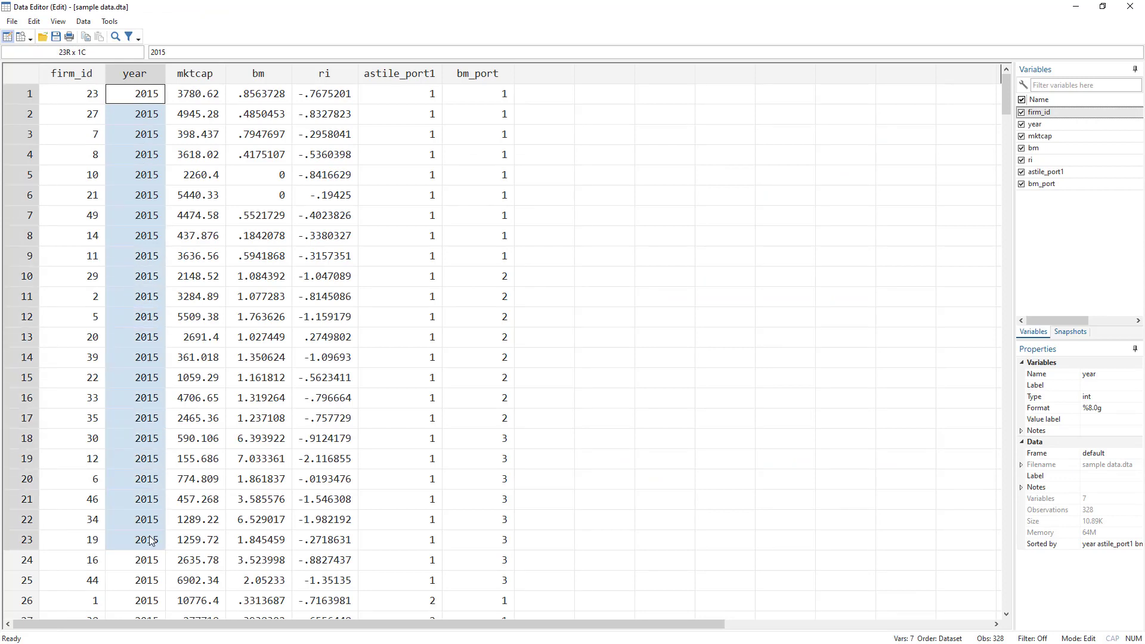
{"action": "left_click_drag", "start_coordinate": [424, 97], "coordinate": [424, 587]}
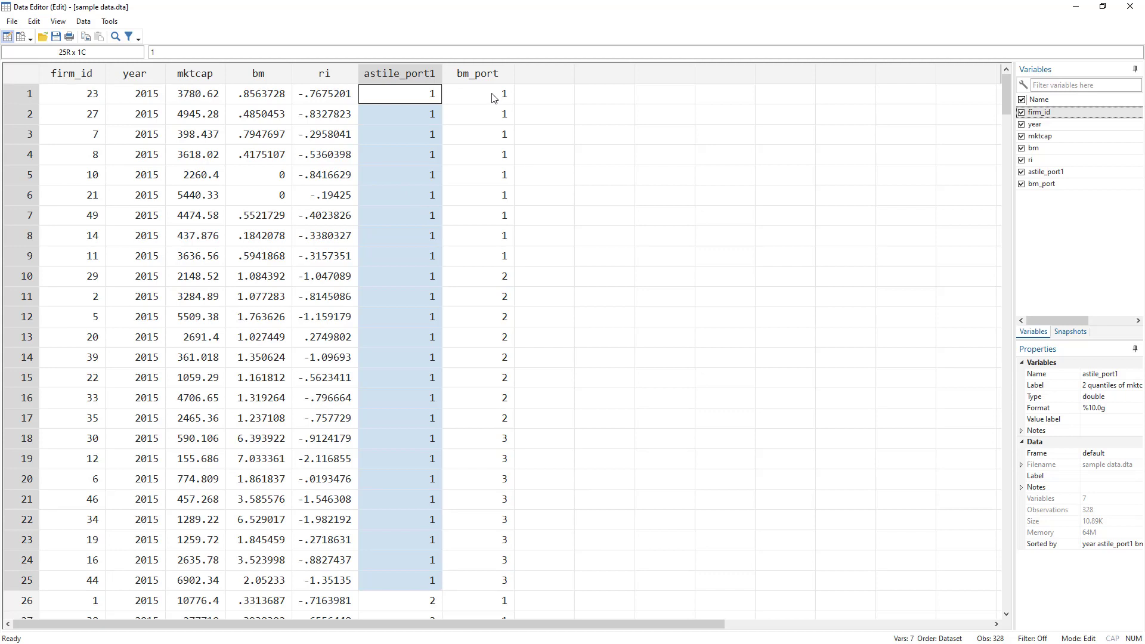
{"action": "left_click_drag", "start_coordinate": [492, 97], "coordinate": [505, 589]}
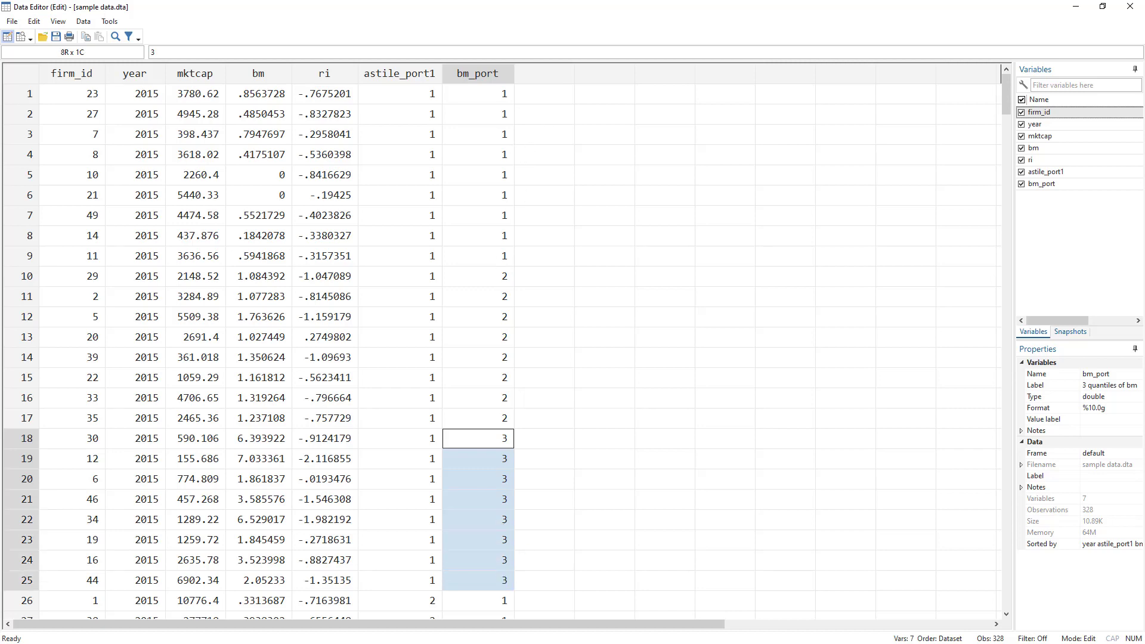
{"action": "scroll", "coordinate": [533, 214], "scroll_direction": "down", "scroll_amount": 11}
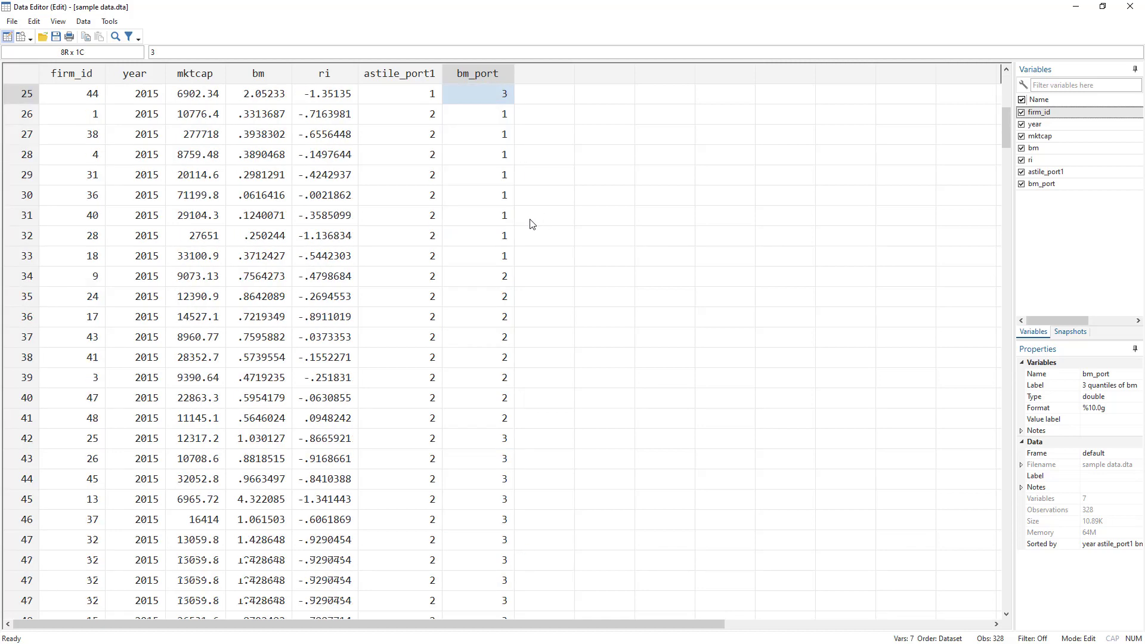
{"action": "scroll", "coordinate": [533, 229], "scroll_direction": "down", "scroll_amount": 13}
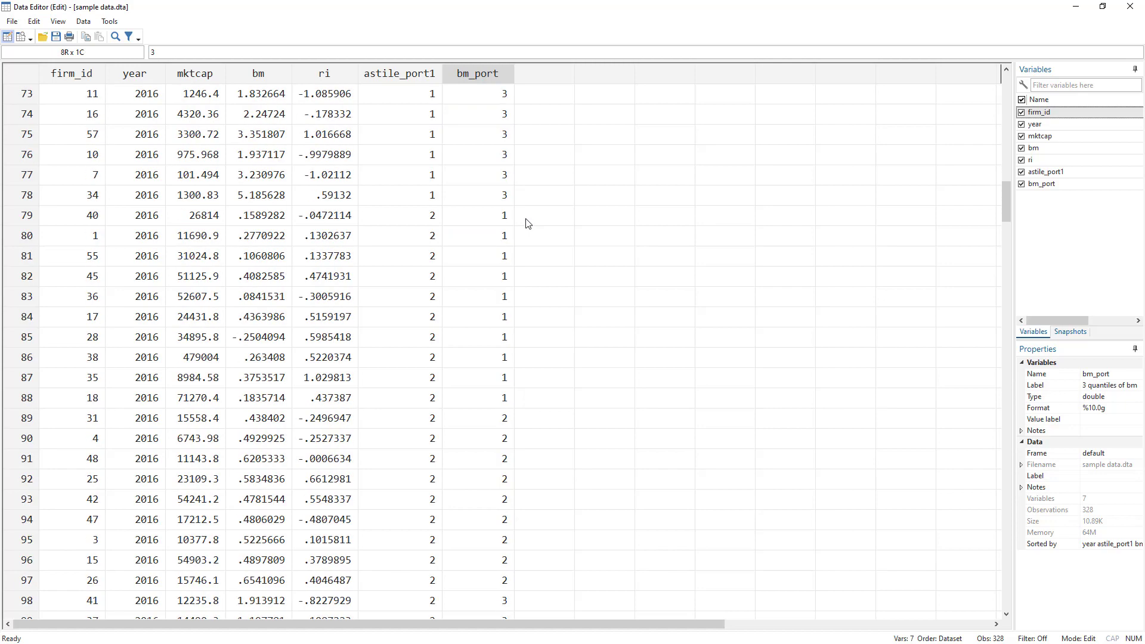
{"action": "scroll", "coordinate": [468, 179], "scroll_direction": "up", "scroll_amount": 4}
{"action": "scroll", "coordinate": [468, 179], "scroll_direction": "up", "scroll_amount": 5}
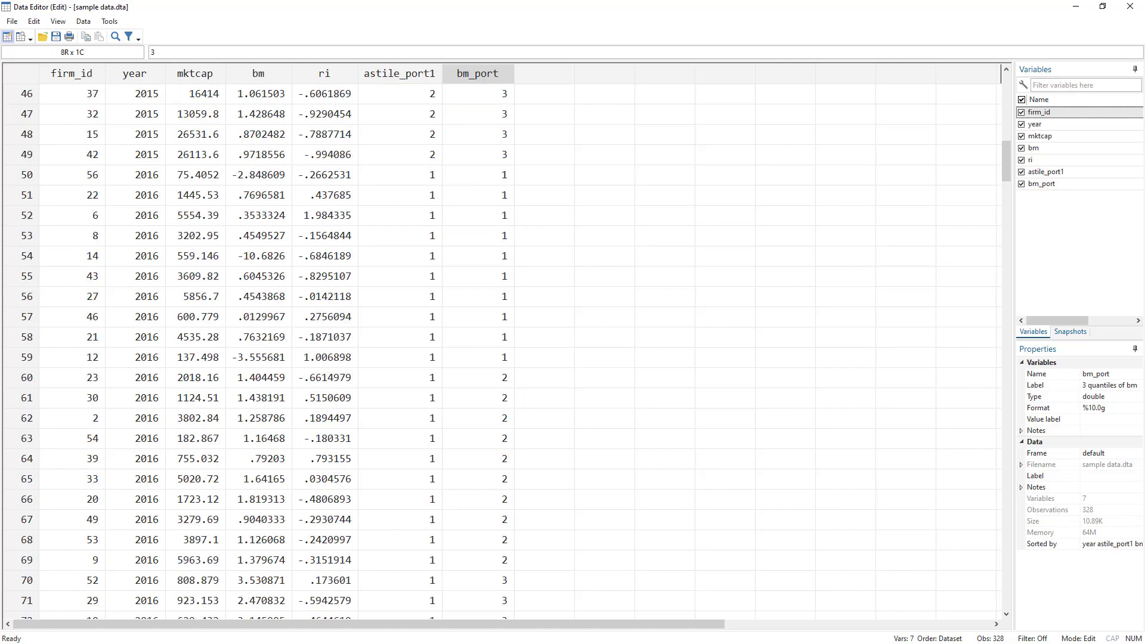
{"action": "key", "text": "alt+Tab"}
{"action": "key", "text": "alt+Tab"}
{"action": "scroll", "coordinate": [710, 380], "scroll_direction": "down", "scroll_amount": 1}
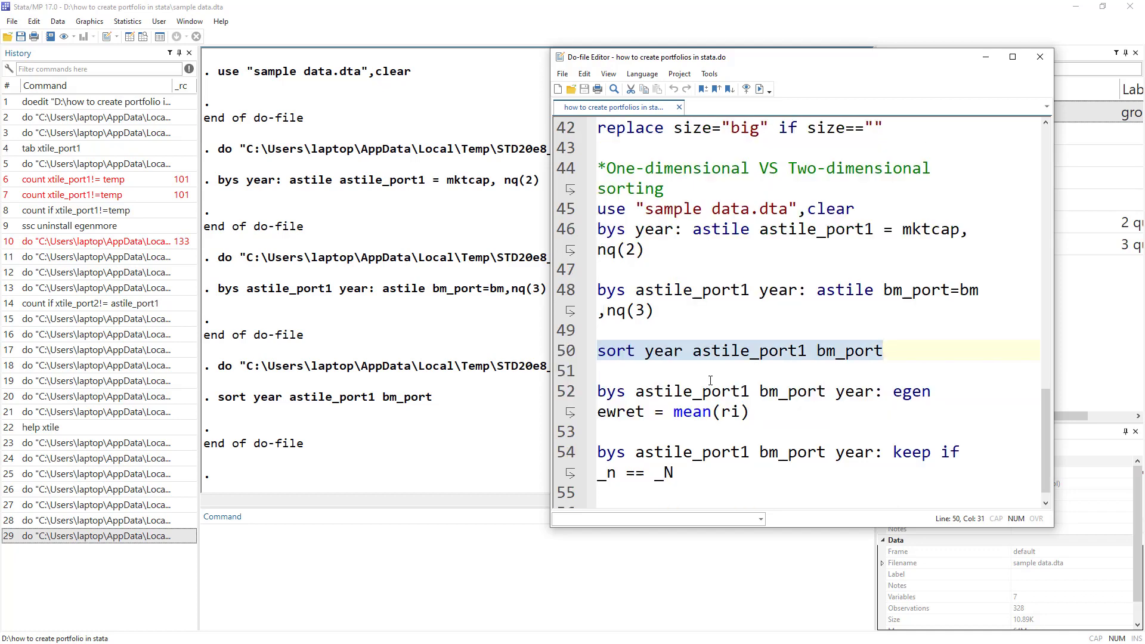
Review line 52's grouping prefix, bys astile_port1 bm_port year.
{"action": "scroll", "coordinate": [710, 380], "scroll_direction": "down", "scroll_amount": 1}
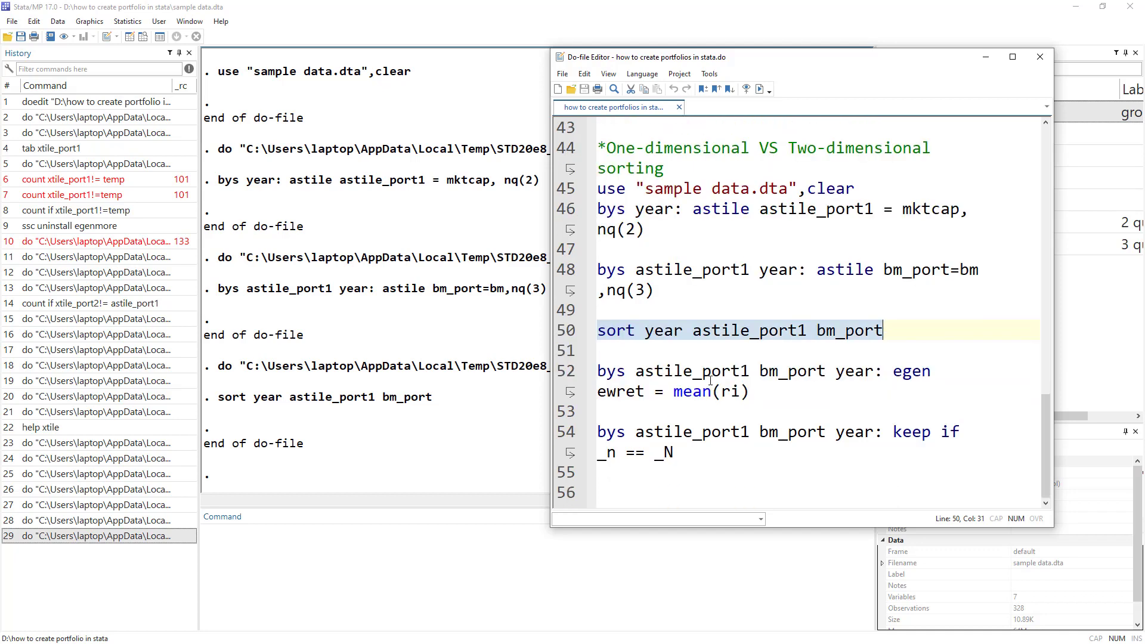
{"action": "left_click", "coordinate": [567, 372]}
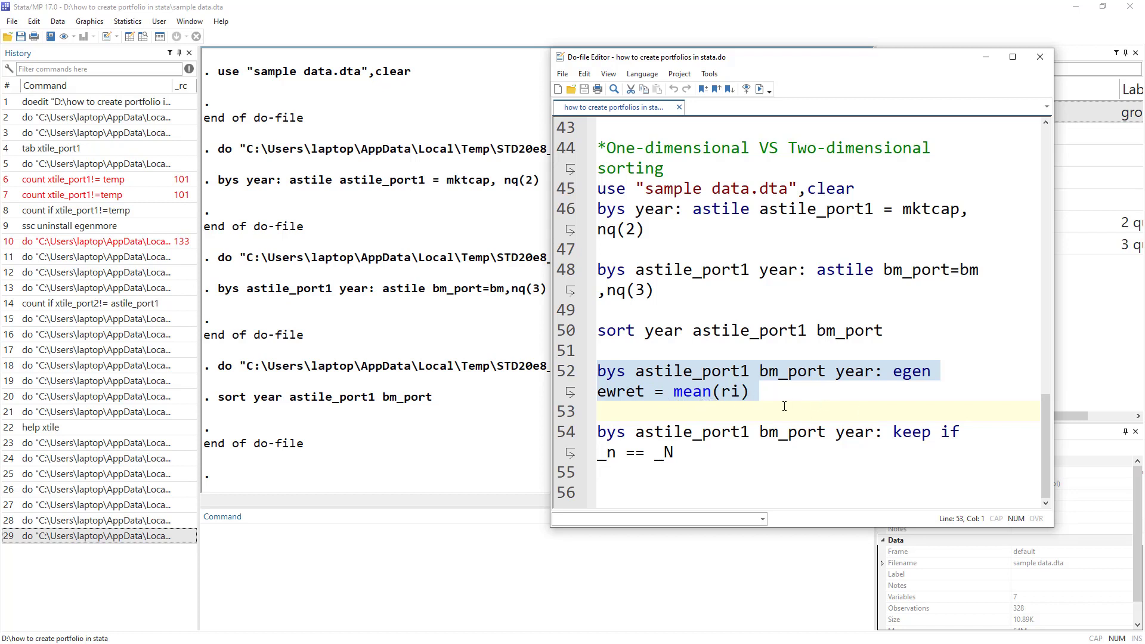
{"action": "double_click", "coordinate": [621, 373]}
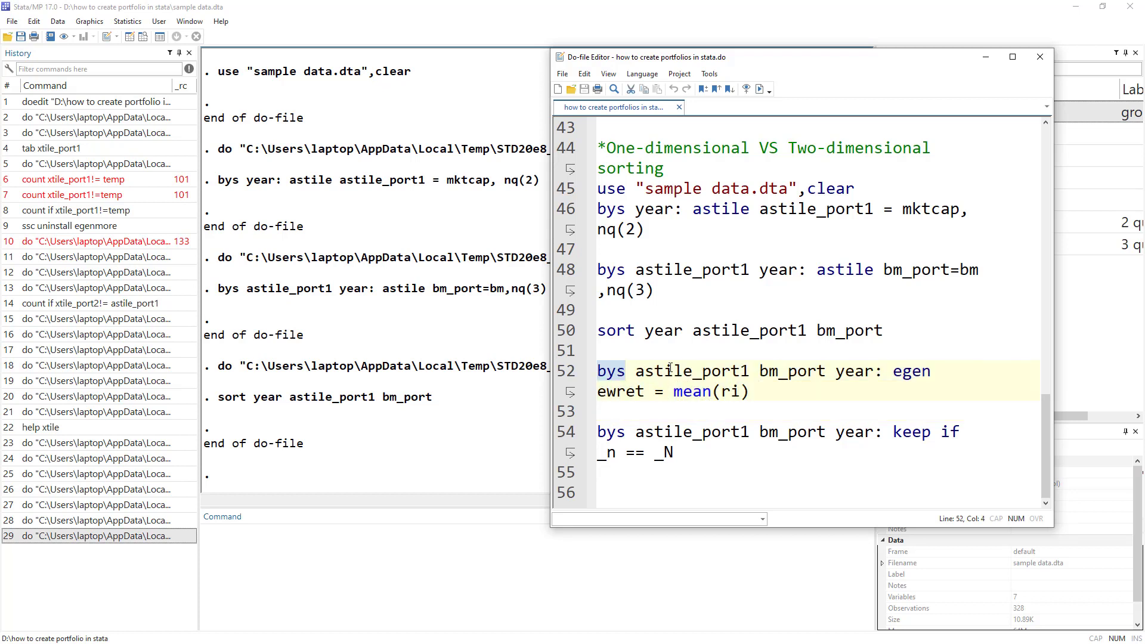
{"action": "double_click", "coordinate": [695, 374]}
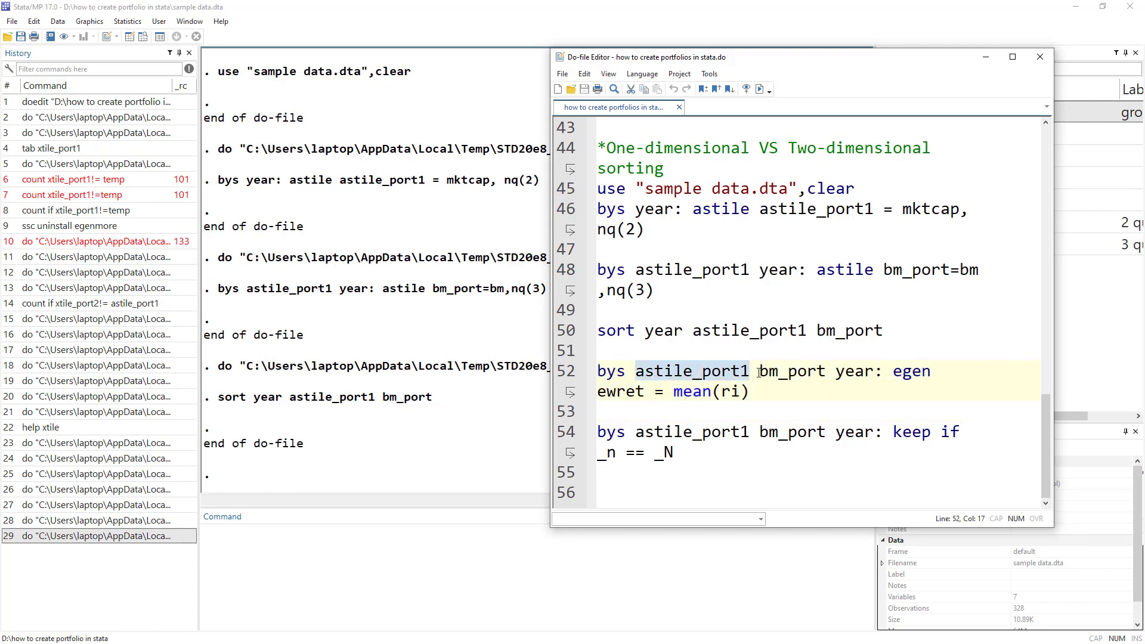
{"action": "double_click", "coordinate": [785, 372]}
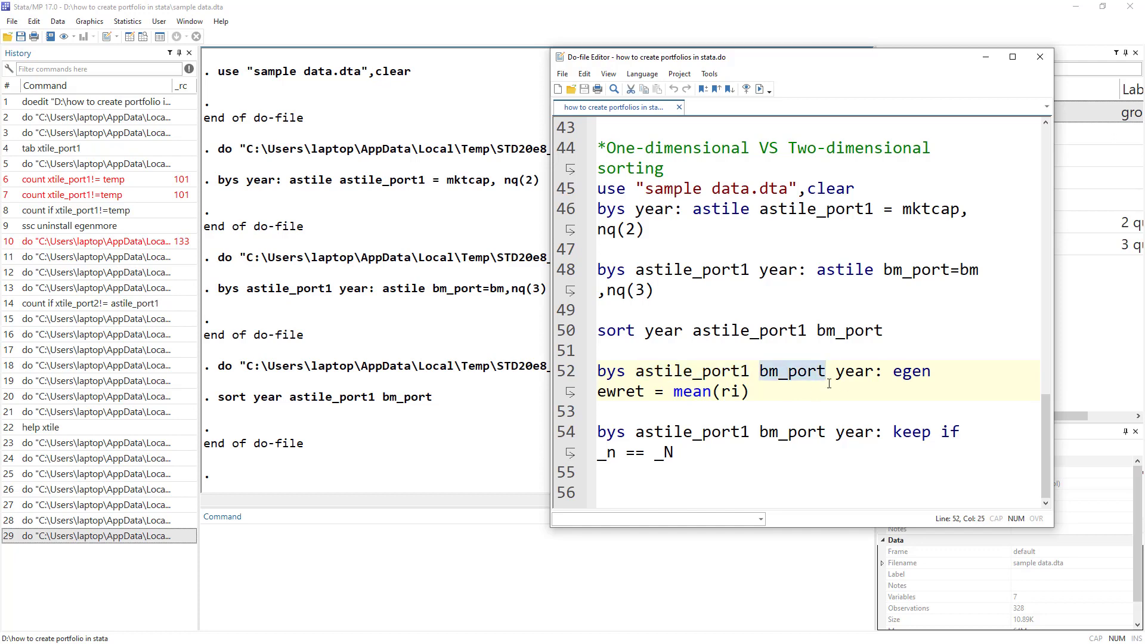
{"action": "double_click", "coordinate": [851, 372]}
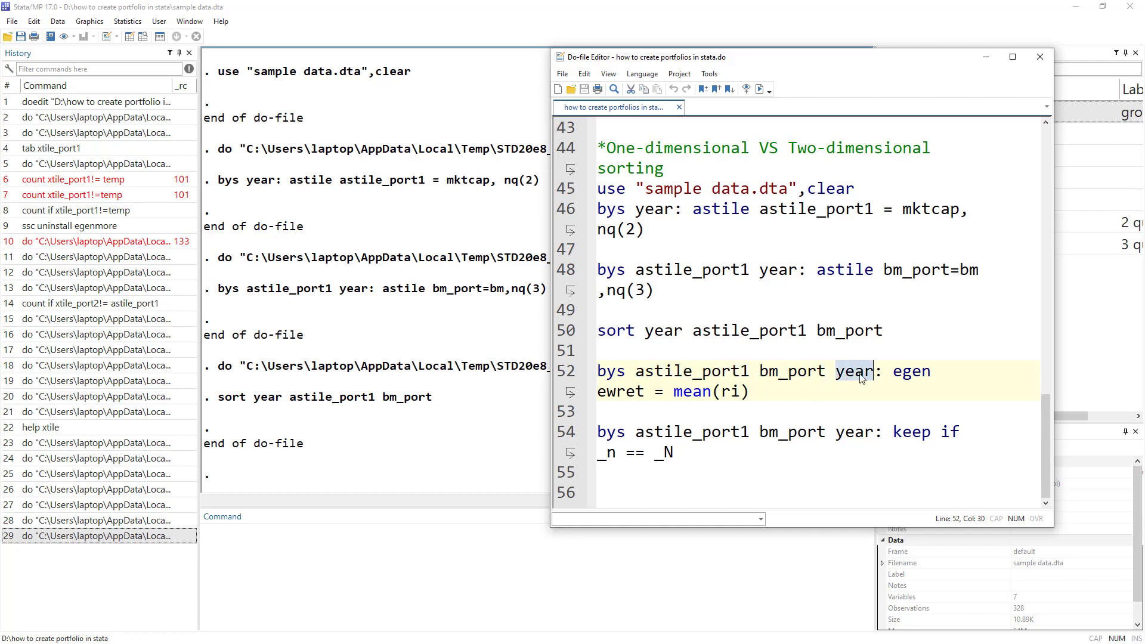
{"action": "double_click", "coordinate": [613, 370]}
{"action": "double_click", "coordinate": [691, 372]}
{"action": "double_click", "coordinate": [765, 374]}
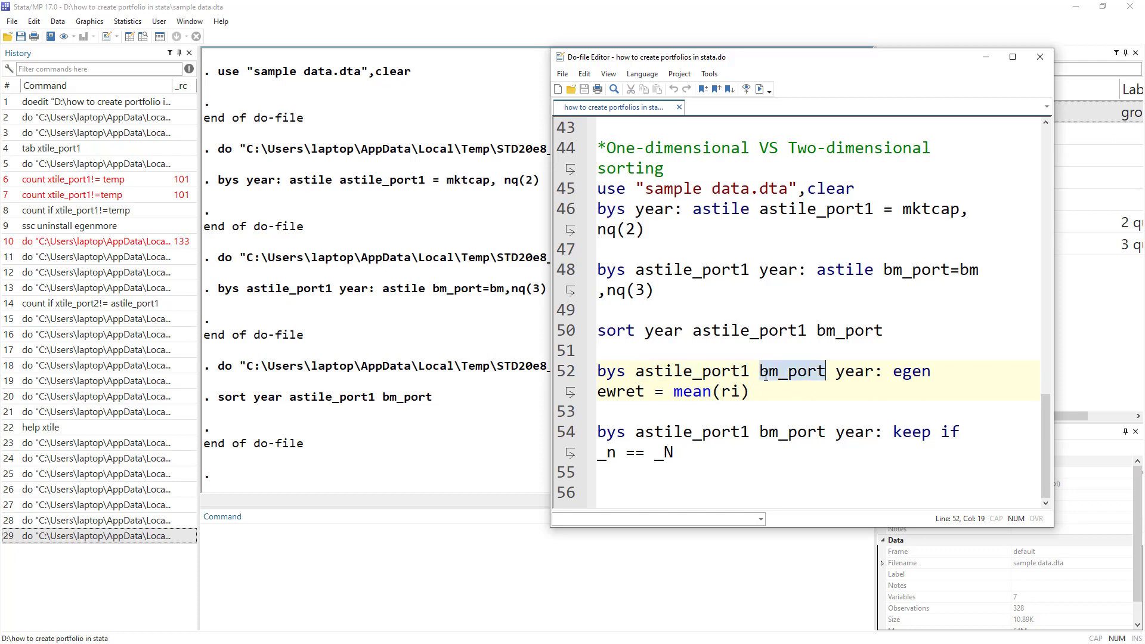
{"action": "double_click", "coordinate": [853, 372]}
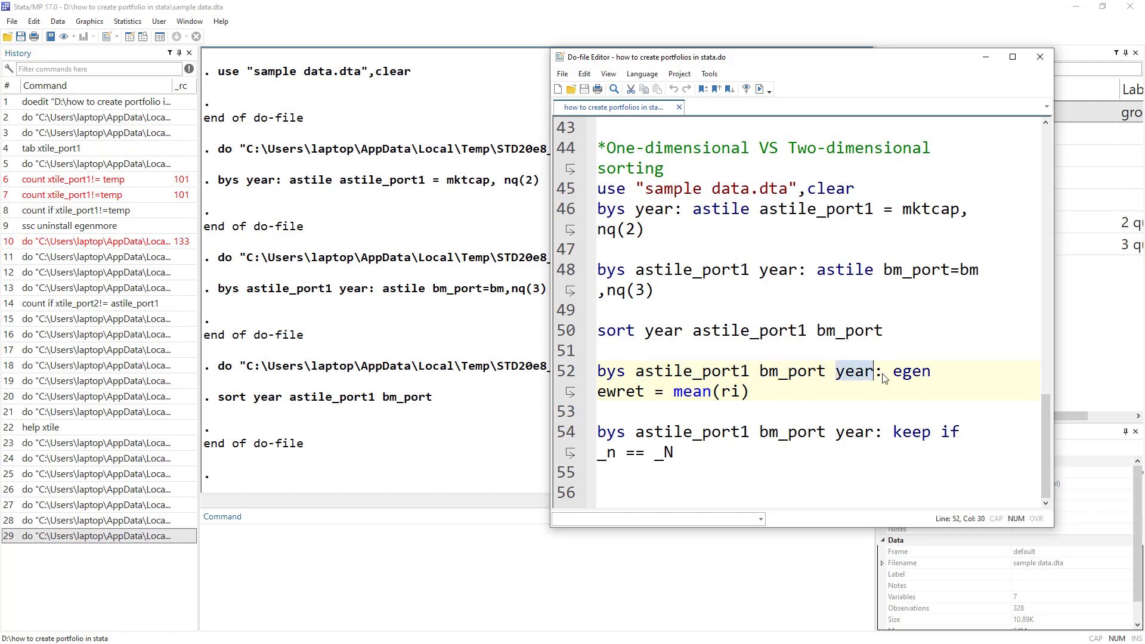
Run egen ewret = mean(ri) to compute each portfolio-year's equal-weighted return.
{"action": "double_click", "coordinate": [620, 391]}
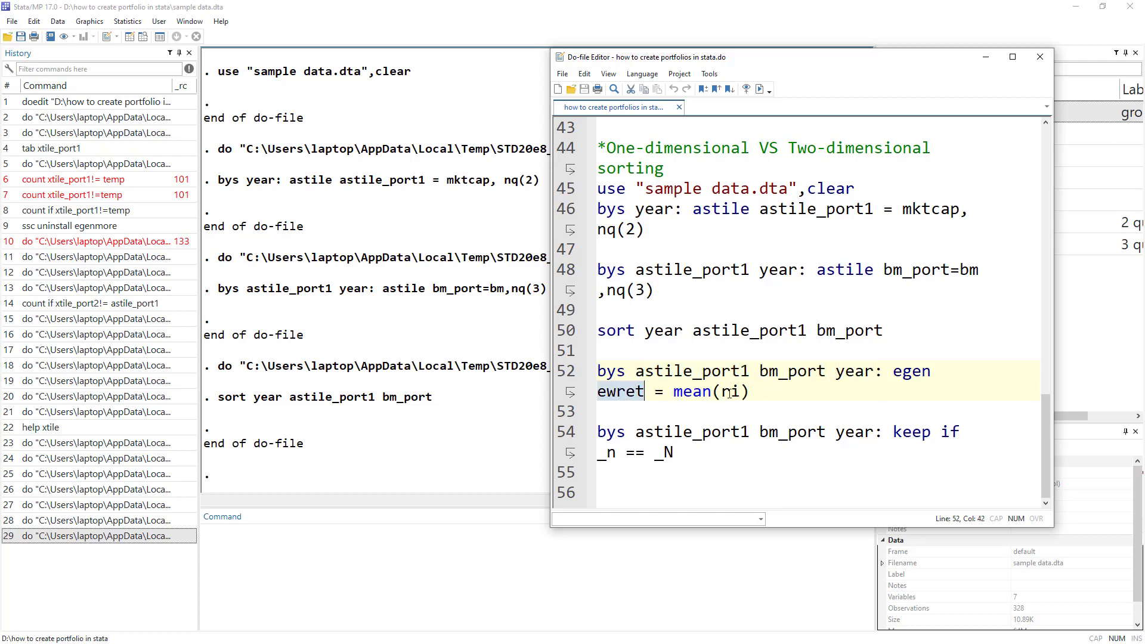
{"action": "double_click", "coordinate": [730, 392]}
{"action": "left_click_drag", "start_coordinate": [749, 391], "coordinate": [646, 391]}
{"action": "triple_click", "coordinate": [615, 391]}
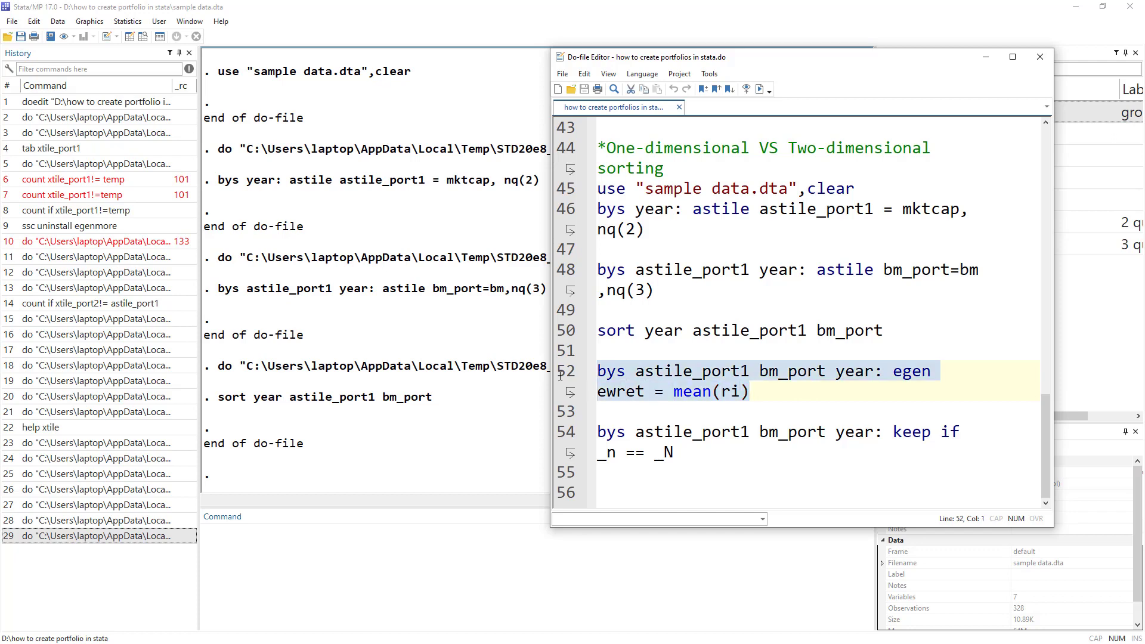
{"action": "left_click", "coordinate": [760, 89]}
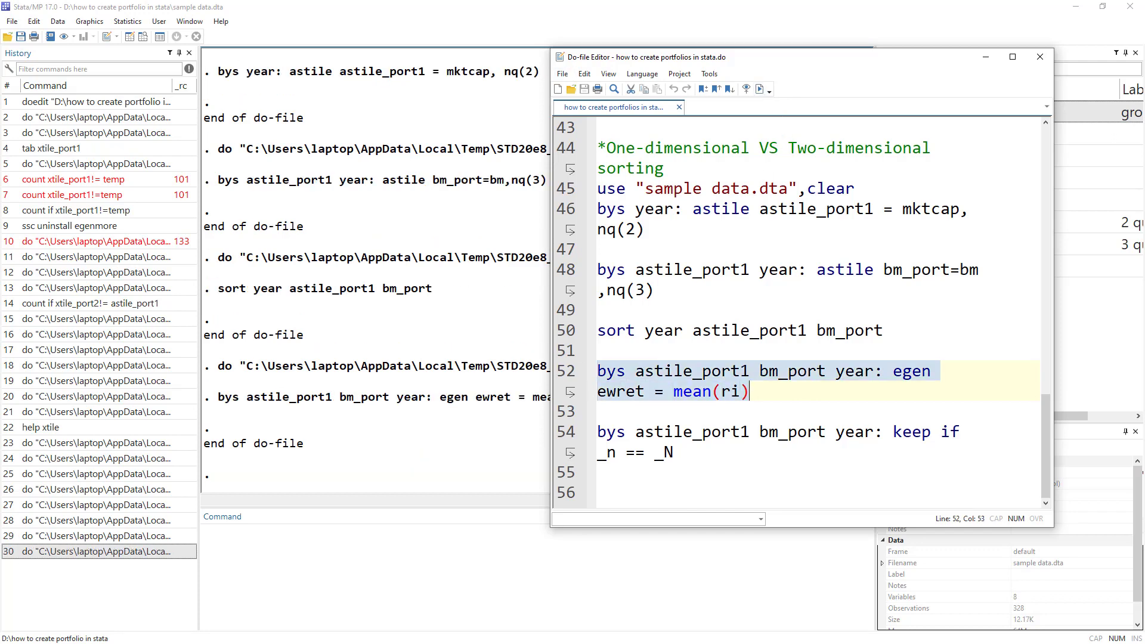
Check the ewret column in the data, then select line 54's bys astile_port1 bm_port year keep command.
{"action": "left_click", "coordinate": [129, 37]}
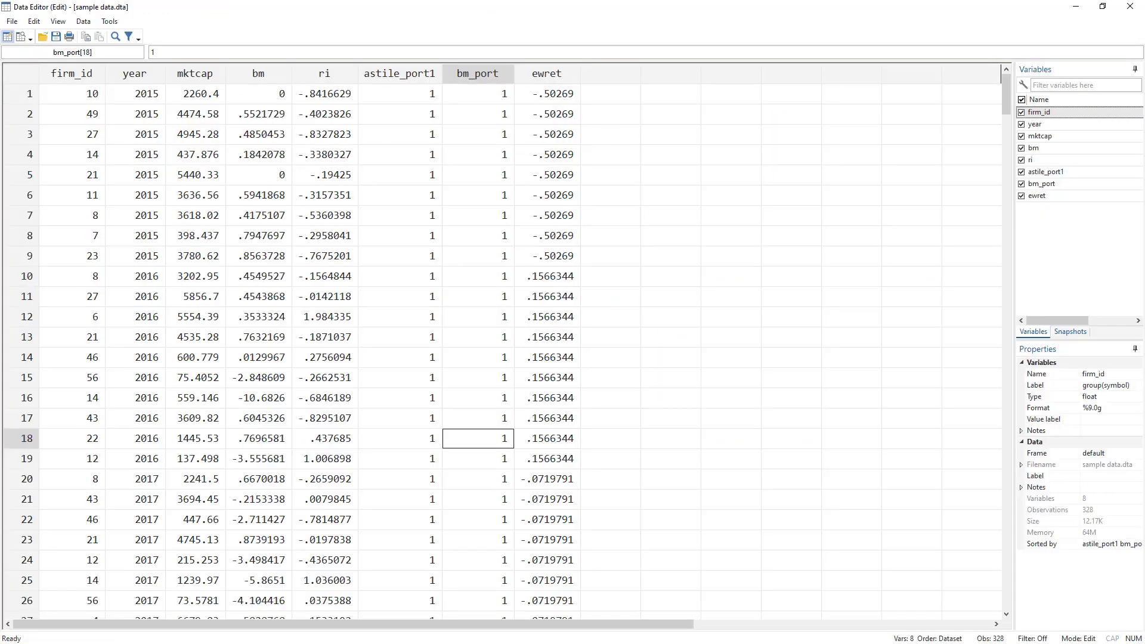
{"action": "key", "text": "alt+Tab"}
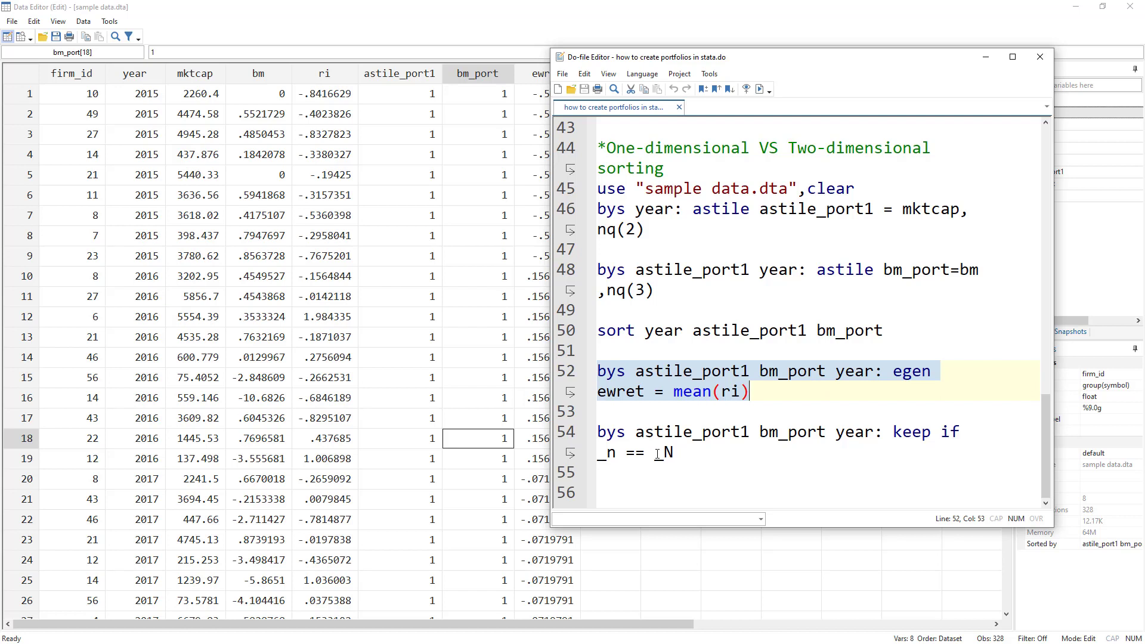
{"action": "double_click", "coordinate": [612, 434]}
{"action": "double_click", "coordinate": [692, 432]}
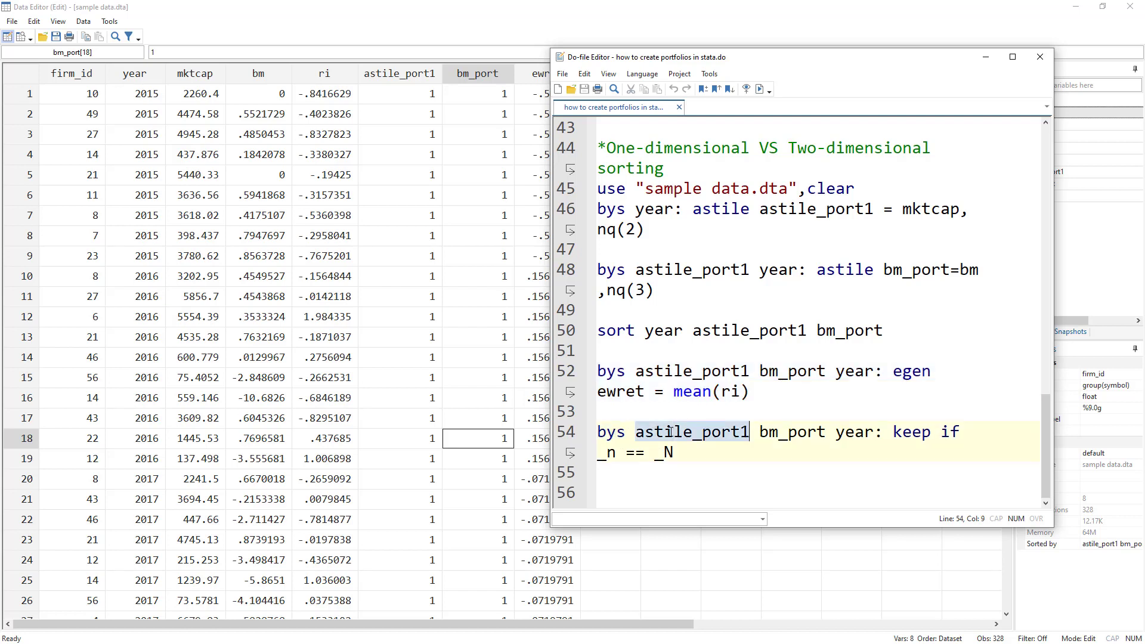
{"action": "double_click", "coordinate": [779, 434]}
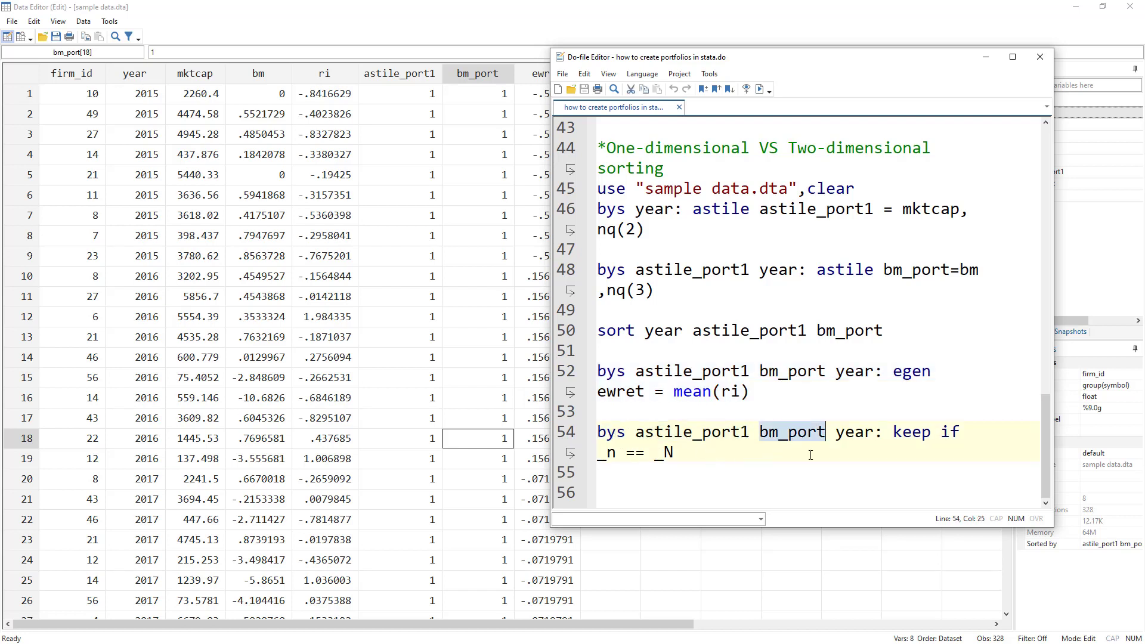
{"action": "double_click", "coordinate": [874, 433]}
{"action": "triple_click", "coordinate": [874, 433]}
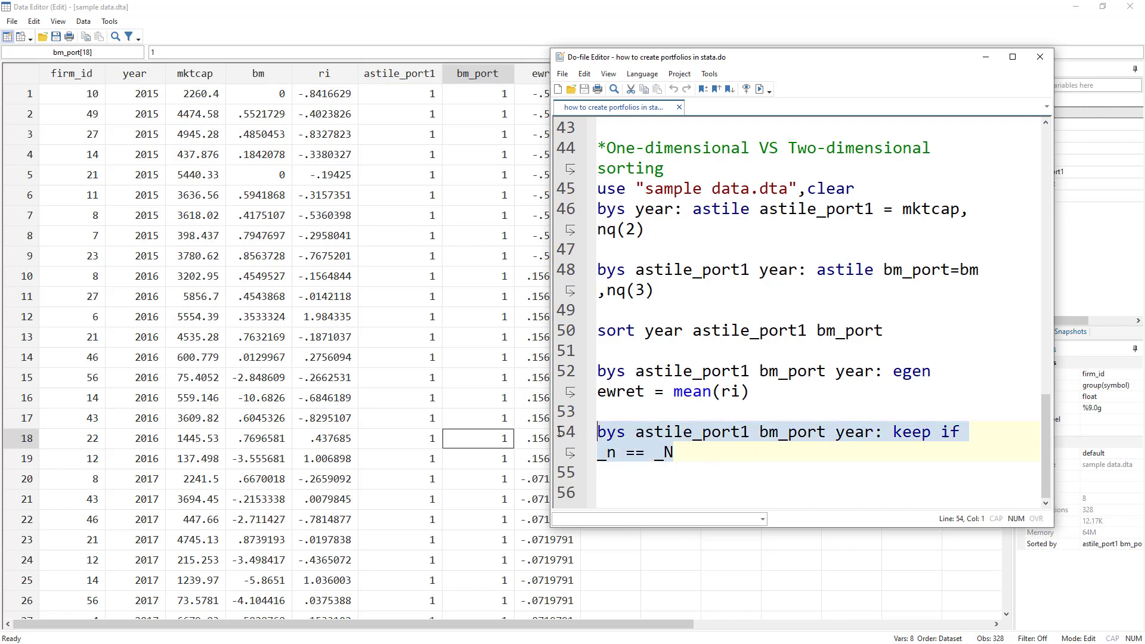
Run keep if _n == _N and inspect the resulting 36 portfolio-year rows.
{"action": "left_click", "coordinate": [759, 89]}
{"action": "left_click", "coordinate": [416, 180]}
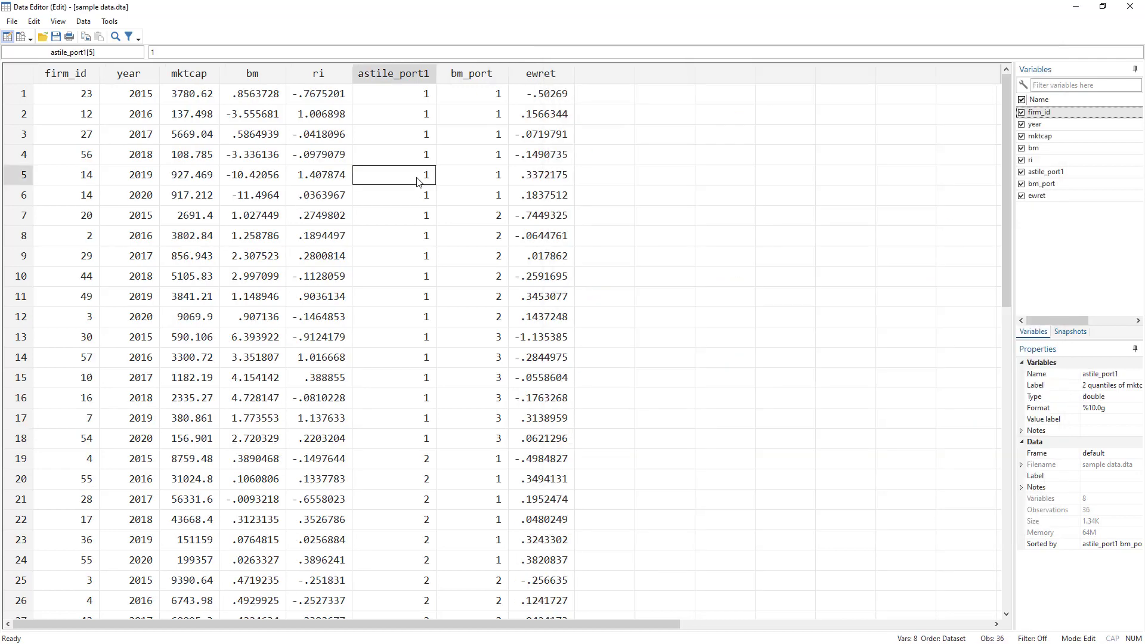
{"action": "left_click_drag", "start_coordinate": [1006, 167], "coordinate": [939, 73]}
{"action": "key", "text": "alt+Tab"}
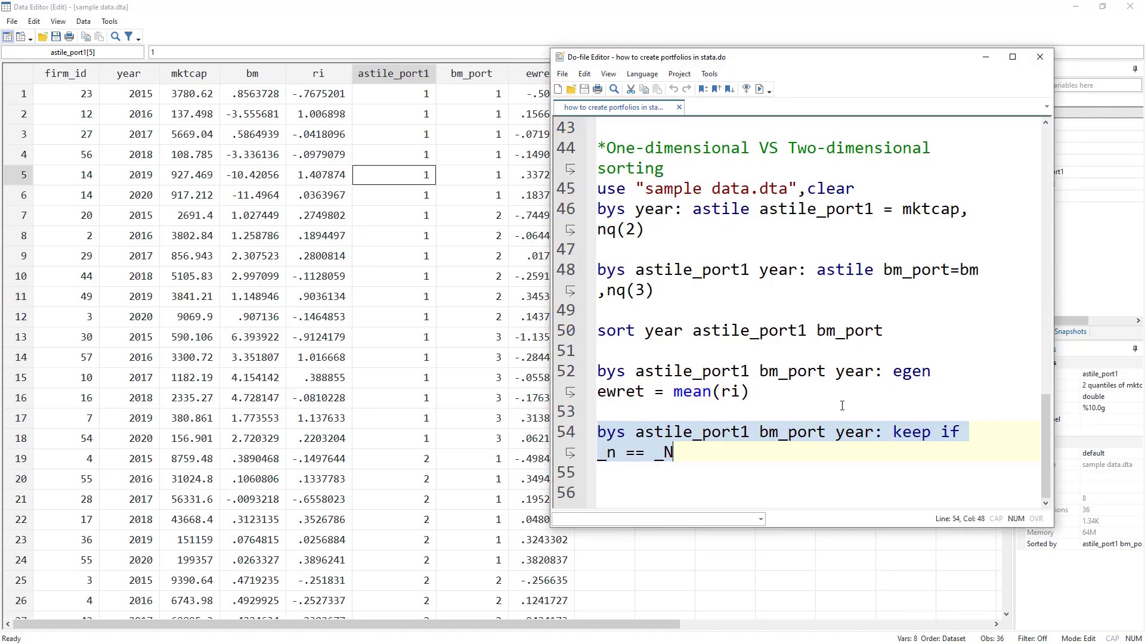